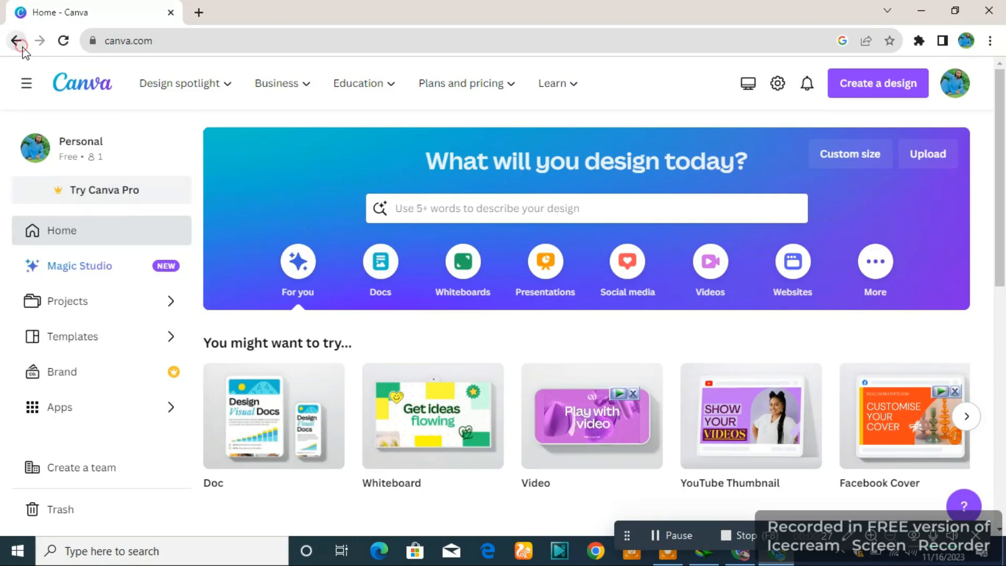
Add a shortcut named canva with the URL canva.com to the browser's new tab page and open Canva through it
left_click(21, 44)
left_click(20, 45)
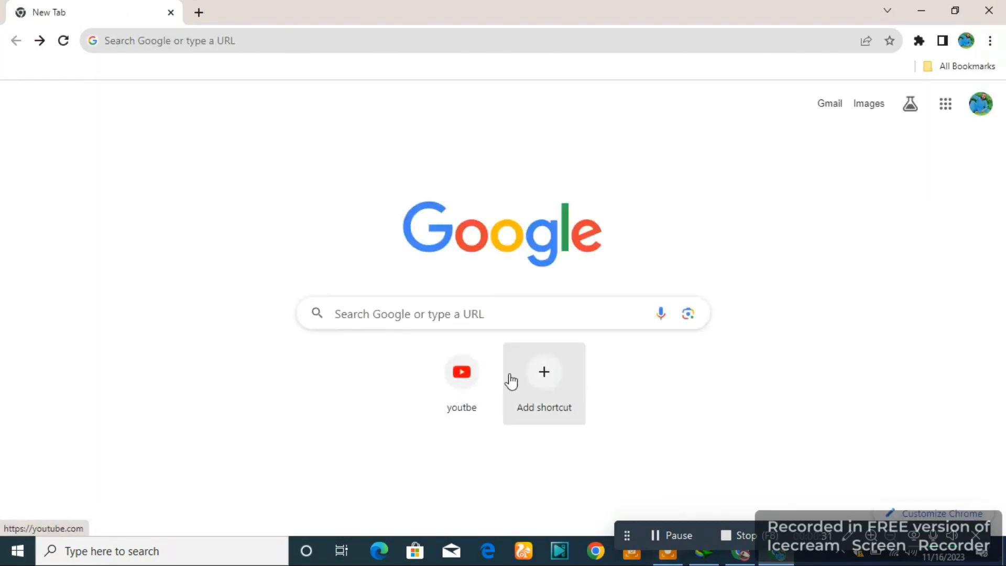
left_click(542, 377)
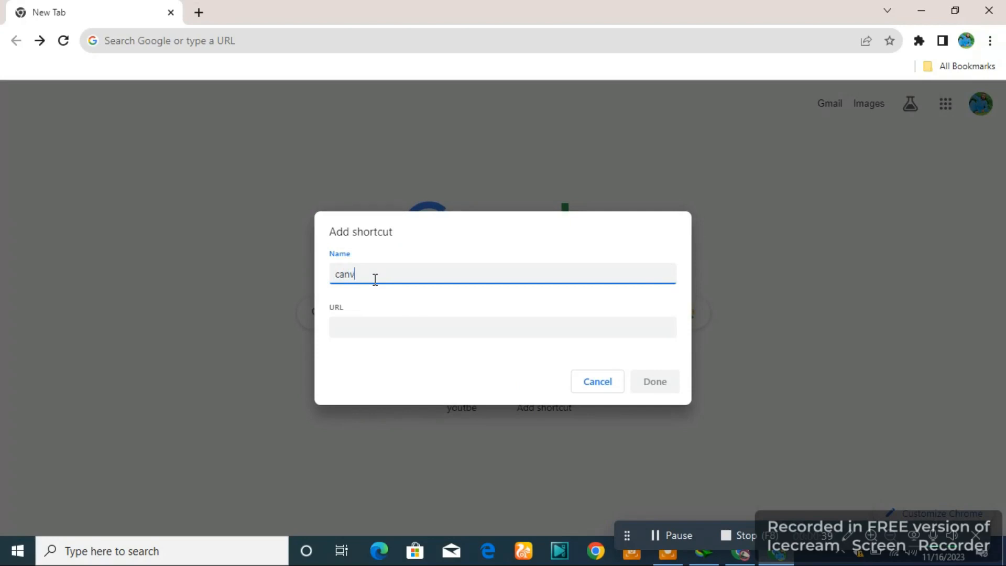
left_click(374, 330)
type("c")
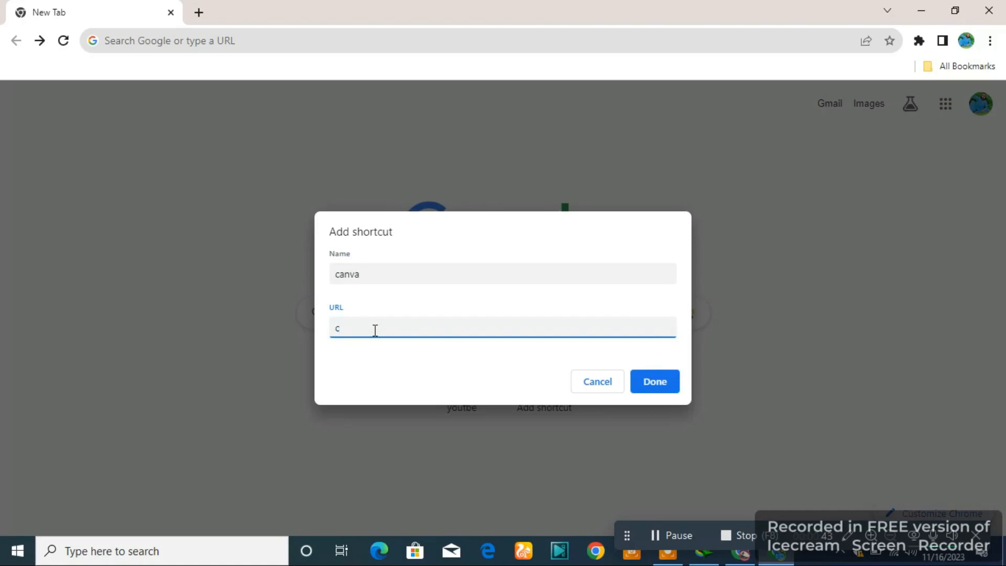
type("anva.com")
left_click(635, 372)
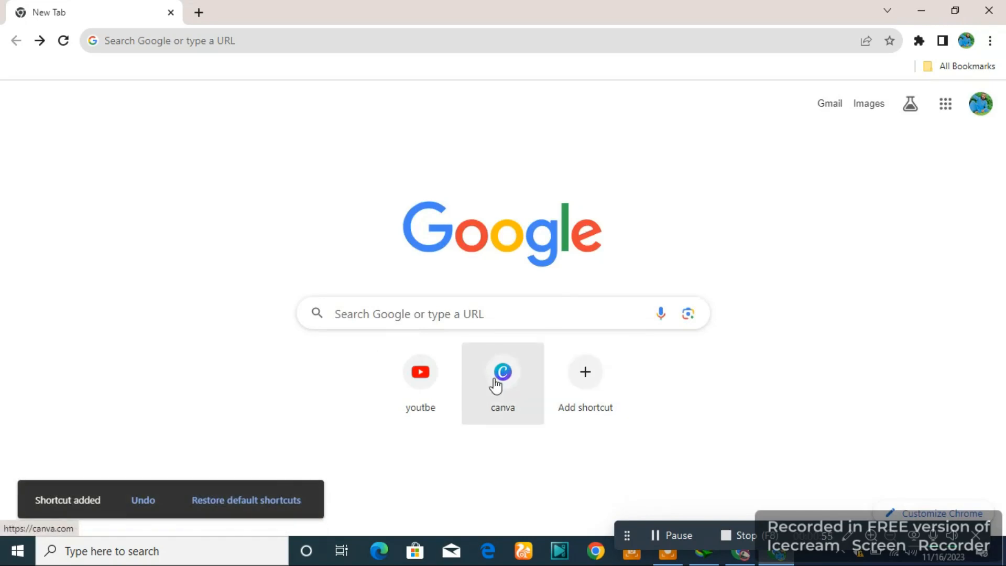
left_click(497, 386)
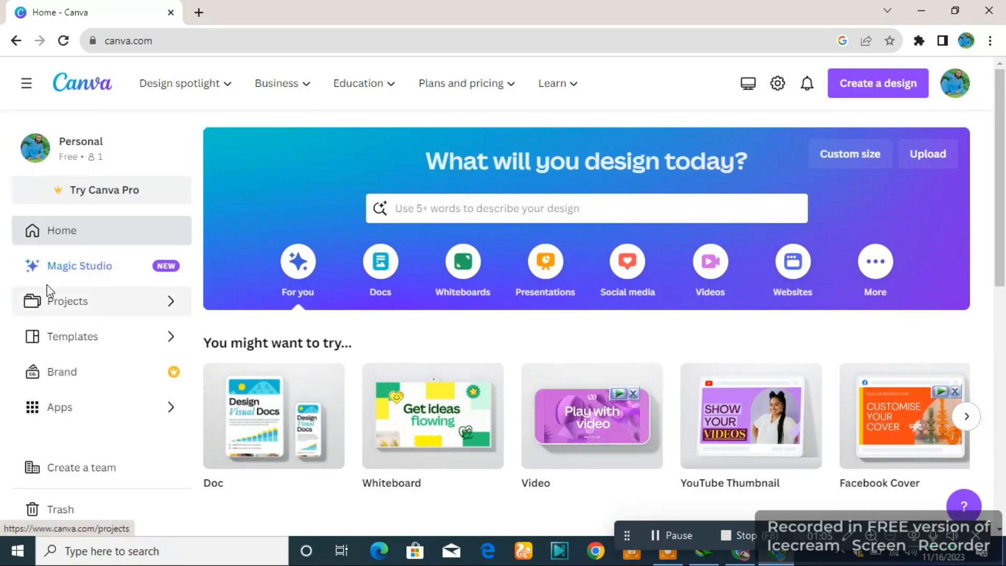
Look through the account's own projects and return to the Canva home page
left_click(50, 304)
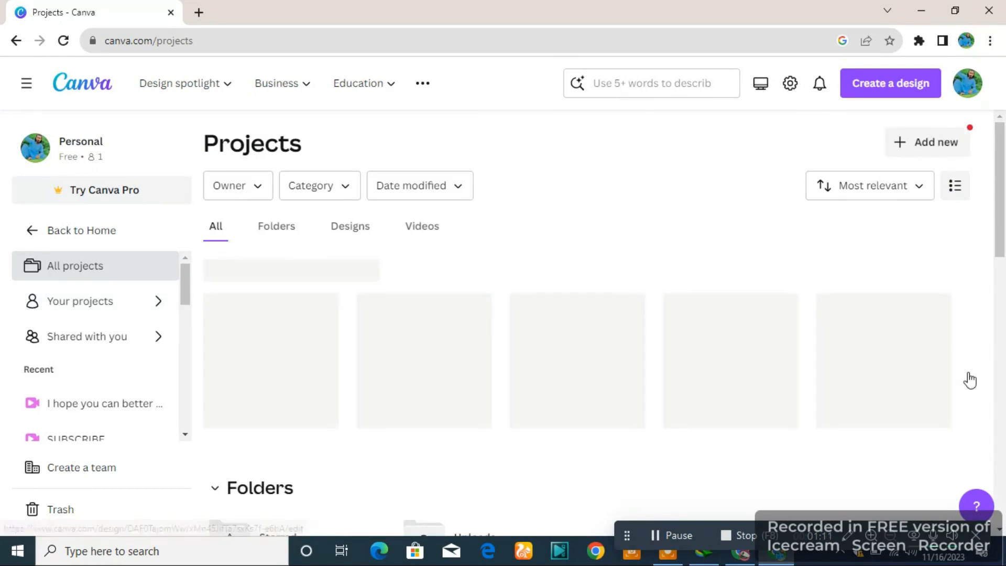
left_click(112, 311)
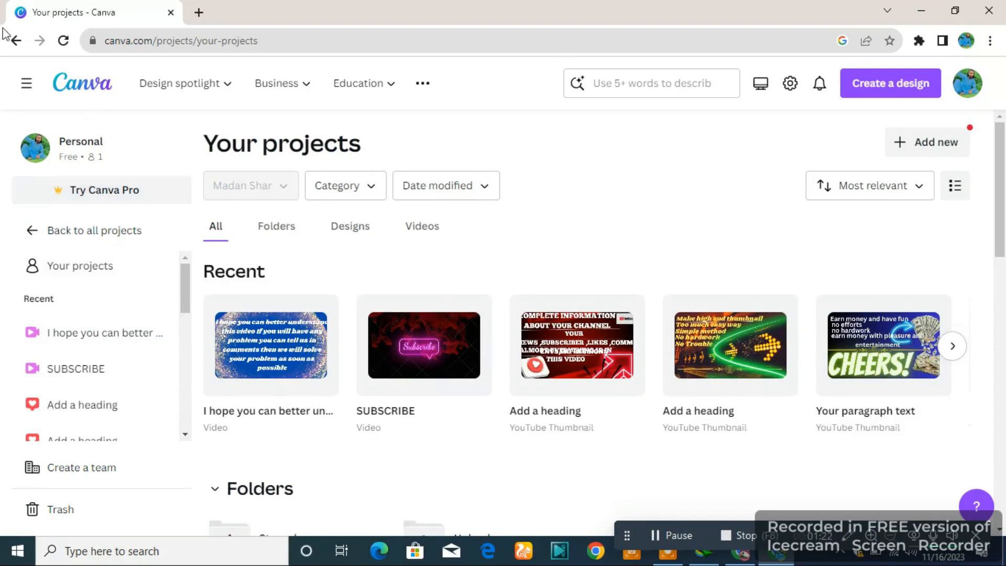
left_click(15, 40)
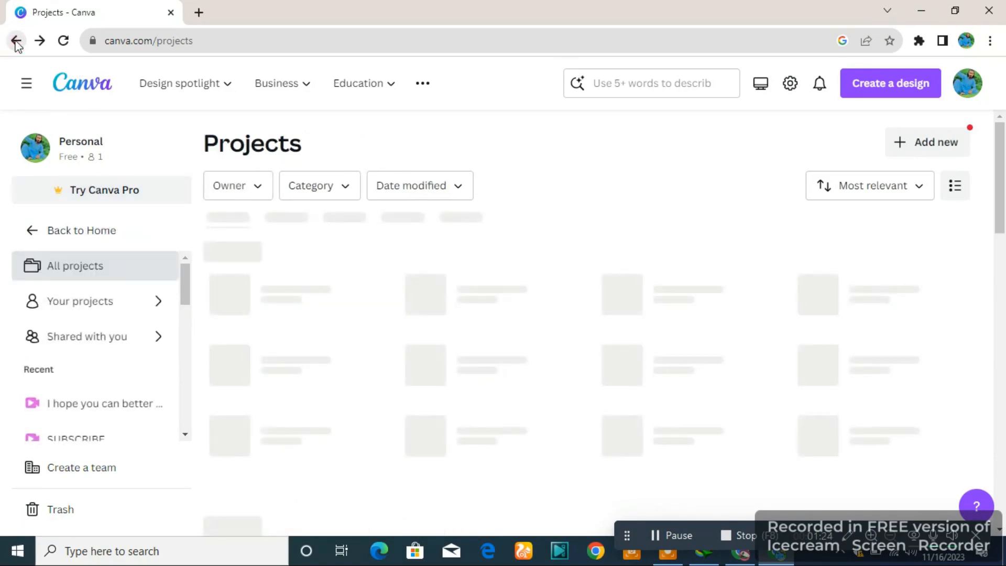
left_click(15, 40)
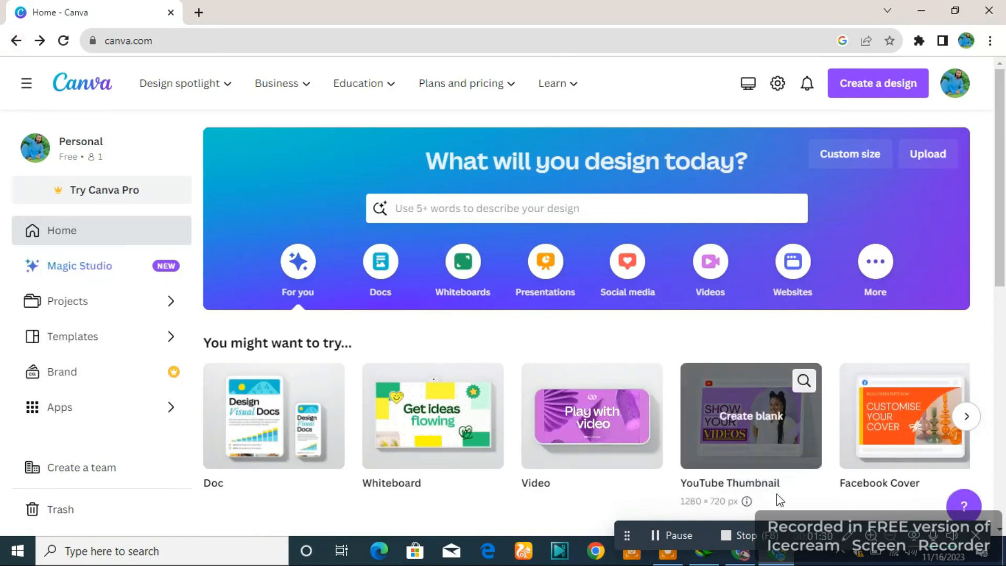
Create a blank YouTube Thumbnail design and browse the categories of the elements library
left_click(737, 425)
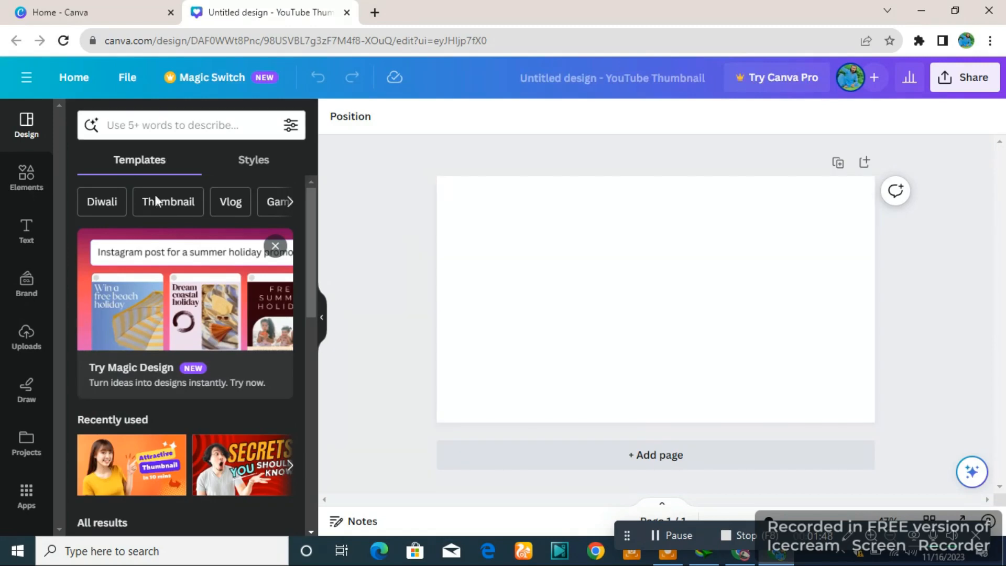
left_click(24, 183)
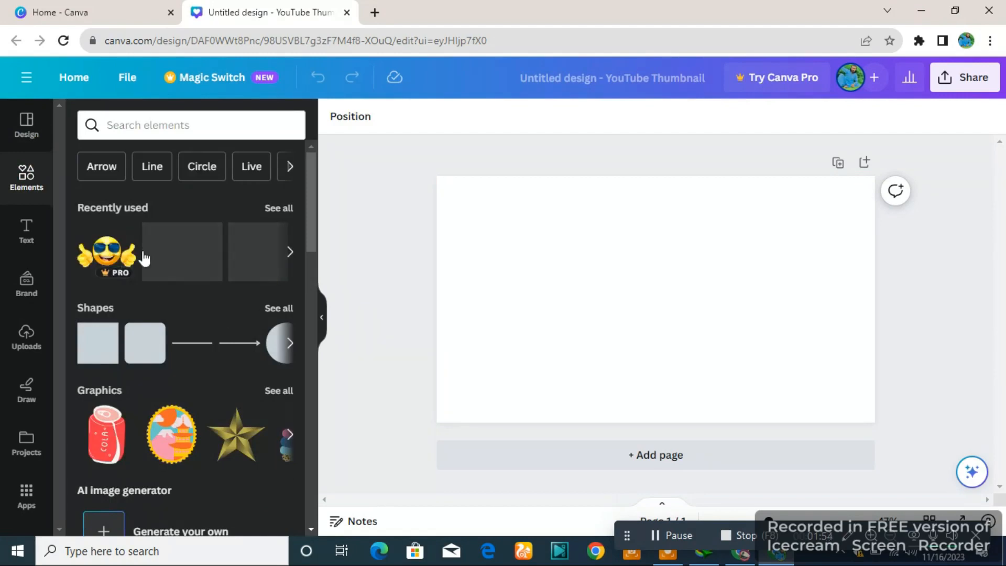
scroll(183, 304, "down", 1)
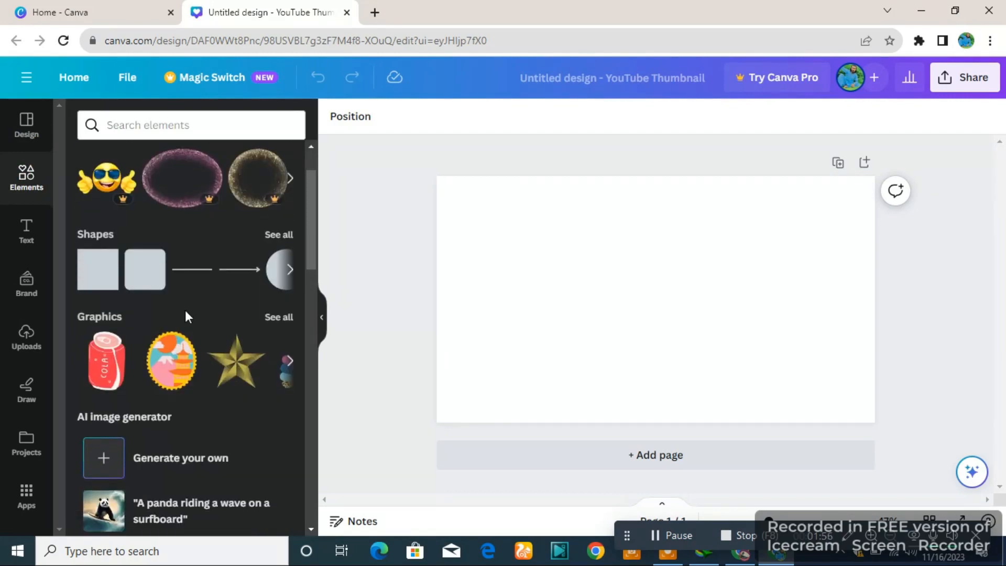
scroll(184, 310, "down", 6)
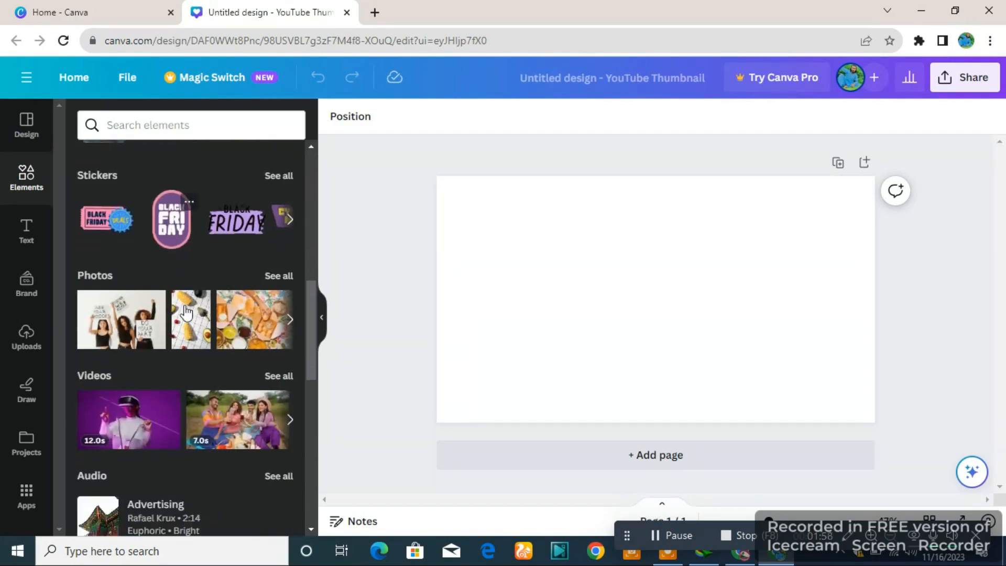
scroll(184, 312, "down", 5)
scroll(185, 309, "up", 5)
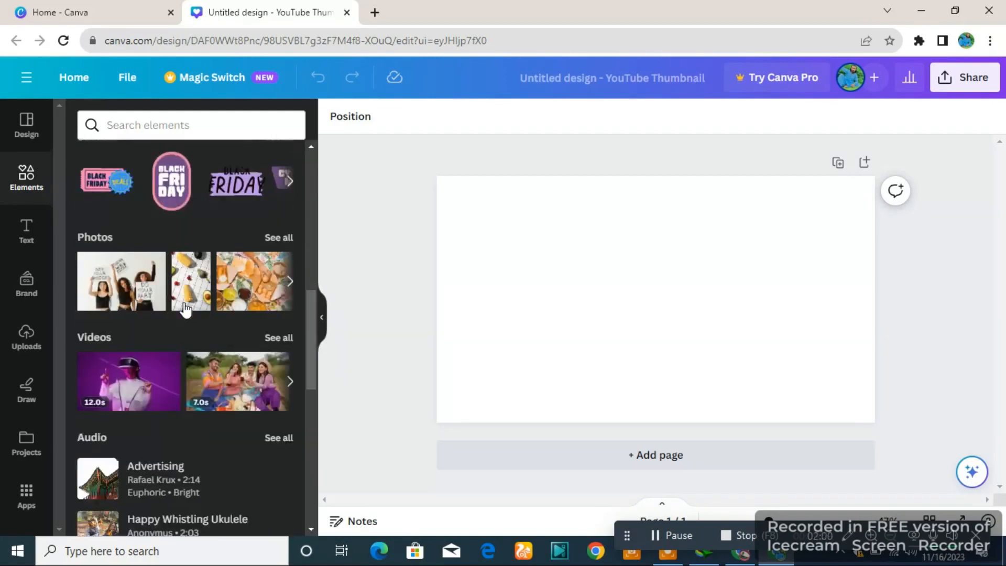
scroll(184, 309, "up", 1)
scroll(183, 306, "down", 6)
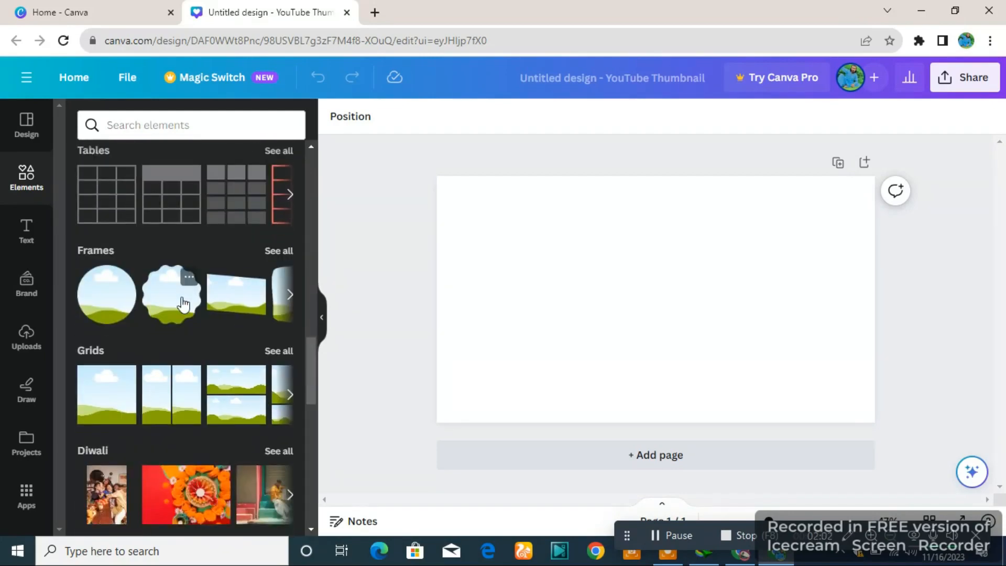
scroll(178, 162, "down", 5)
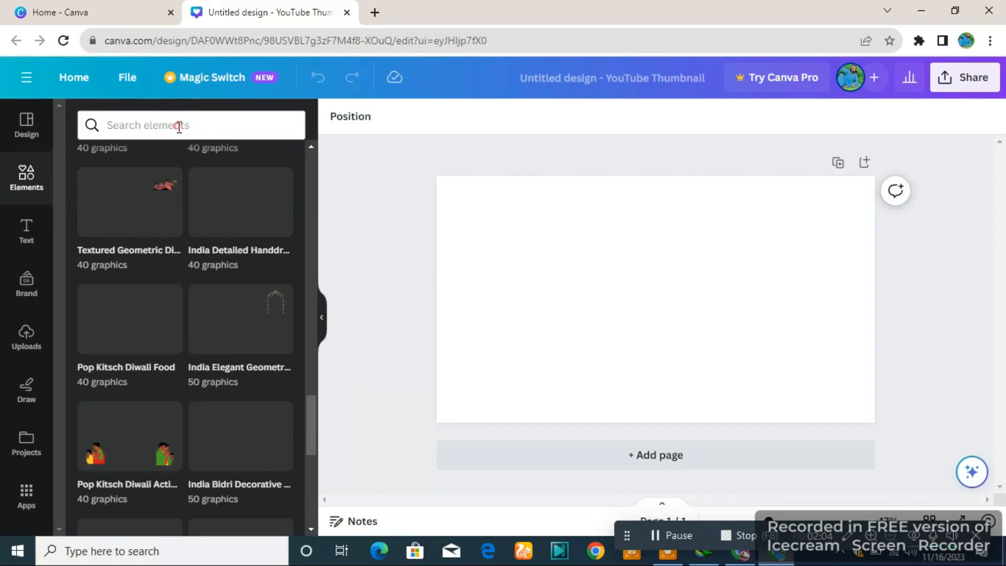
Search the elements library for "line and arrows"
left_click(179, 127)
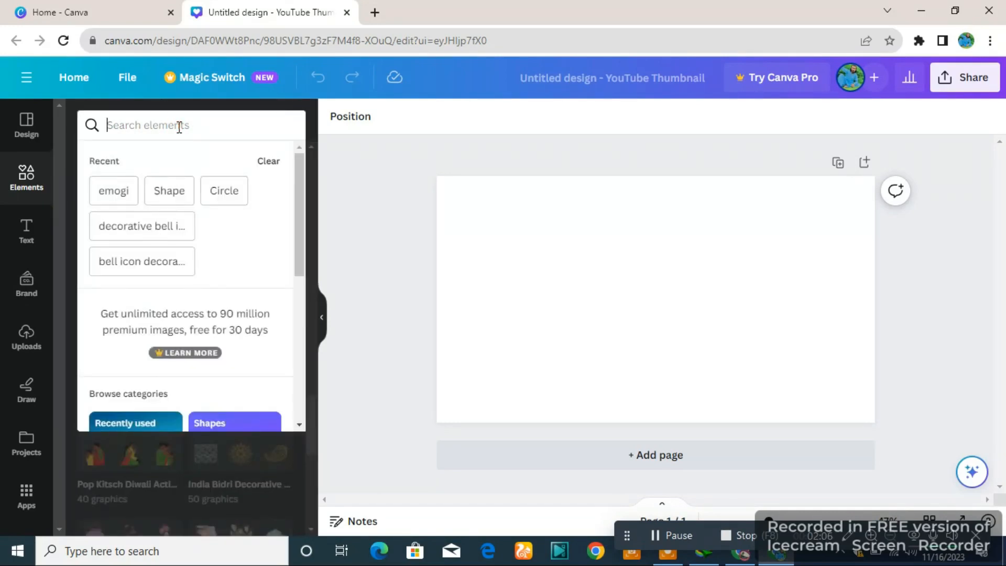
type("line ")
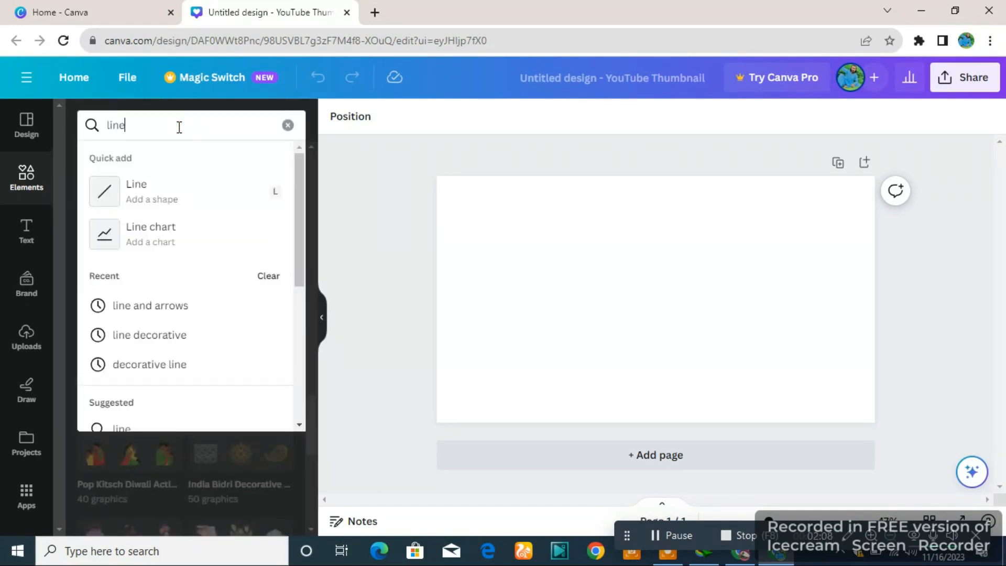
type("an")
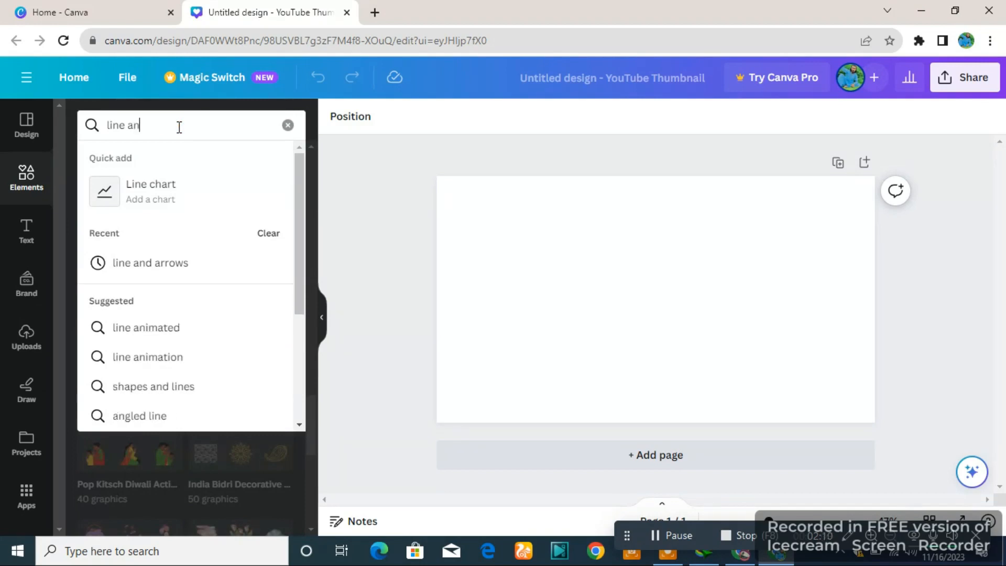
type("d arr")
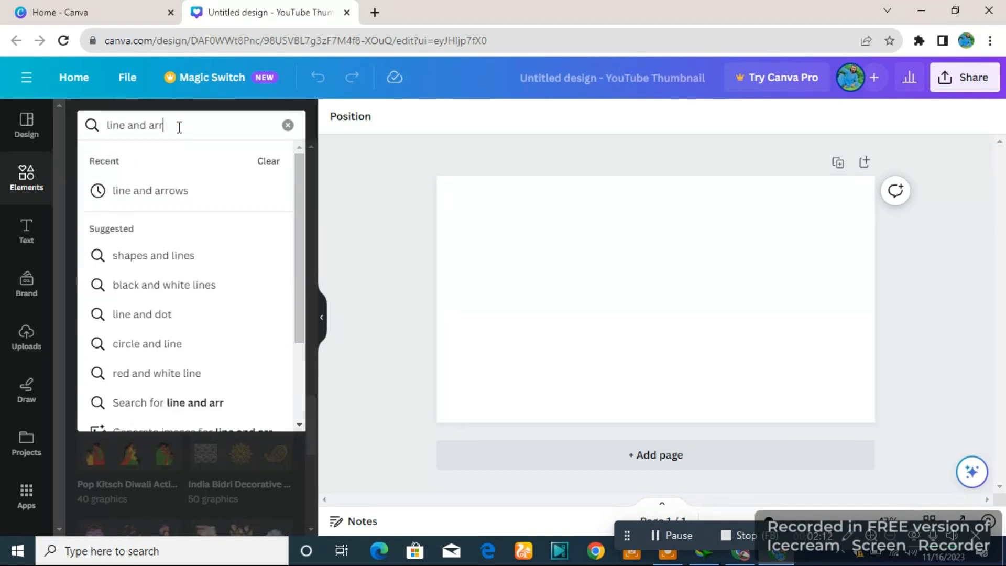
type("ow")
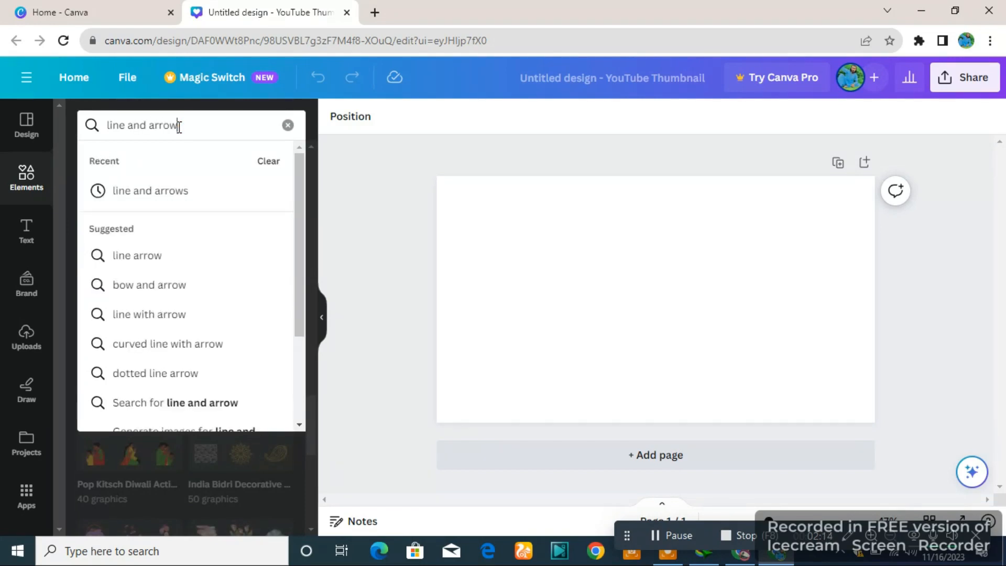
type("s")
key("Return")
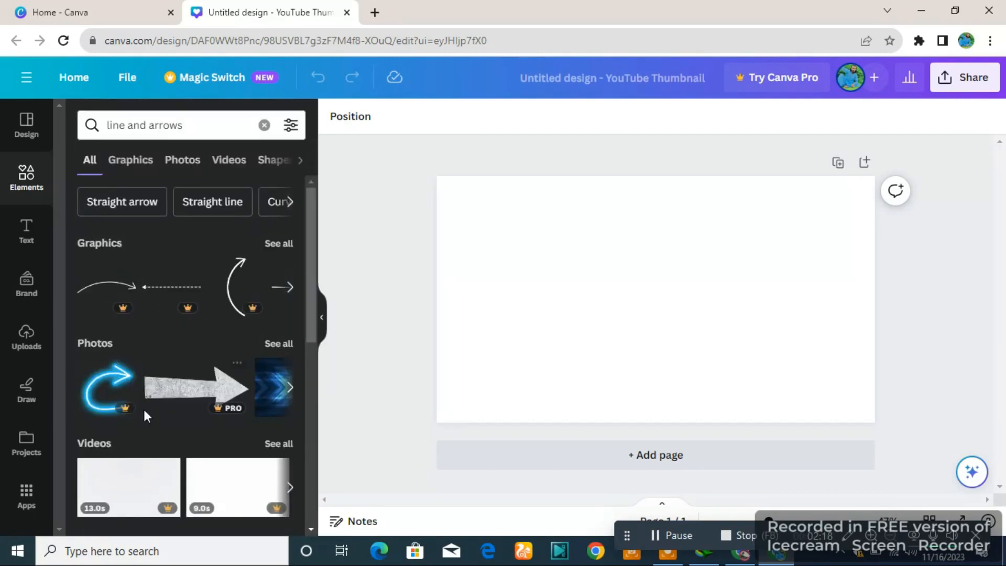
Examine the "line and arrows" results, including the full list of matching graphics
scroll(211, 390, "down", 8)
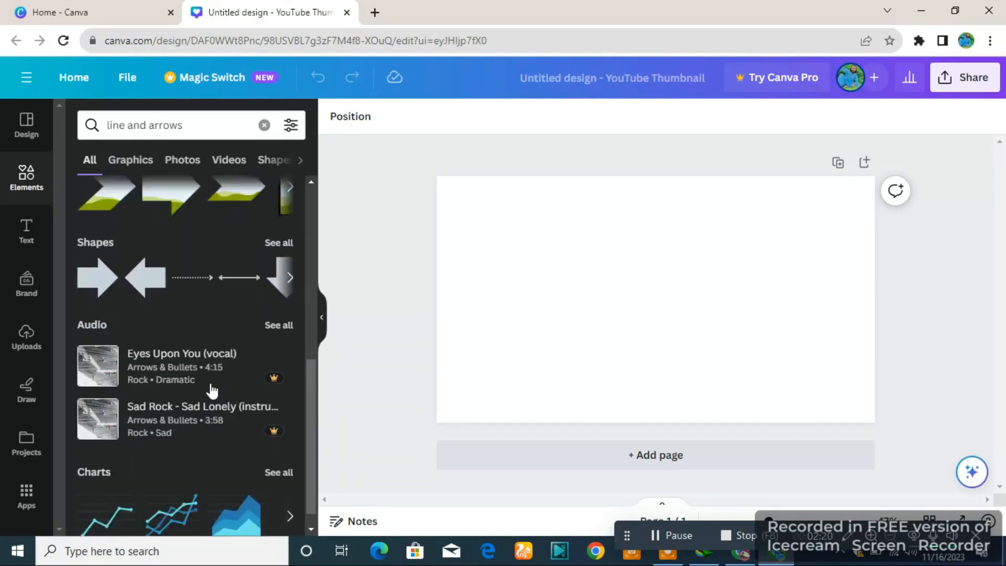
scroll(211, 390, "up", 8)
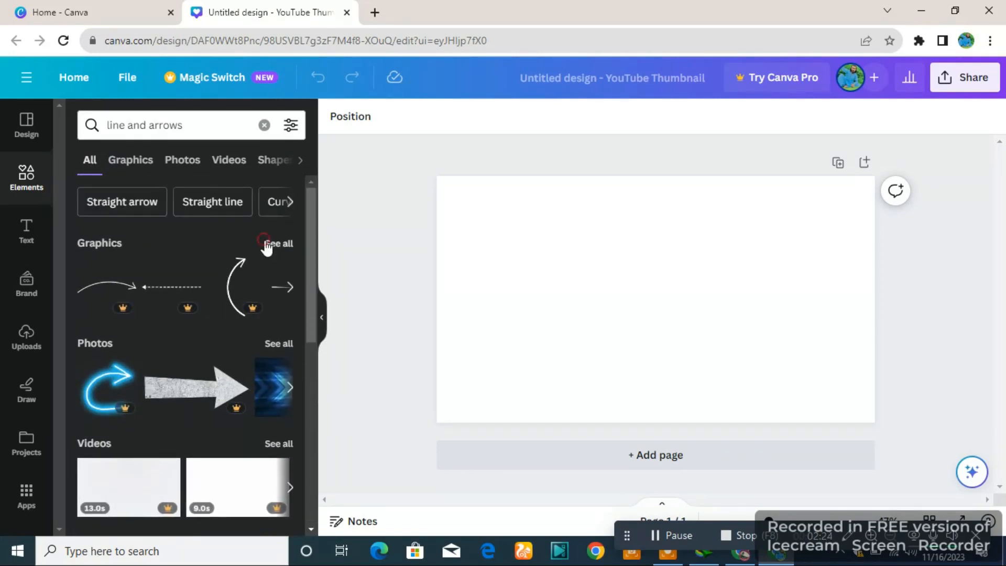
left_click(267, 244)
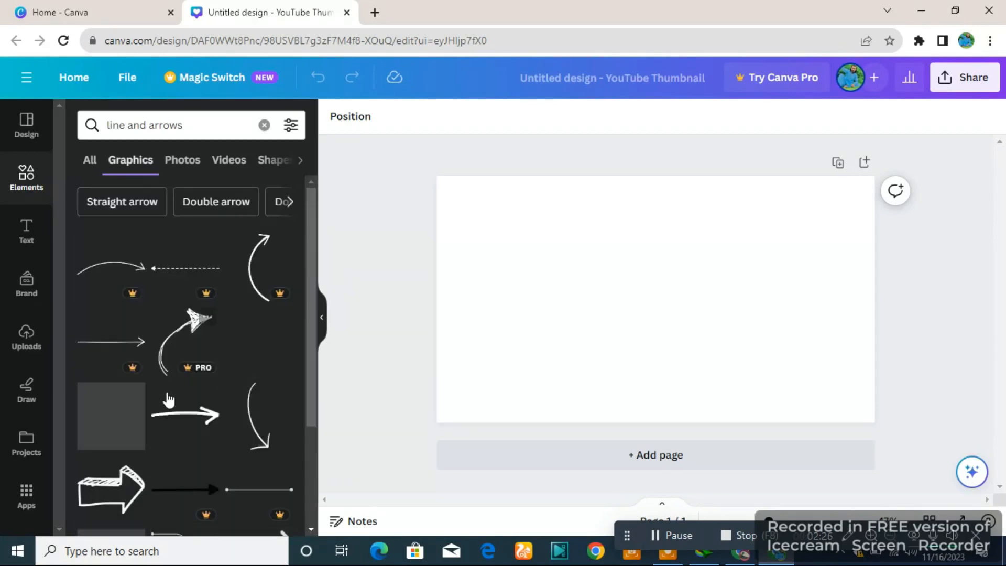
scroll(196, 404, "down", 3)
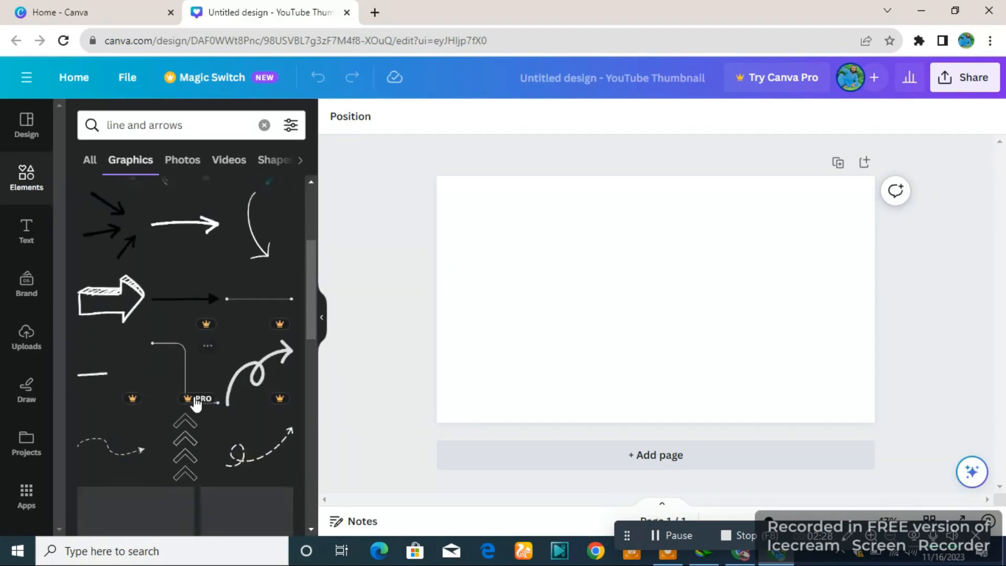
scroll(196, 403, "down", 4)
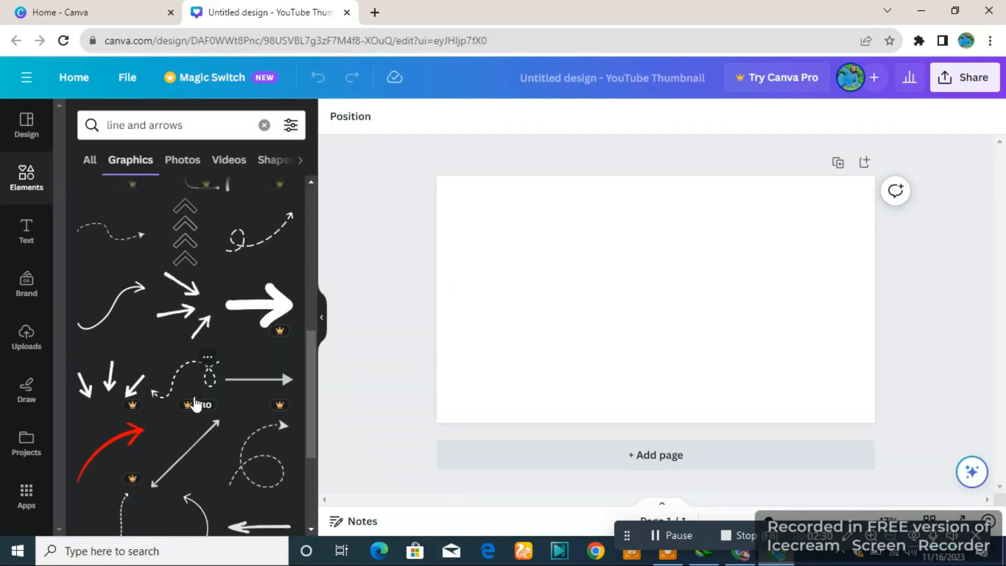
scroll(195, 403, "down", 6)
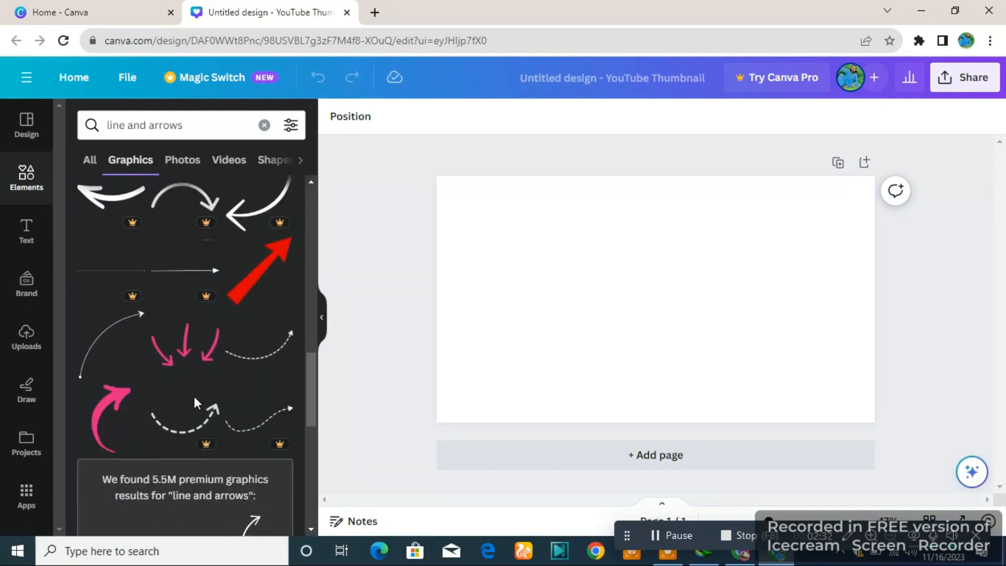
scroll(193, 396, "down", 8)
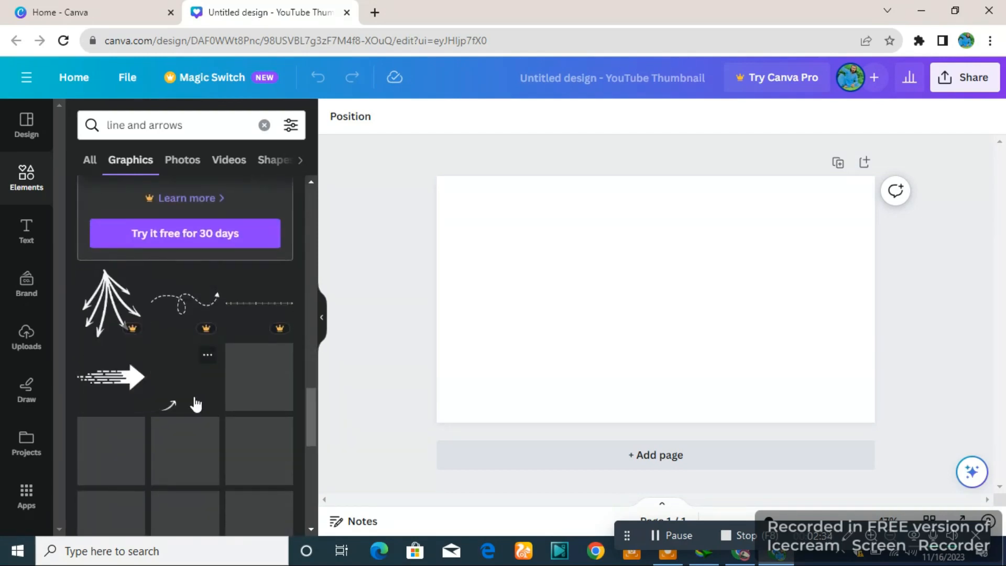
scroll(194, 403, "down", 10)
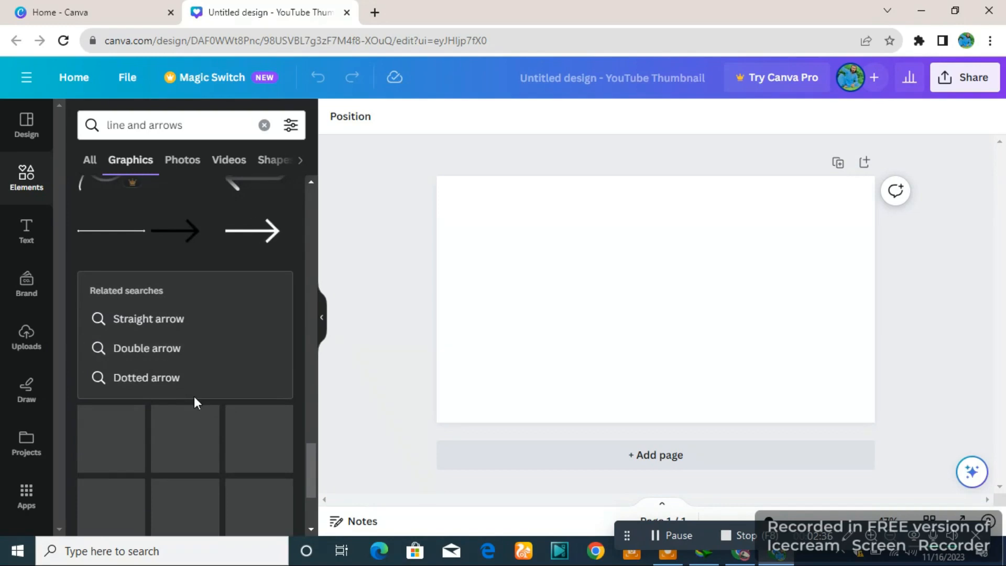
scroll(193, 396, "down", 3)
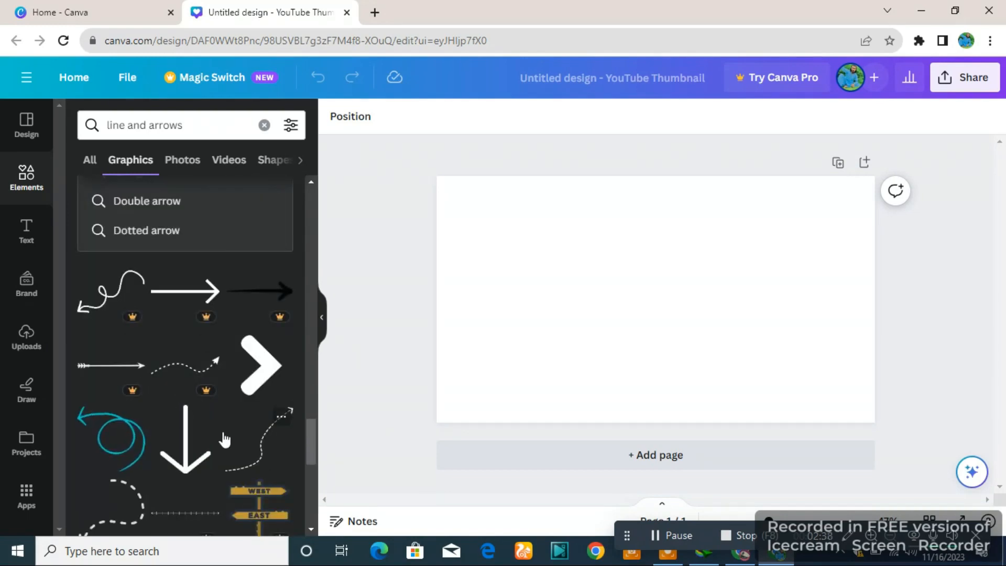
scroll(224, 439, "down", 8)
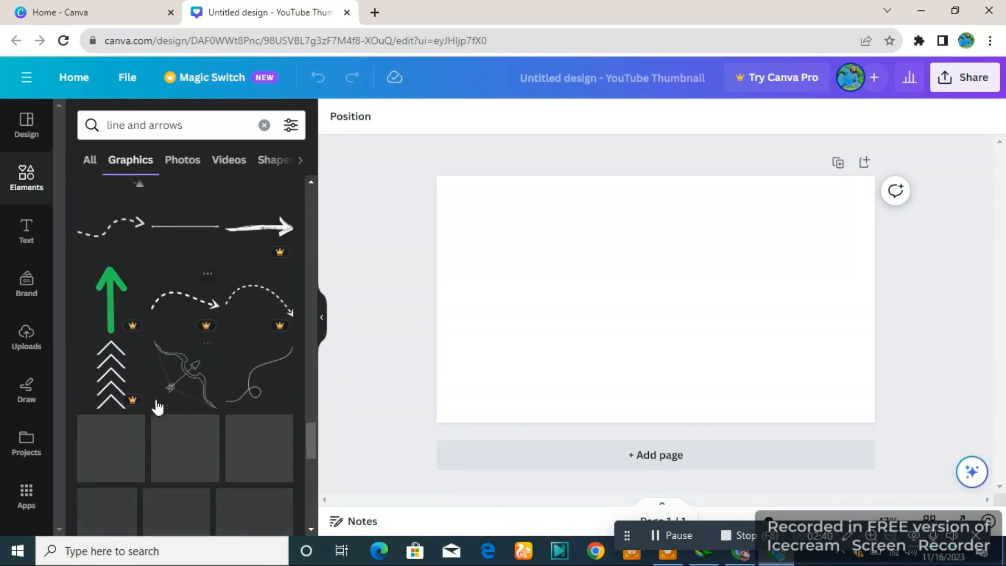
scroll(157, 405, "down", 3)
scroll(156, 406, "down", 2)
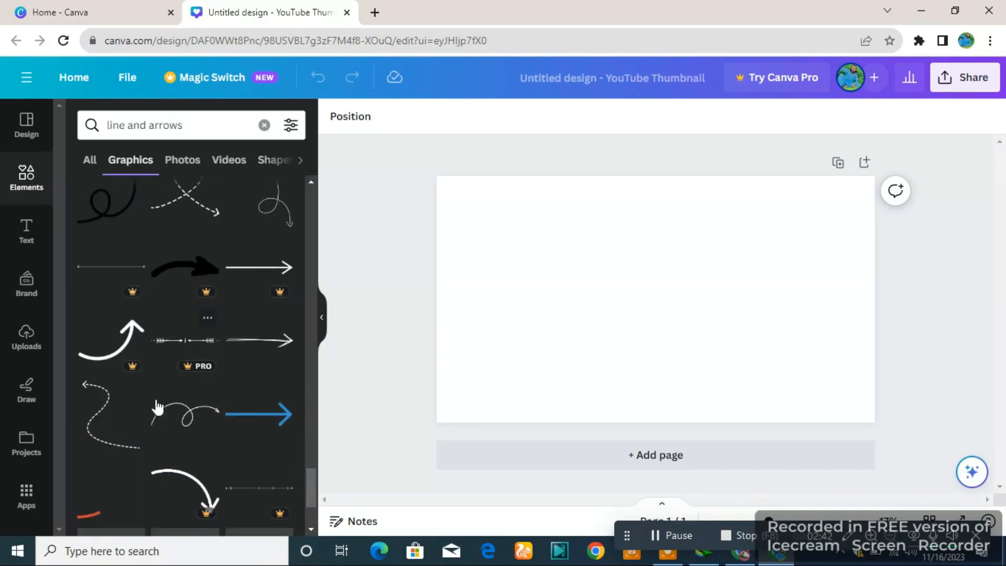
scroll(157, 406, "down", 4)
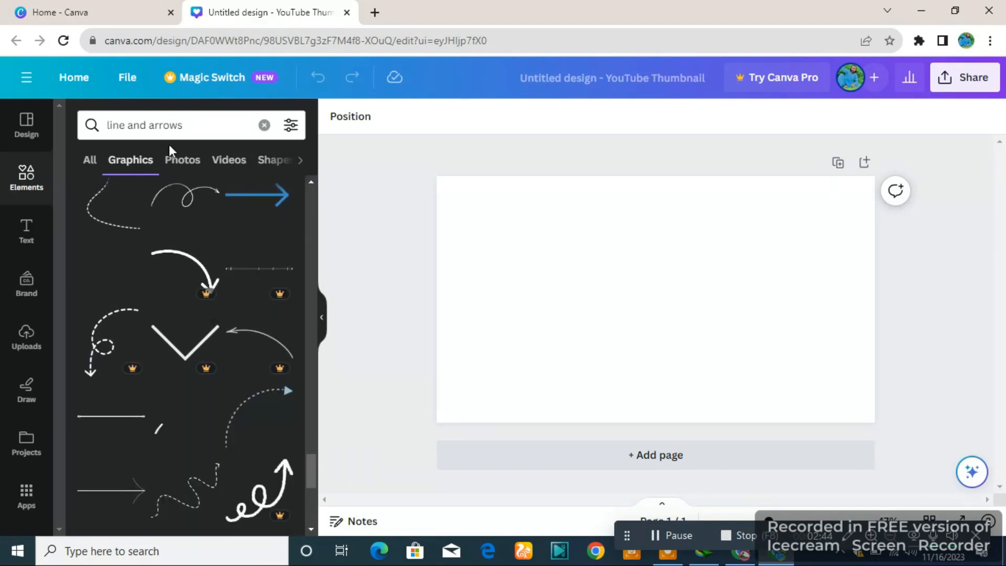
Switch the "line and arrows" results to photos and add the glowing blue arrows photo to the page
left_click(172, 159)
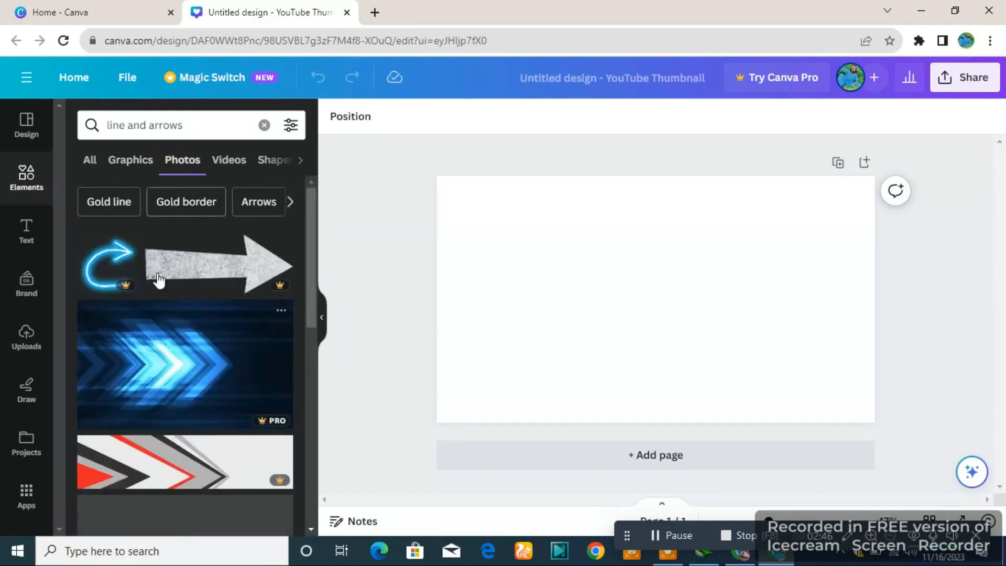
left_click(167, 362)
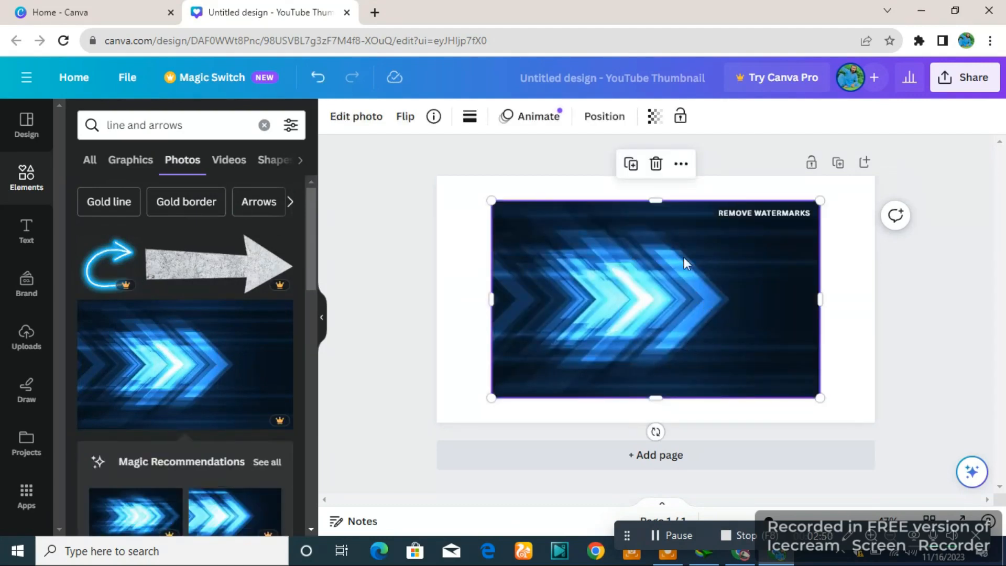
Try the photo of a row of teal arrowheads on black from further down the results, and remove it
scroll(184, 399, "down", 10)
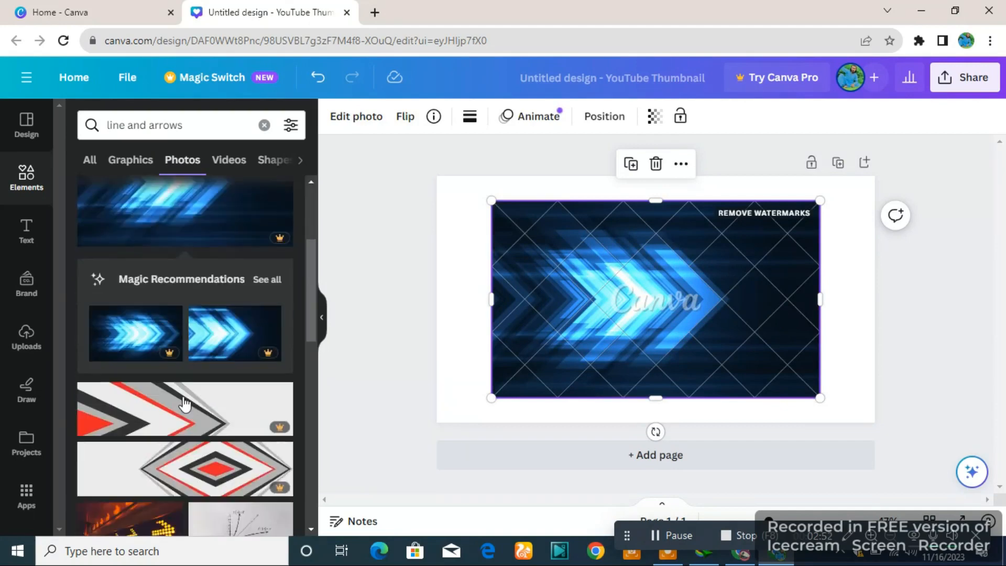
scroll(183, 396, "down", 5)
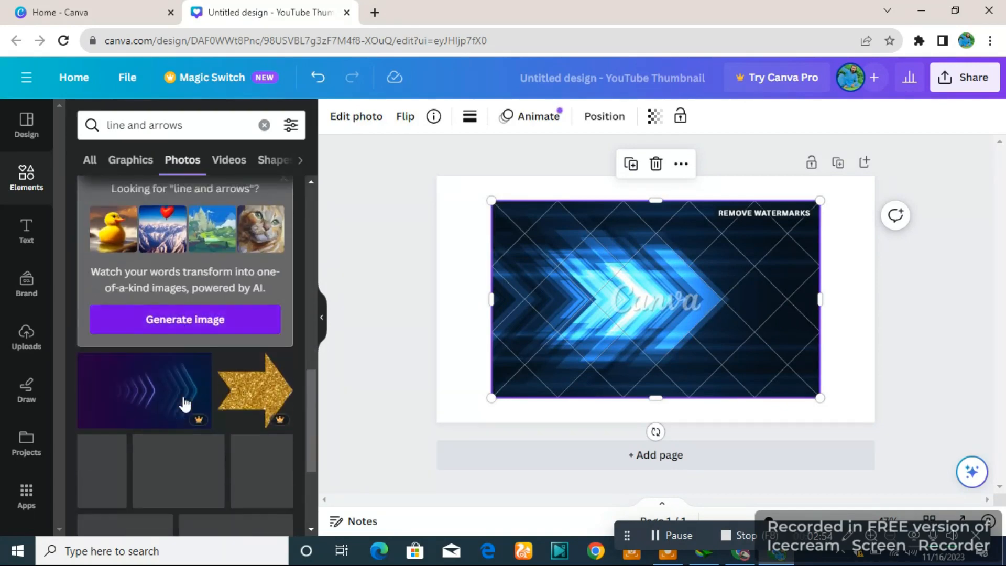
scroll(184, 403, "down", 5)
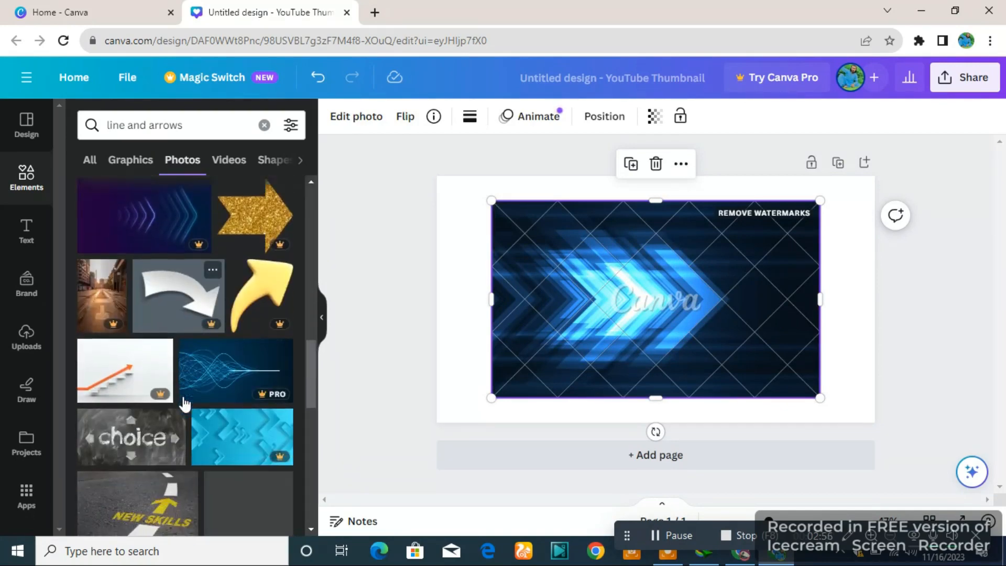
scroll(184, 403, "down", 2)
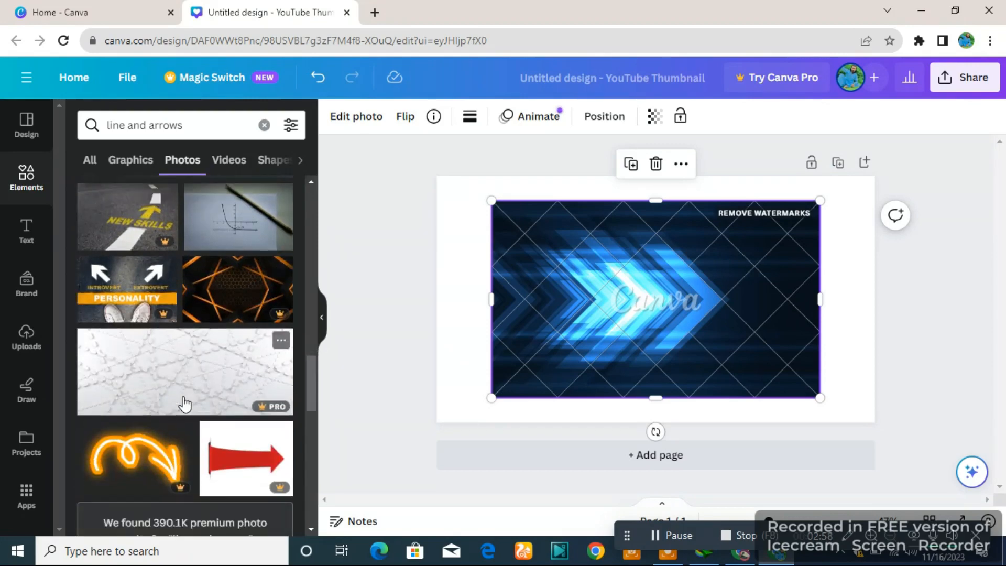
scroll(184, 403, "down", 5)
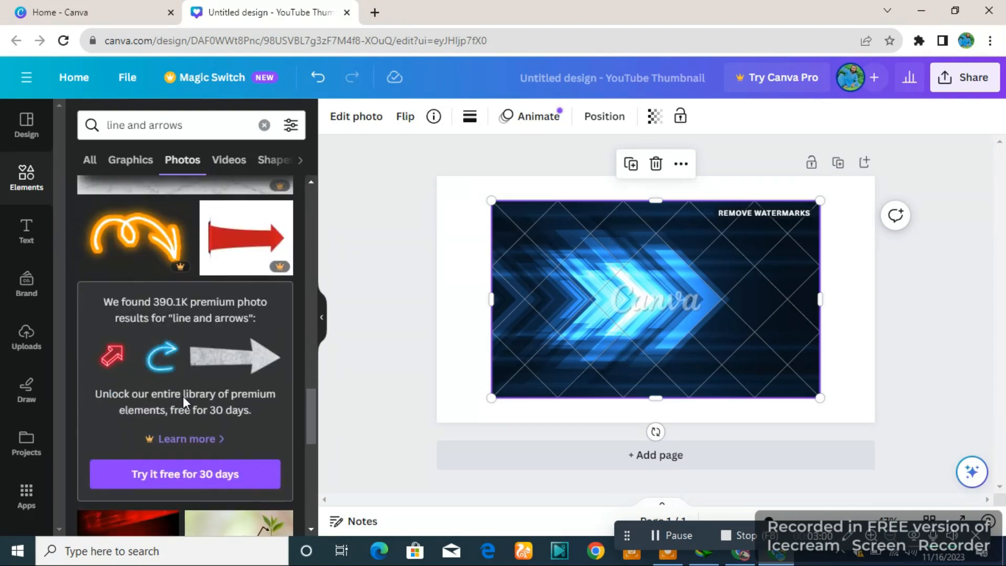
scroll(183, 396, "down", 10)
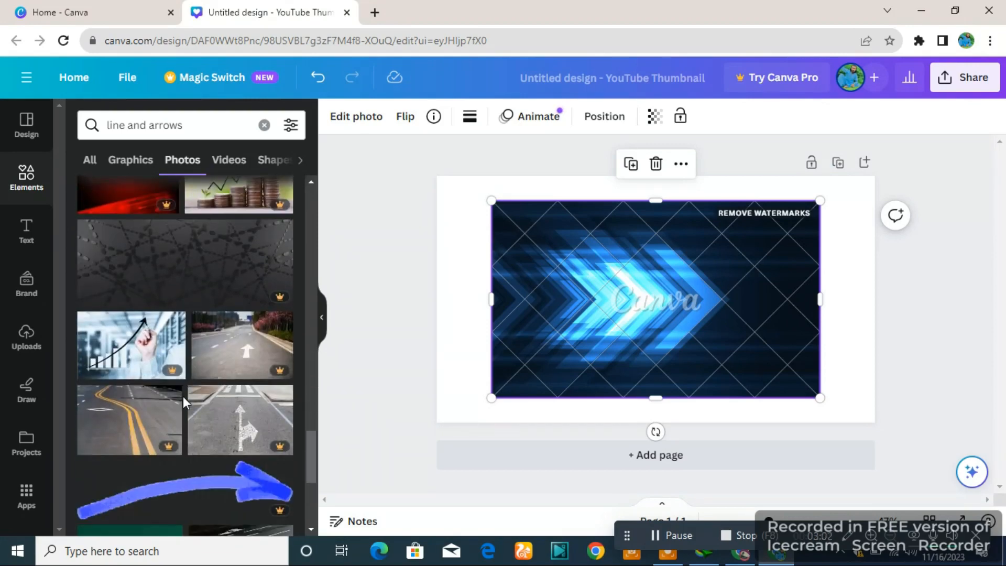
scroll(183, 396, "down", 7)
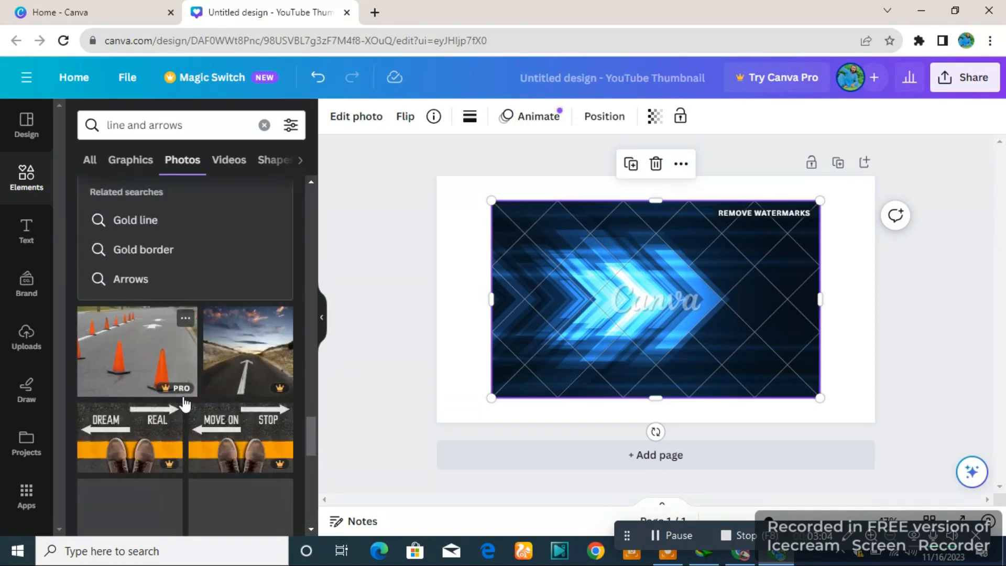
scroll(183, 396, "down", 3)
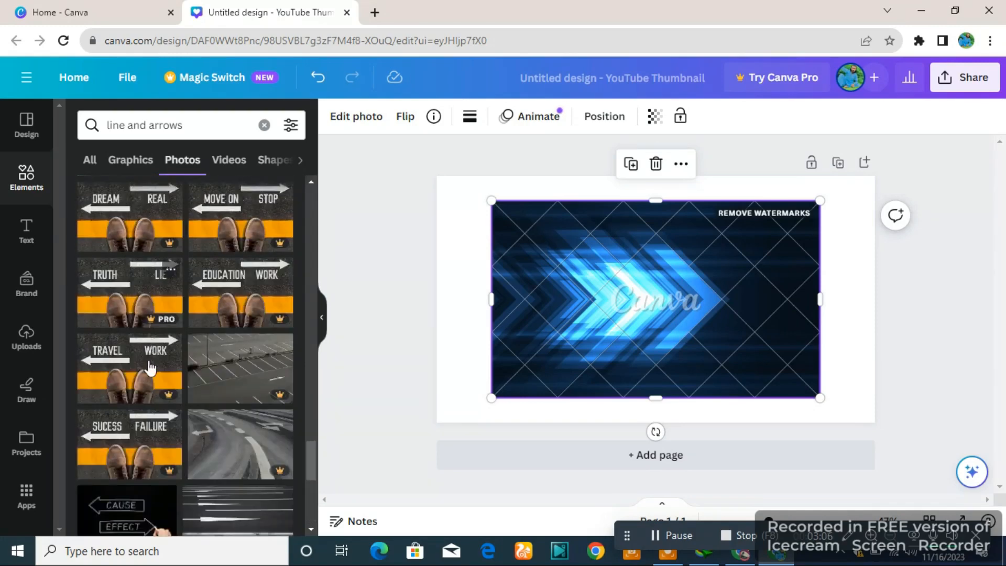
scroll(165, 419, "down", 5)
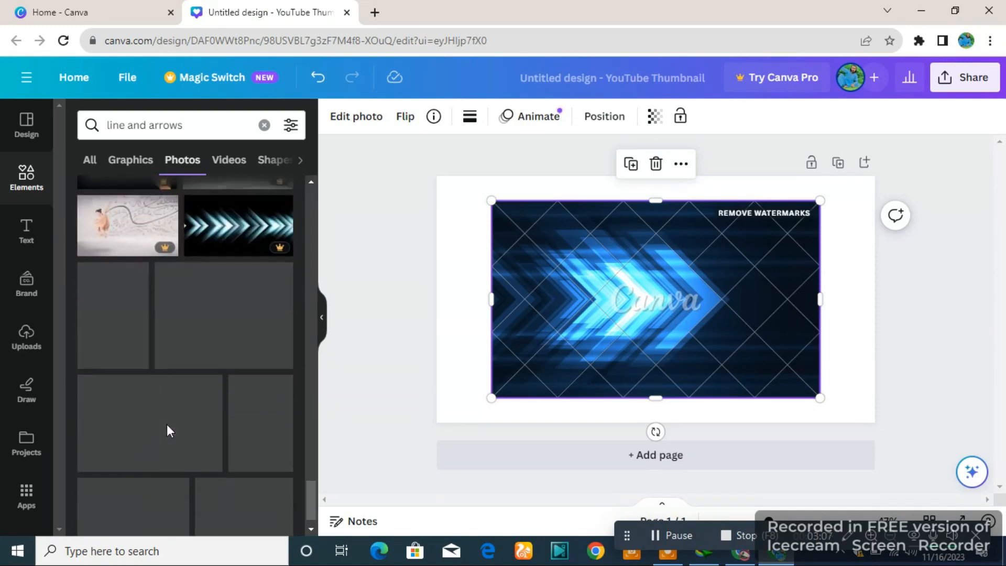
left_click(249, 234)
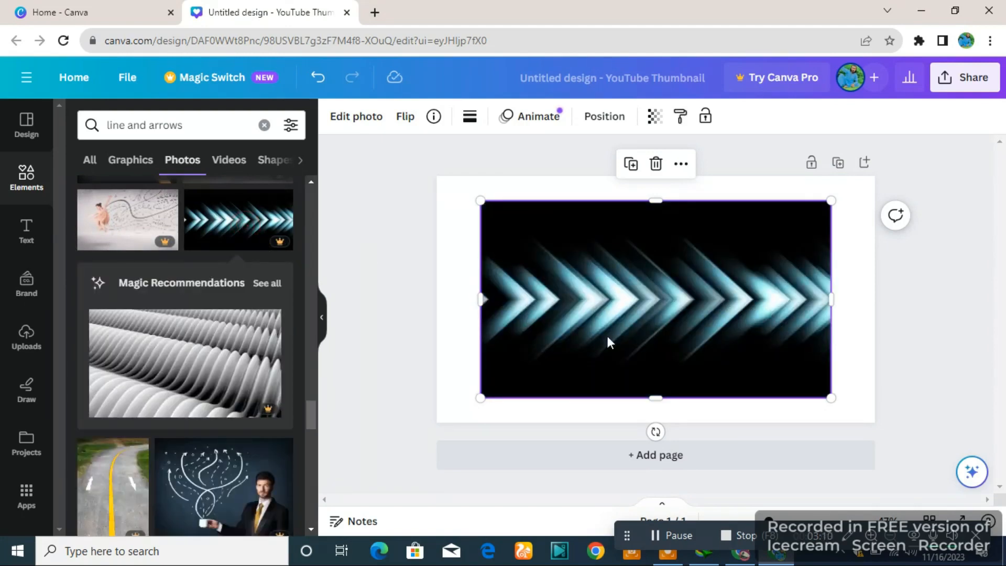
left_click(656, 164)
Look through more arrow photos and delete the glowing blue arrows photo from the page
scroll(116, 453, "down", 10)
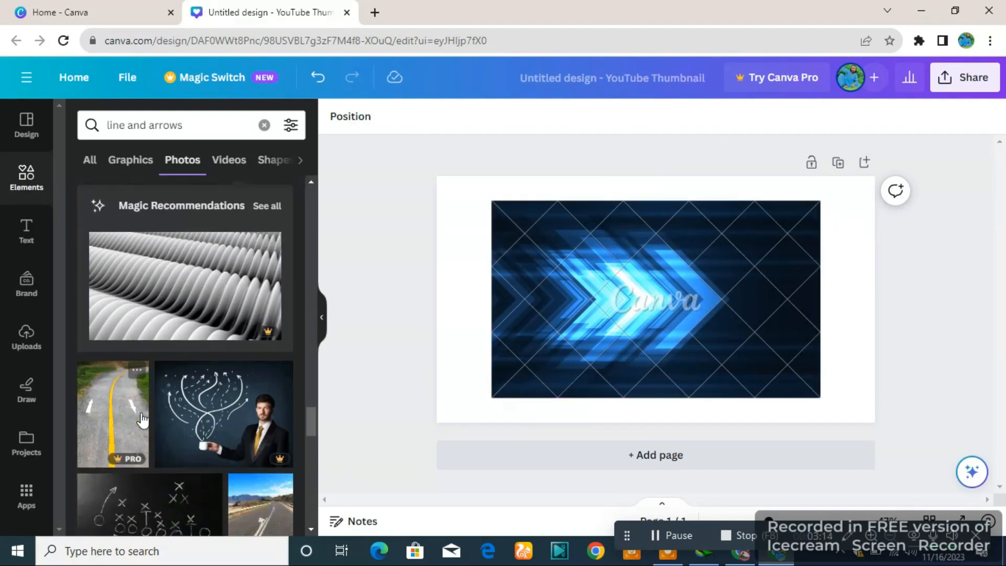
scroll(143, 419, "down", 4)
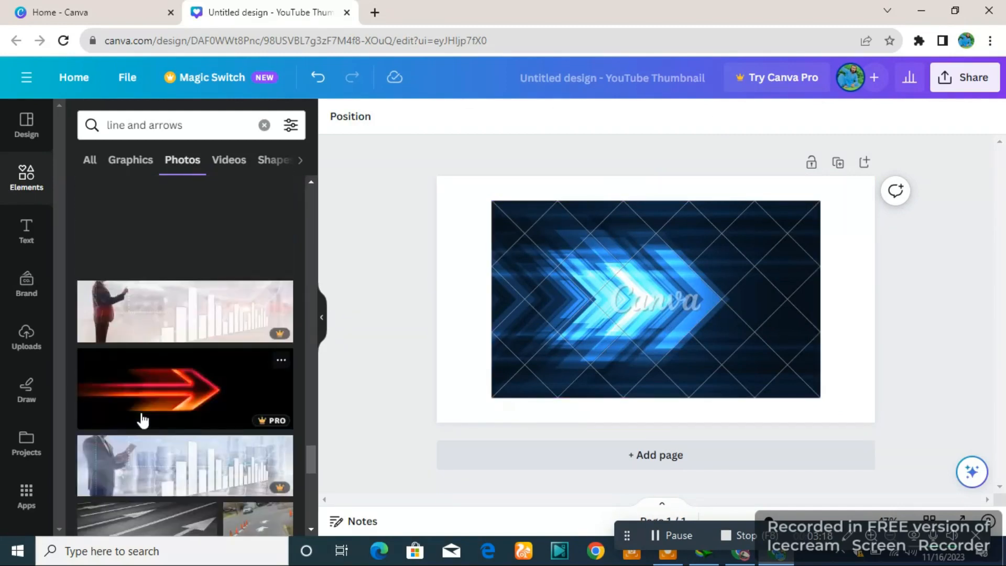
scroll(143, 419, "down", 5)
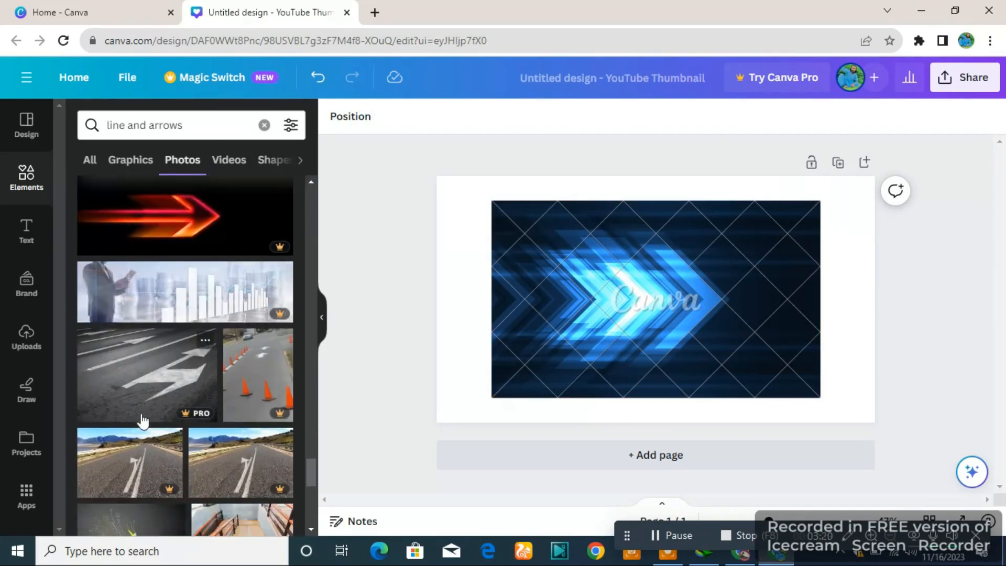
scroll(143, 419, "down", 3)
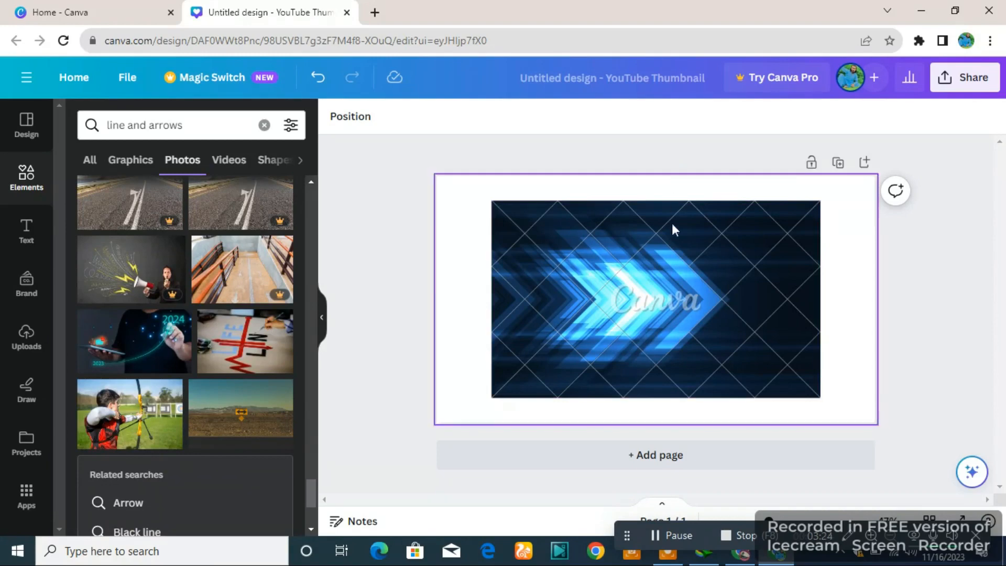
left_click(666, 263)
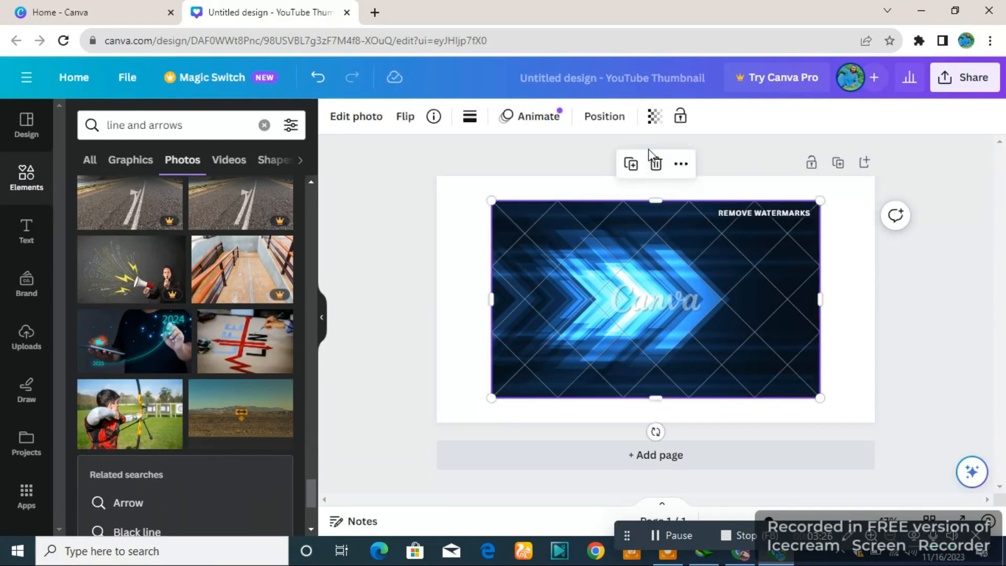
left_click(655, 162)
Add the glowing red-orange arrow photo and stretch it to cover the whole thumbnail page
scroll(229, 318, "up", 5)
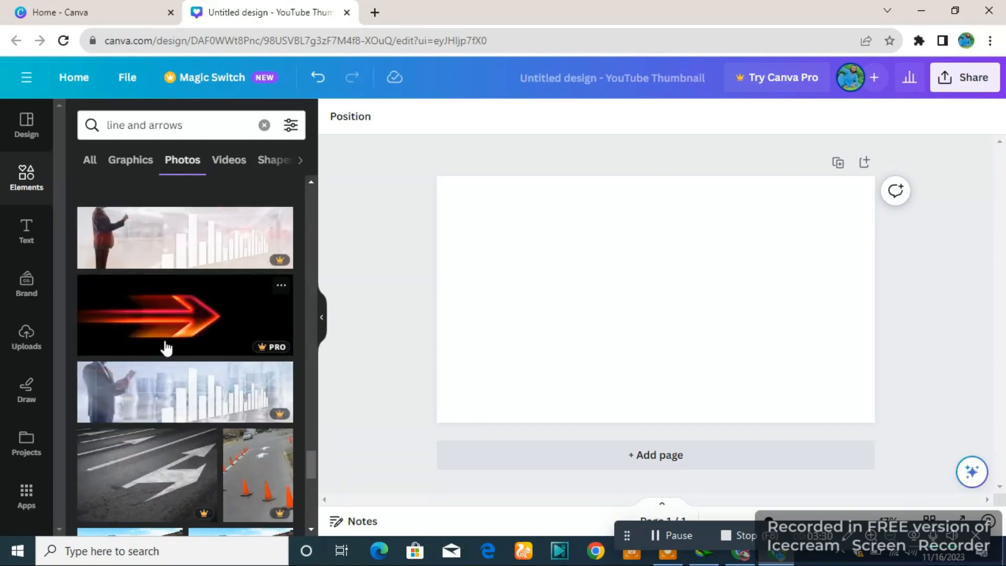
left_click(167, 341)
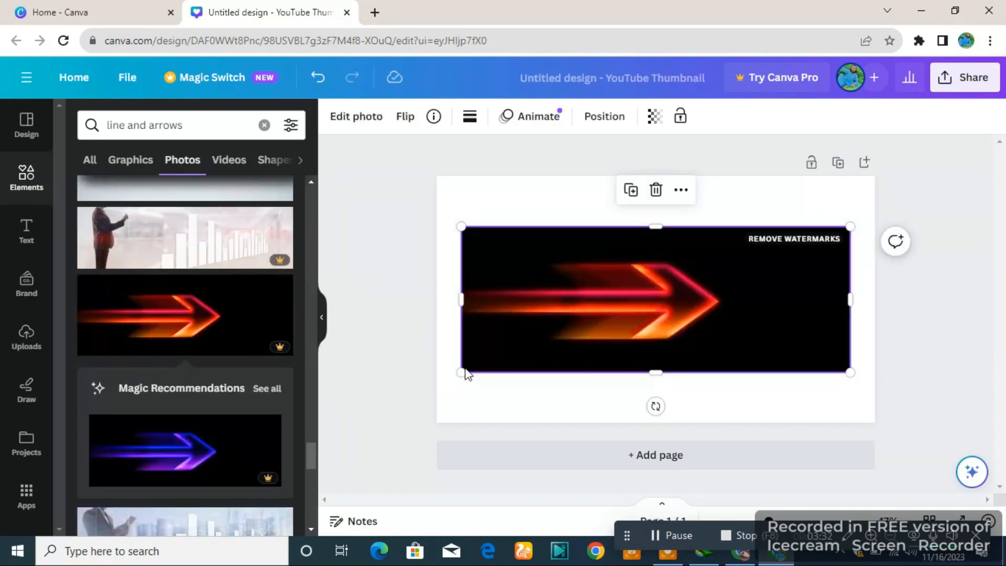
left_click_drag(459, 372, 436, 381)
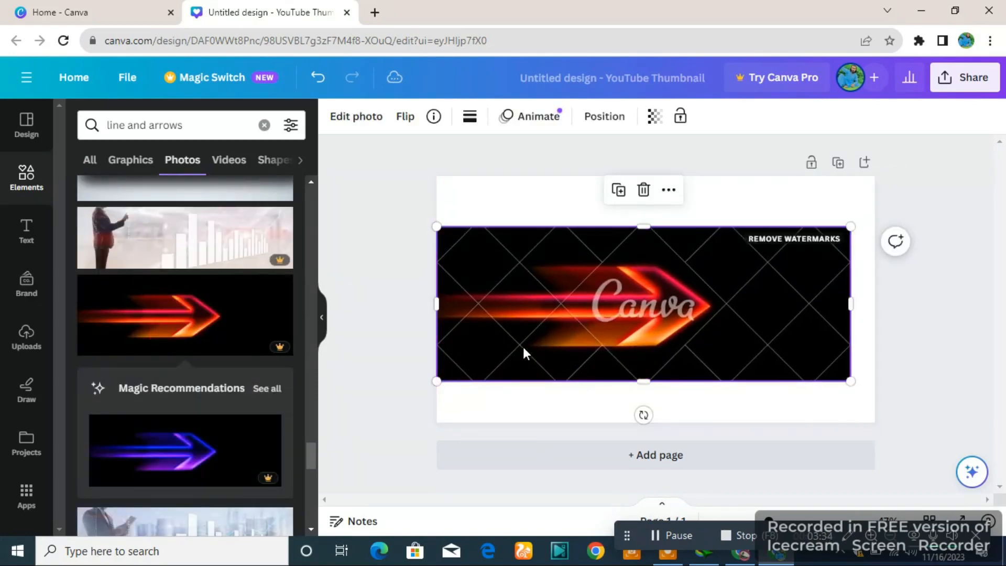
left_click_drag(645, 376, 644, 425)
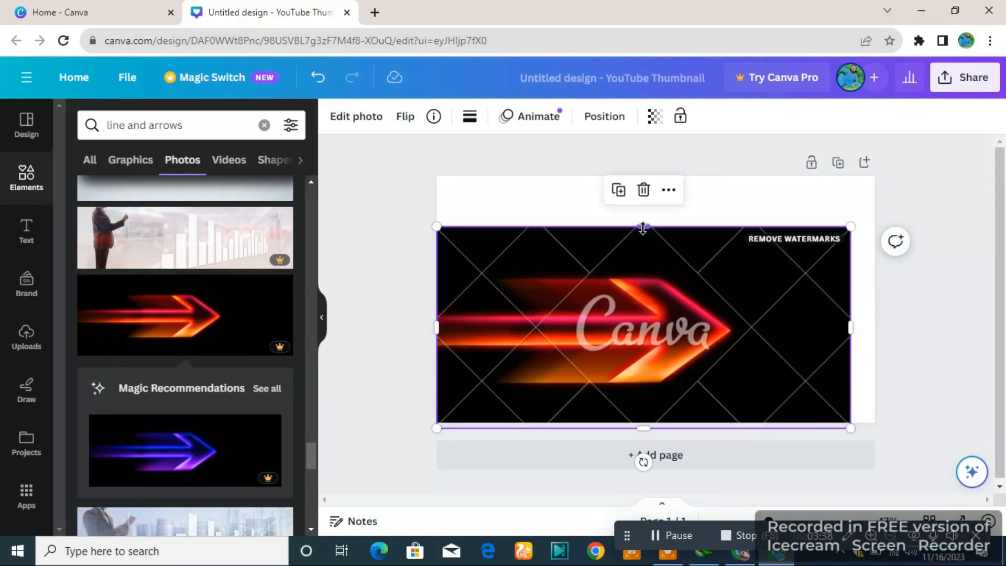
left_click_drag(642, 227, 648, 184)
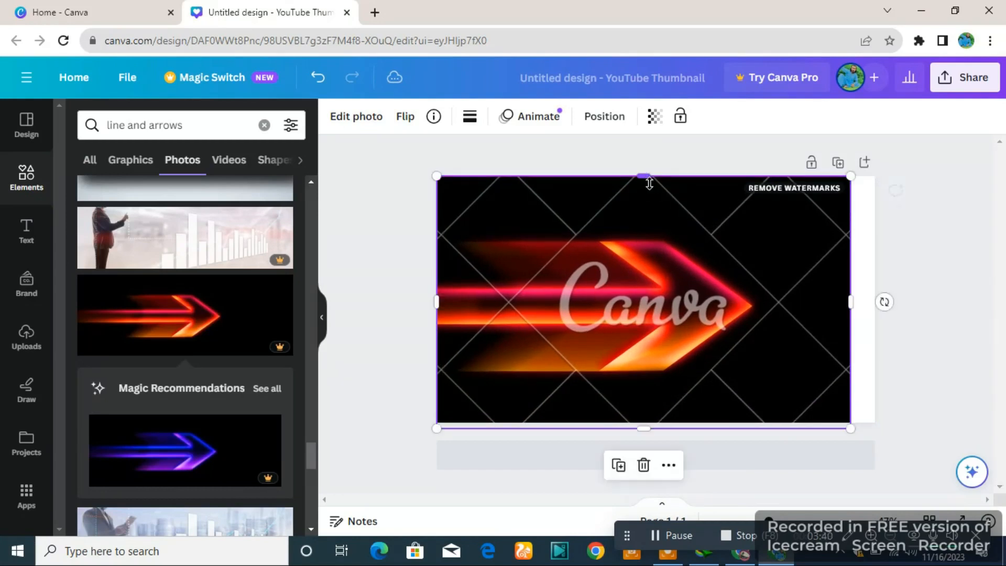
left_click_drag(854, 301, 875, 301)
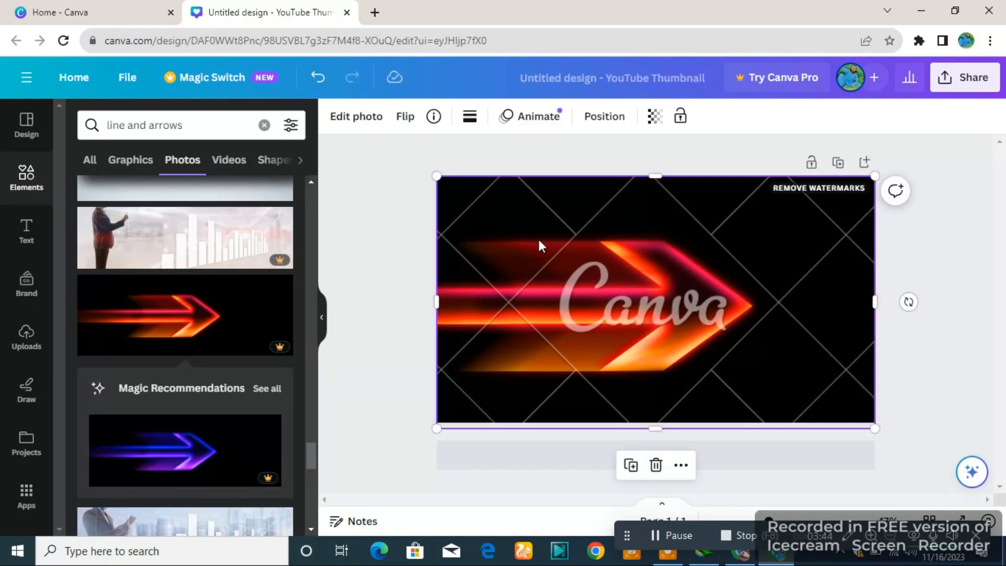
Examine the further photo results for "line and arrows"
scroll(101, 456, "down", 8)
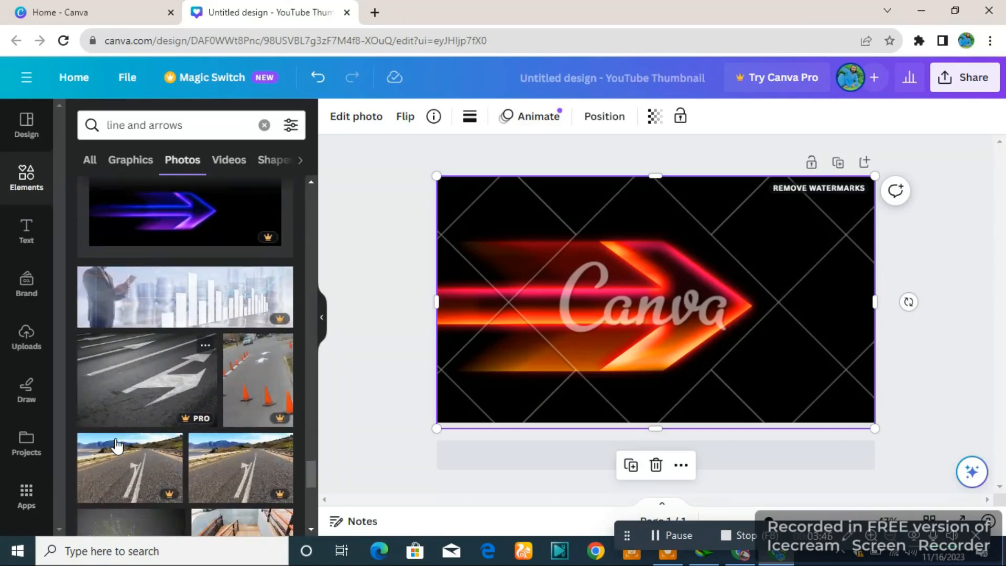
scroll(126, 422, "down", 1)
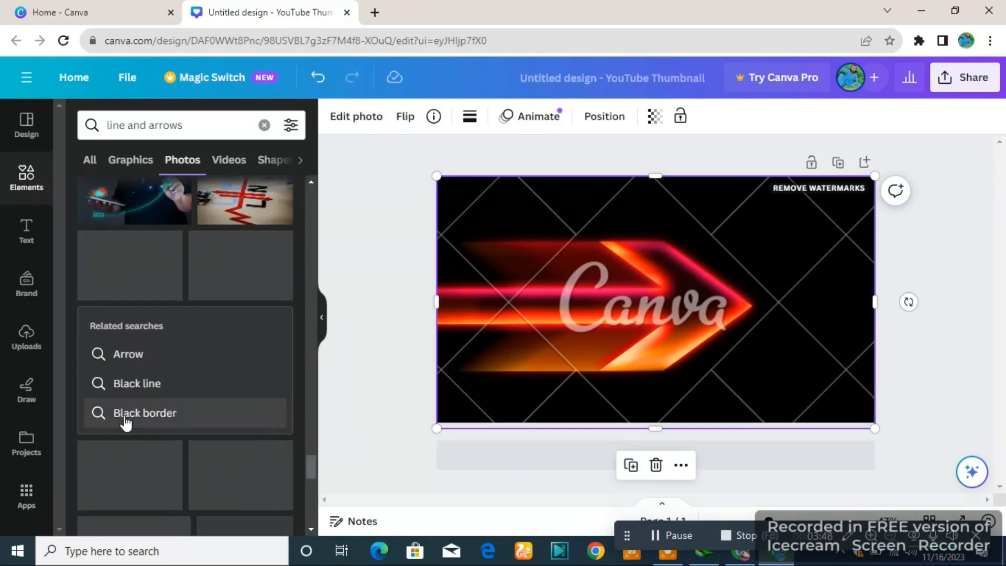
scroll(126, 422, "down", 3)
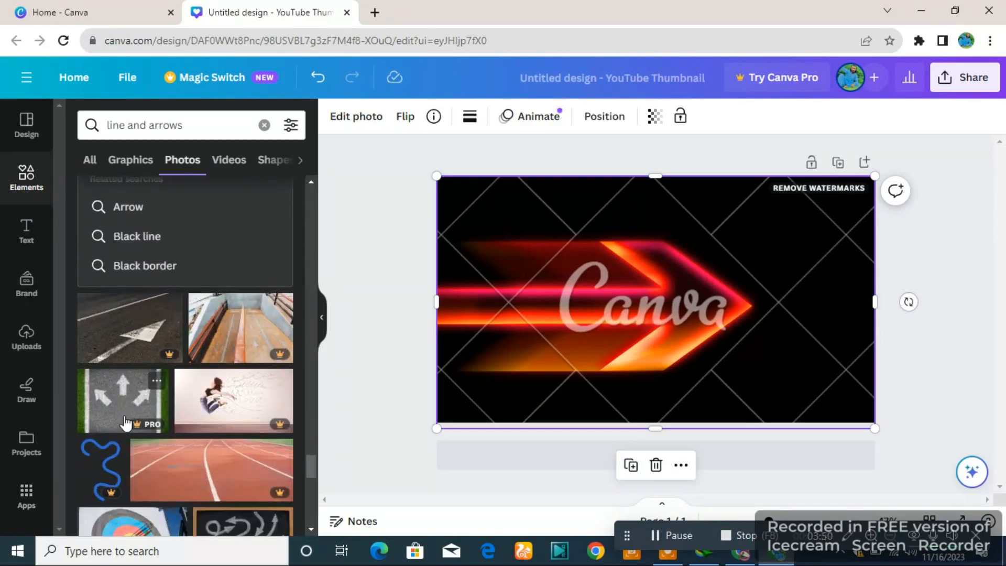
scroll(126, 422, "down", 7)
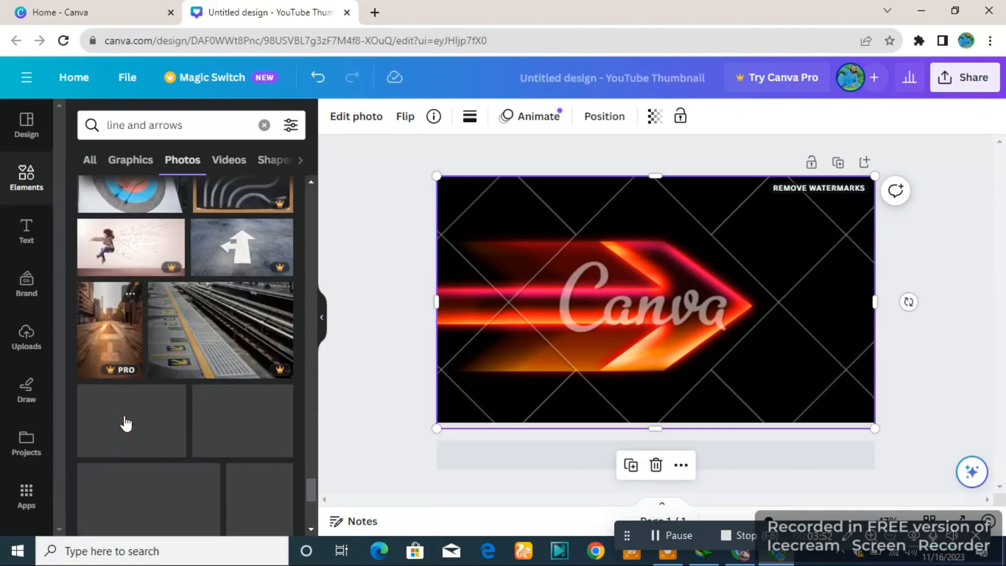
scroll(126, 421, "down", 7)
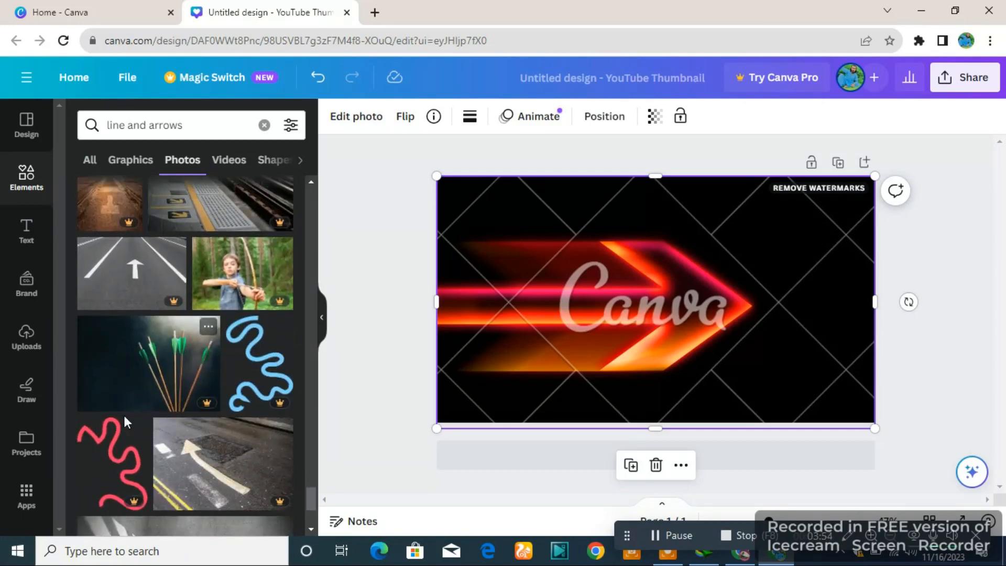
scroll(126, 422, "down", 7)
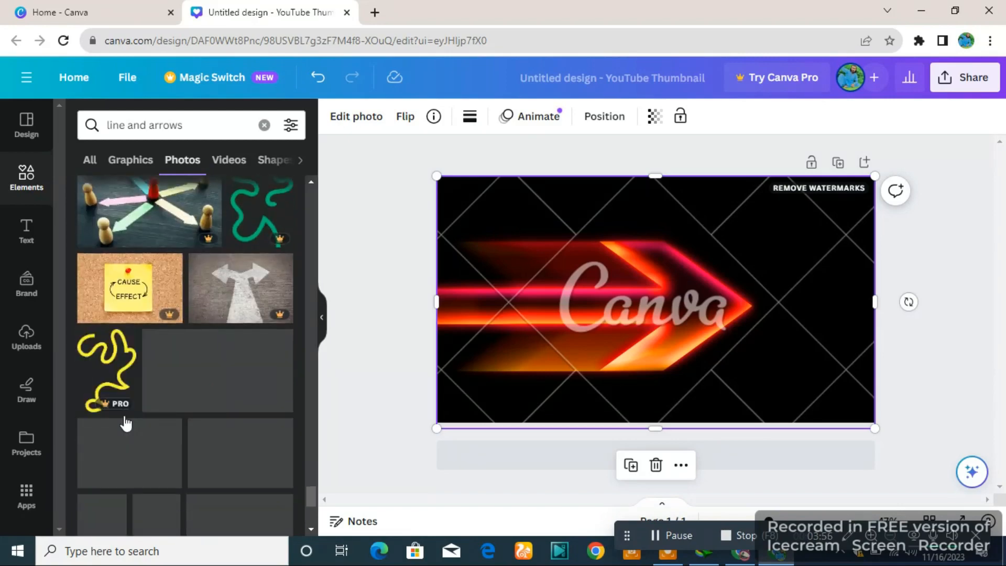
scroll(126, 422, "down", 3)
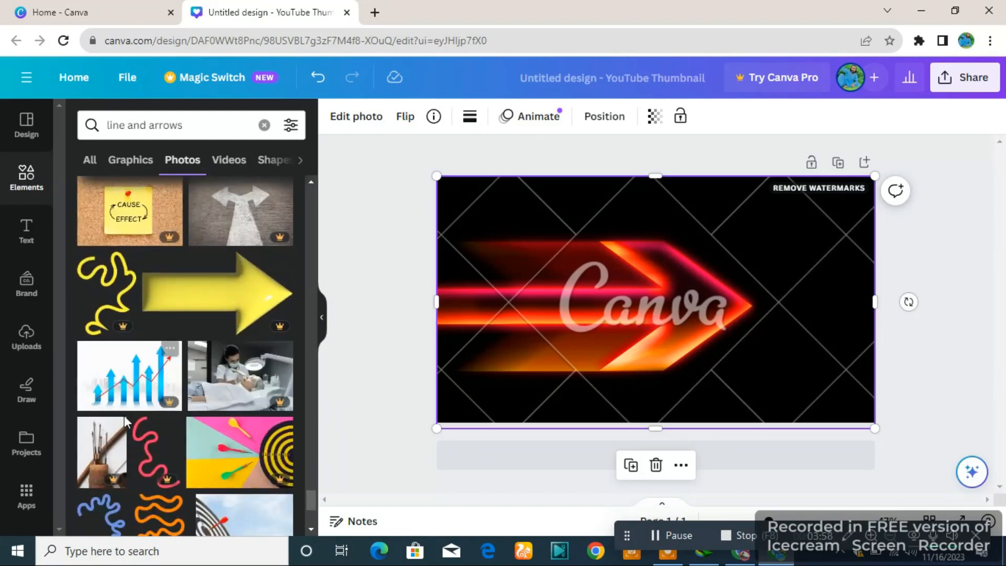
scroll(126, 421, "down", 2)
scroll(126, 422, "down", 3)
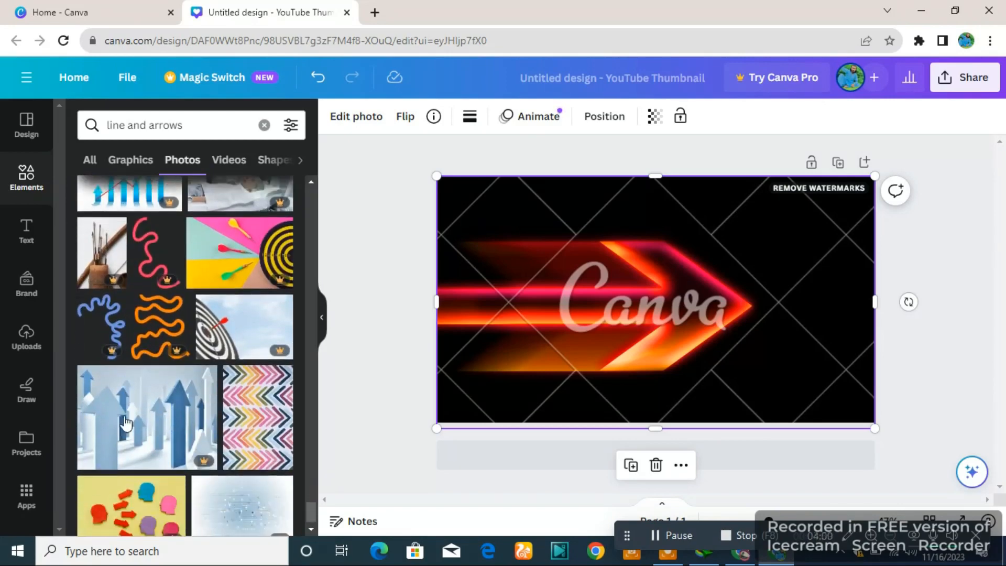
scroll(126, 422, "down", 2)
scroll(126, 421, "down", 5)
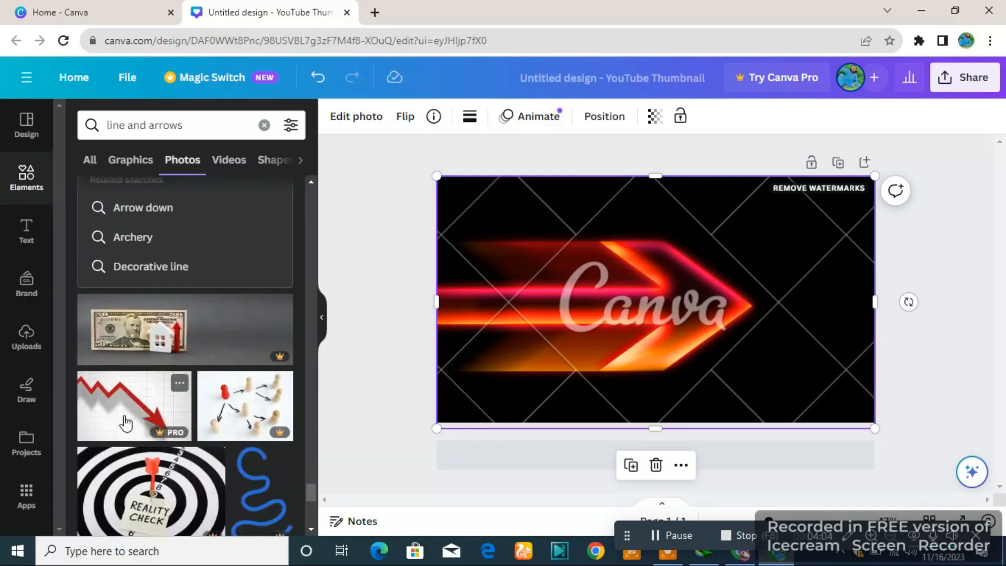
scroll(124, 422, "down", 5)
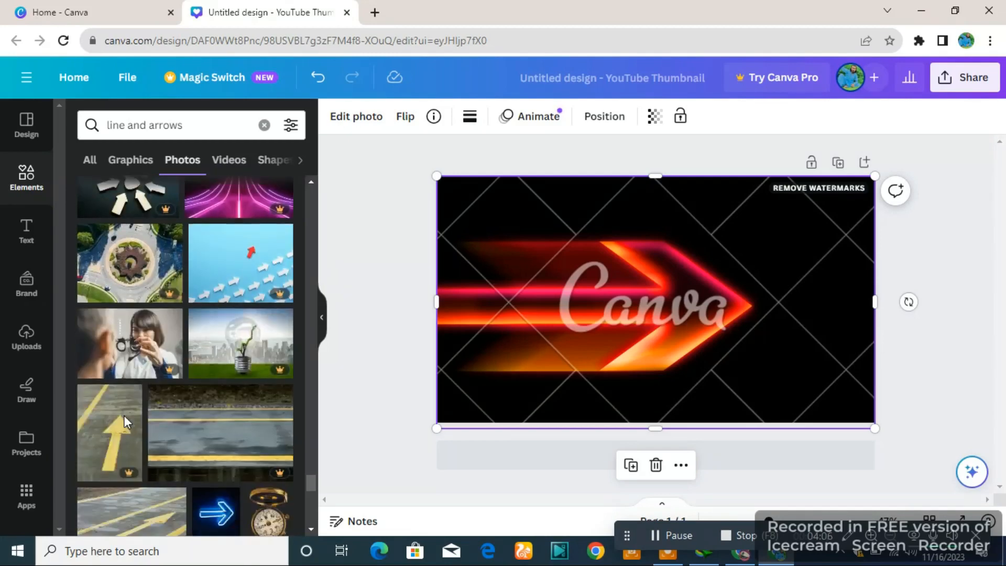
scroll(124, 422, "down", 6)
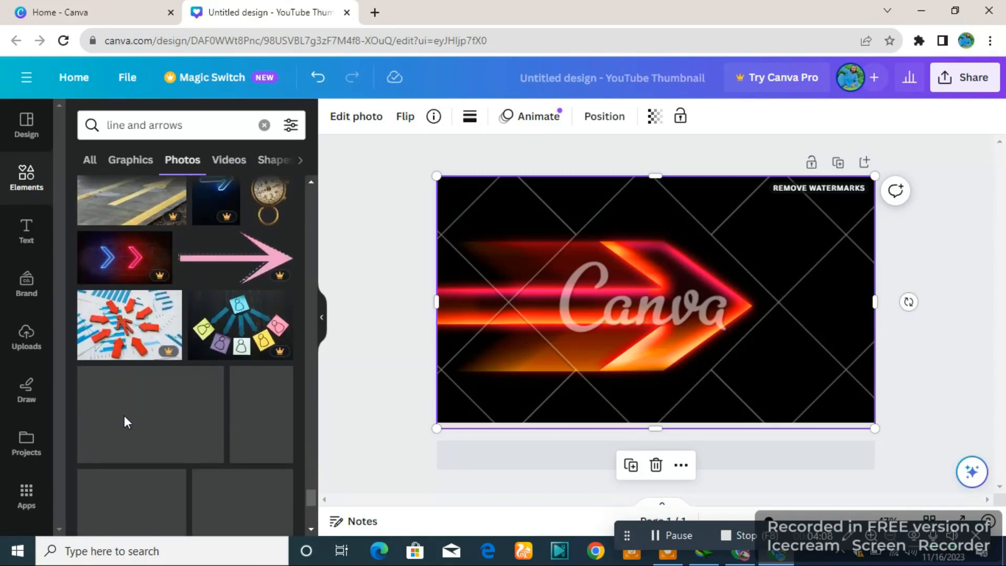
scroll(125, 419, "down", 5)
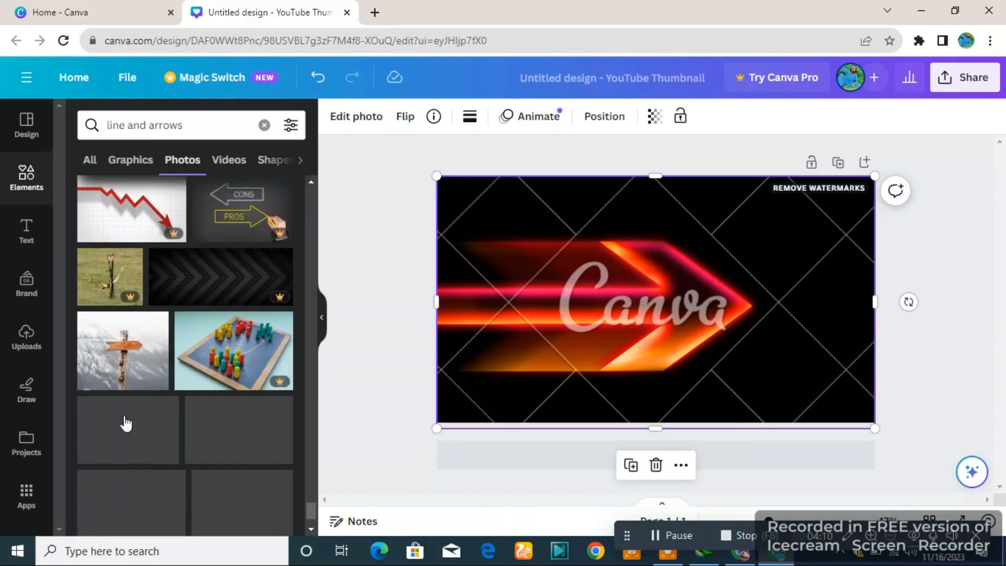
Look through the remaining "line and arrows" photos, and return to the results of all types
scroll(125, 423, "down", 4)
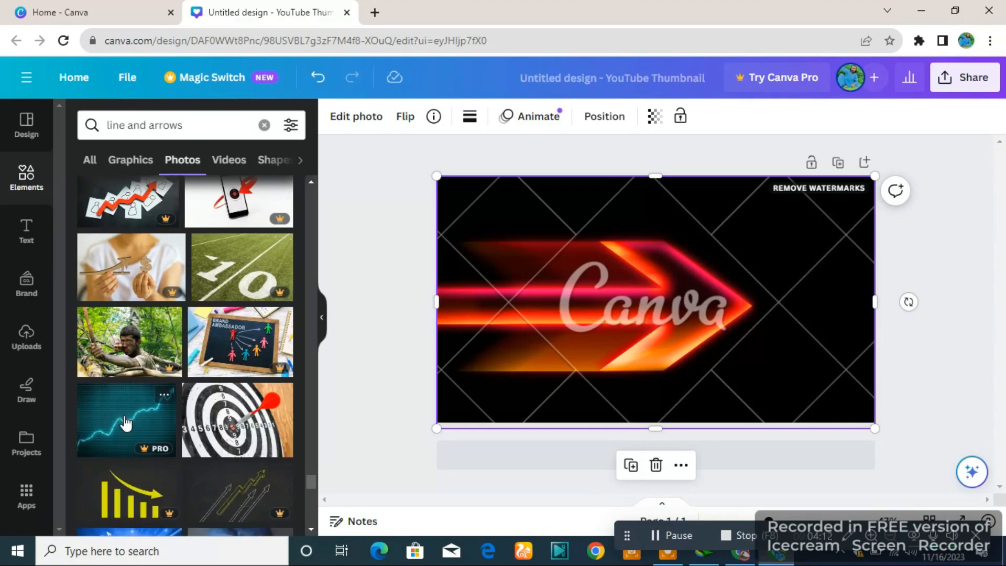
scroll(125, 422, "down", 5)
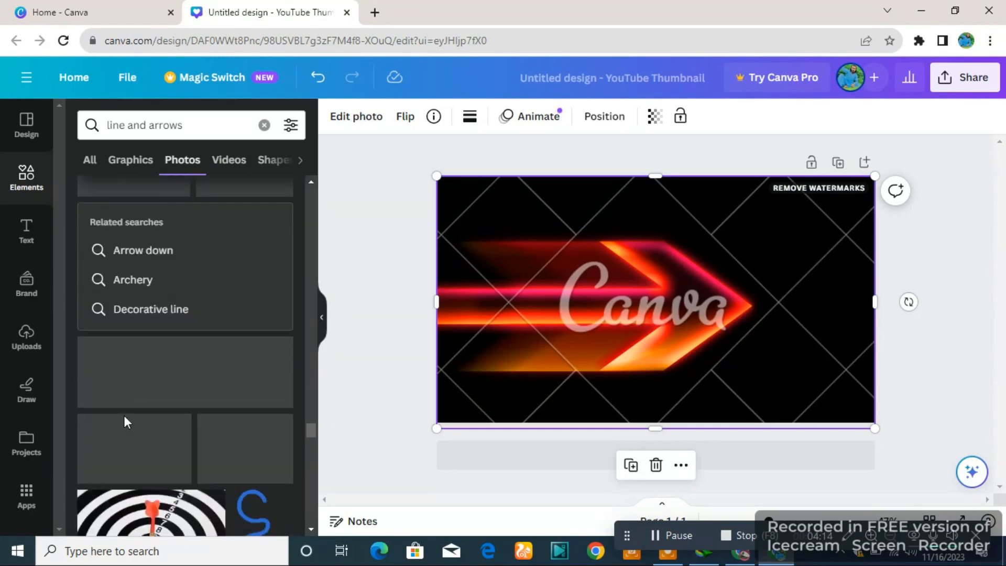
left_click(91, 159)
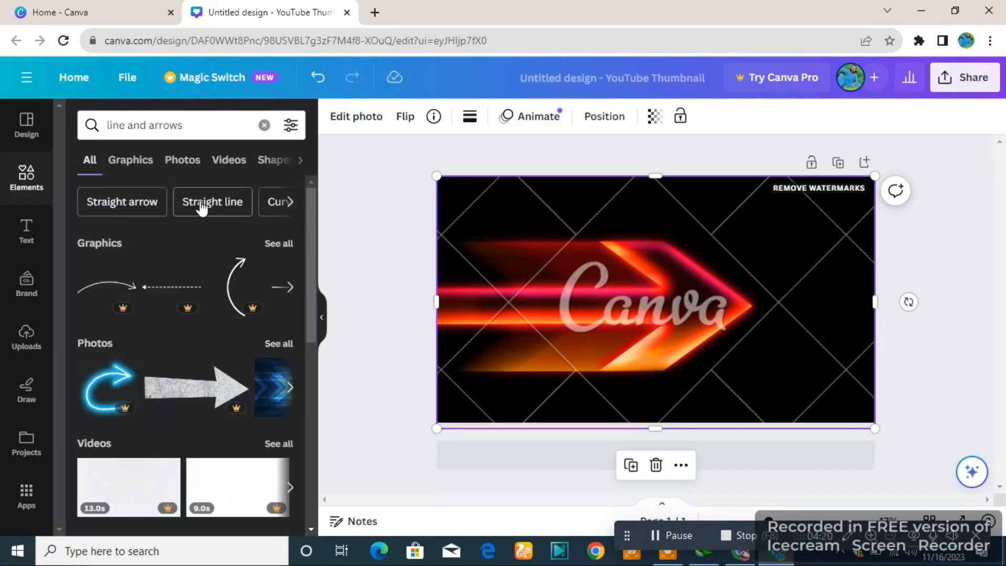
Run the suggested search "Straight arrow" and look through its graphics, photos, videos, frames and shapes
left_click(134, 203)
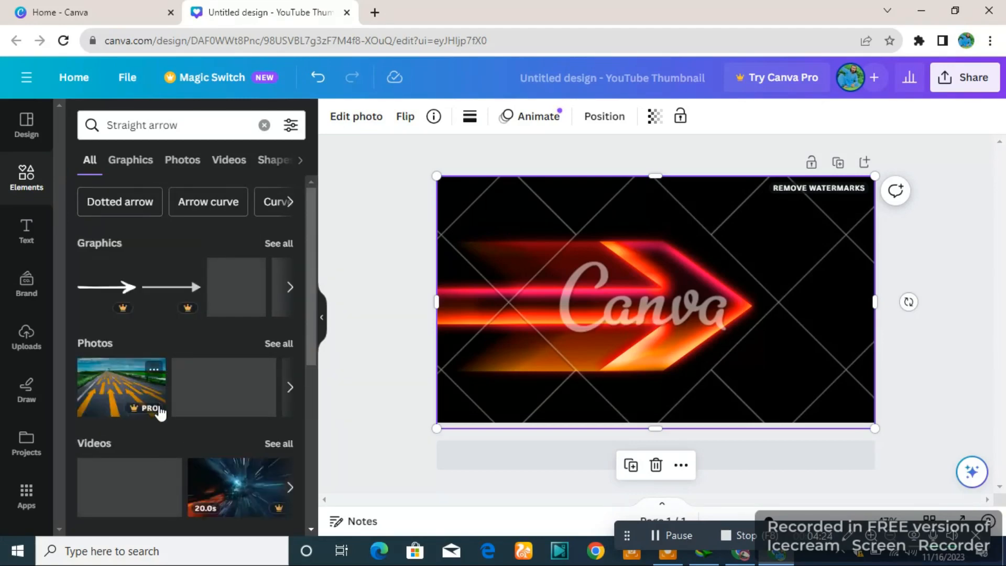
scroll(173, 406, "down", 1)
scroll(171, 404, "down", 3)
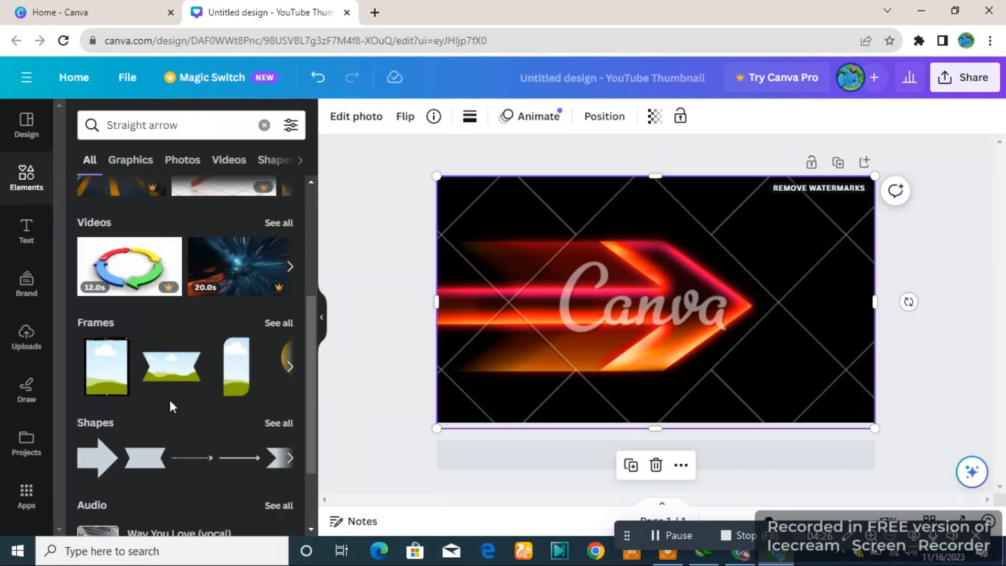
scroll(172, 405, "down", 2)
scroll(169, 400, "up", 5)
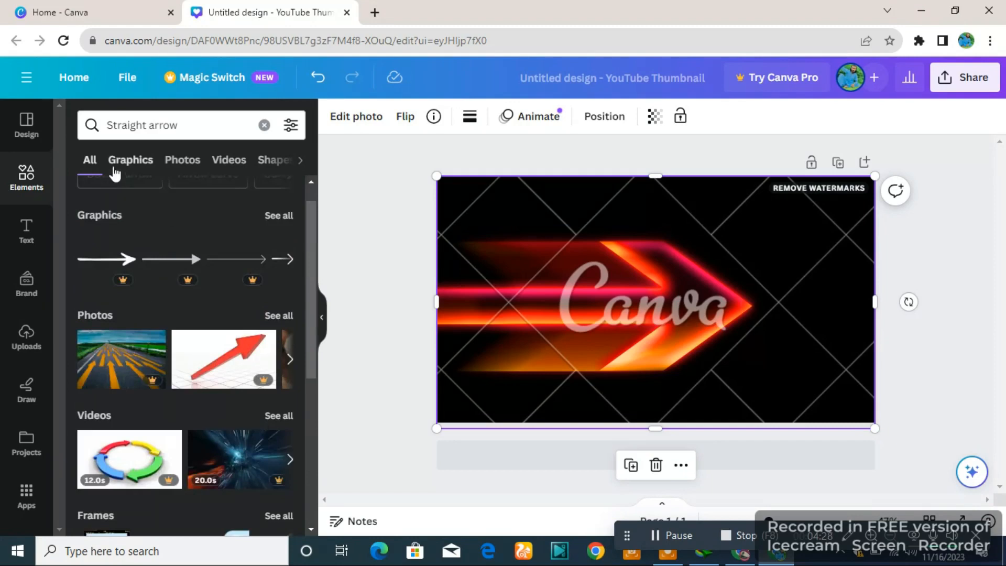
scroll(132, 185, "up", 1)
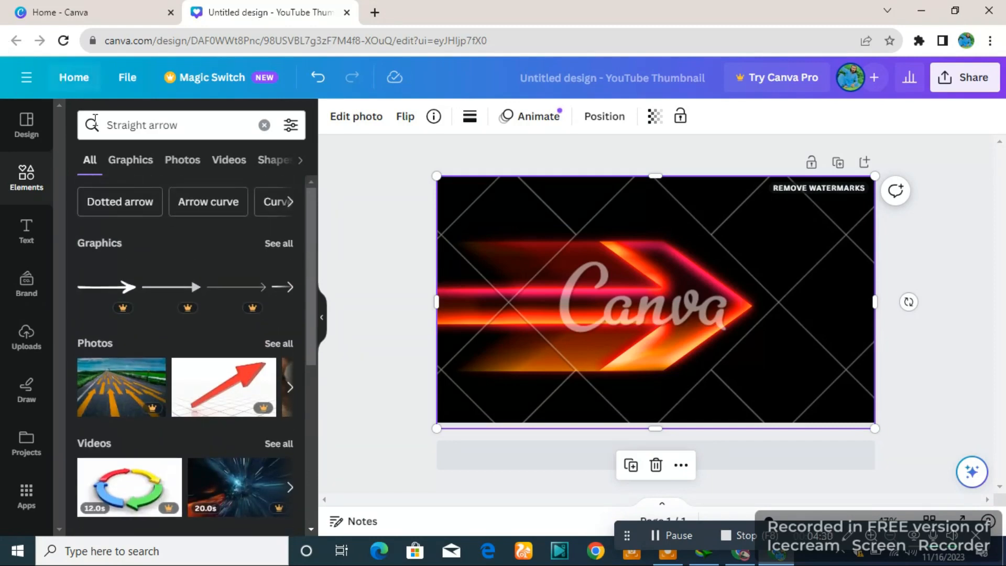
Run the suggested search "Dotted arrow" and look through its graphics, photos, videos and frames
left_click(149, 204)
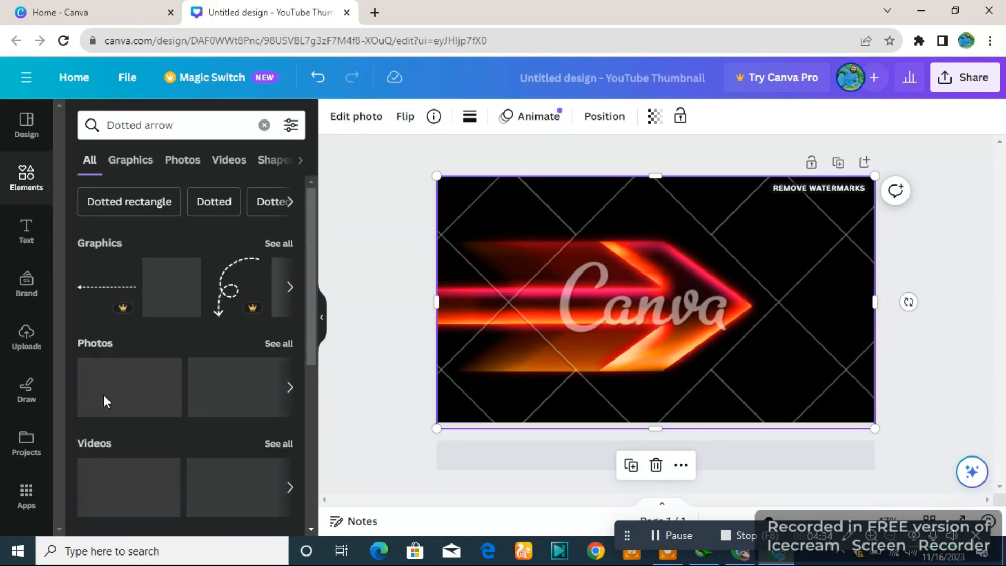
scroll(130, 407, "down", 5)
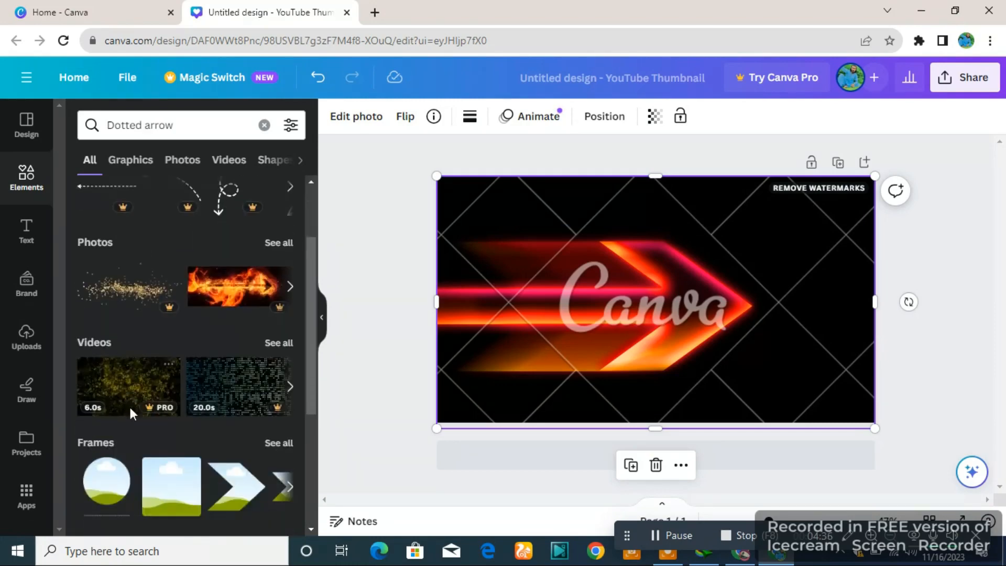
scroll(130, 401, "up", 5)
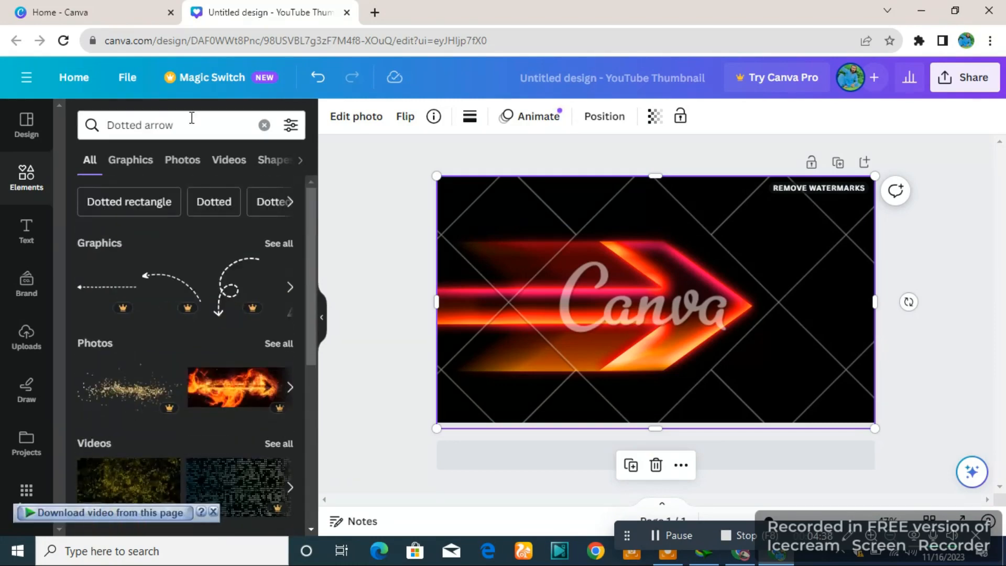
Switch to the suggested searches "Dotted" and "Dotted rectangle", and look through the dotted rectangle results
left_click(207, 203)
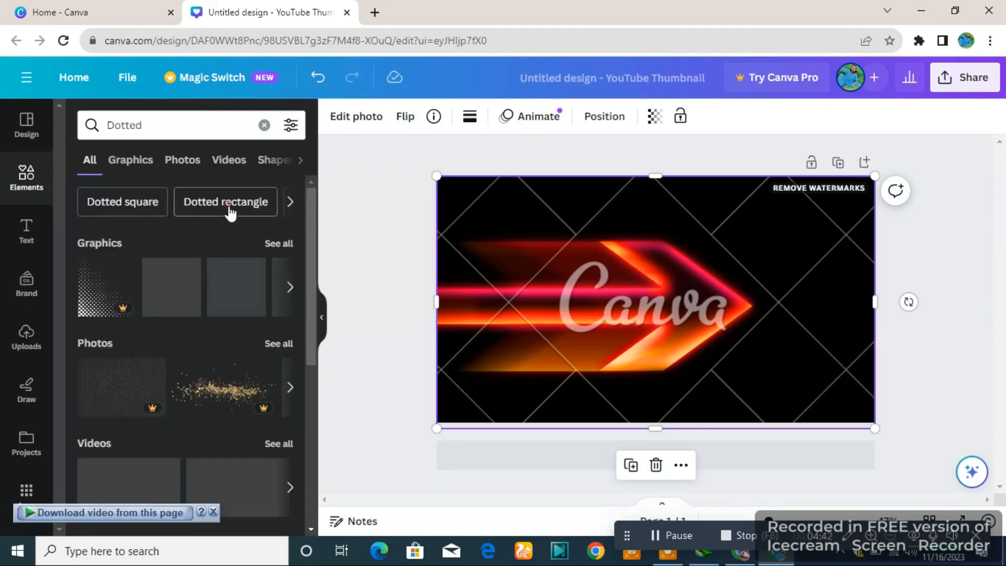
left_click(229, 205)
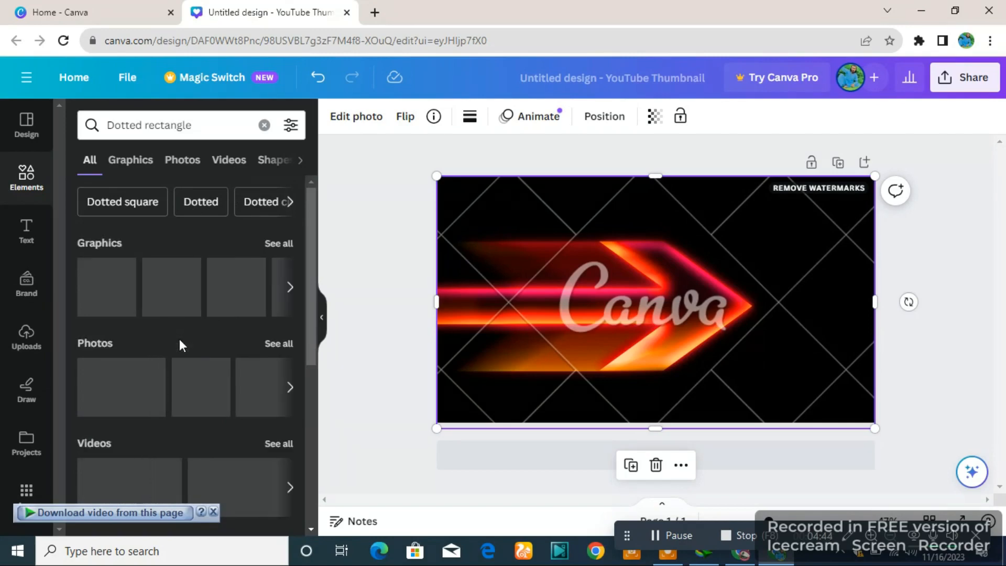
scroll(176, 370, "down", 4)
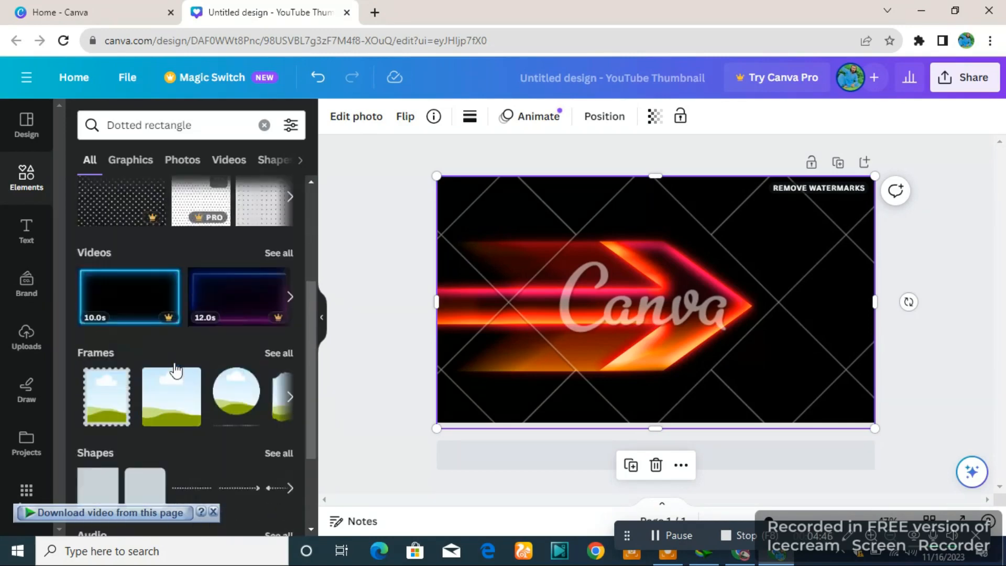
scroll(208, 303, "down", 2)
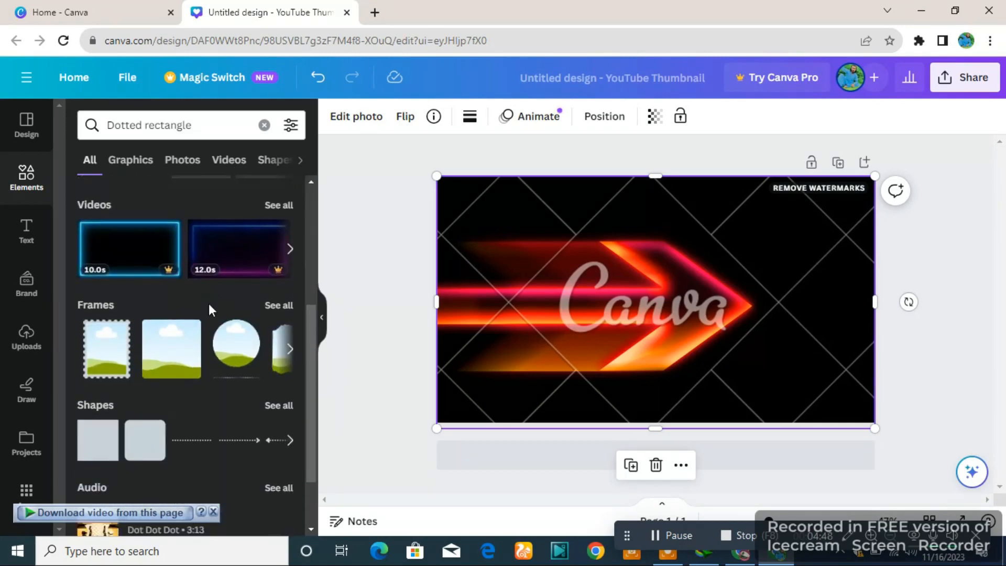
scroll(209, 303, "up", 4)
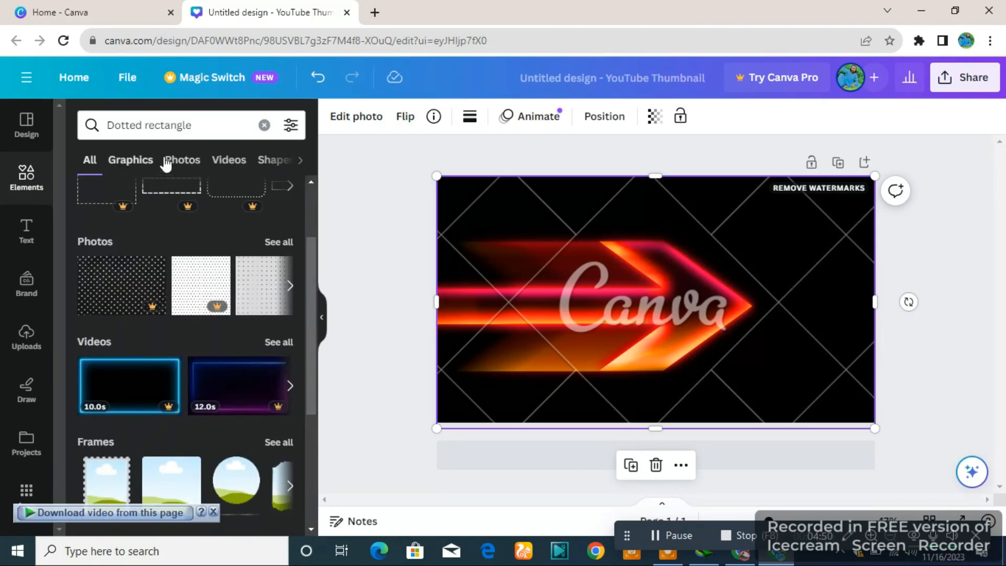
scroll(185, 210, "up", 2)
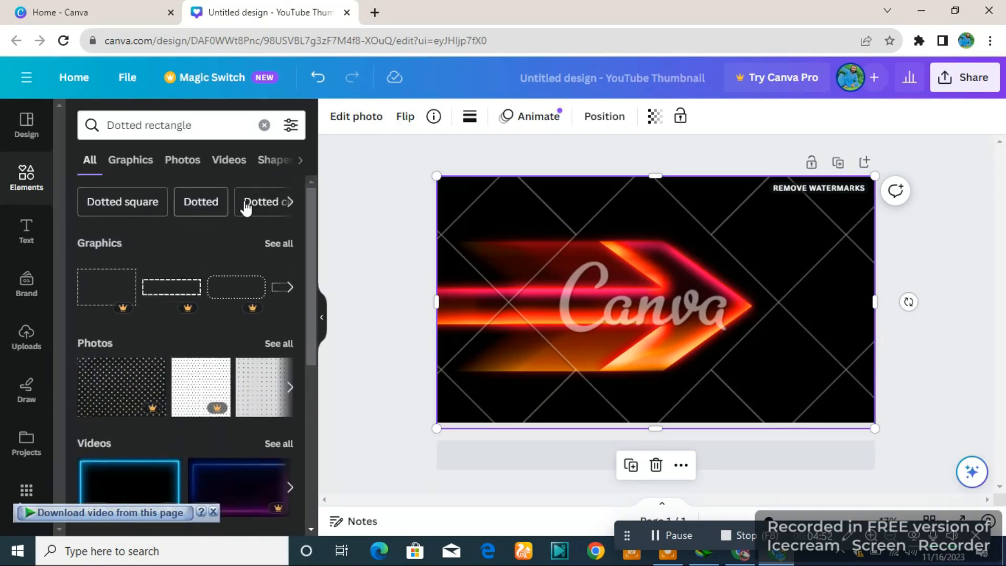
Reveal more suggested searches, run "Dashed line" and look through its results
left_click(292, 202)
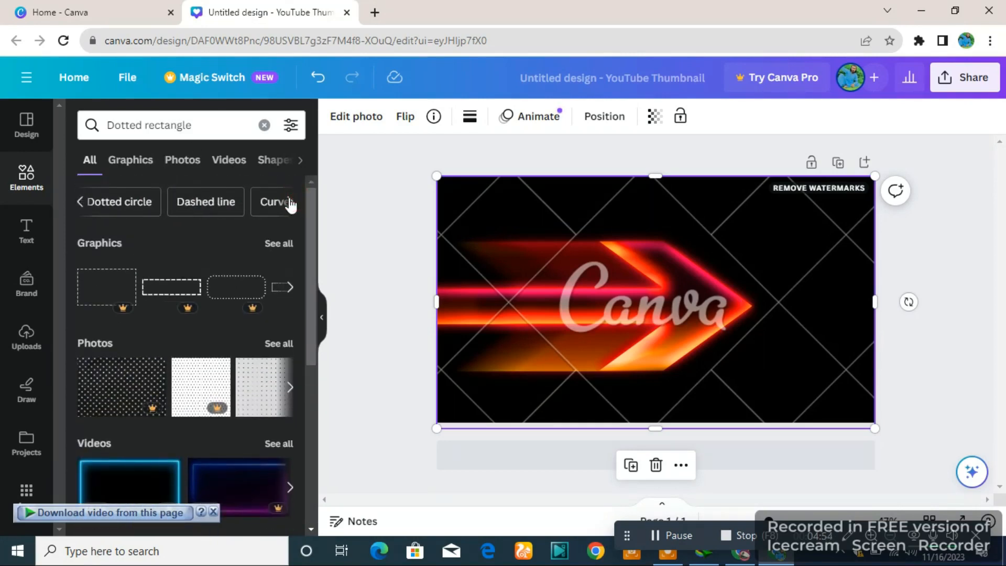
left_click(217, 208)
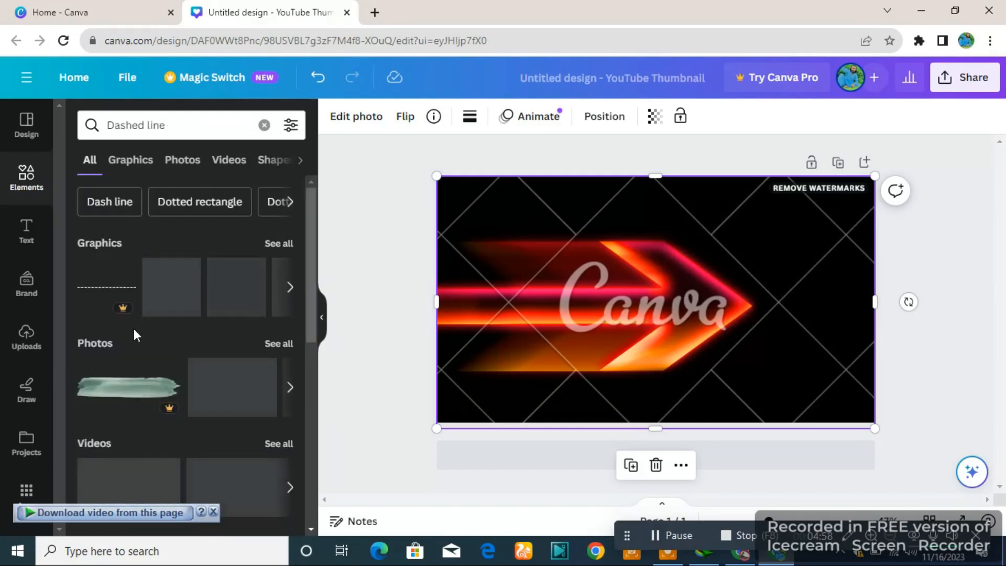
scroll(177, 341, "down", 3)
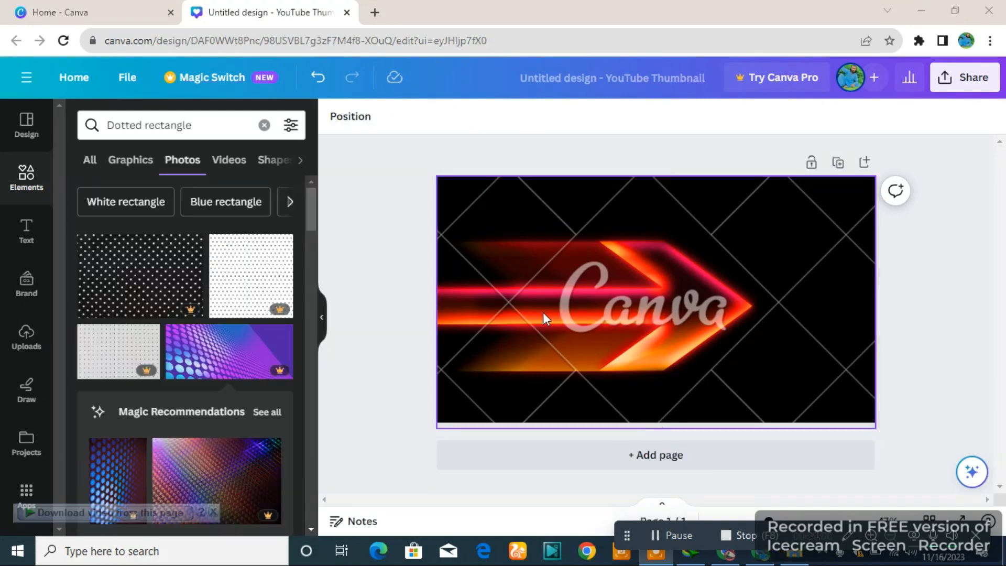
Add the purple and blue dotted photo to the thumbnail and delete the glowing red-orange arrow photo behind it
left_click(230, 351)
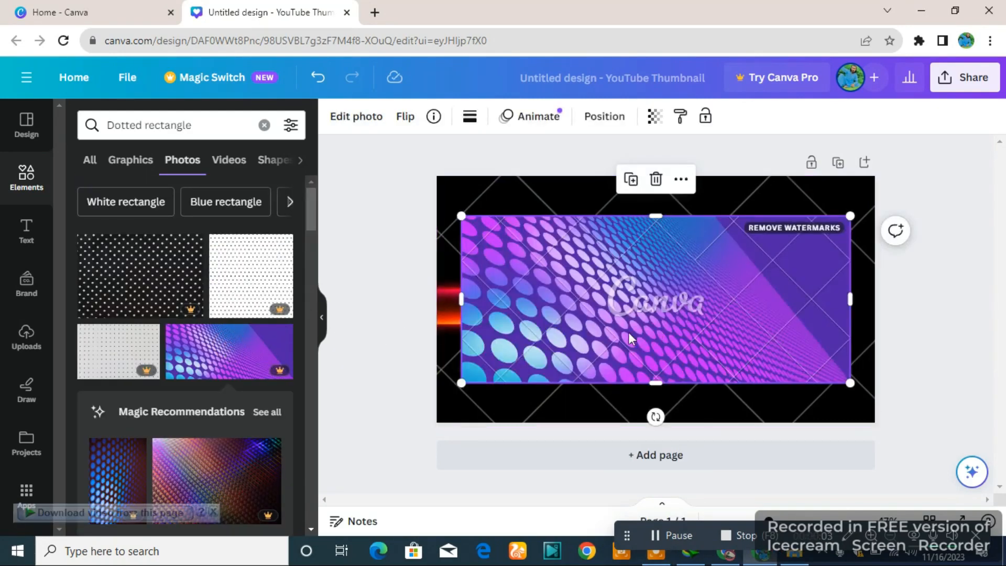
left_click_drag(671, 311, 538, 231)
left_click(734, 370)
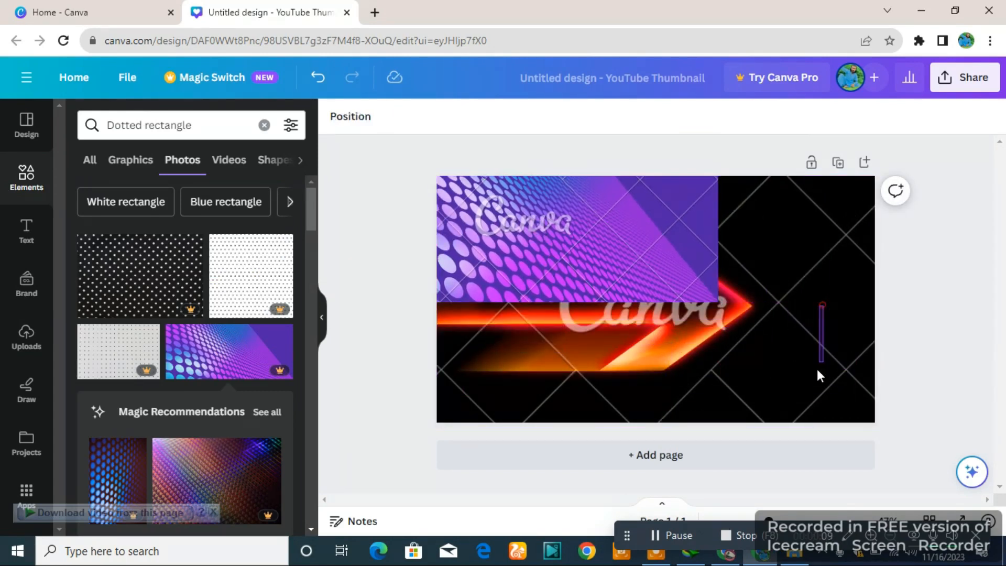
left_click_drag(646, 247, 601, 249)
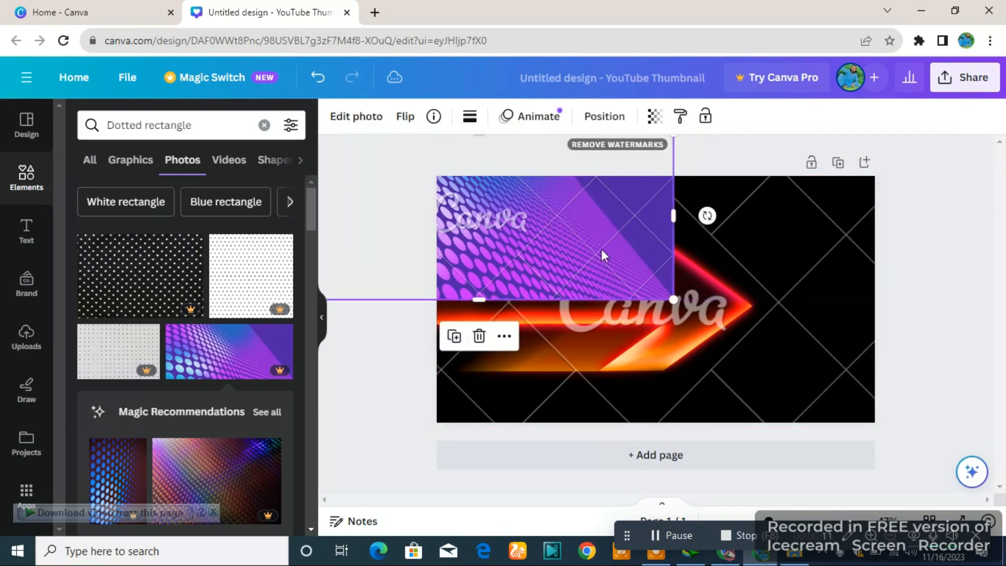
left_click_drag(780, 381, 762, 544)
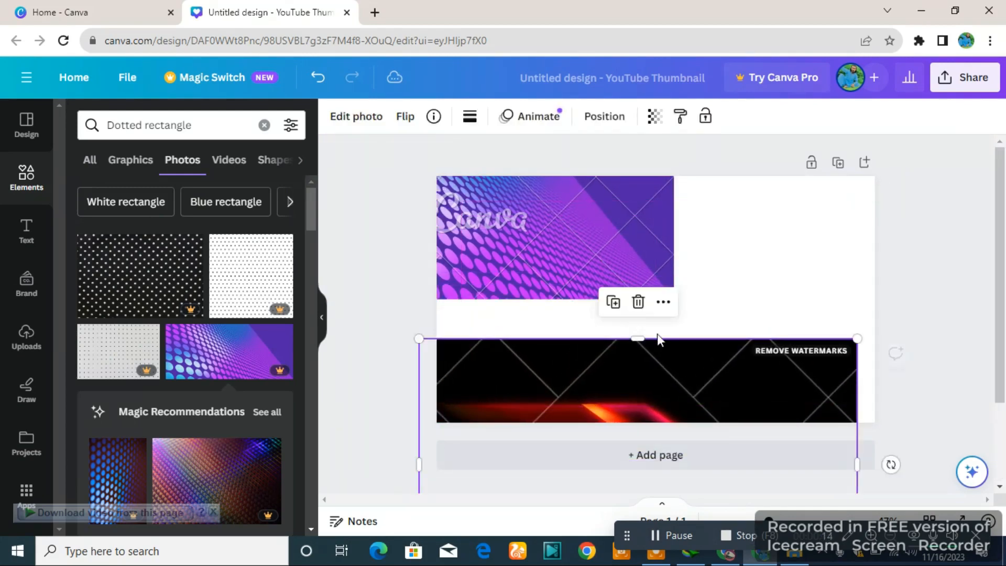
left_click(638, 302)
Move the purple dotted photo back onto the page and stretch all its sides to cover the whole thumbnail
left_click(648, 272)
left_click_drag(648, 272, 803, 338)
left_click_drag(649, 388, 649, 422)
left_click(646, 207)
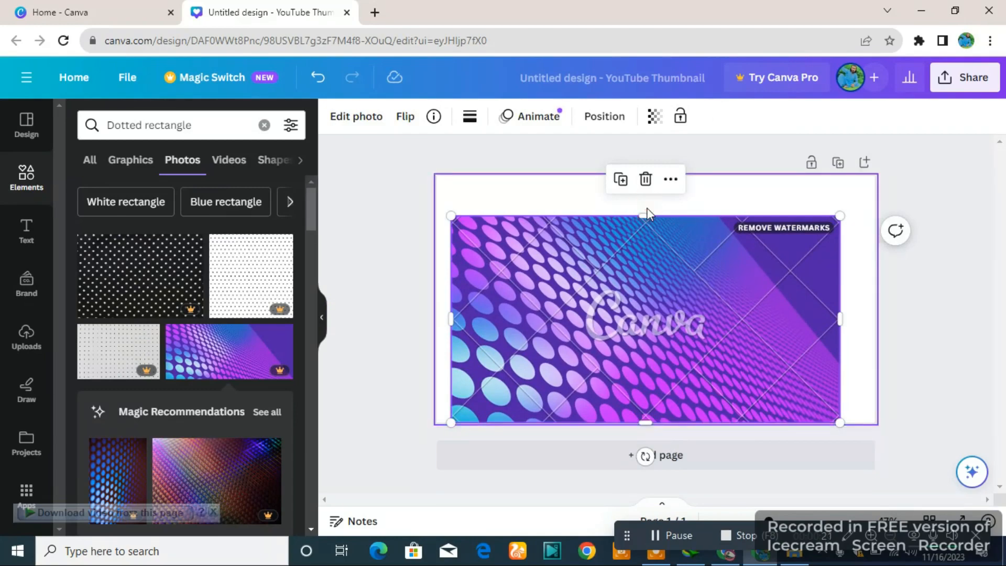
left_click_drag(647, 212, 651, 176)
mouse_move(452, 297)
left_mouse_down()
mouse_move(469, 296)
mouse_move(437, 298)
left_mouse_up()
left_click_drag(837, 298, 870, 298)
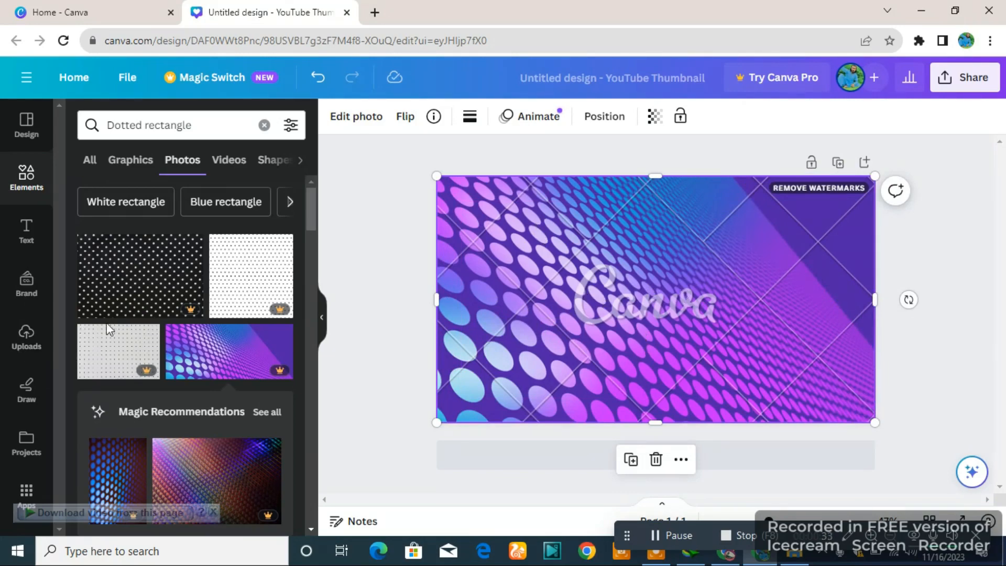
Replace the search term with "file explorer" and search the photos for it
left_click(192, 125)
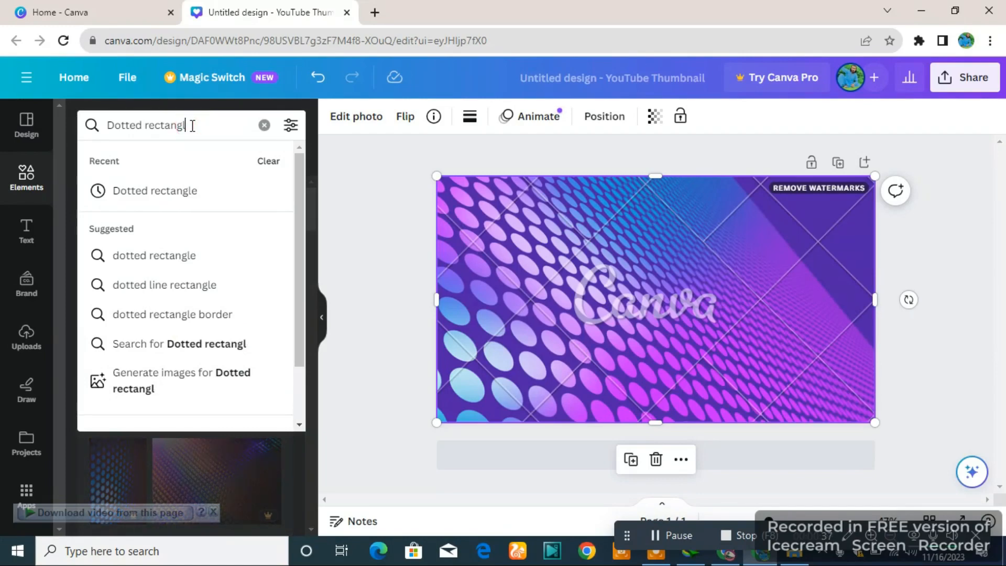
key("BackSpace")
key("BackSpace")
key("BackSpace")
key("BackSpace")
key("BackSpace")
key("BackSpace")
key("BackSpace")
key("BackSpace")
key("BackSpace")
key("BackSpace")
key("BackSpace")
key("BackSpace")
key("BackSpace")
key("BackSpace")
key("BackSpace")
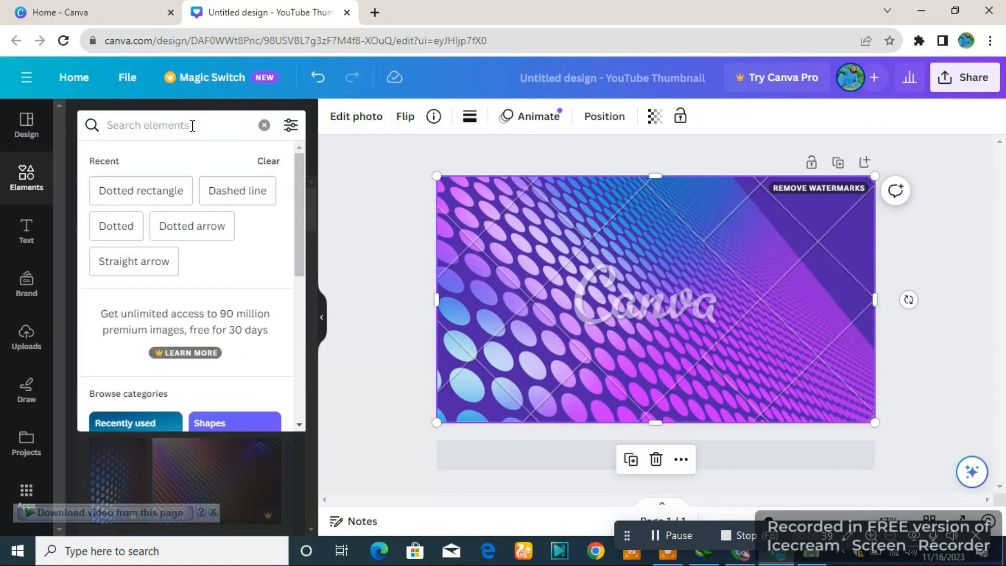
type("fil")
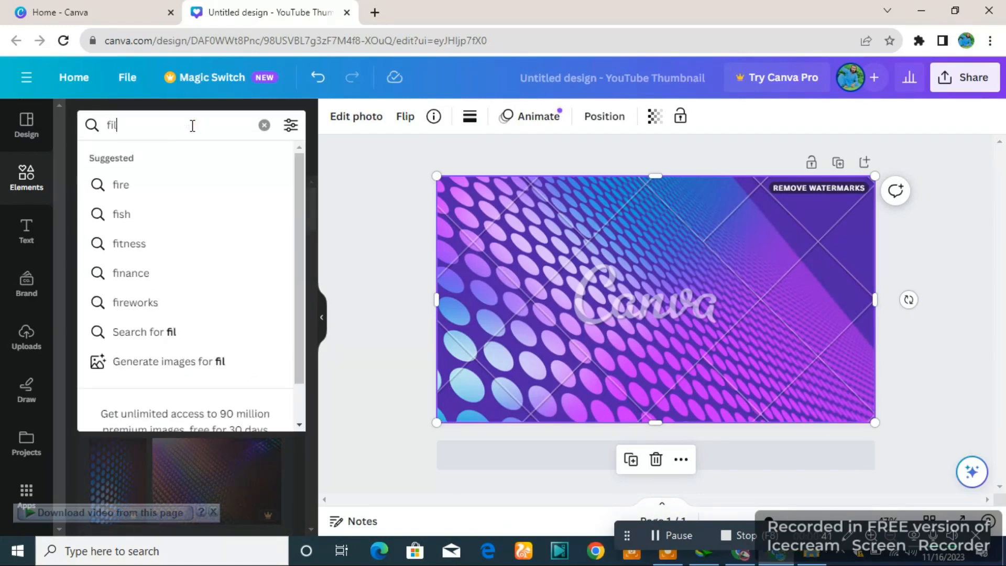
type("e e")
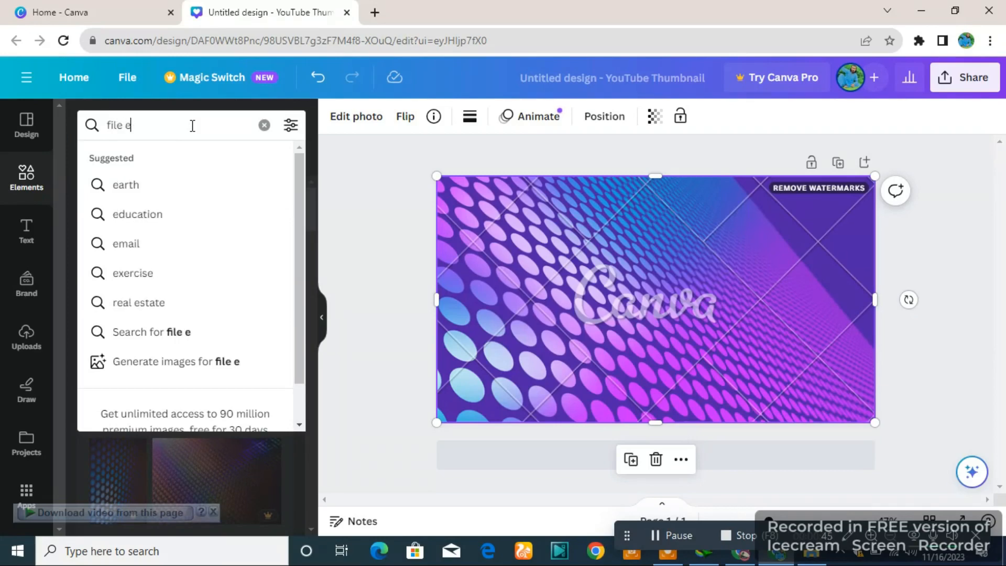
type("xp")
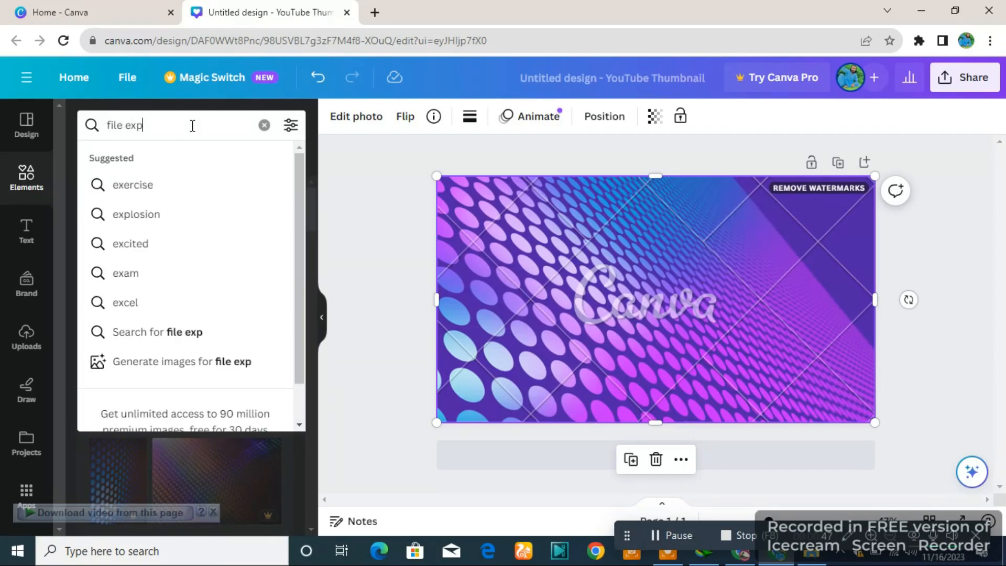
type("lorer")
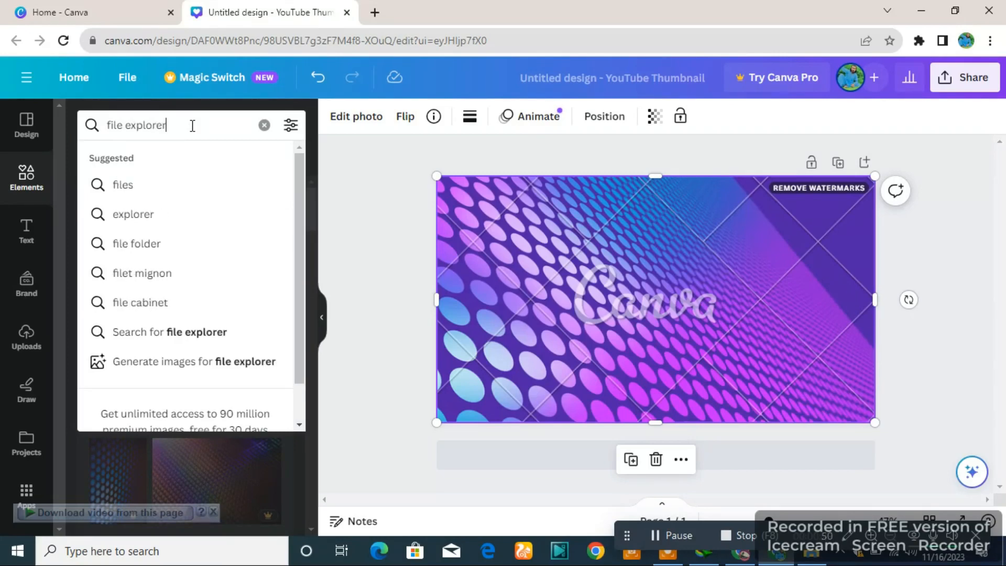
key("Return")
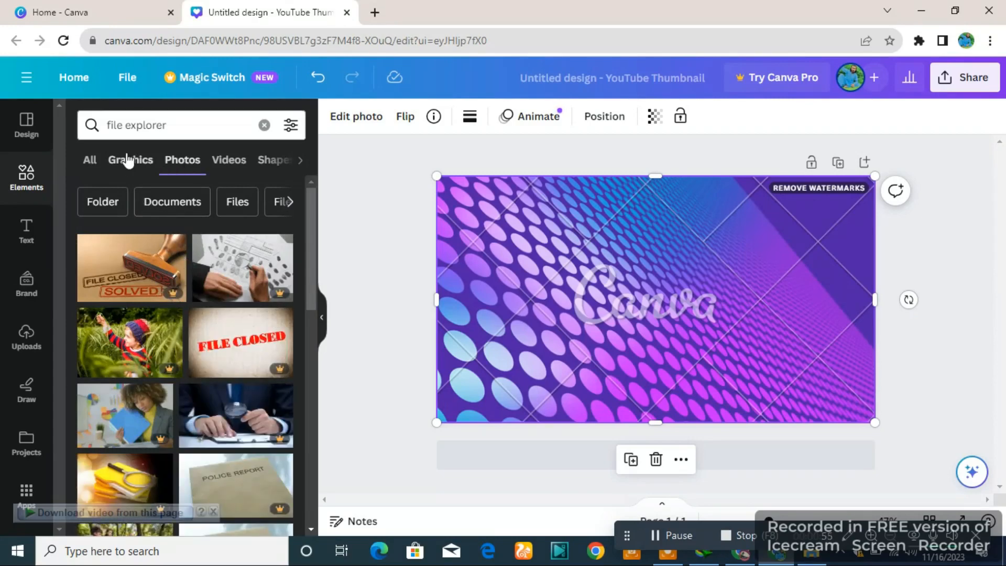
Look through the photo results for "file explorer"
scroll(201, 335, "down", 10)
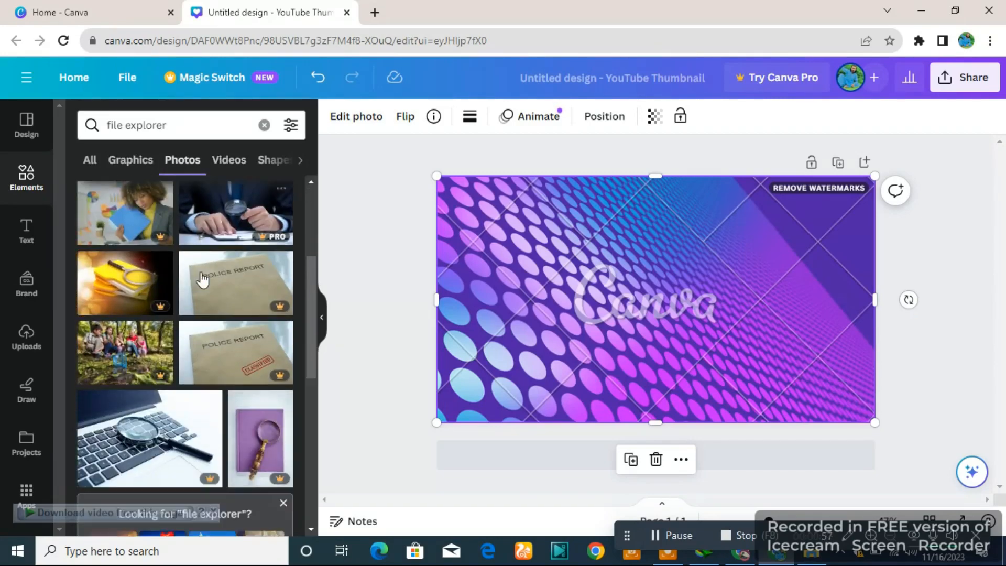
scroll(201, 335, "down", 5)
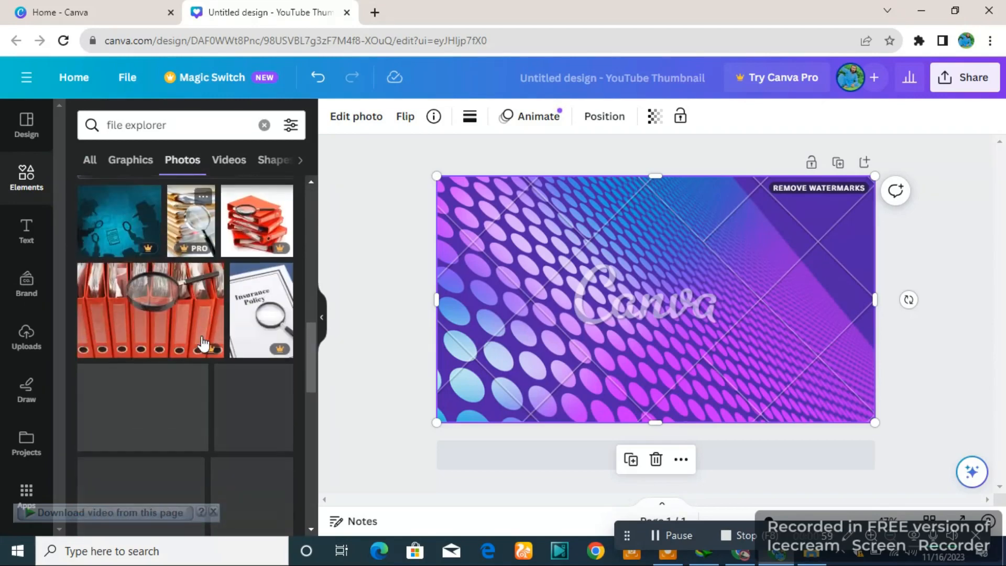
scroll(202, 314, "up", 5)
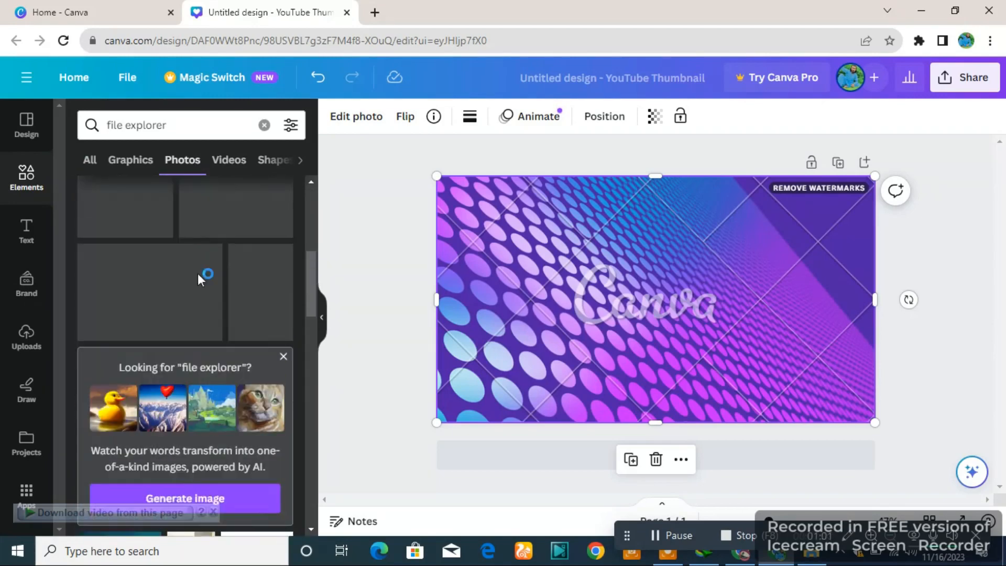
Replace the search term with "my file" and search the photos for it
left_click(168, 124)
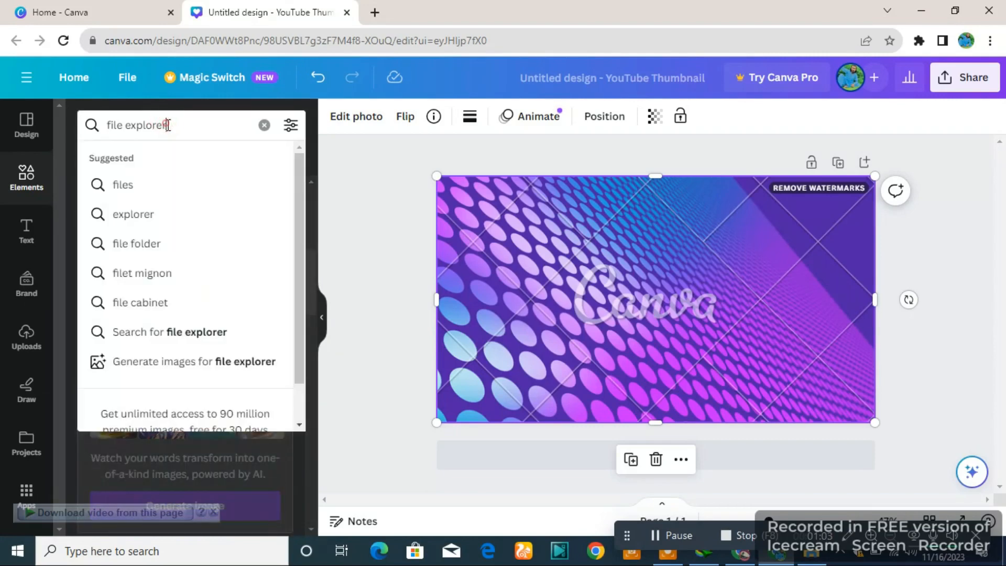
key("BackSpace")
key("BackSpace")
key("BackSpace")
key("BackSpace")
key("BackSpace")
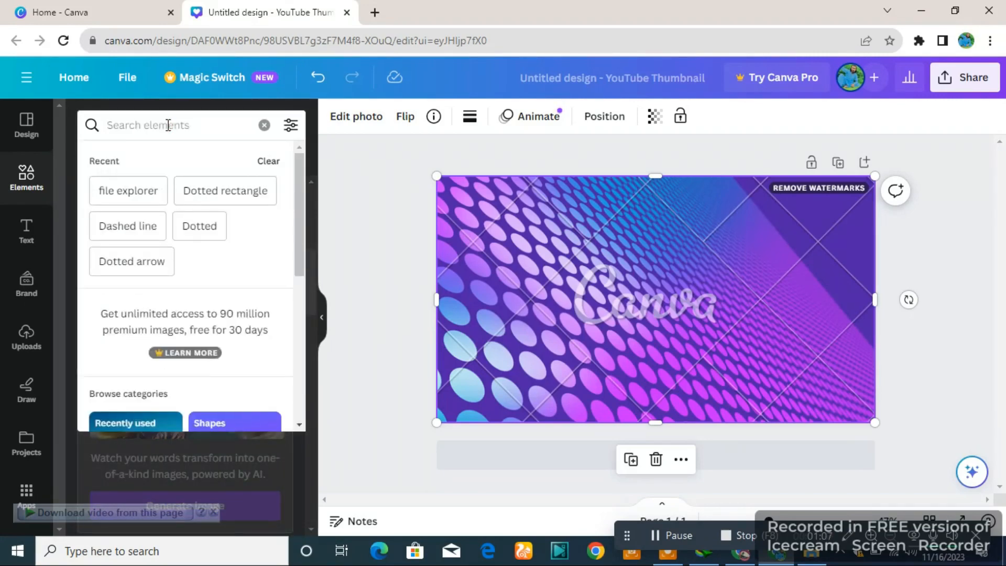
type("my file")
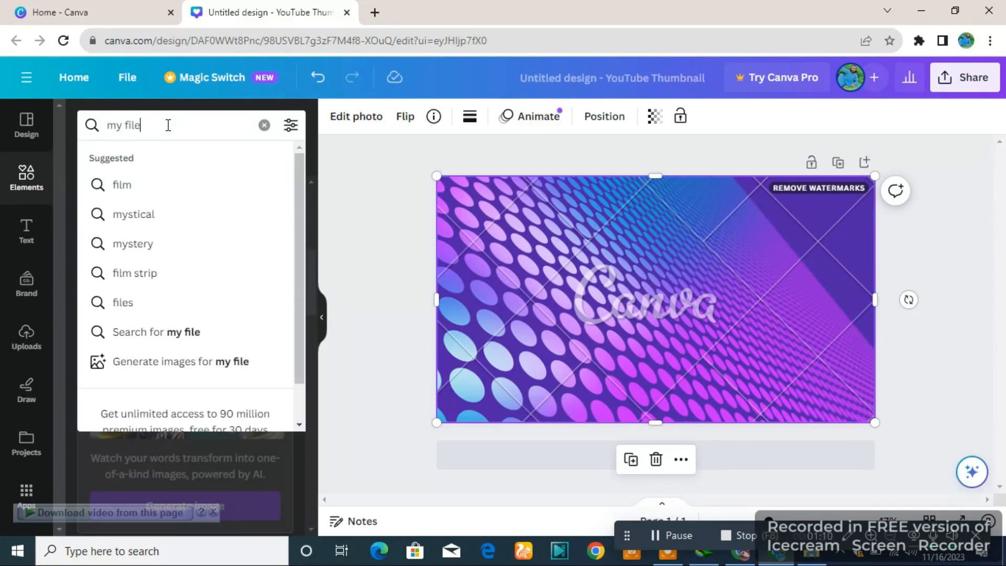
key("Return")
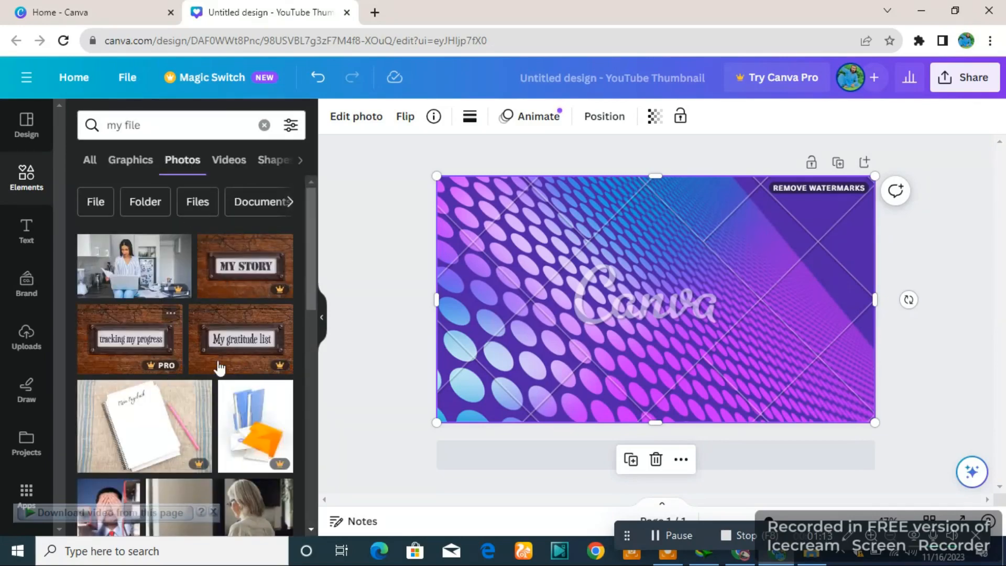
Look through the photo results for "my file"
scroll(165, 434, "down", 3)
scroll(166, 433, "down", 2)
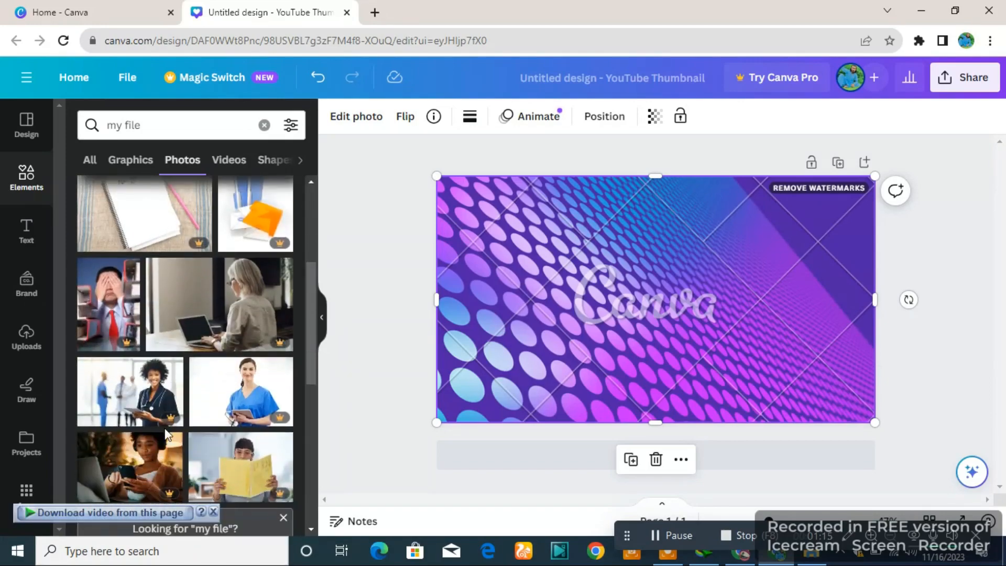
scroll(166, 433, "down", 5)
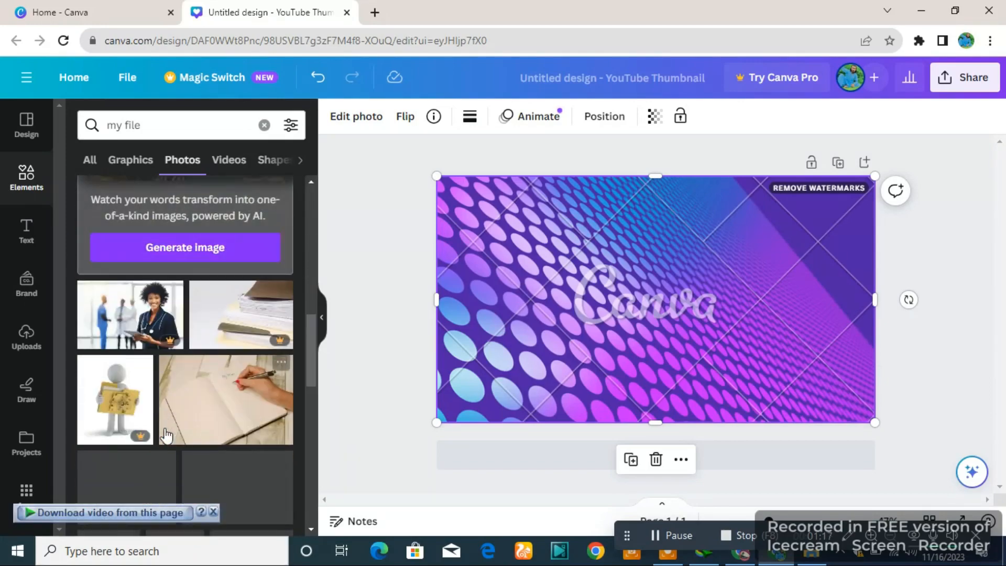
scroll(166, 434, "down", 8)
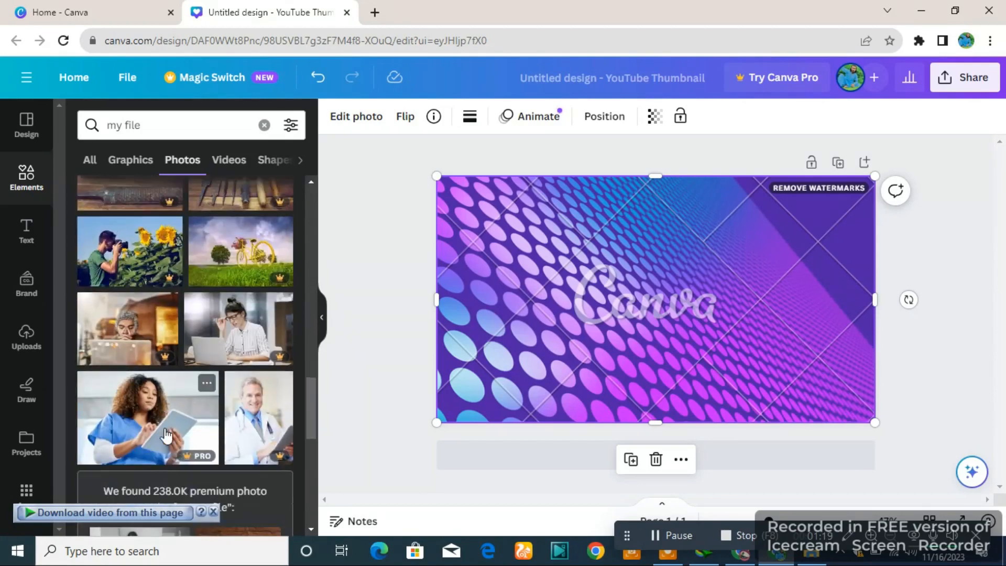
scroll(164, 429, "up", 10)
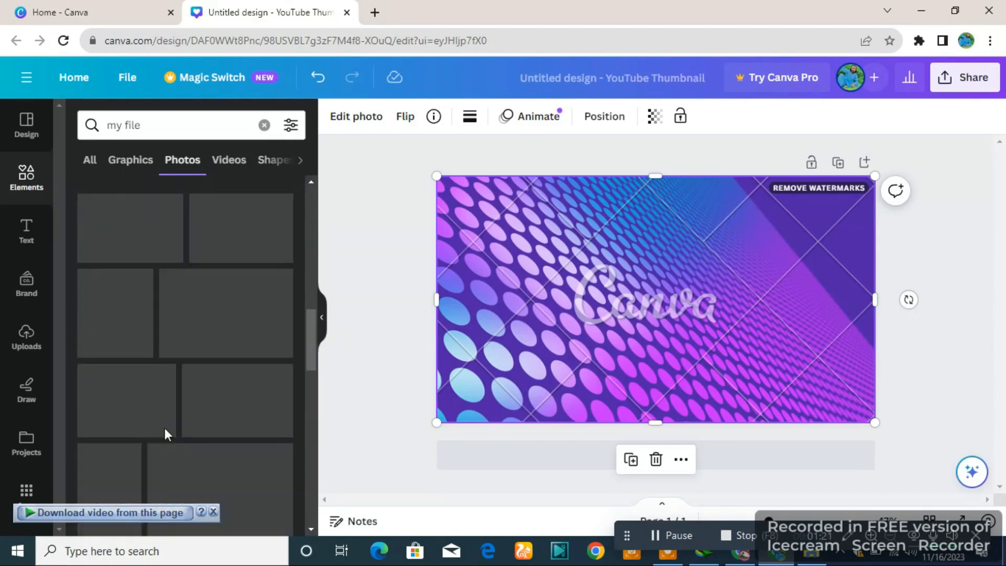
scroll(178, 270, "up", 1)
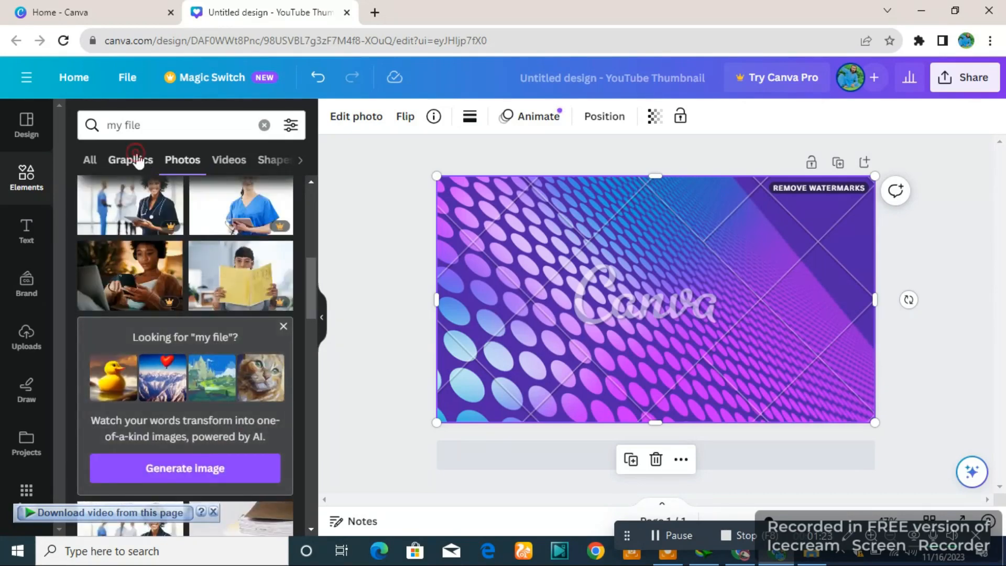
Switch the "my file" results to graphics and add the open yellow folder graphic to the middle of the thumbnail
left_click(135, 160)
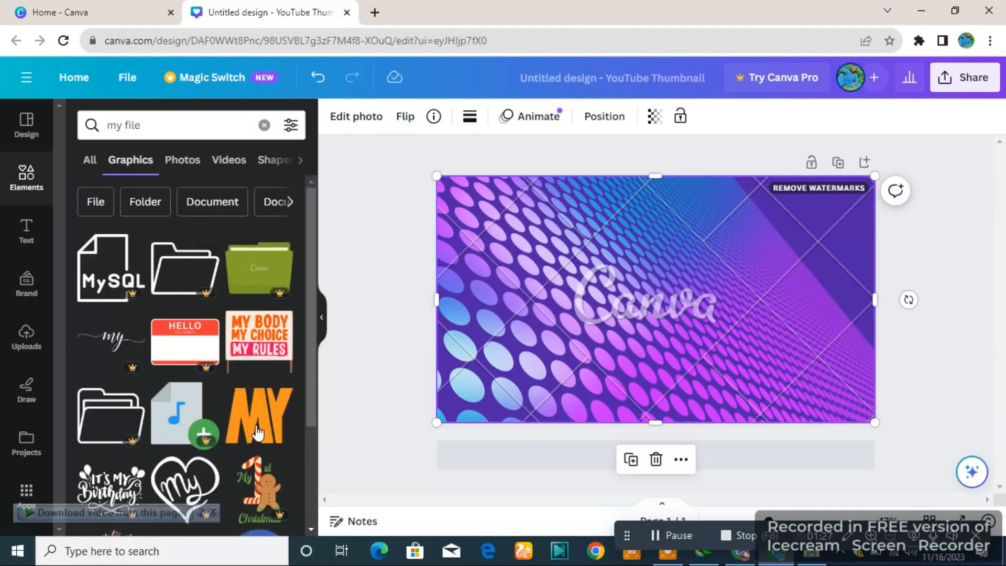
scroll(163, 430, "down", 8)
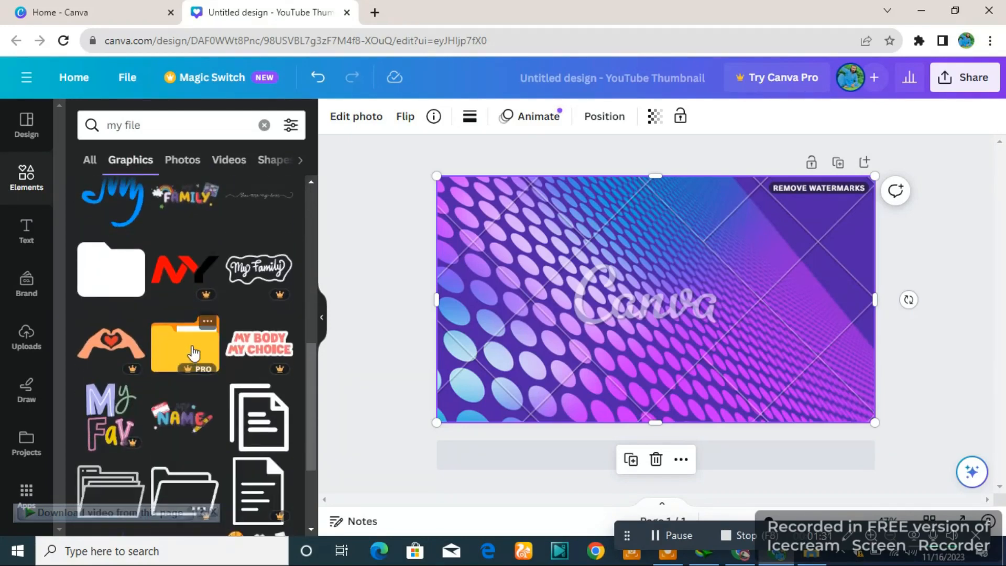
scroll(206, 419, "down", 6)
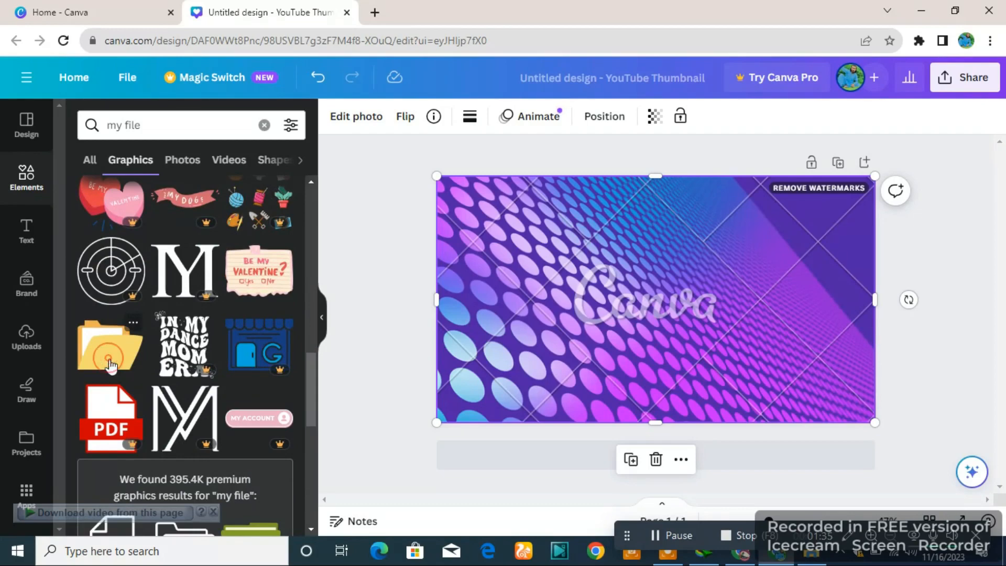
left_click(110, 364)
left_click_drag(639, 296, 666, 323)
Find the stacked yellow, orange and blue folders graphic in the "my file" results and add it to the thumbnail
scroll(288, 348, "down", 5)
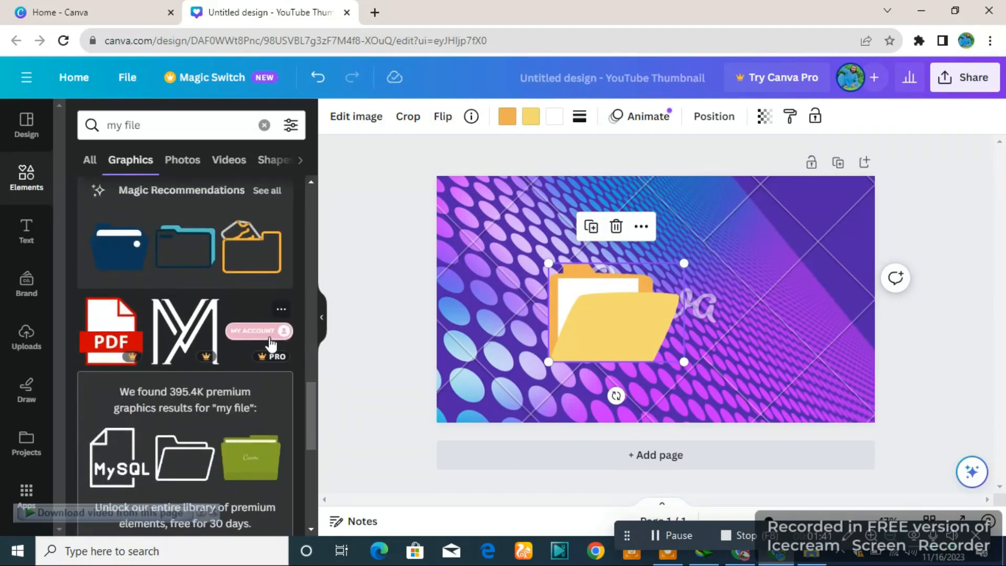
scroll(270, 344, "down", 8)
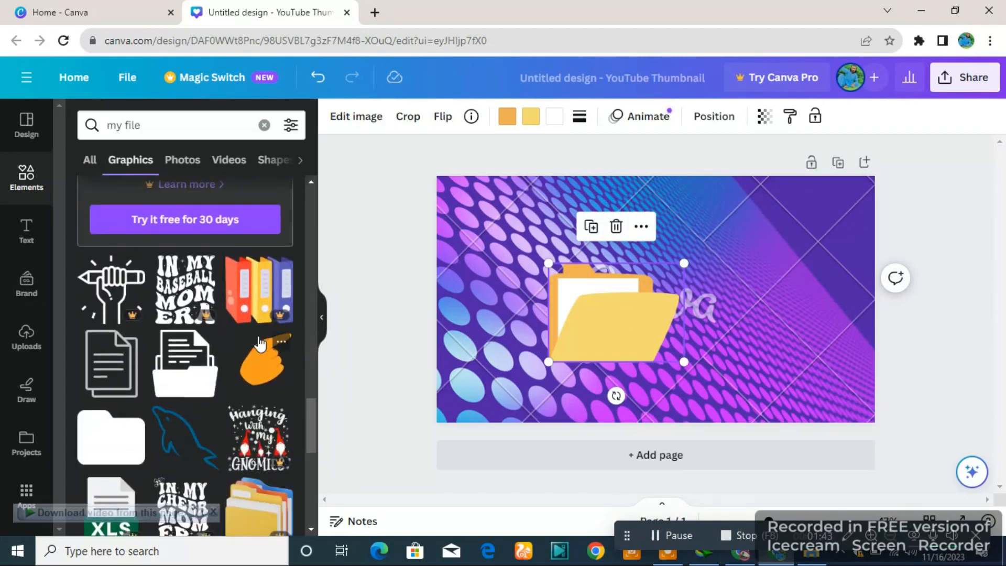
scroll(259, 343, "down", 5)
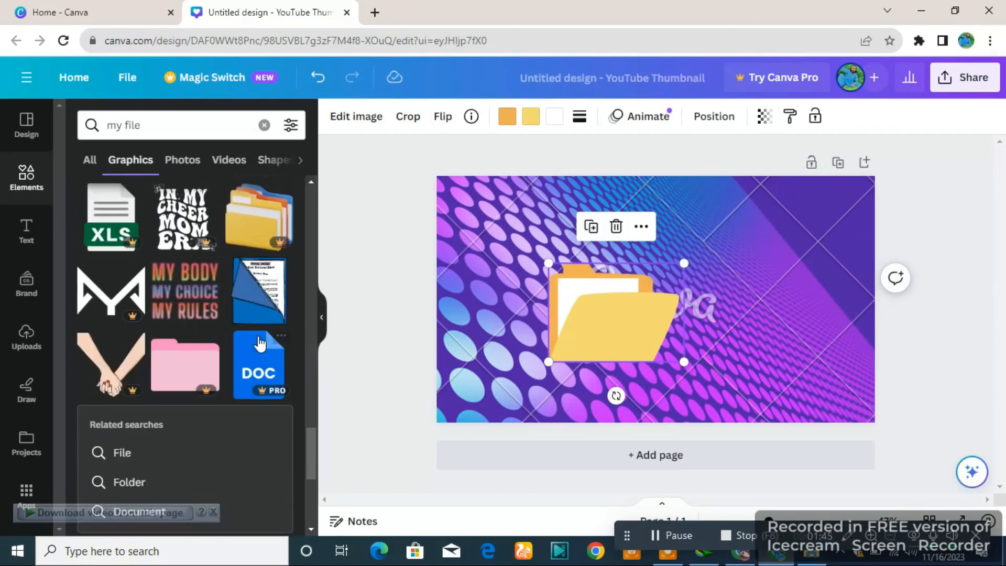
left_click(255, 222)
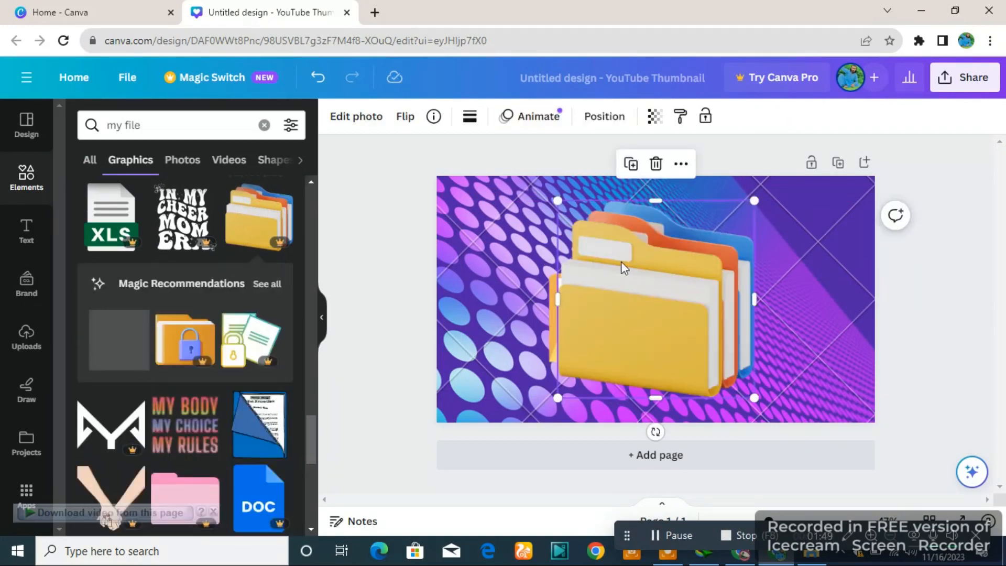
Move the stacked folders to the thumbnail's left edge and delete the open yellow folder behind them
left_click(626, 291)
left_click_drag(626, 290, 458, 287)
left_click_drag(644, 327, 725, 321)
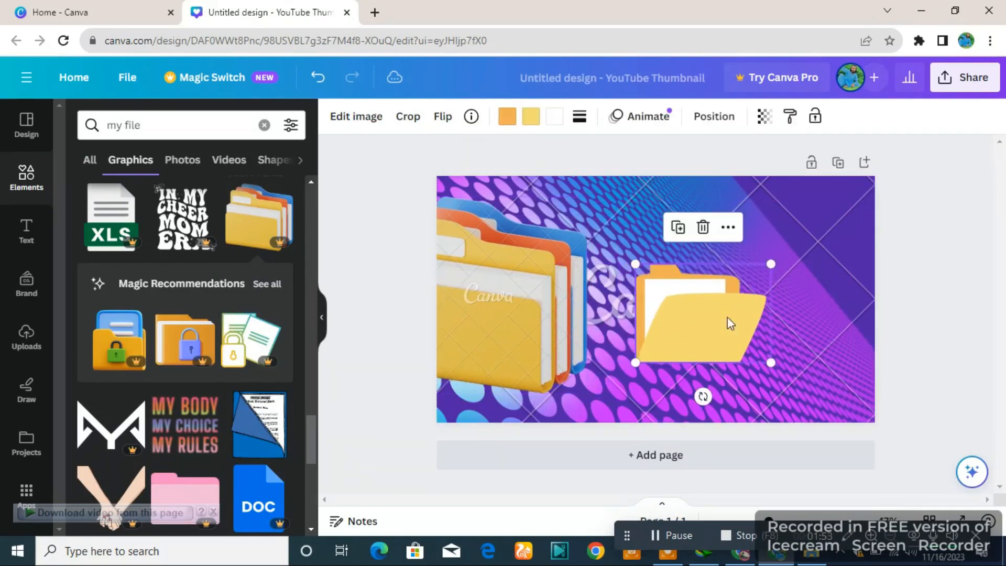
left_click(703, 227)
Shrink the stacked folders slightly and place them in the thumbnail's upper-left corner
left_click_drag(520, 288, 602, 273)
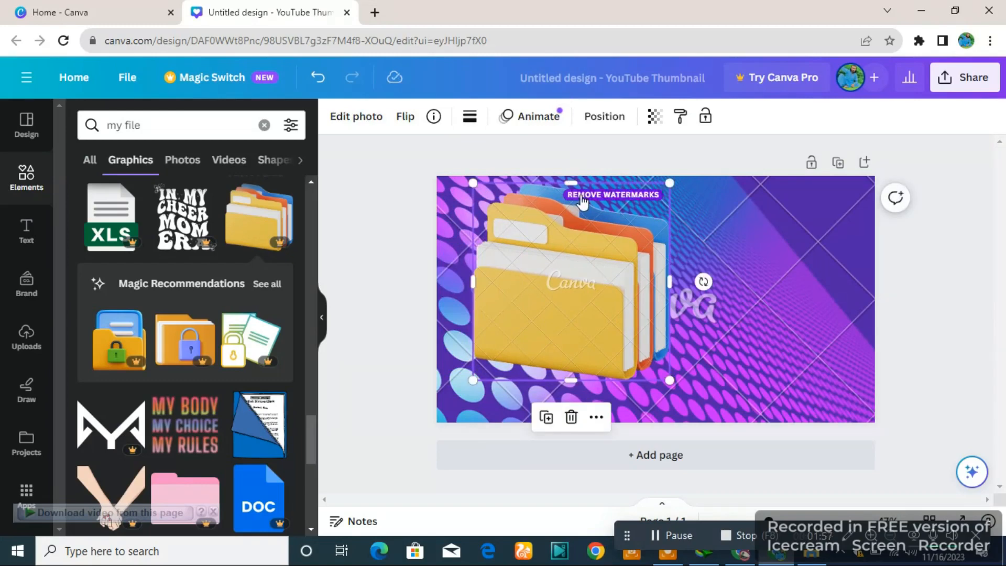
mouse_move(665, 180)
left_mouse_down()
mouse_move(649, 198)
mouse_move(656, 191)
left_mouse_up()
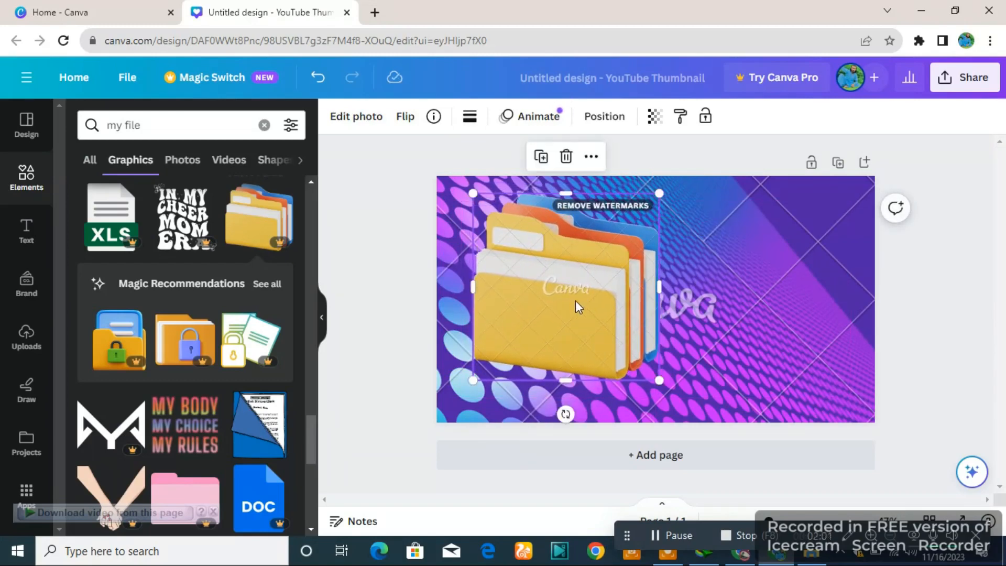
left_click_drag(577, 303, 542, 278)
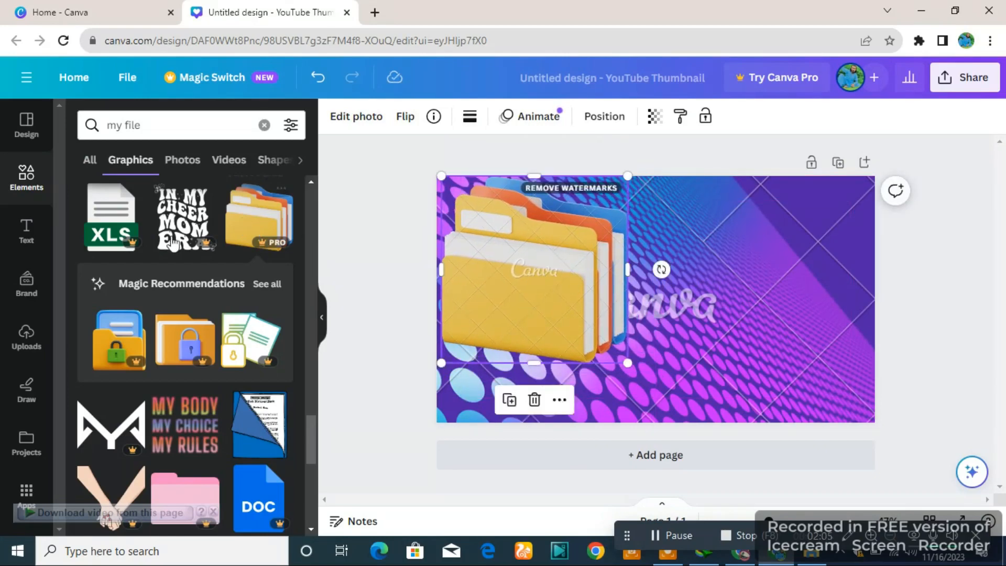
Search the graphics for "File" and look through the folder and document results
scroll(164, 253, "up", 10)
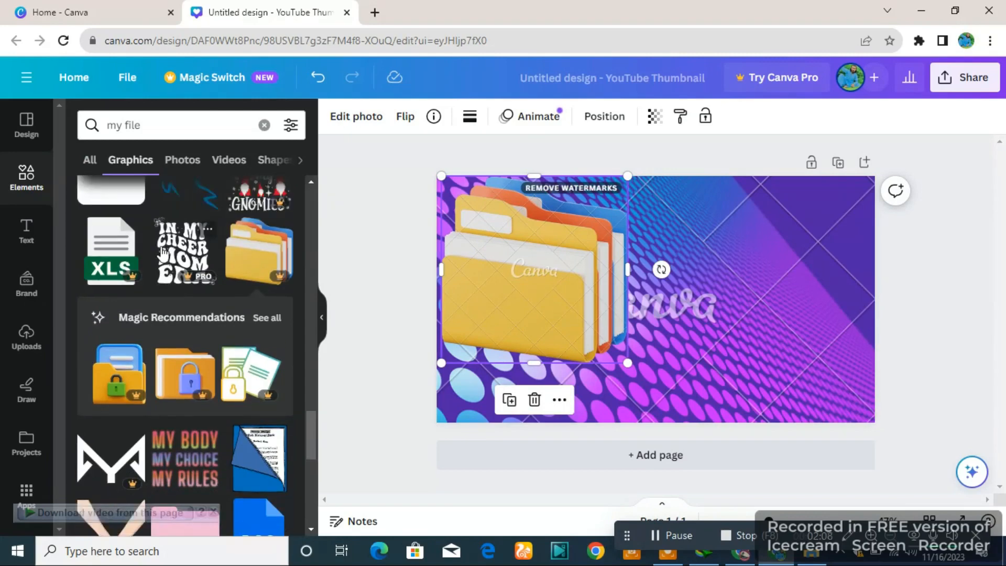
scroll(161, 246, "up", 5)
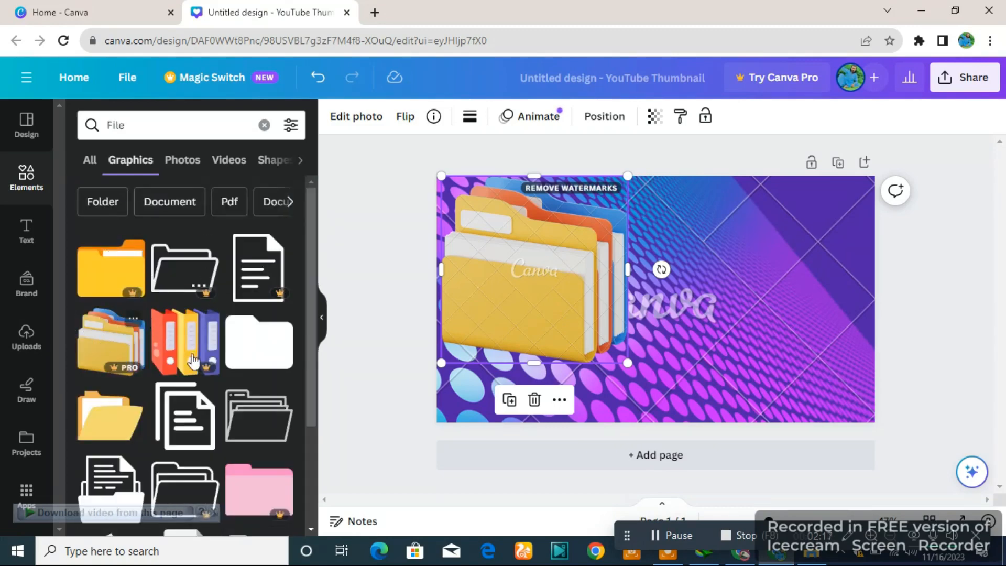
scroll(202, 419, "down", 4)
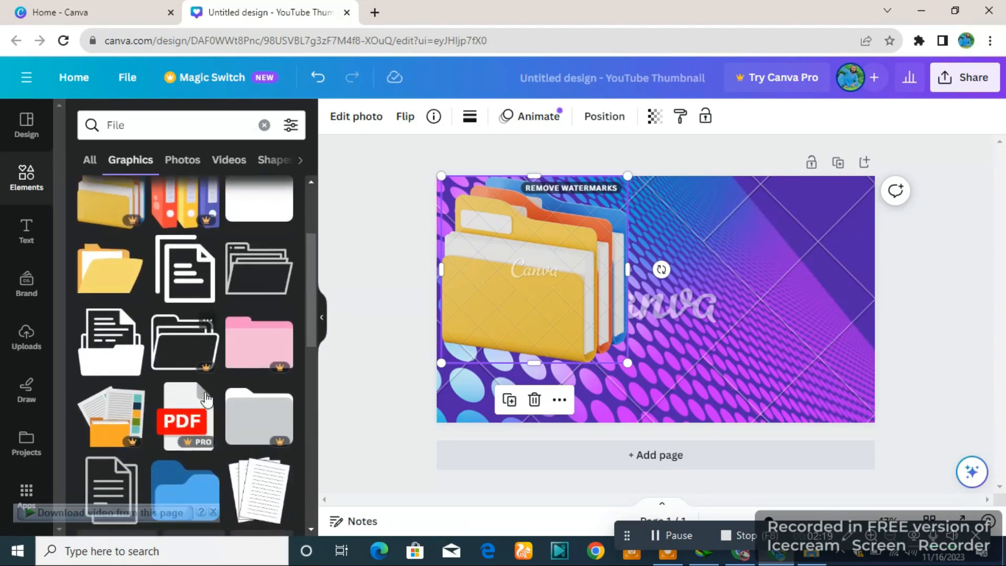
scroll(215, 372, "down", 4)
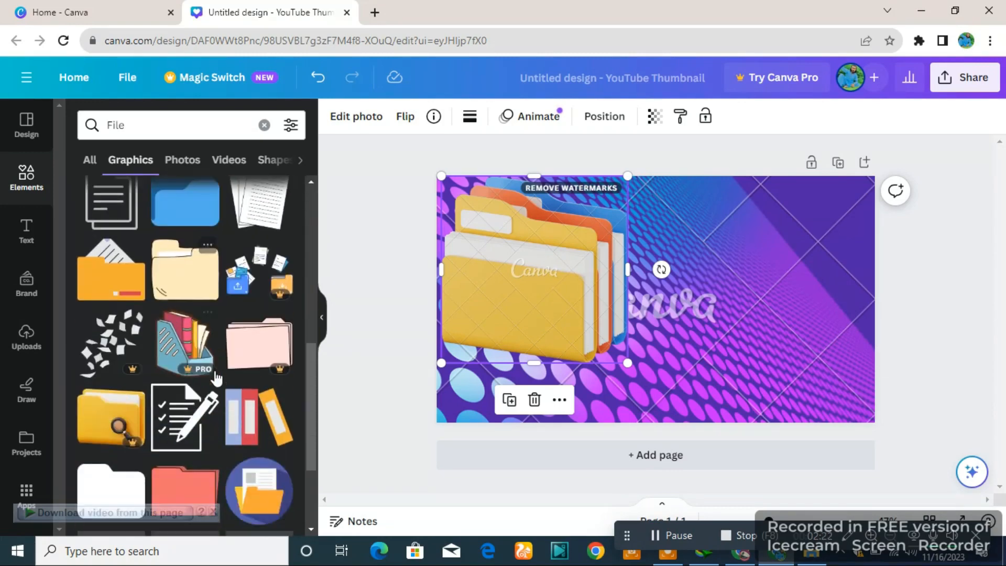
scroll(216, 373, "up", 1)
scroll(216, 369, "down", 8)
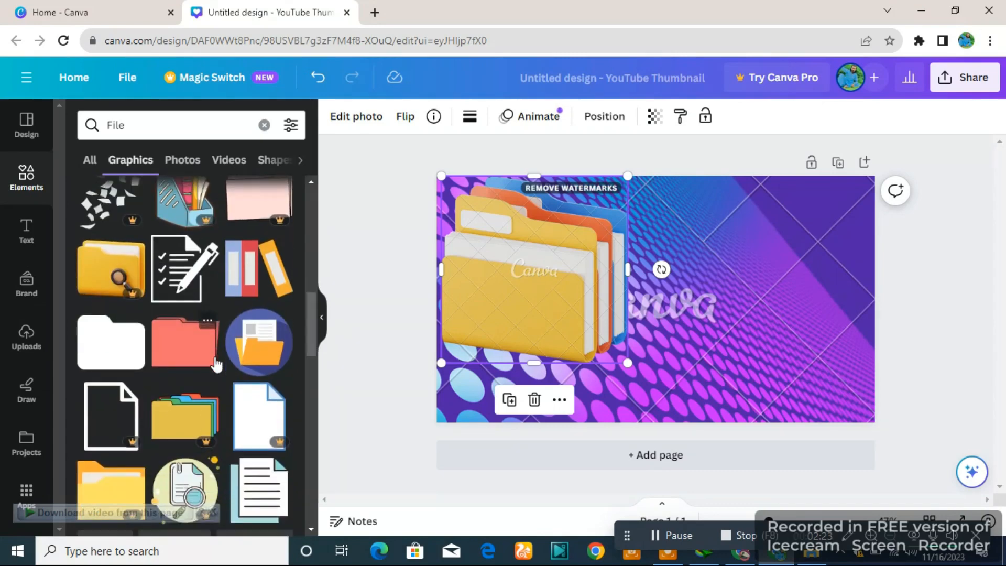
scroll(216, 362, "down", 5)
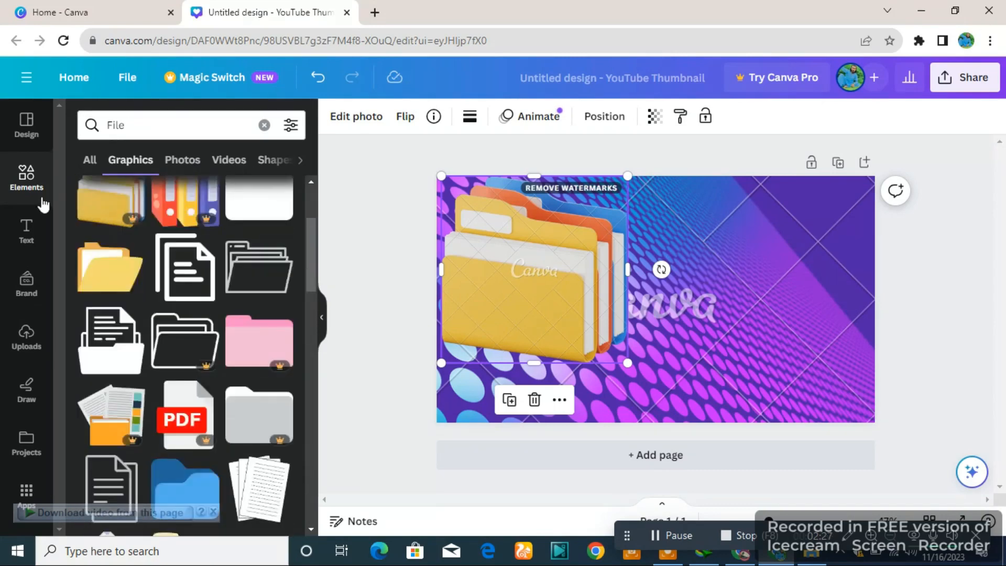
Add a heading text box to the thumbnail below the stacked folders
left_click(27, 230)
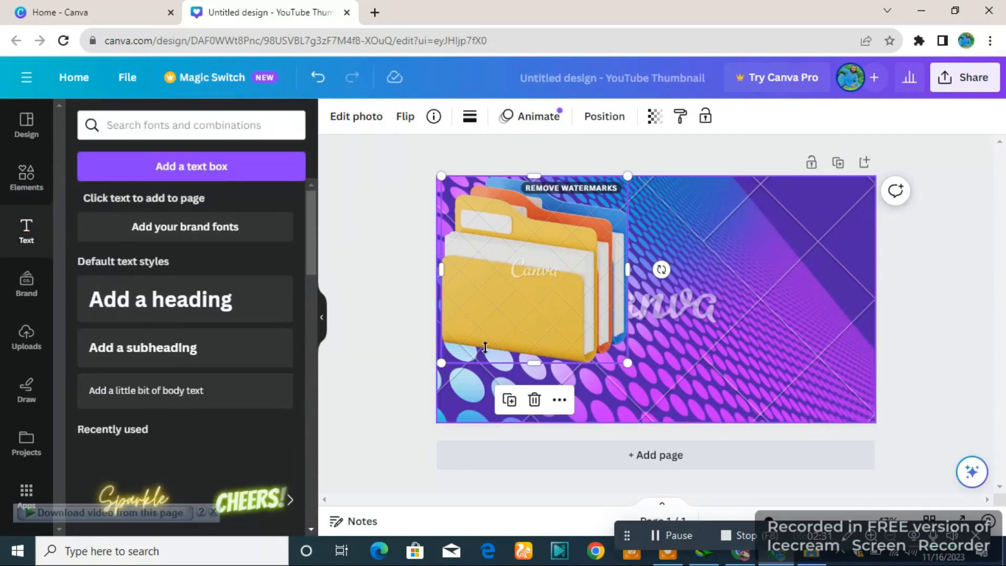
left_click(115, 309)
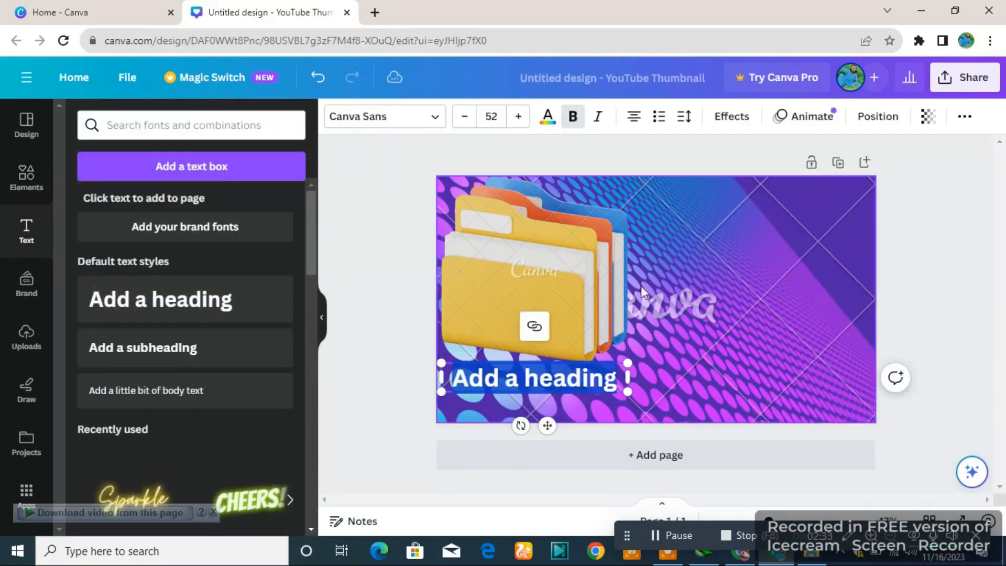
double_click(530, 375)
left_click(531, 375)
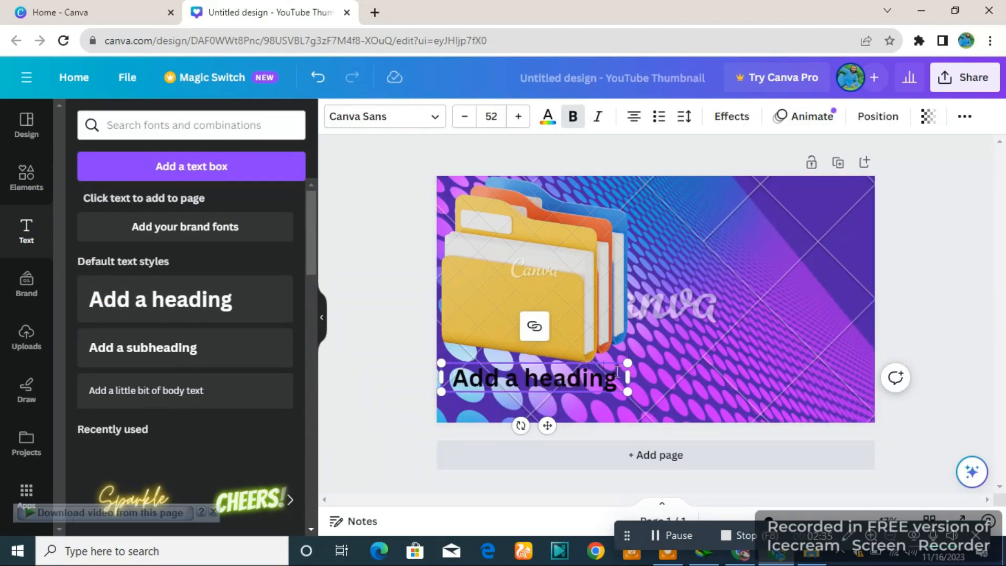
Replace the heading's placeholder text with "Complete file explorer settings"
left_click(620, 372)
key("BackSpace")
key("BackSpace")
key("BackSpace")
key("BackSpace")
key("BackSpace")
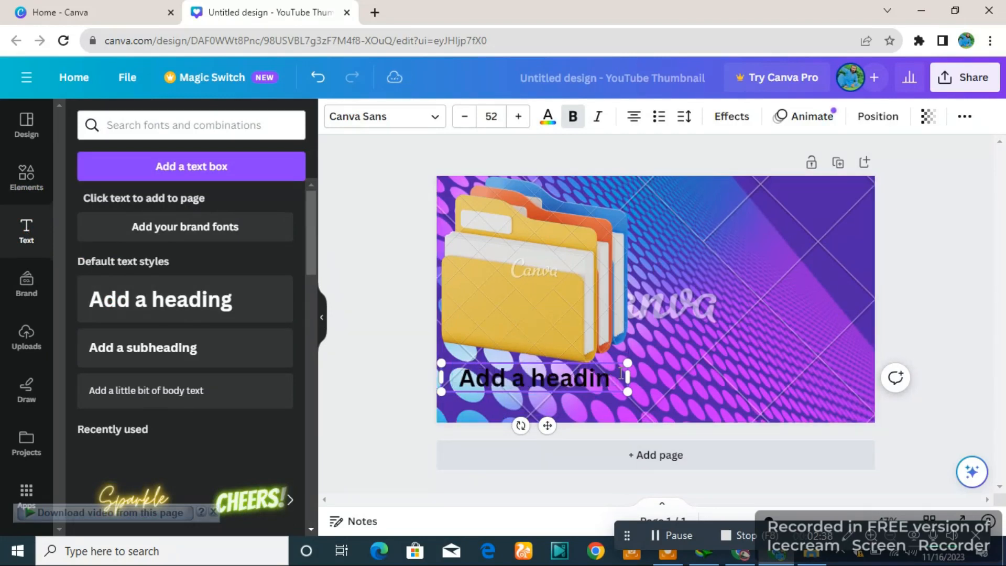
key("BackSpace")
key("BackSpace")
key("BackSpace")
key("BackSpace")
key("BackSpace")
key("BackSpace")
key("BackSpace")
key("BackSpace")
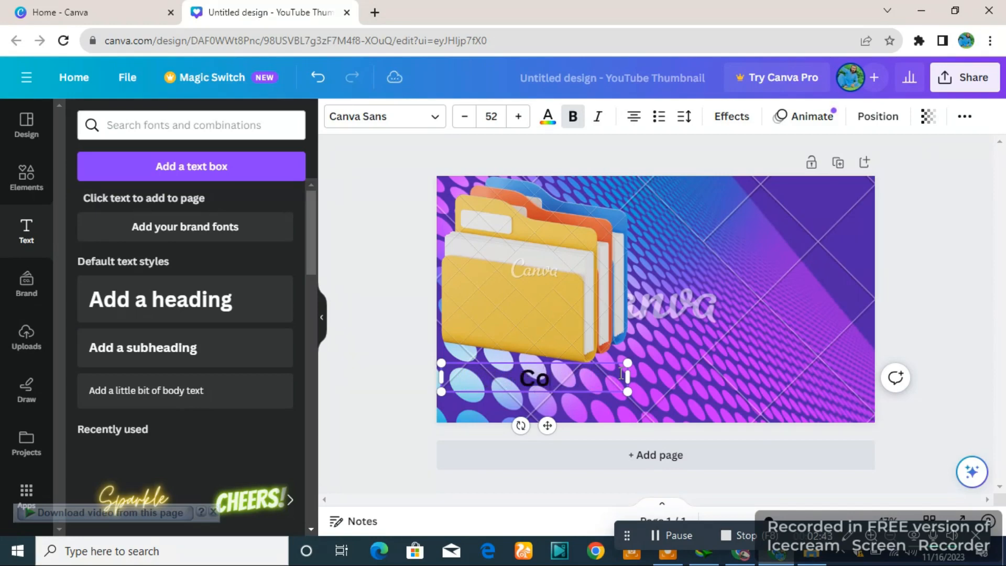
type("Complet")
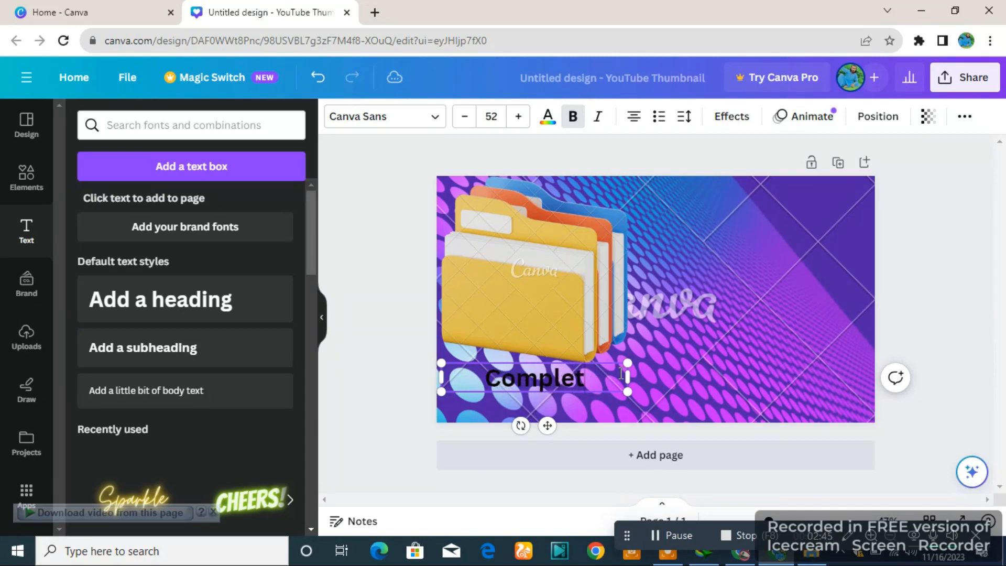
type("e file")
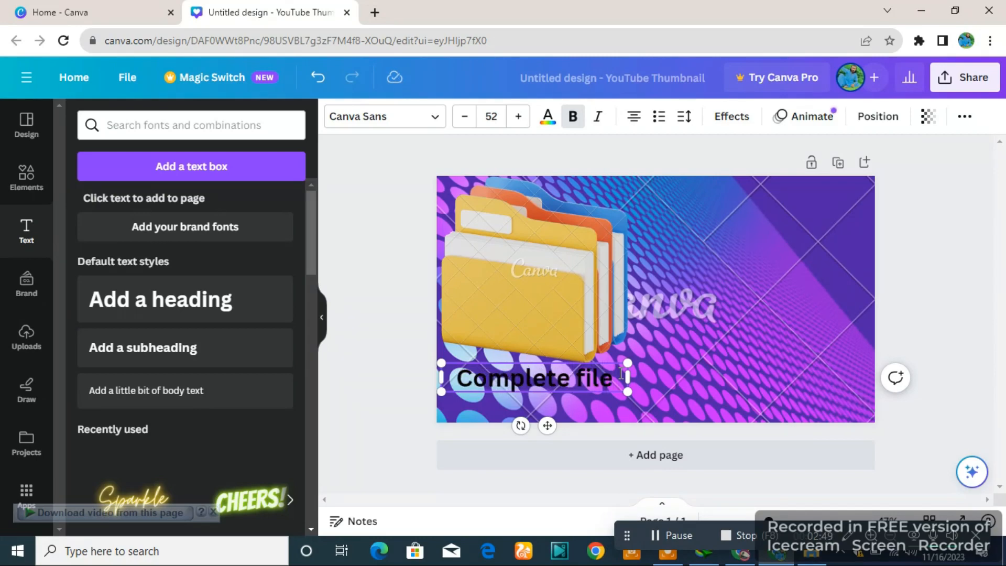
type(" e")
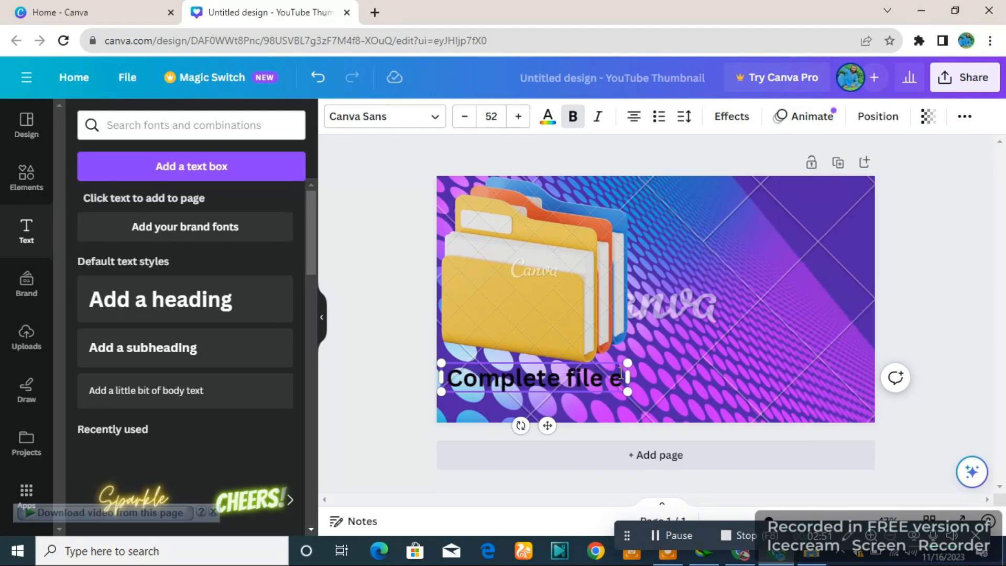
type("xpl")
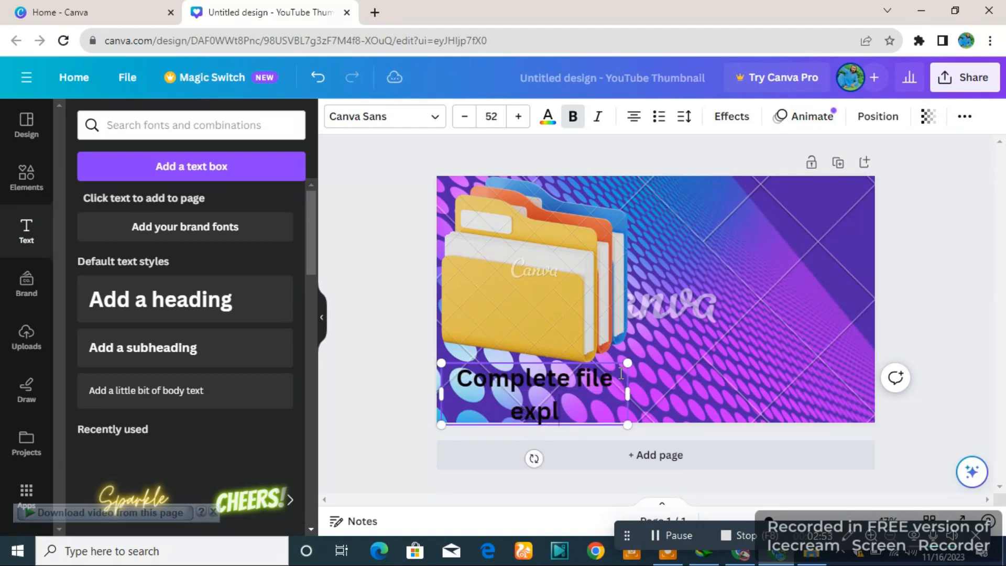
type("orer")
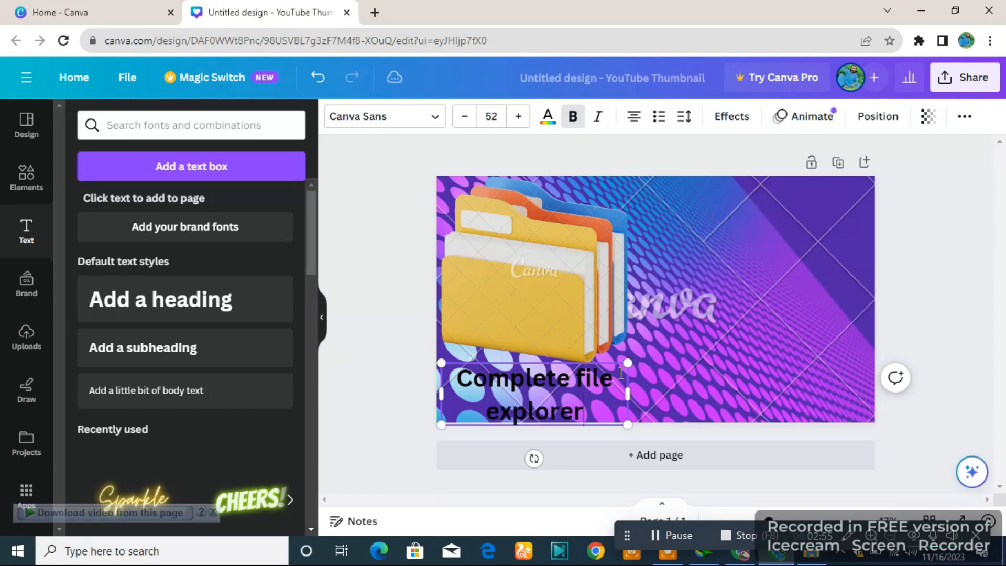
type(" sett")
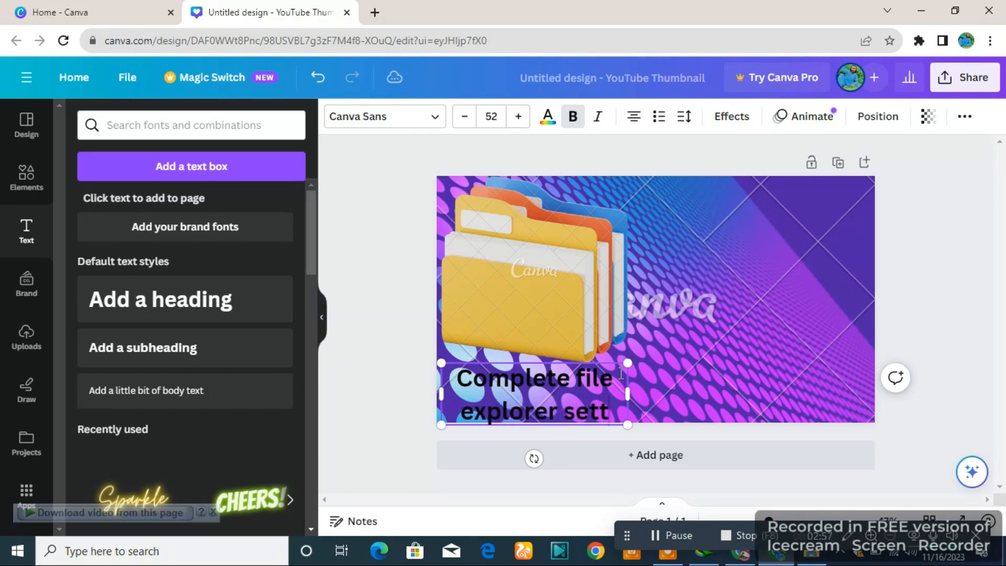
type("ing")
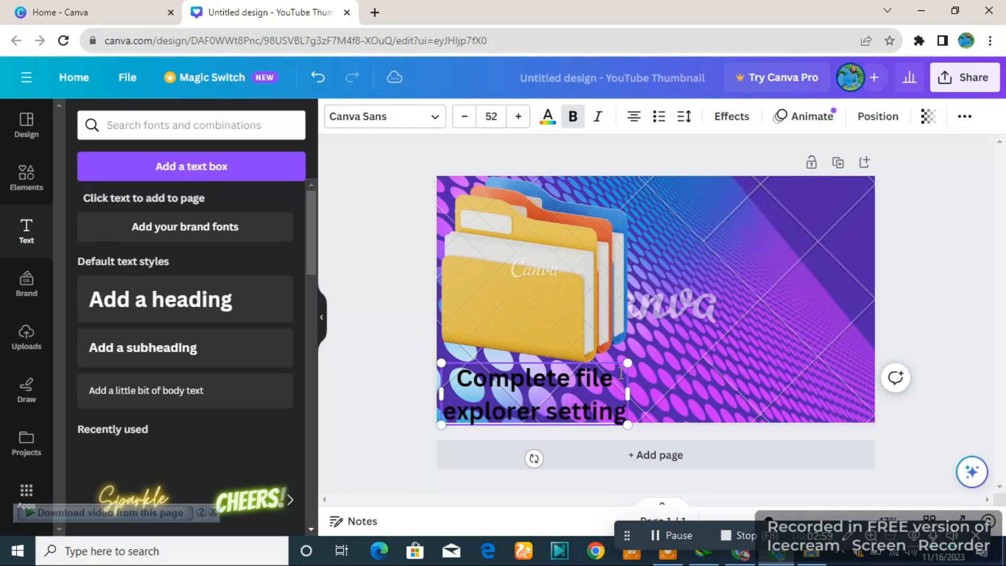
type("s")
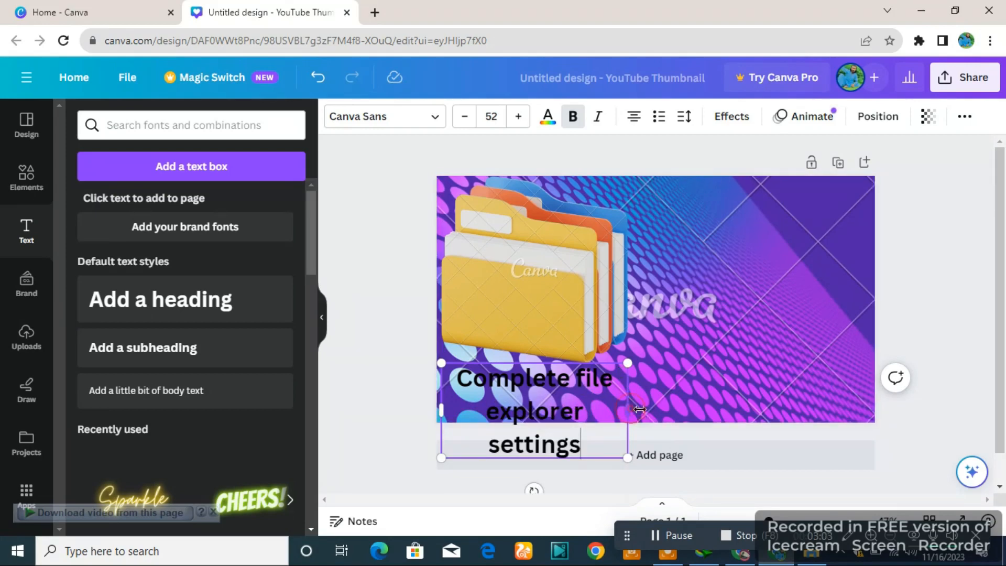
Widen the heading's text box so the text fits on two lines, and place it beside the folders in the thumbnail's upper-right area
left_click_drag(639, 409, 554, 378)
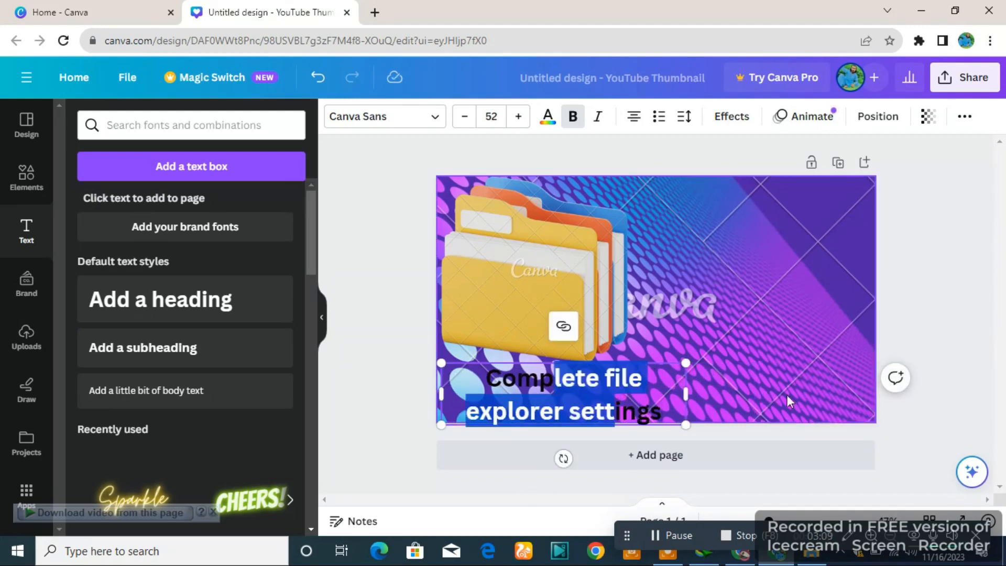
left_click(942, 406)
left_click_drag(656, 394, 831, 242)
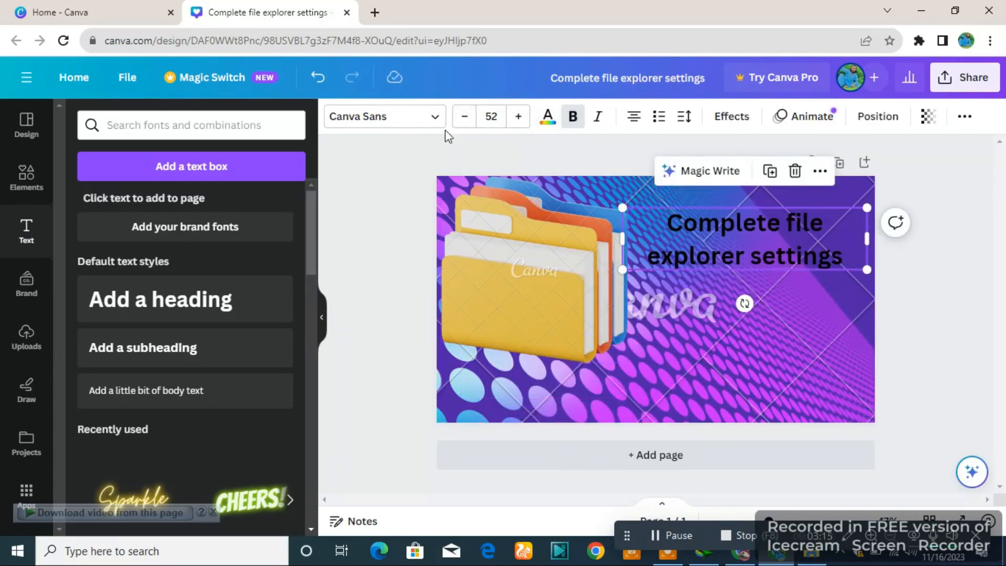
Try the Shrikhand, League Spartan and Anton fonts on the heading
left_click(433, 119)
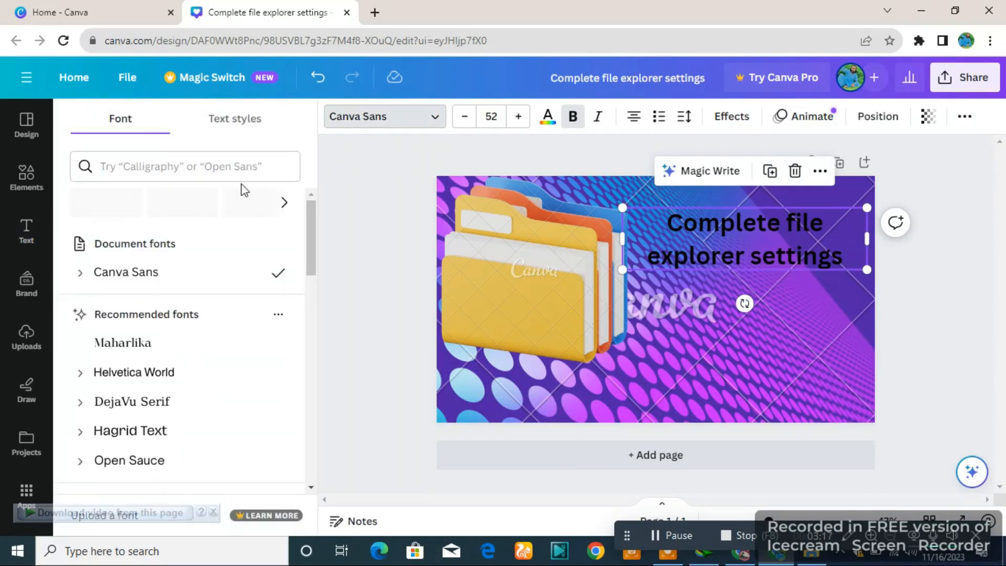
scroll(157, 301, "down", 5)
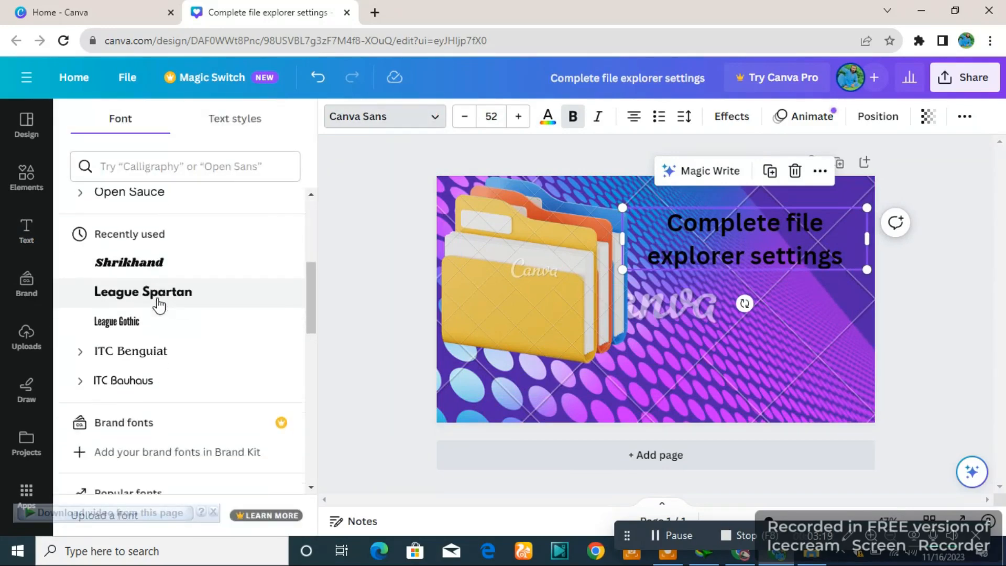
scroll(159, 304, "down", 1)
left_click(179, 239)
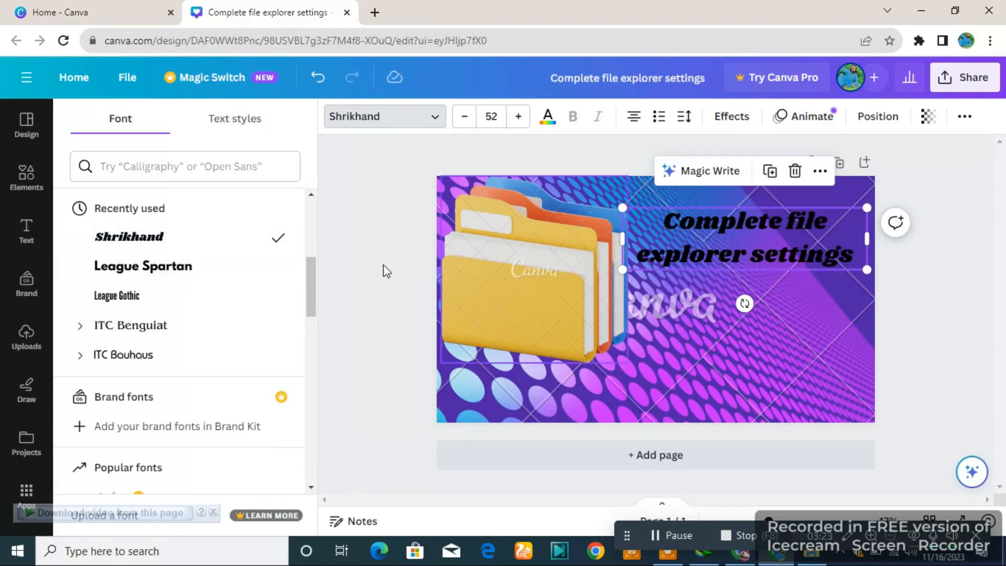
left_click(237, 268)
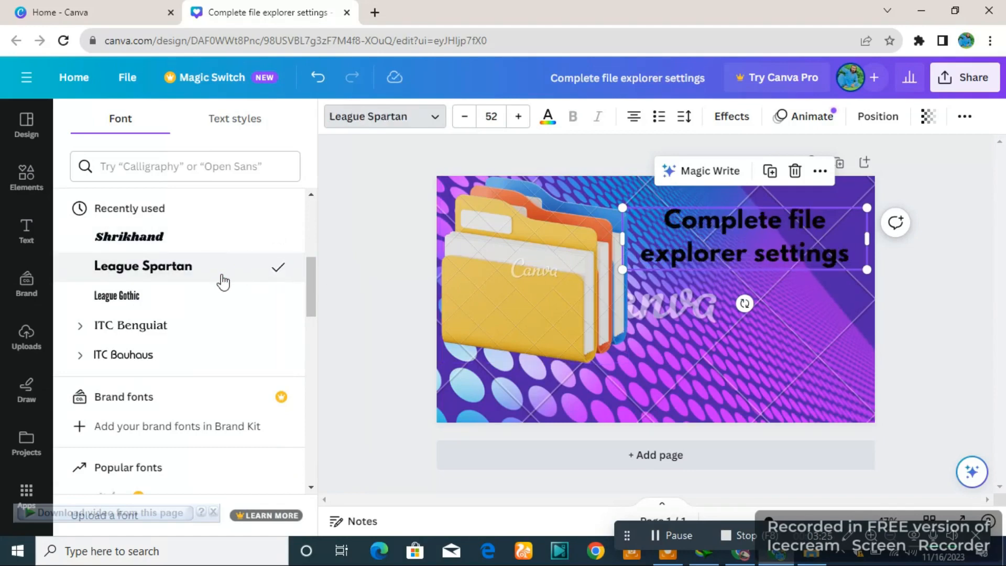
scroll(217, 274, "down", 4)
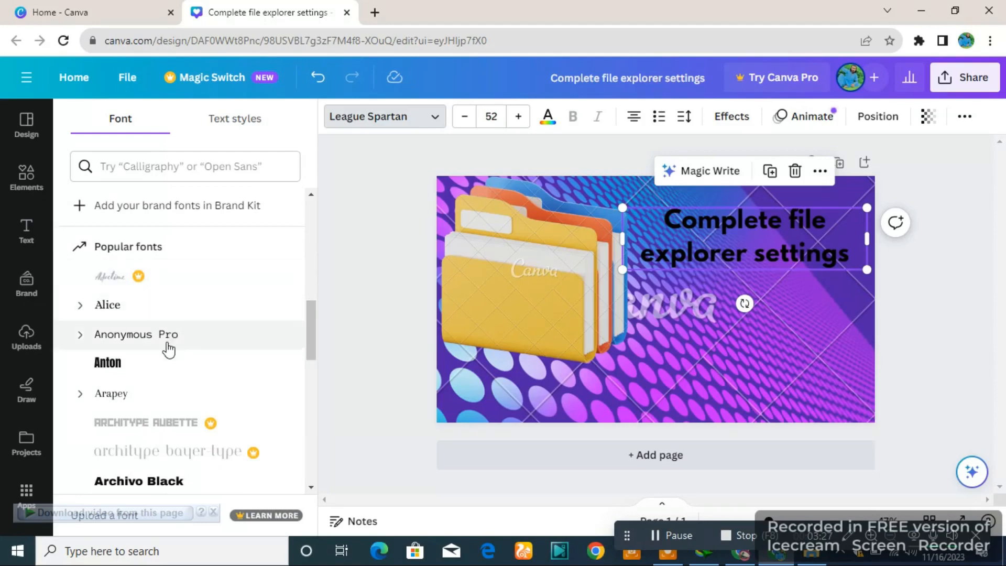
left_click(157, 363)
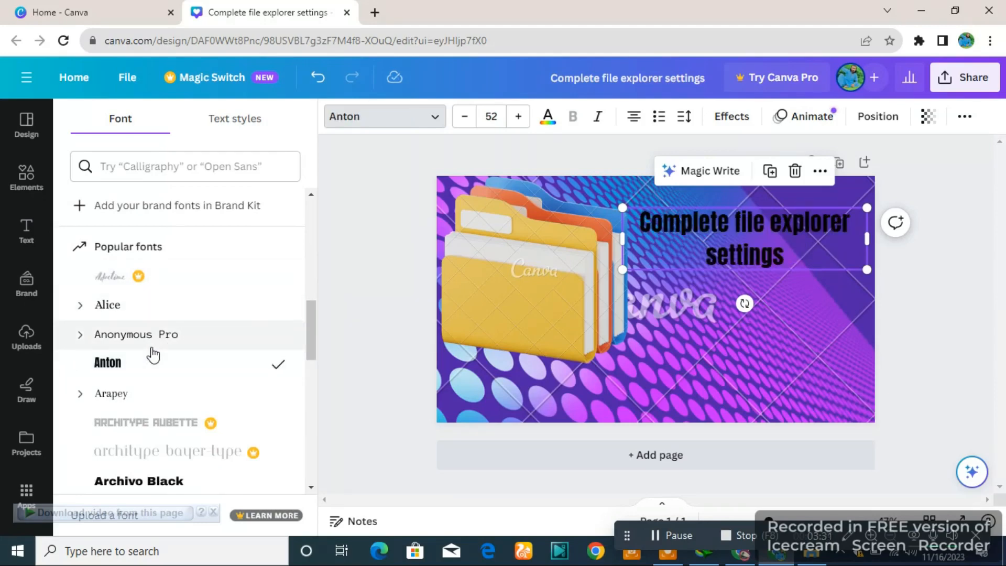
Try the Horizon font on the heading, followed by League Spartan and Shrikhand again
scroll(153, 355, "down", 6)
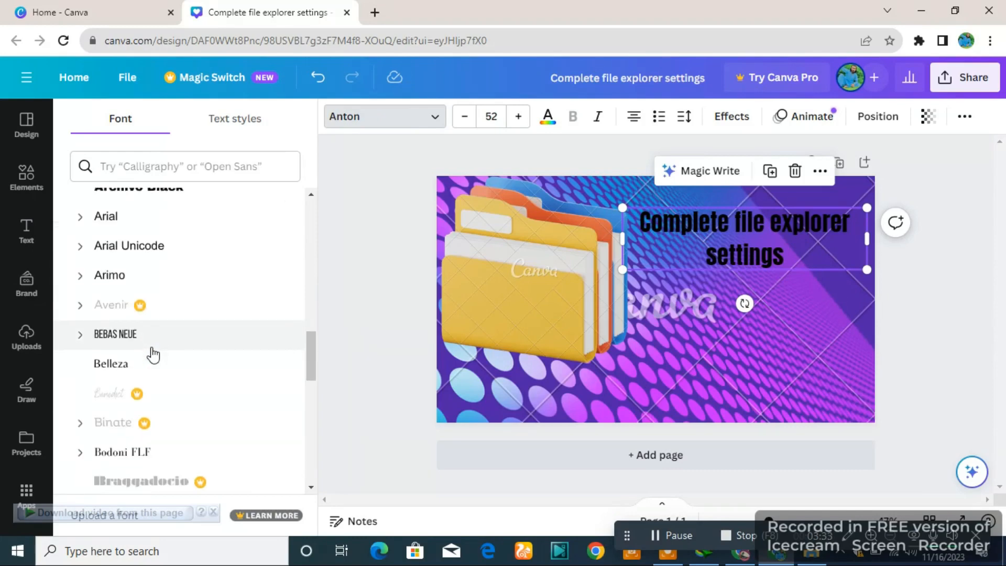
scroll(153, 355, "down", 5)
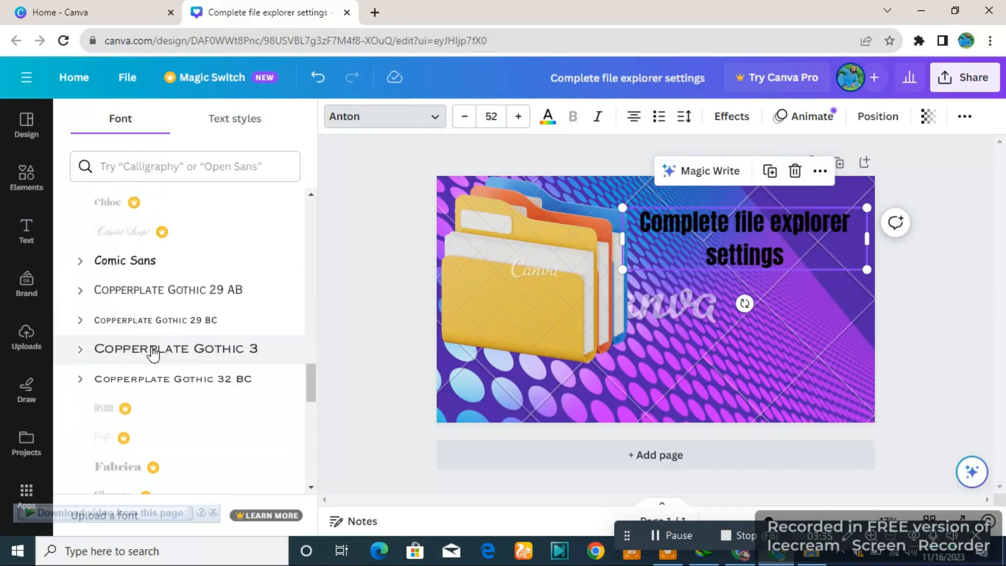
scroll(153, 353, "down", 6)
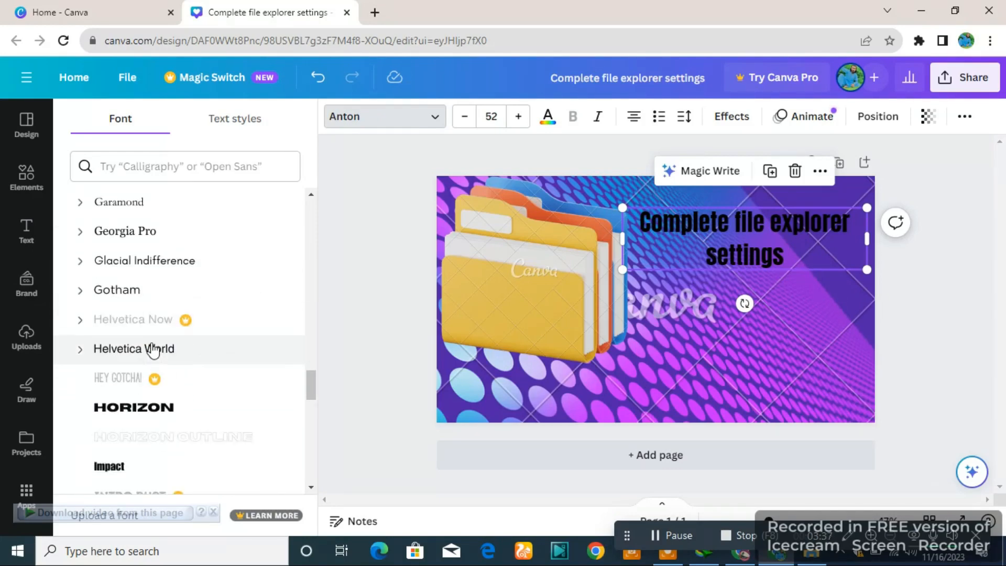
left_click(180, 408)
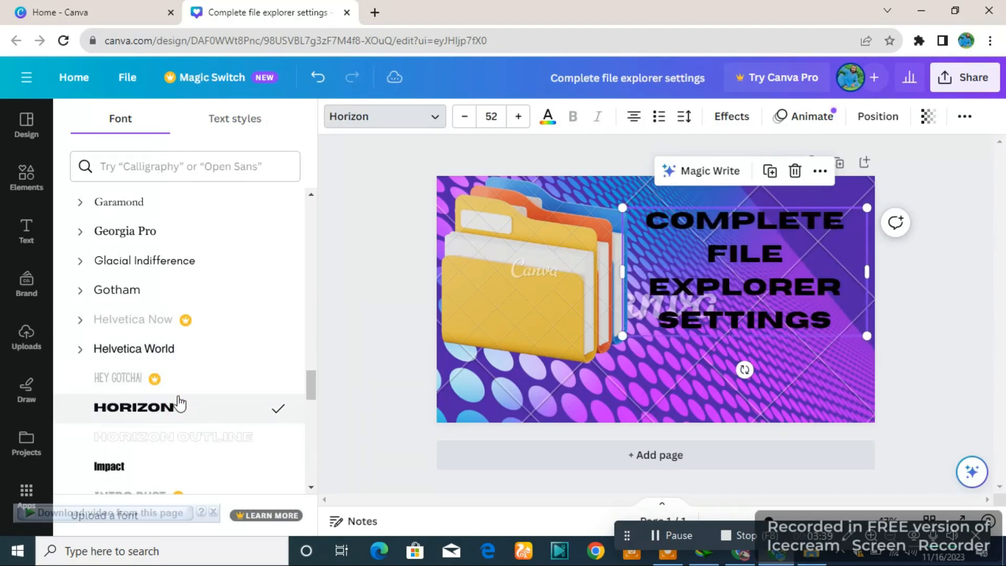
scroll(179, 403, "down", 8)
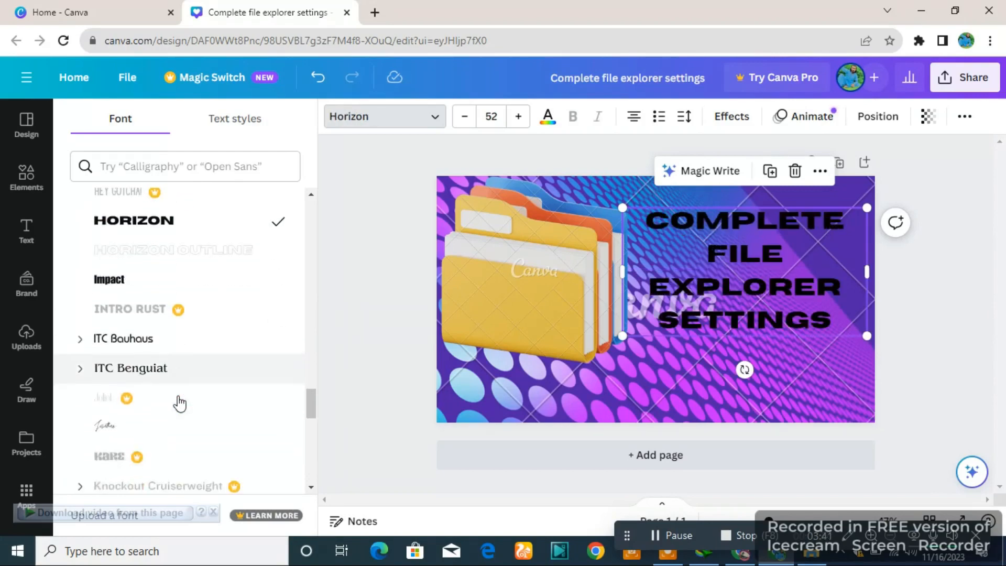
scroll(179, 403, "down", 2)
left_click(183, 376)
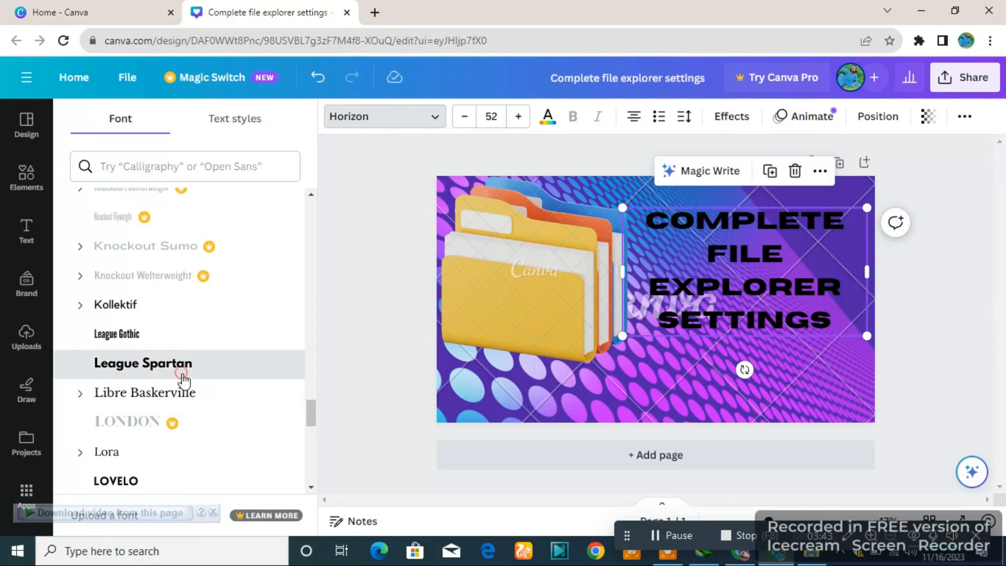
scroll(184, 379, "down", 8)
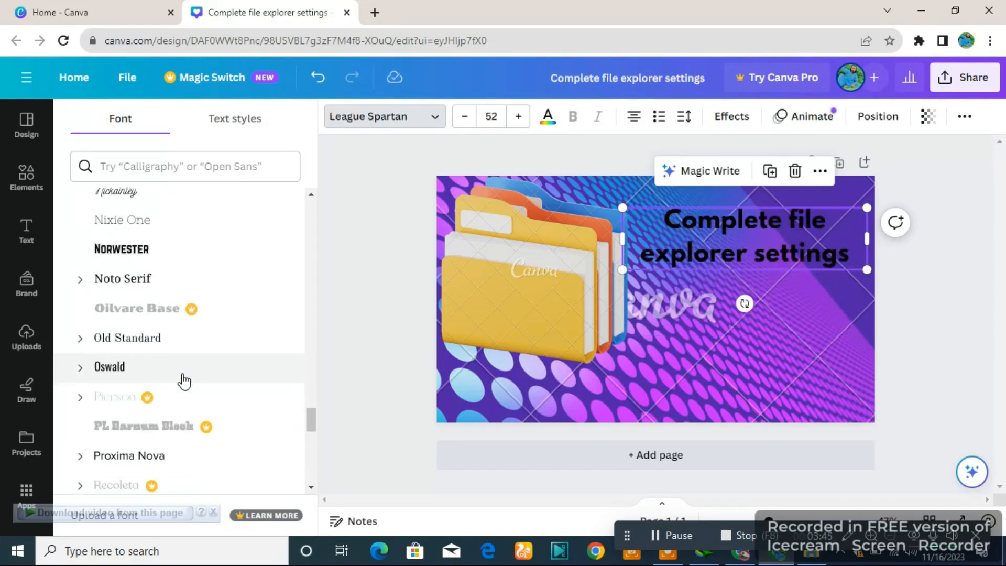
scroll(204, 366, "down", 6)
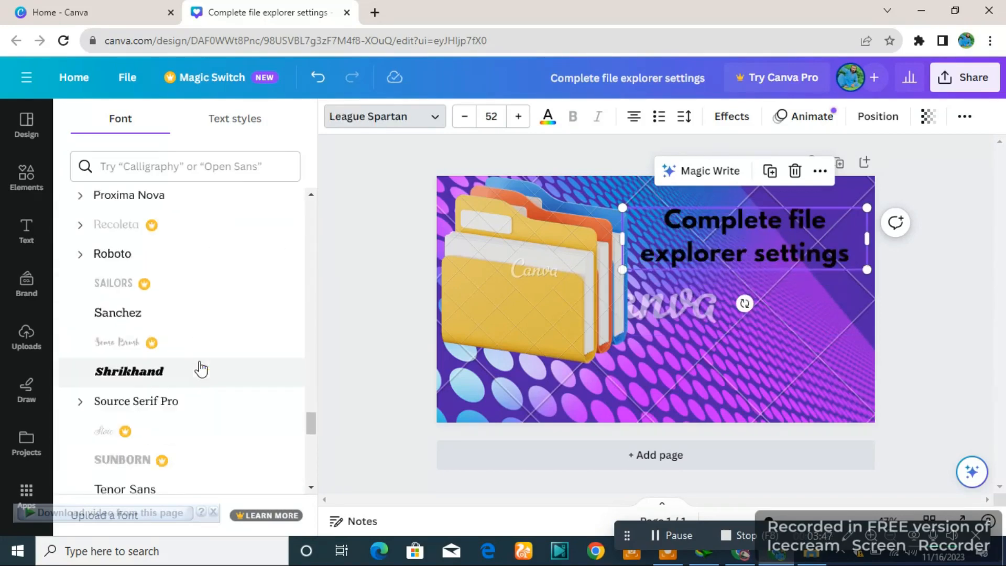
left_click(246, 207)
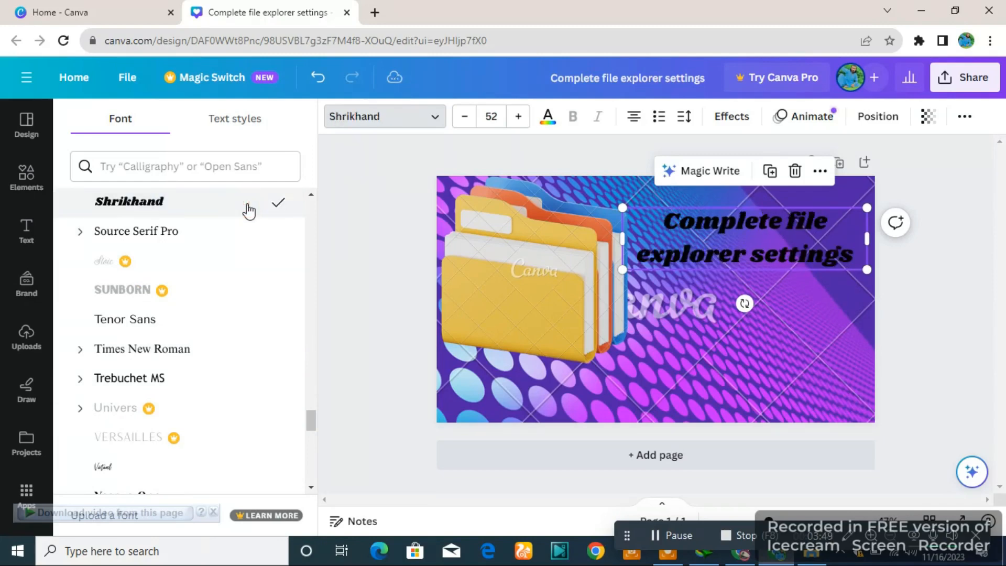
Try the Ahsing font on the heading, and set its font to Alfa Slab One
scroll(231, 273, "down", 5)
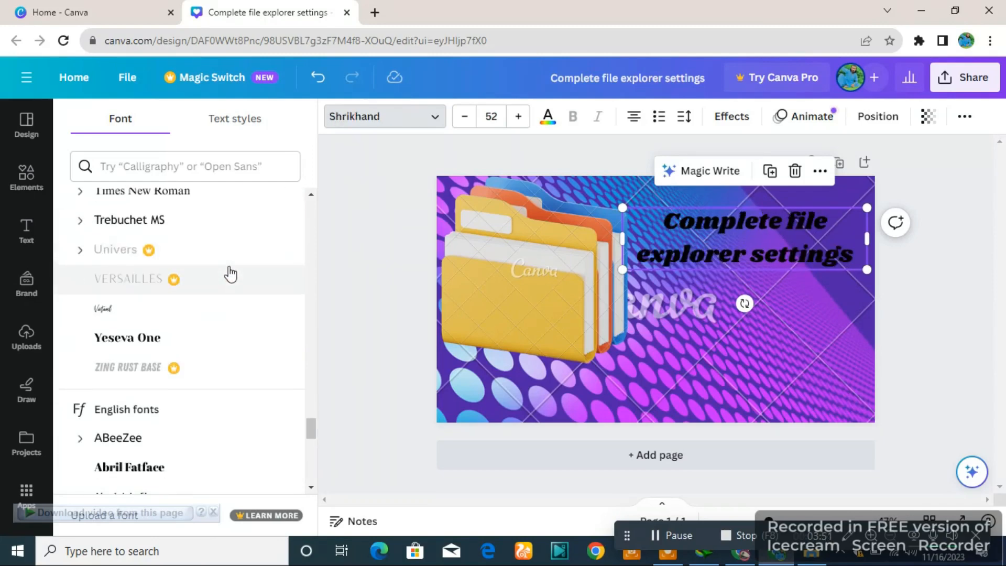
scroll(226, 293, "down", 8)
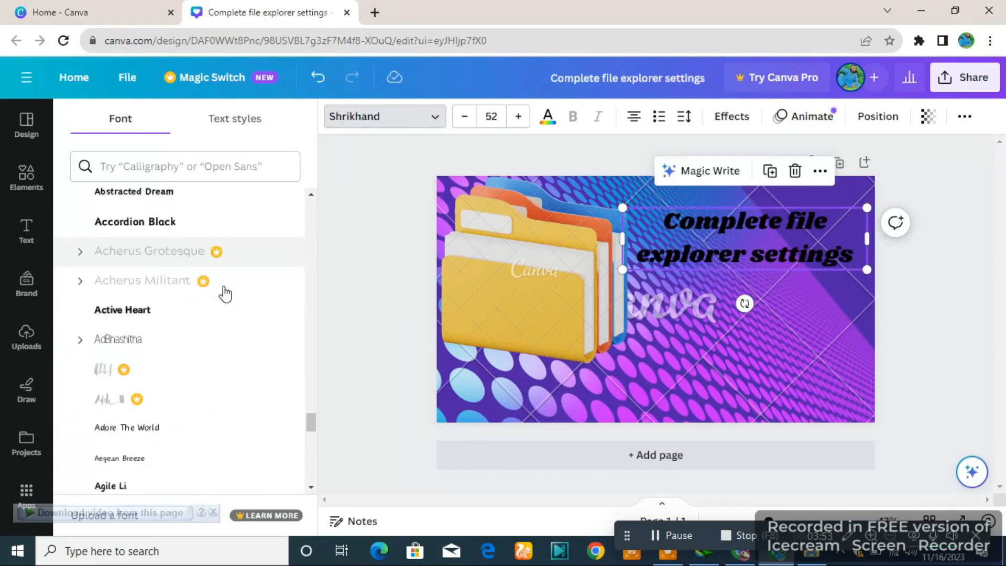
scroll(225, 293, "down", 3)
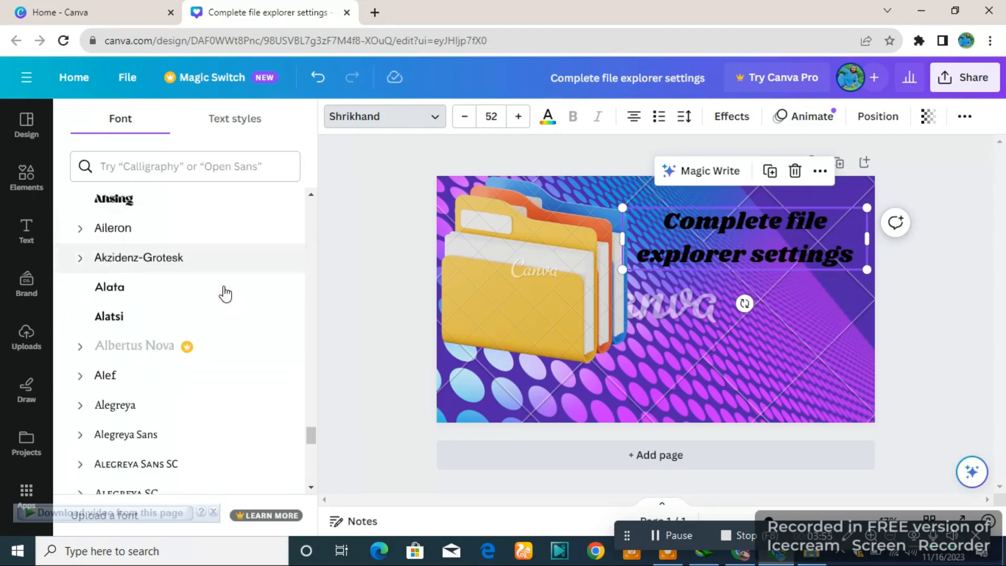
left_click(231, 207)
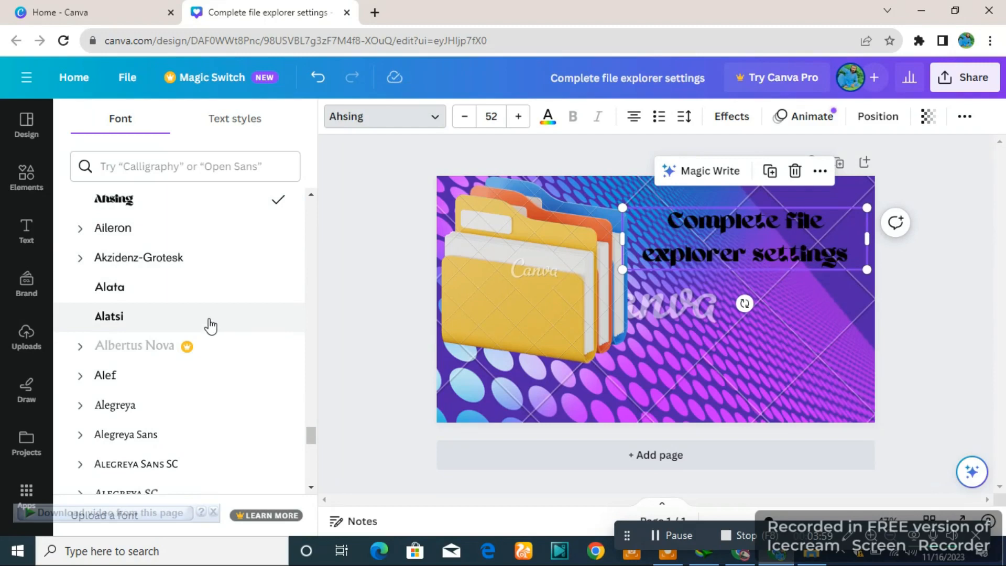
scroll(210, 326, "down", 5)
left_click(210, 360)
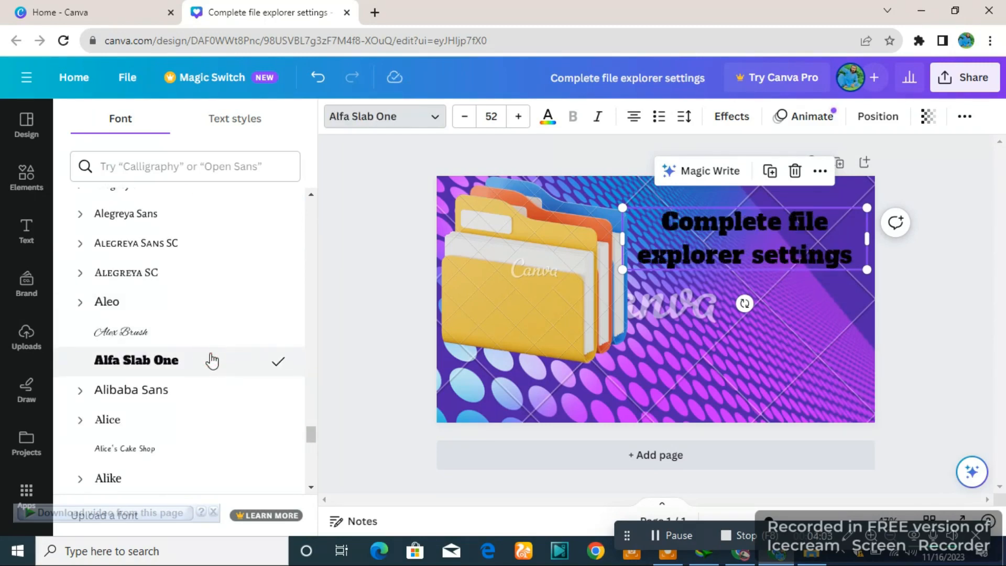
Try the Archivo Black font on the heading
scroll(210, 356, "down", 12)
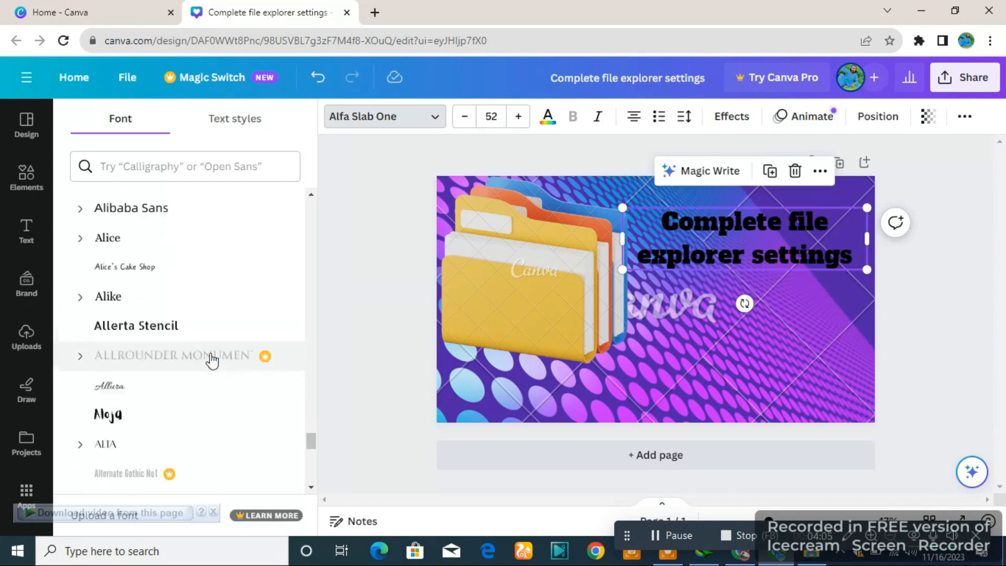
scroll(211, 347, "down", 6)
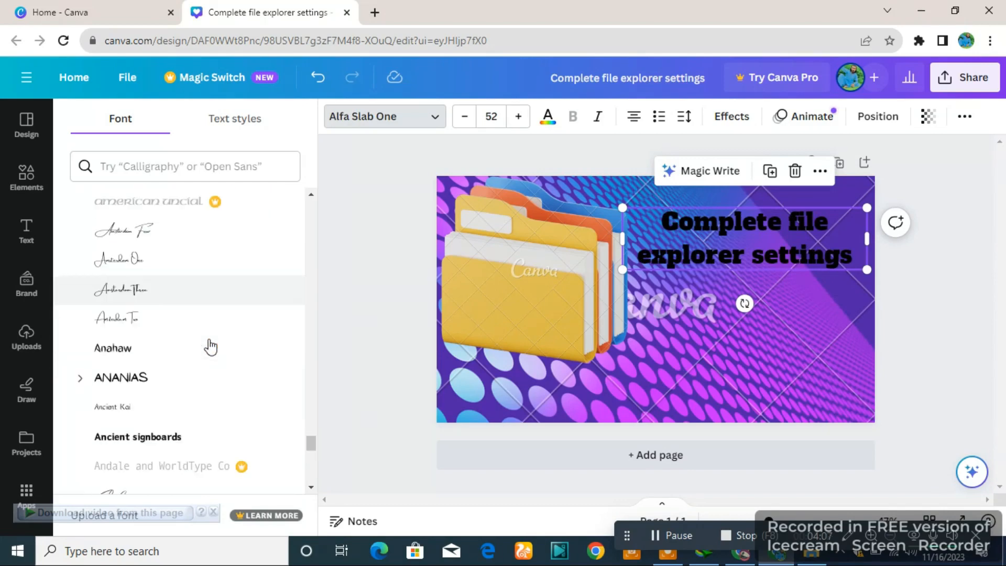
scroll(211, 347, "down", 6)
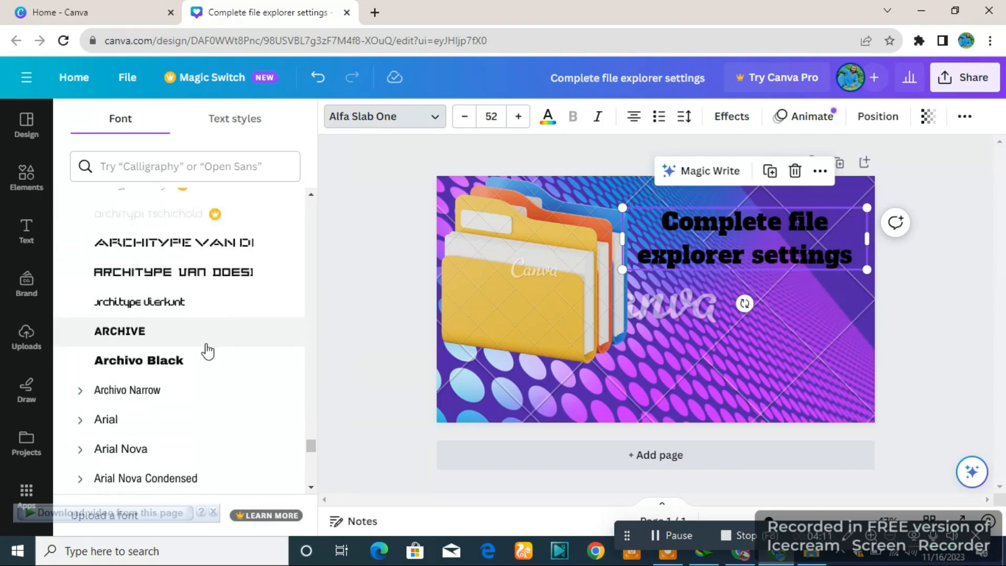
left_click(206, 357)
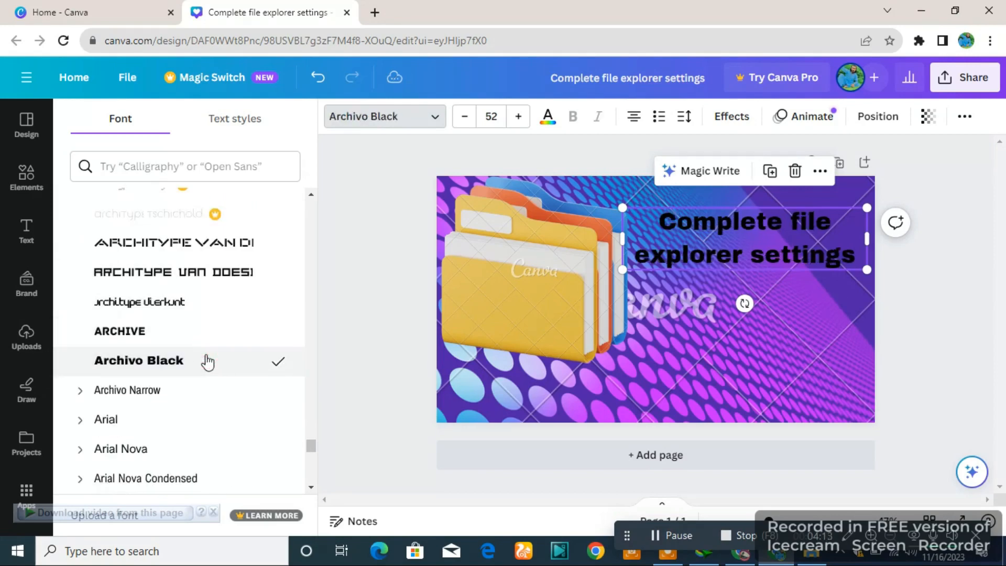
Try several AyrSaturday Night font variants on the heading, including the heavy Script one
scroll(207, 361, "down", 10)
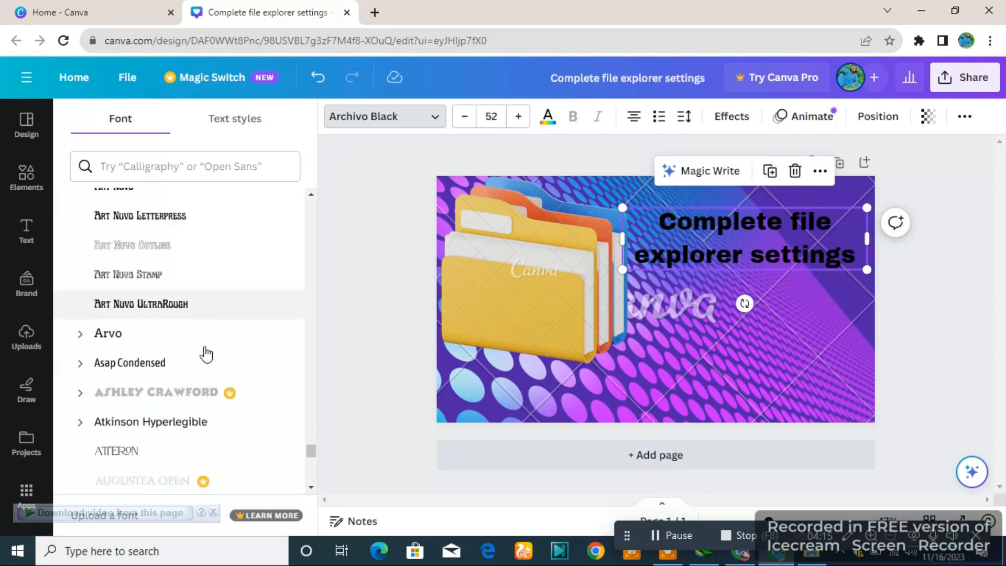
left_click(255, 250)
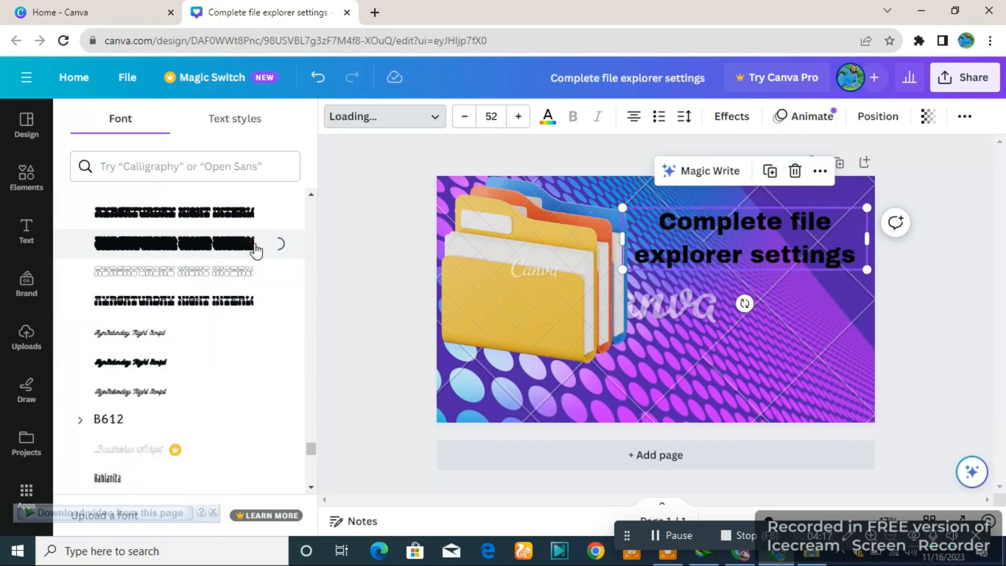
scroll(255, 250, "up", 2)
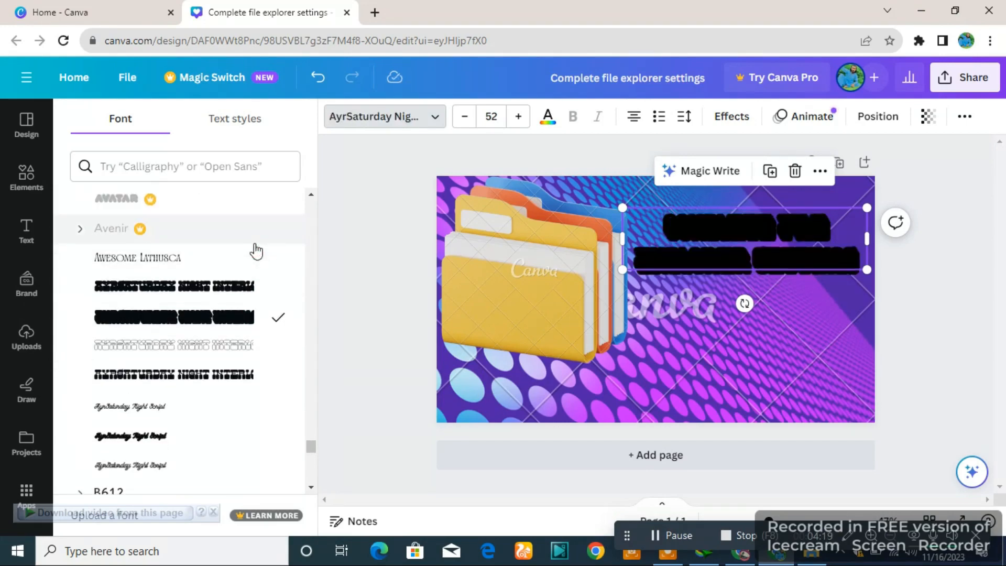
left_click(254, 288)
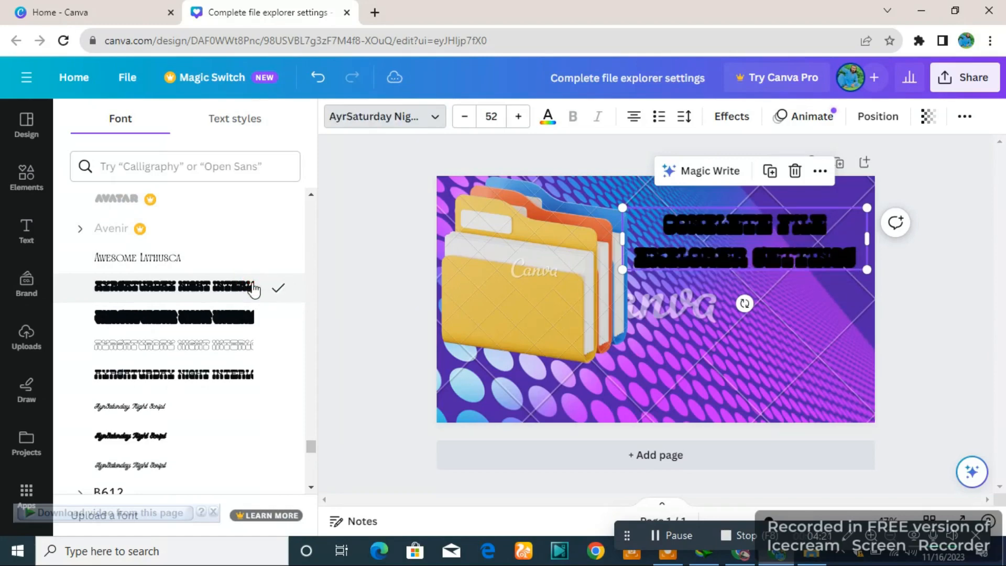
scroll(253, 288, "down", 4)
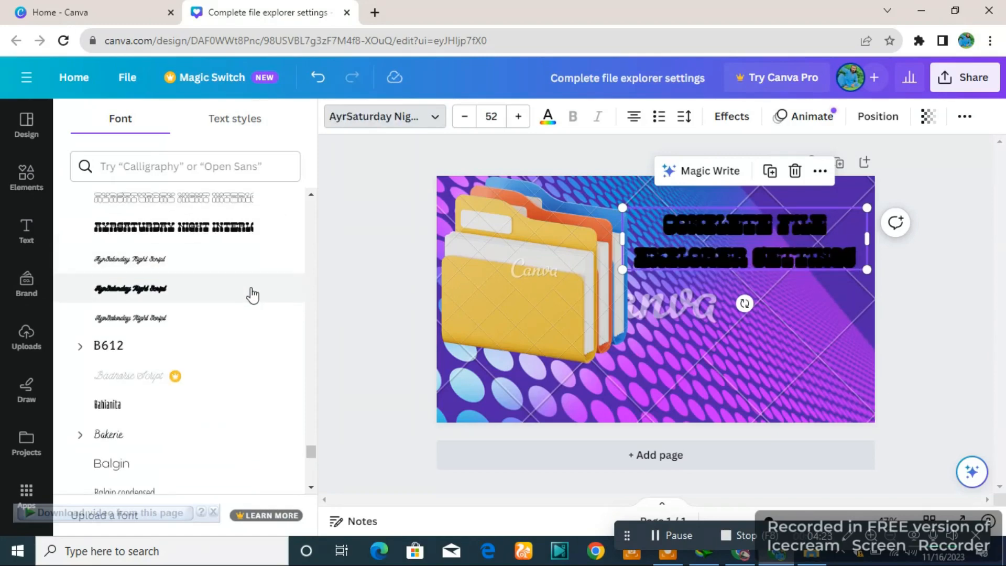
left_click(252, 293)
scroll(253, 297, "down", 4)
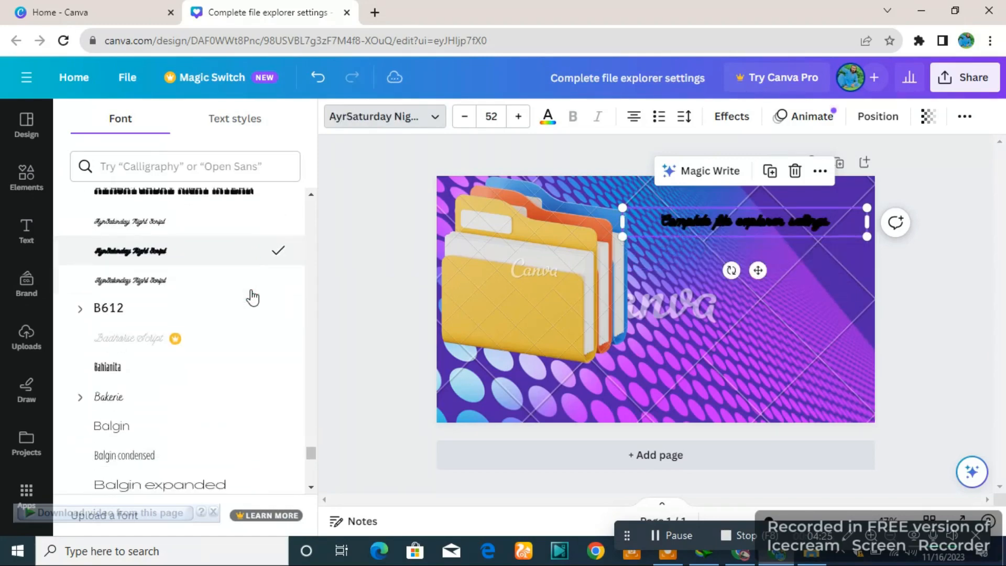
Try the Barabara and Barbra SemiCondensed fonts on the heading
scroll(206, 371, "down", 9)
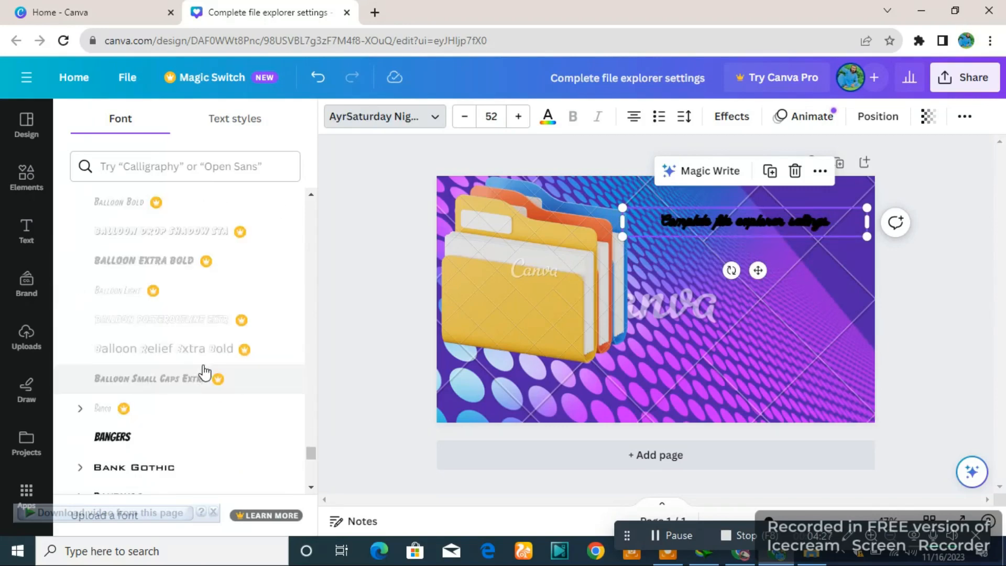
left_click(209, 360)
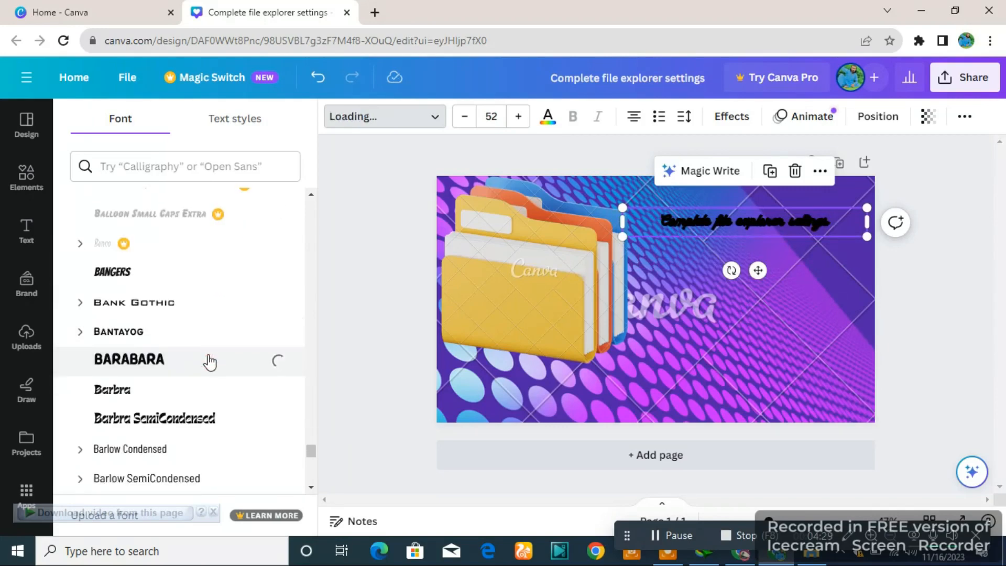
left_click(218, 417)
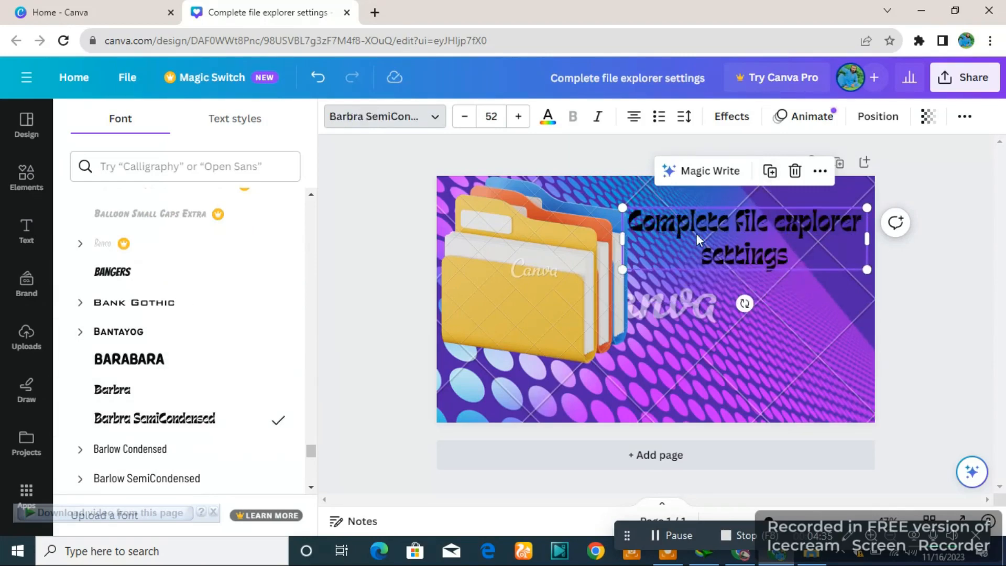
Try the Bernoru Expanded font on the heading
scroll(145, 346, "down", 5)
scroll(146, 334, "down", 9)
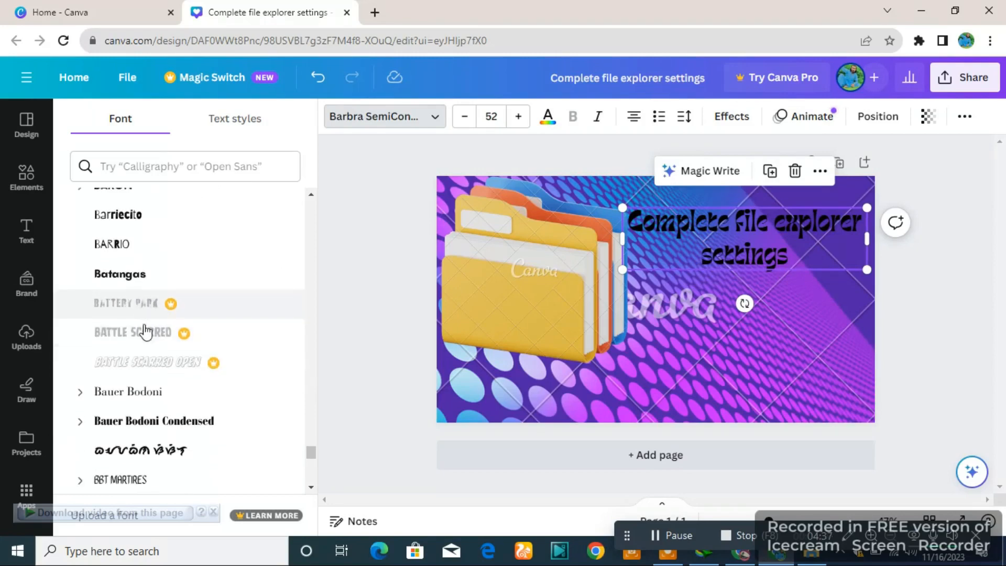
scroll(145, 331, "down", 5)
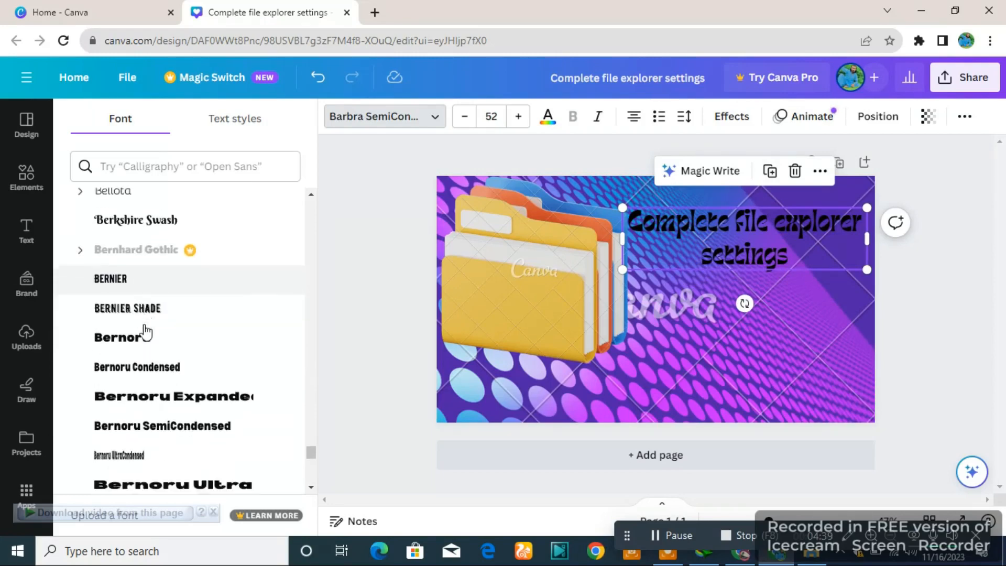
left_click(202, 287)
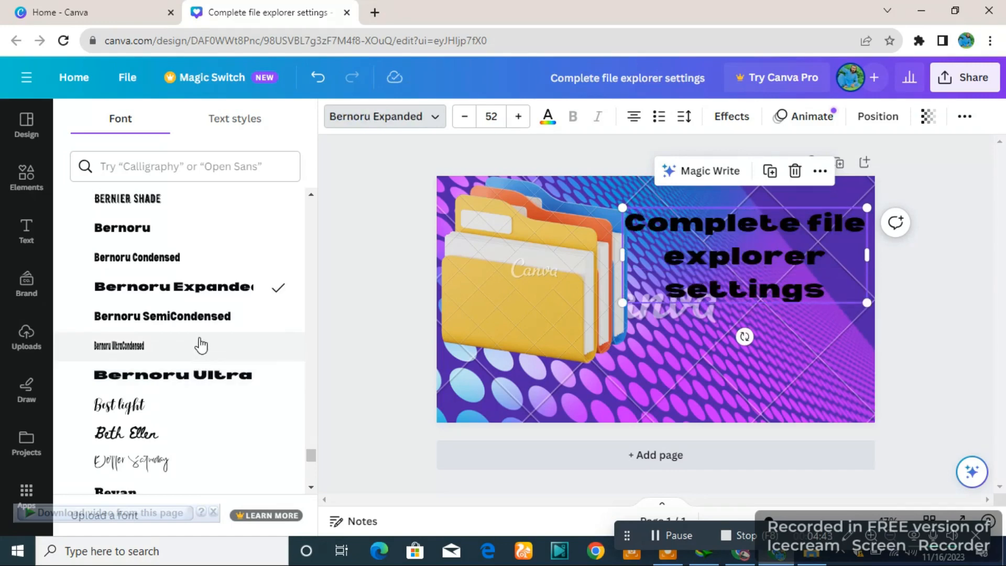
Look through the fonts listed after Bernoru for another bold display font for the heading
scroll(201, 345, "down", 7)
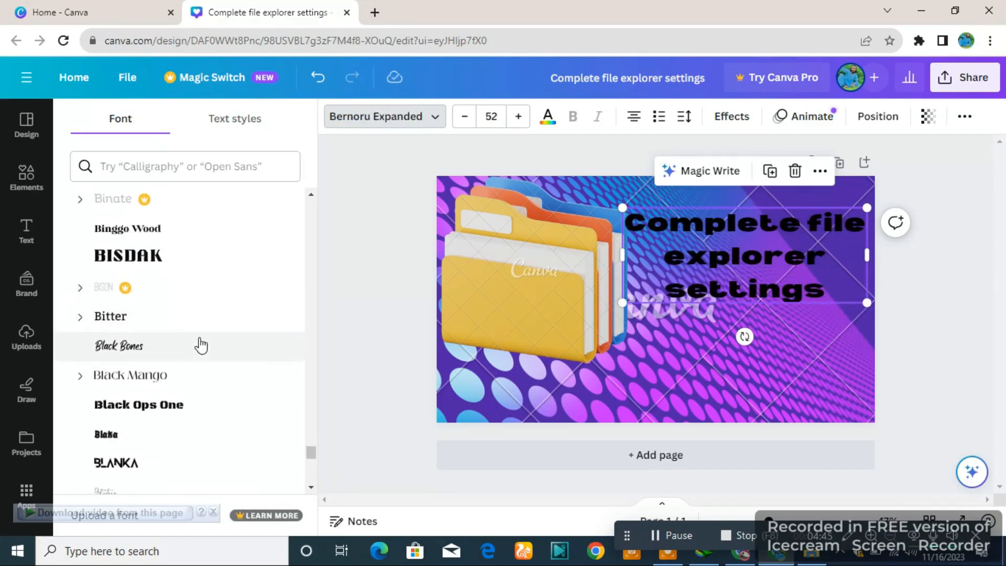
scroll(201, 345, "down", 3)
scroll(201, 345, "down", 5)
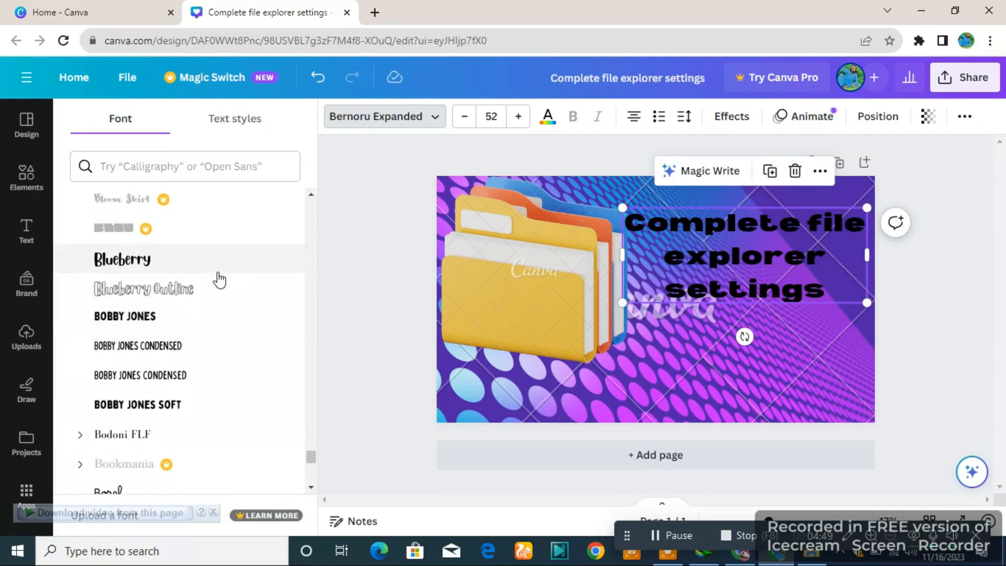
scroll(189, 379, "down", 3)
scroll(189, 378, "down", 8)
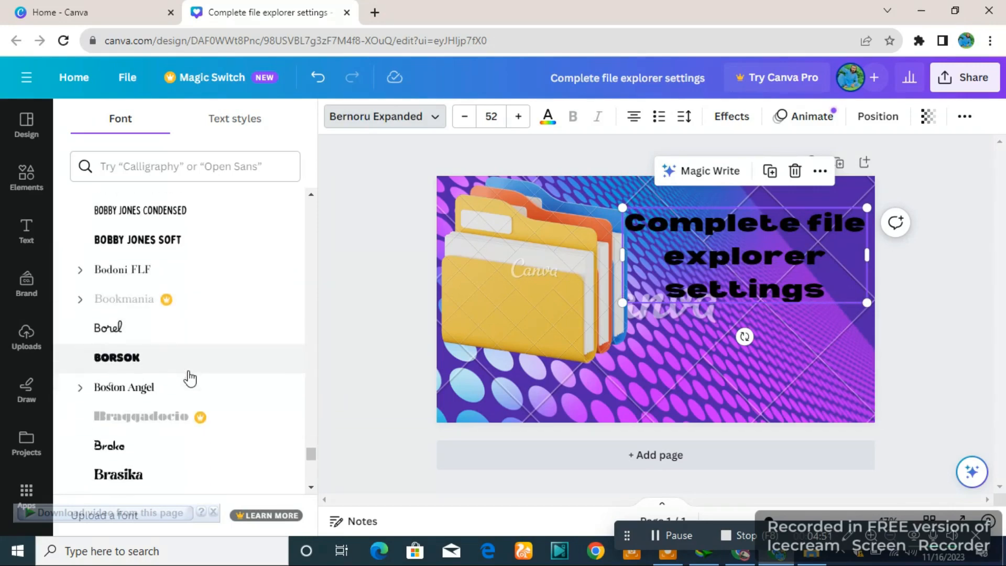
scroll(189, 378, "down", 10)
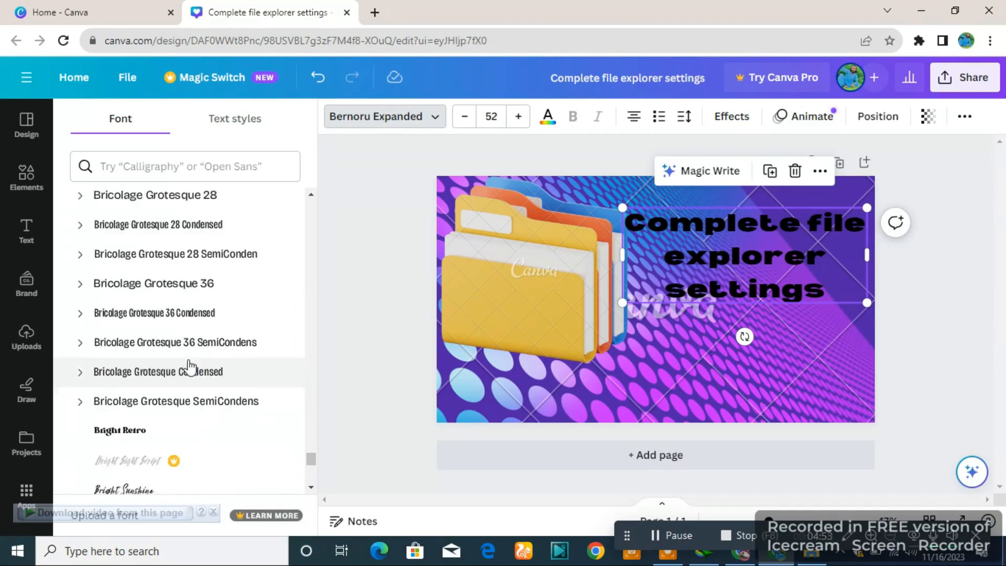
scroll(189, 367, "down", 10)
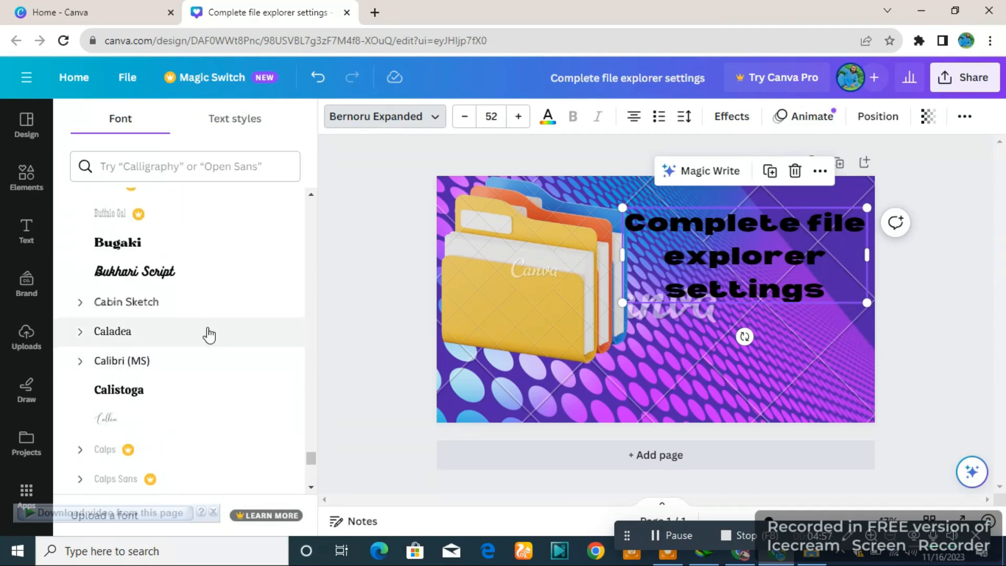
left_click(241, 245)
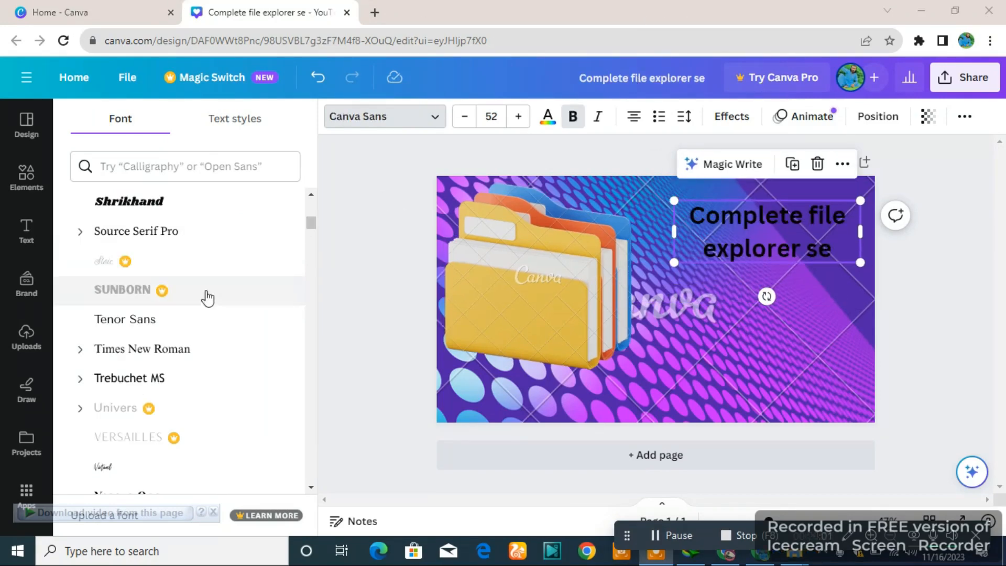
Set the heading's font to Shrikhand and its text color to pink #ff66c4
left_click(141, 209)
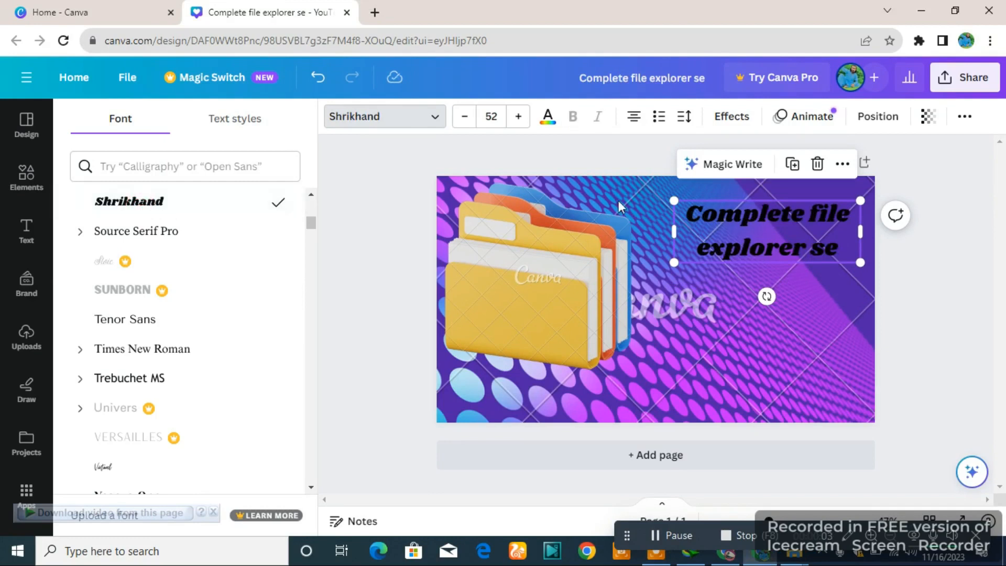
left_click(901, 322)
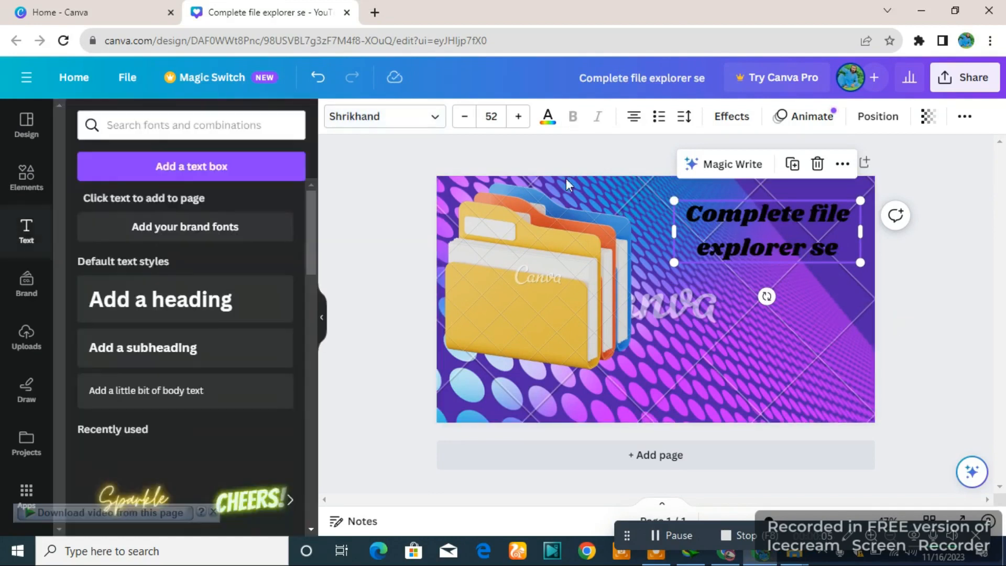
left_click(547, 119)
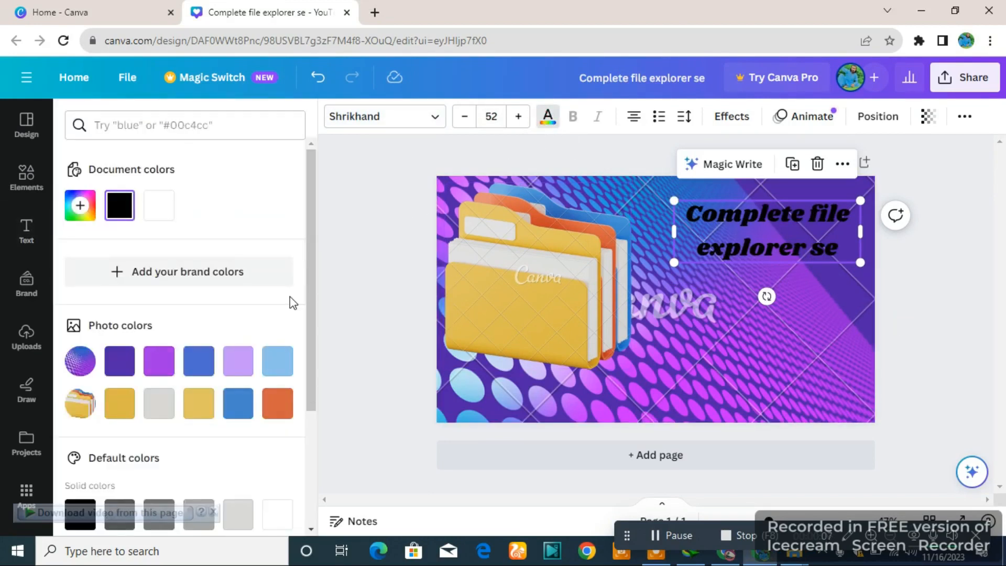
left_click(239, 362)
scroll(240, 371, "down", 3)
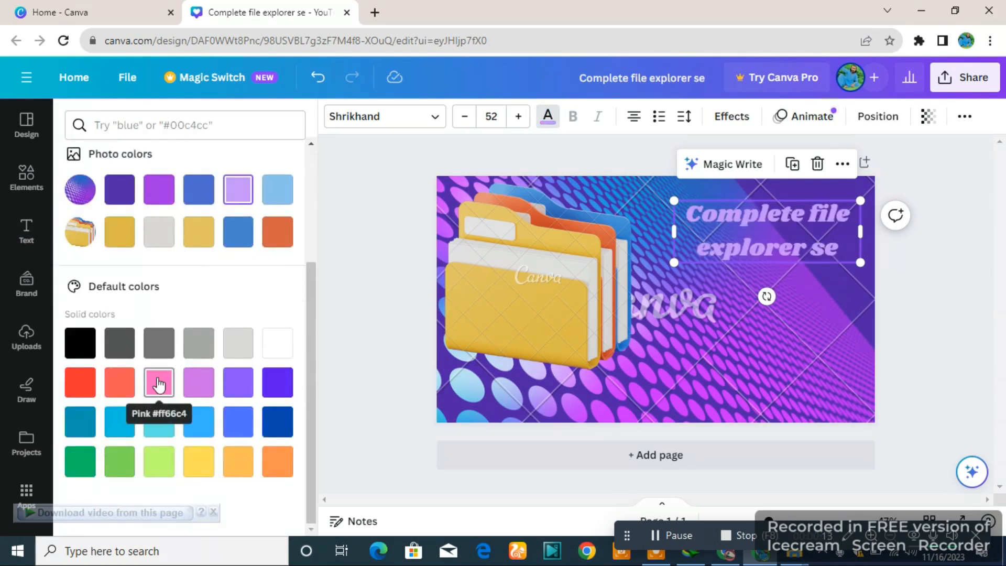
left_click(160, 384)
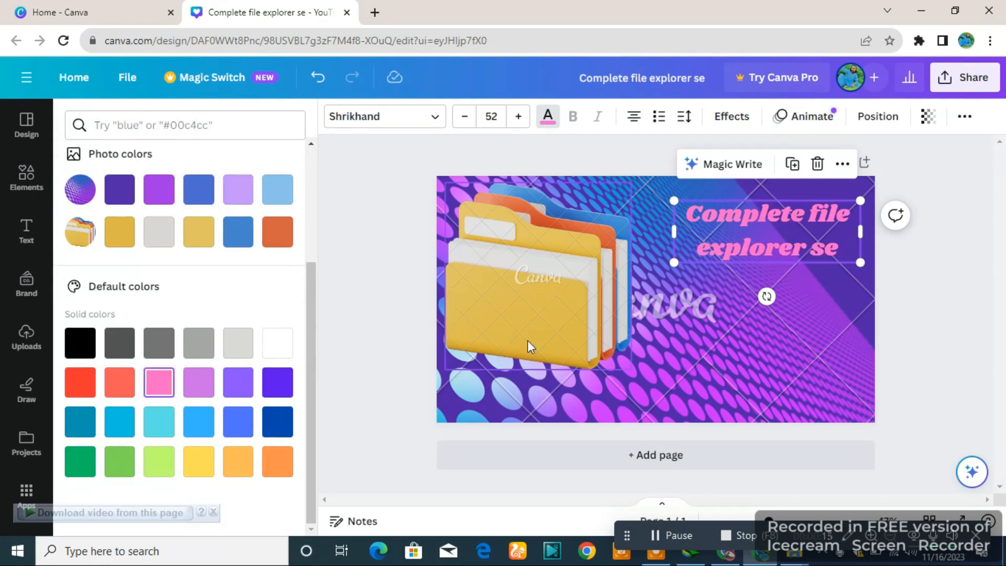
Complete the heading's text to "Complete file explorer settings" and widen its text box so it fits on two lines
left_click(841, 246)
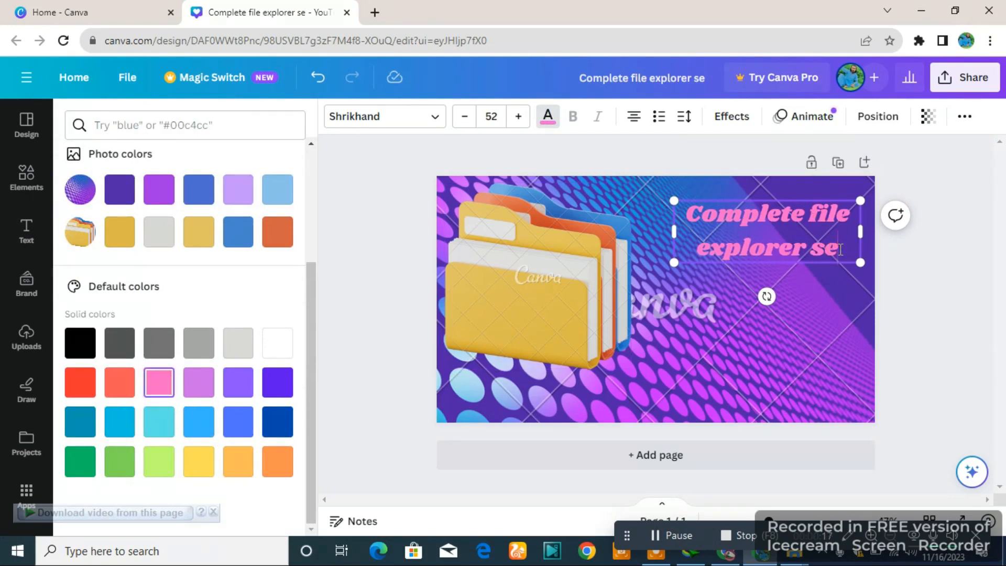
type("tt")
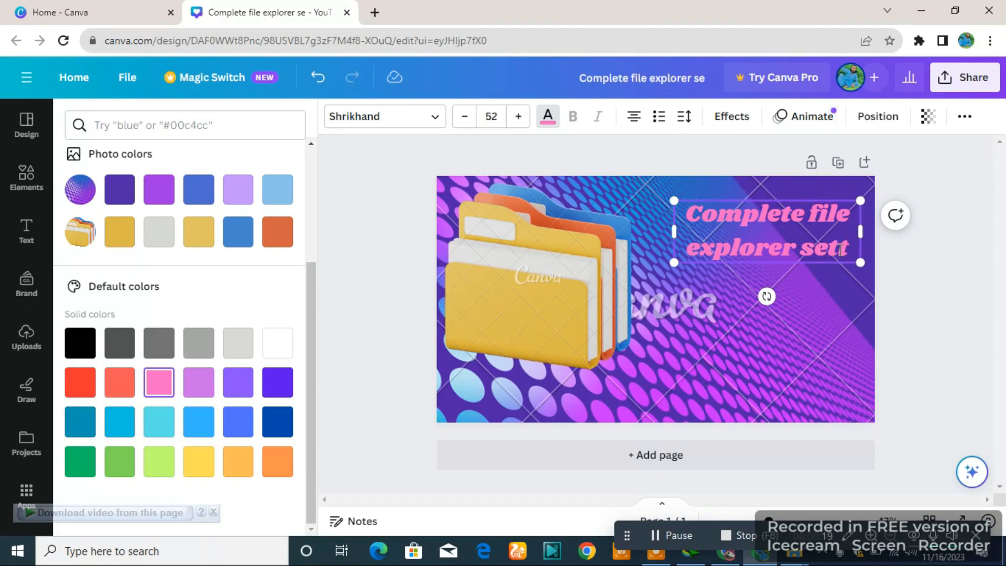
type("ings")
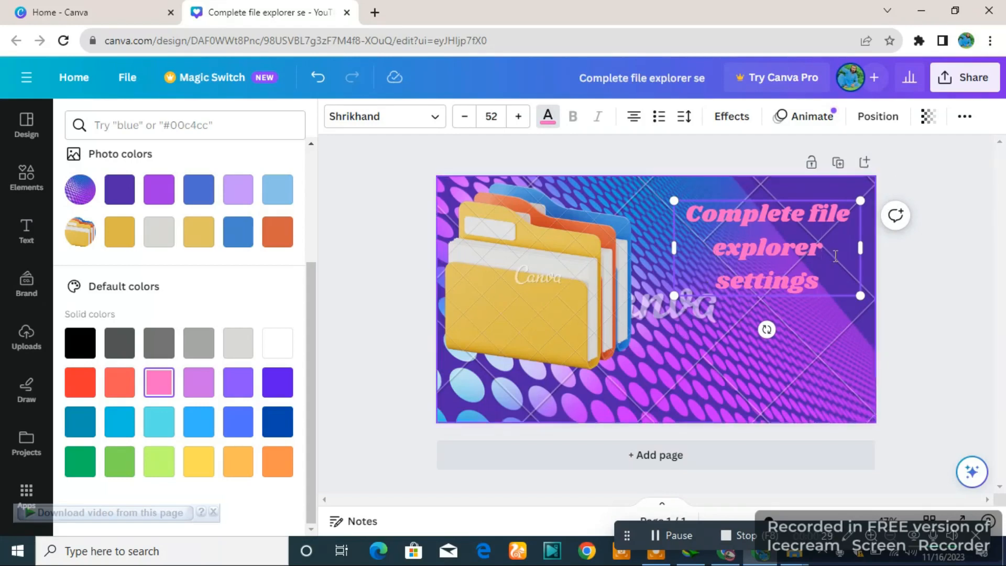
left_click_drag(668, 245, 631, 247)
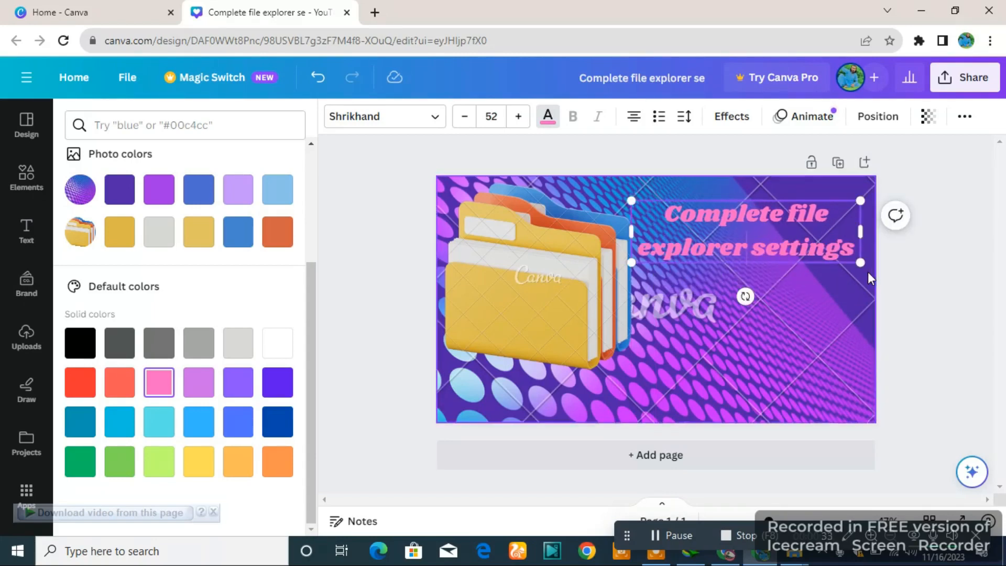
left_click(941, 290)
left_click(922, 299)
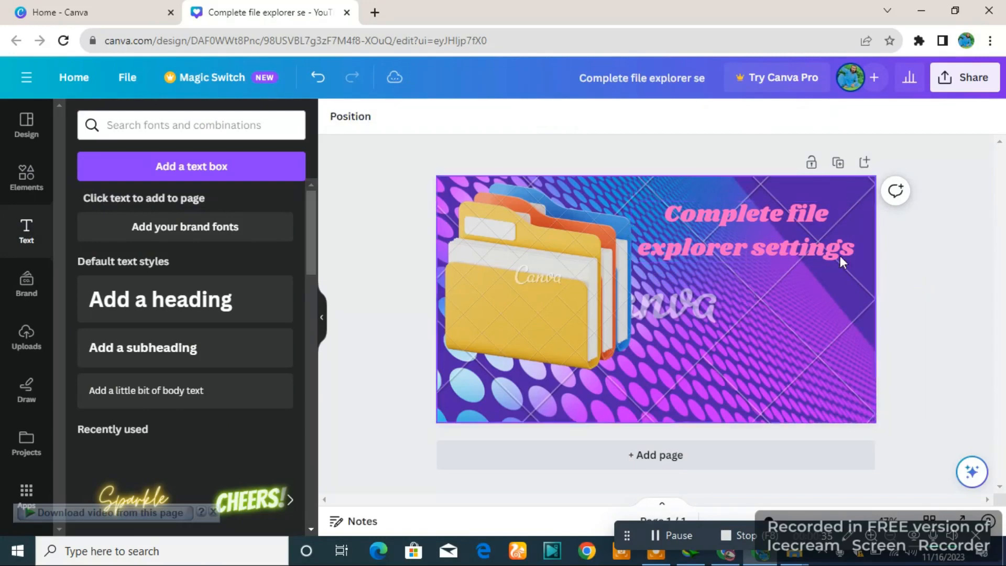
Move the heading up into the thumbnail's upper-right corner, against the page's right edge
left_click(808, 231)
mouse_move(808, 232)
left_mouse_down()
mouse_move(818, 249)
mouse_move(819, 226)
left_mouse_up()
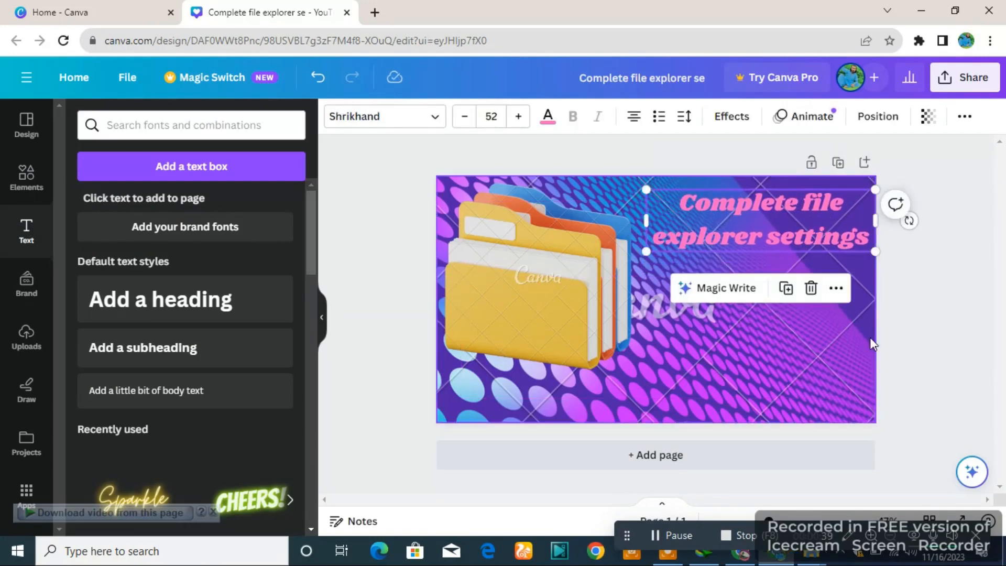
left_click(953, 337)
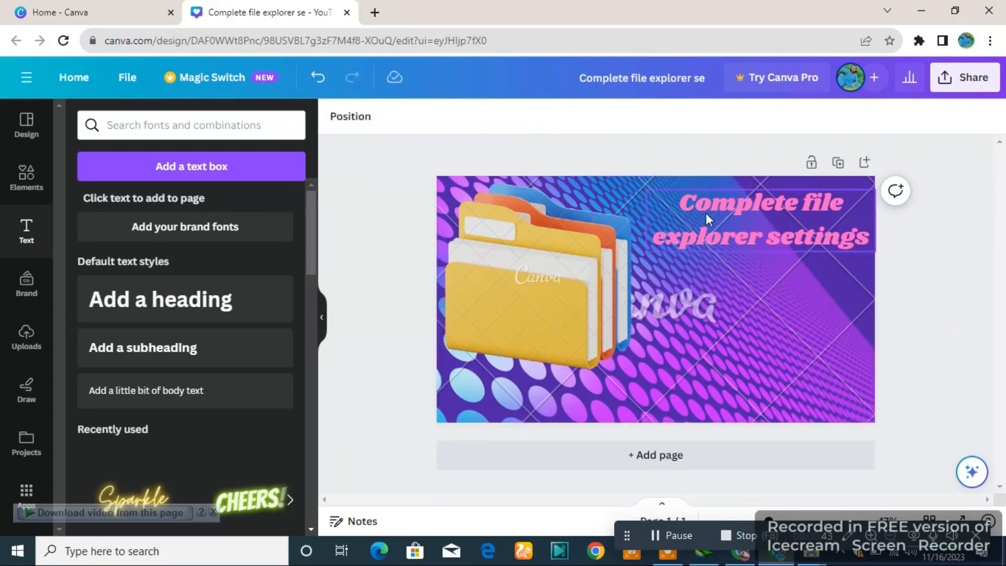
Change the heading's text color to the golden yellow #dcb84a sampled from the folder image
left_click(650, 193)
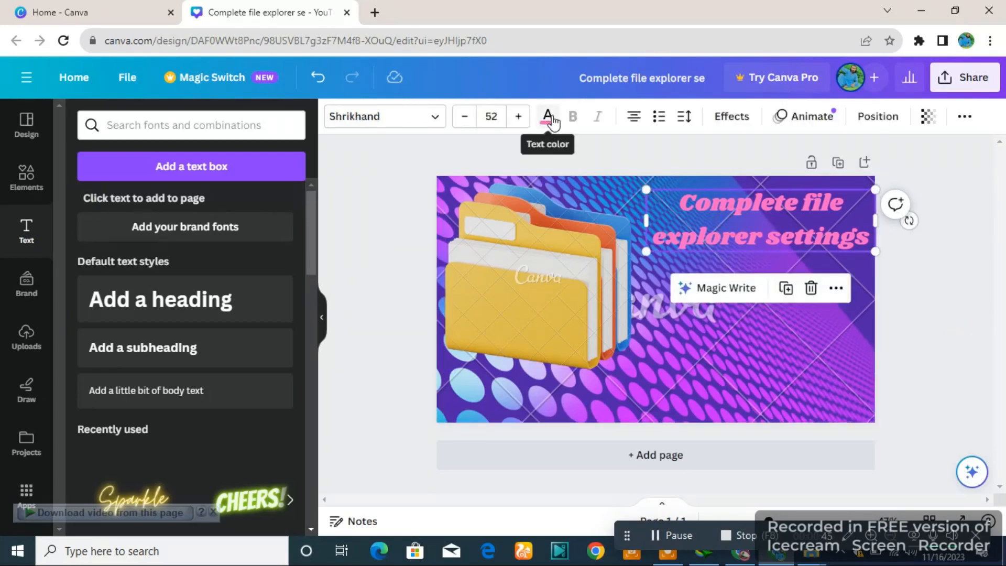
left_click(551, 119)
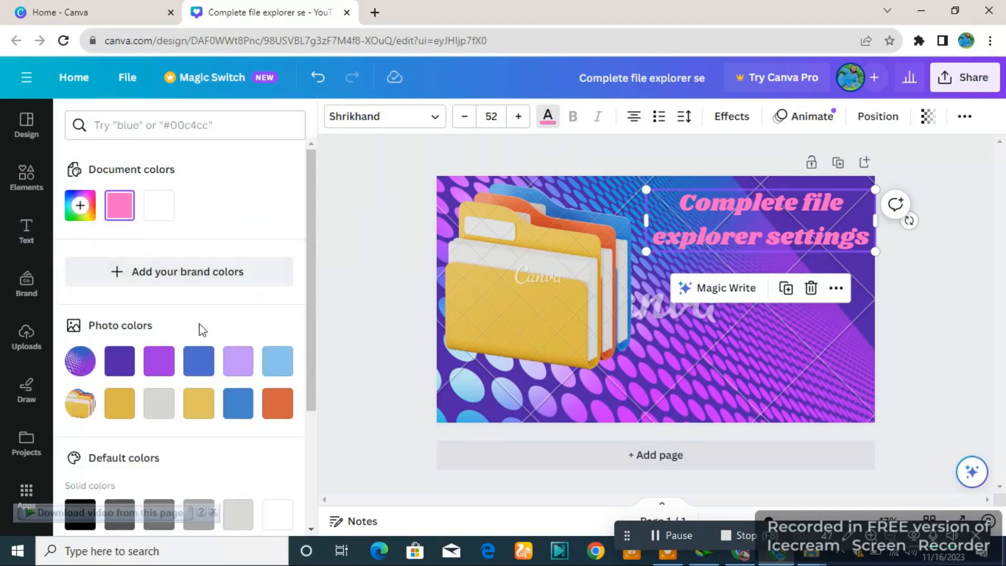
scroll(202, 342, "down", 3)
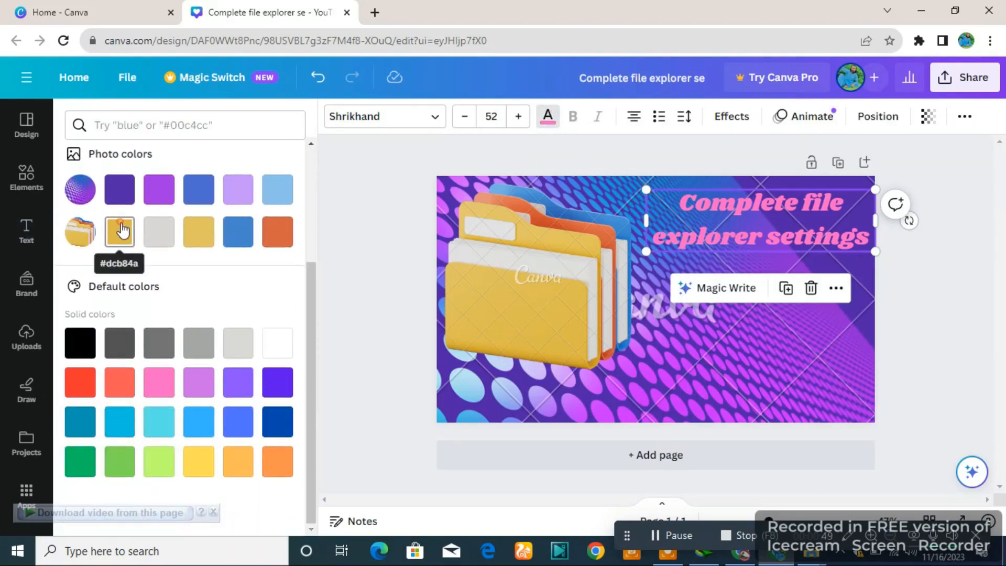
left_click(121, 230)
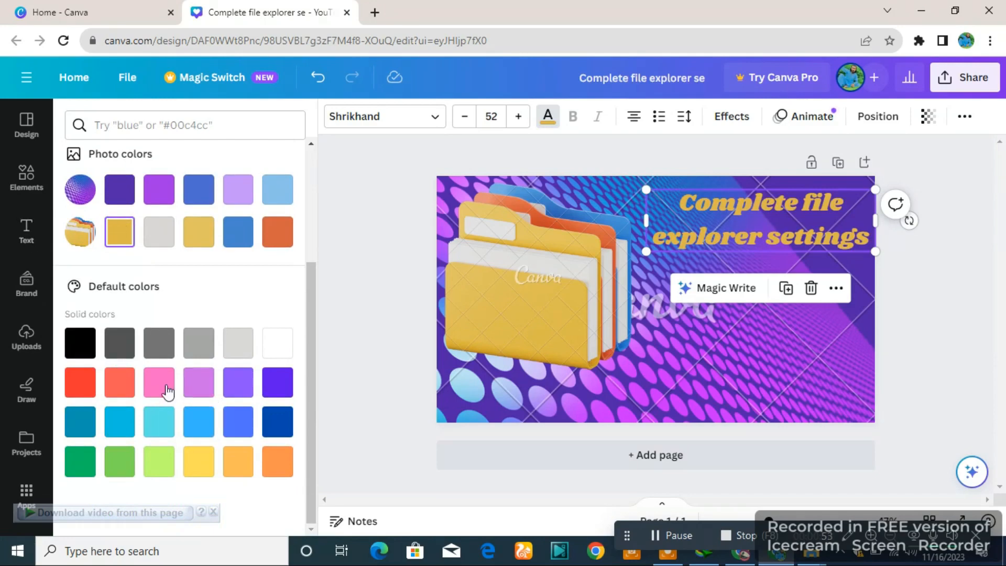
scroll(175, 377, "up", 3)
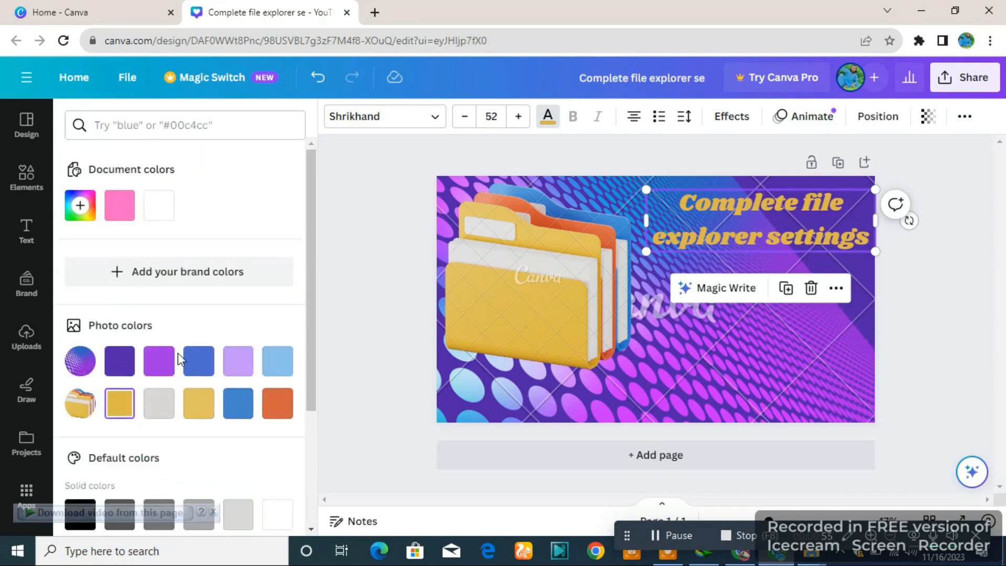
Try the Outline, Splice, Hollow, Shadow and Lift text effects on the heading
left_click(733, 117)
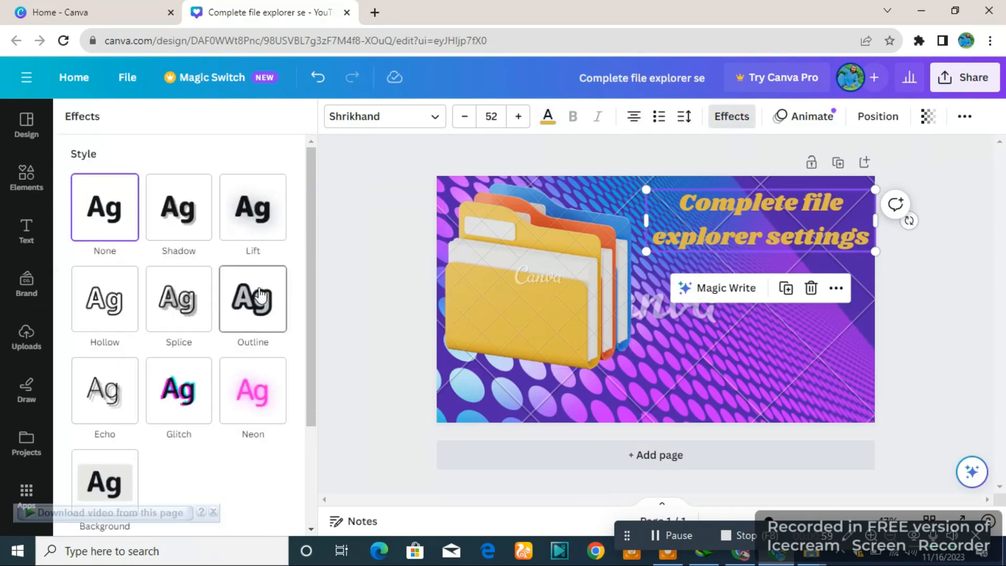
left_click(261, 296)
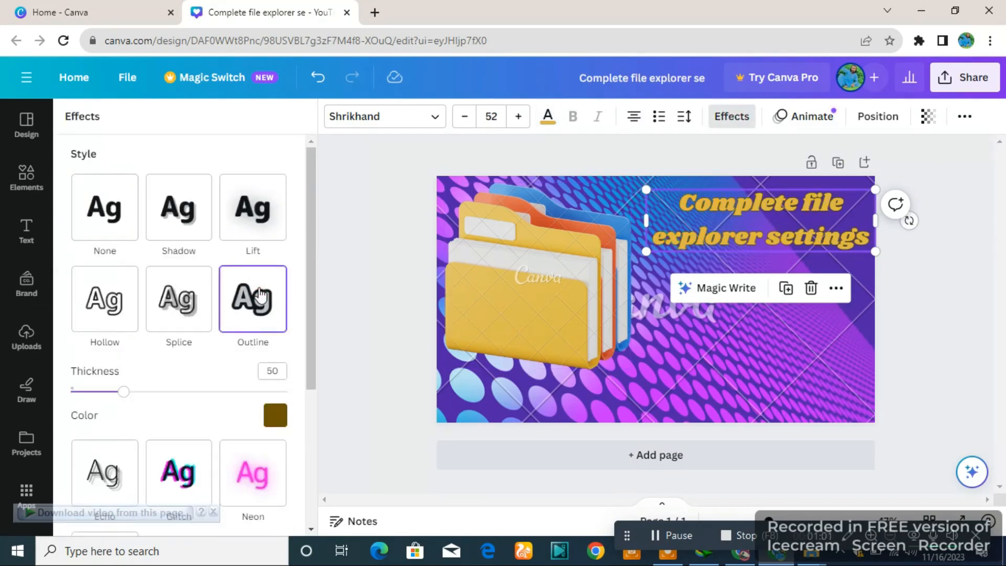
left_click(193, 305)
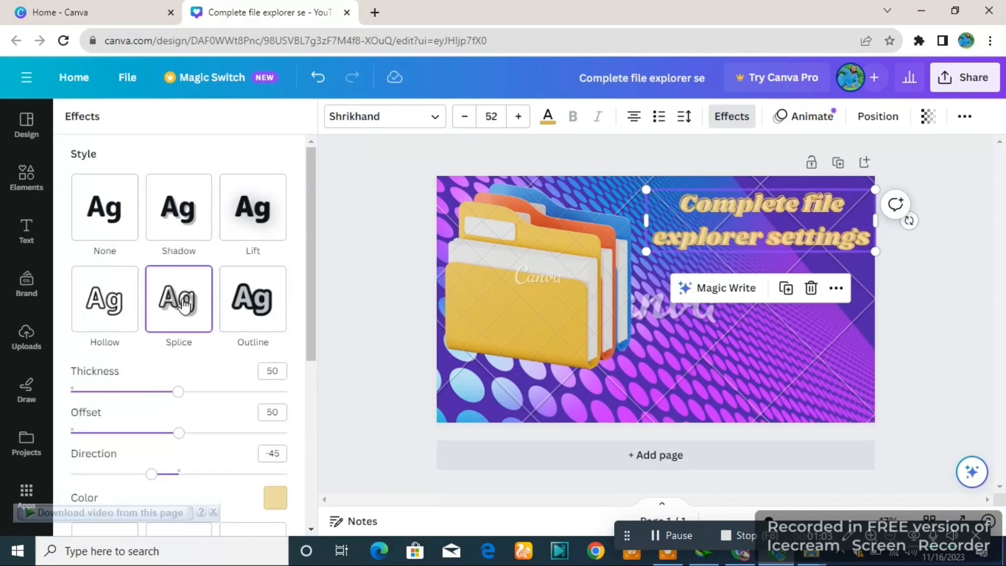
left_click(115, 302)
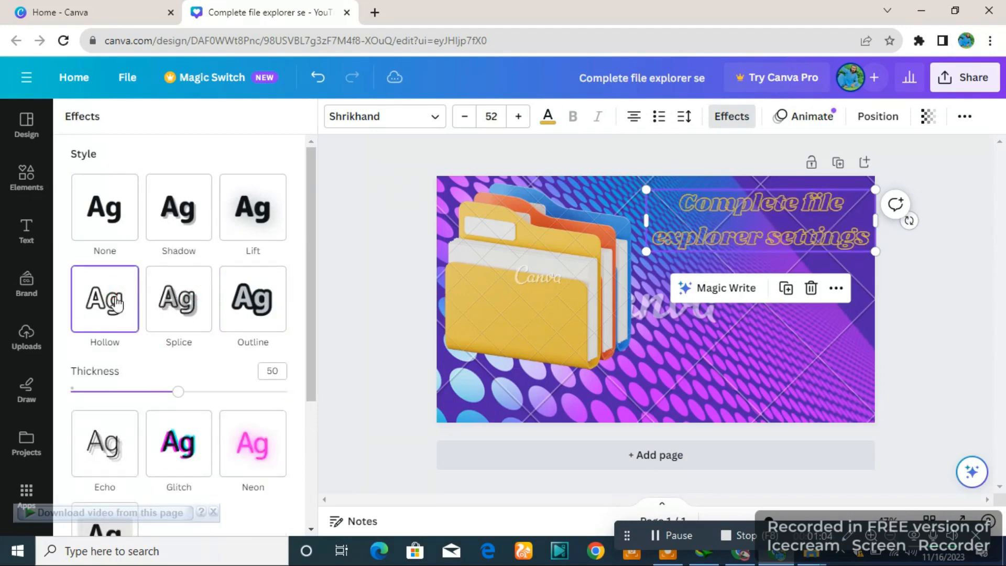
left_click(173, 218)
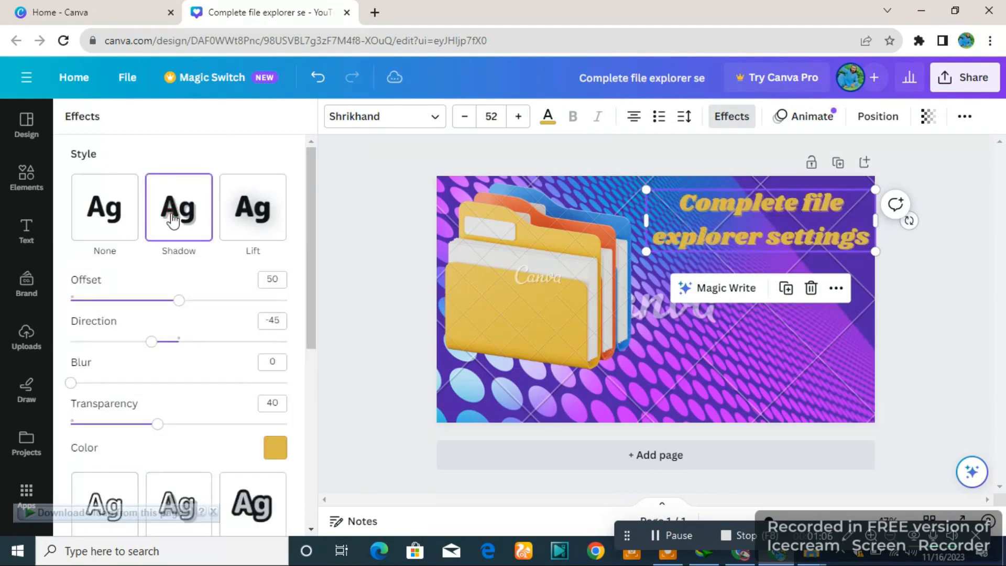
left_click(247, 220)
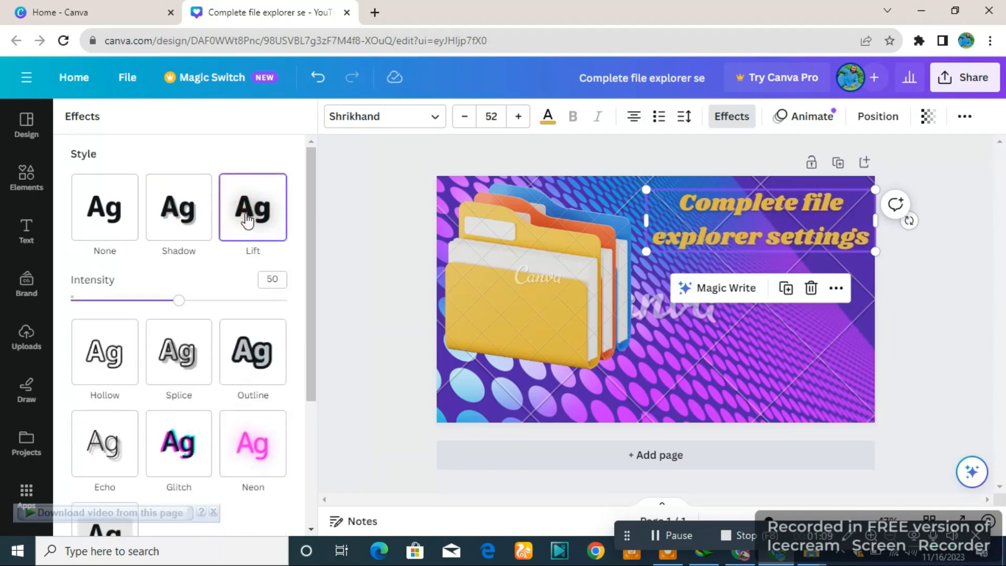
left_click(114, 207)
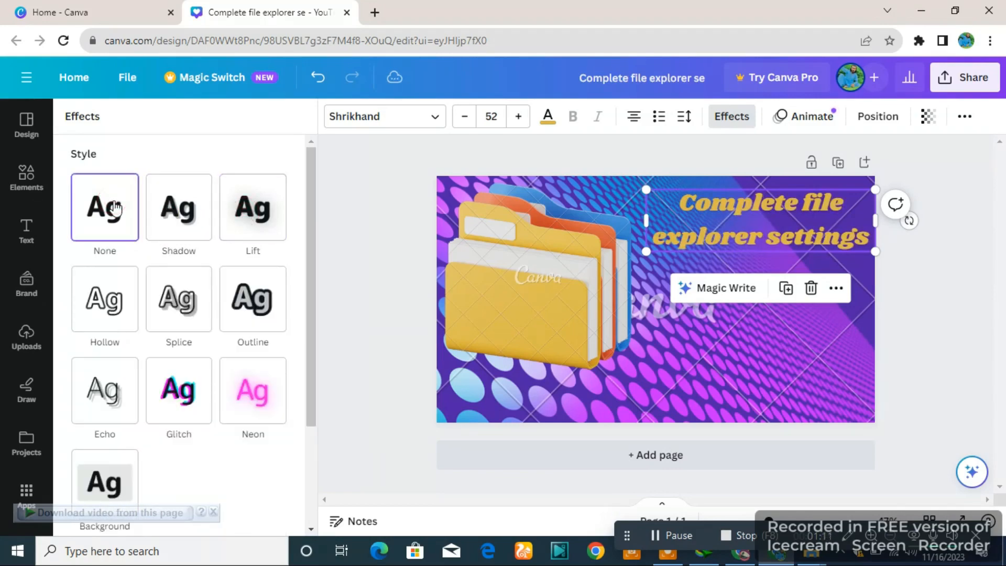
left_click(177, 209)
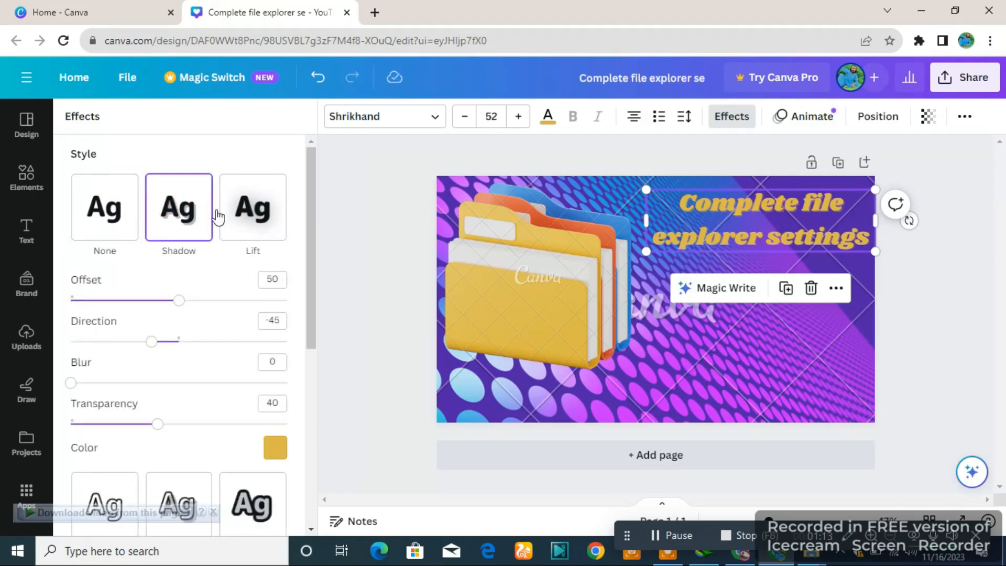
left_click(254, 221)
Apply the Outline effect to the heading with a thickness of 99
scroll(254, 221, "down", 2)
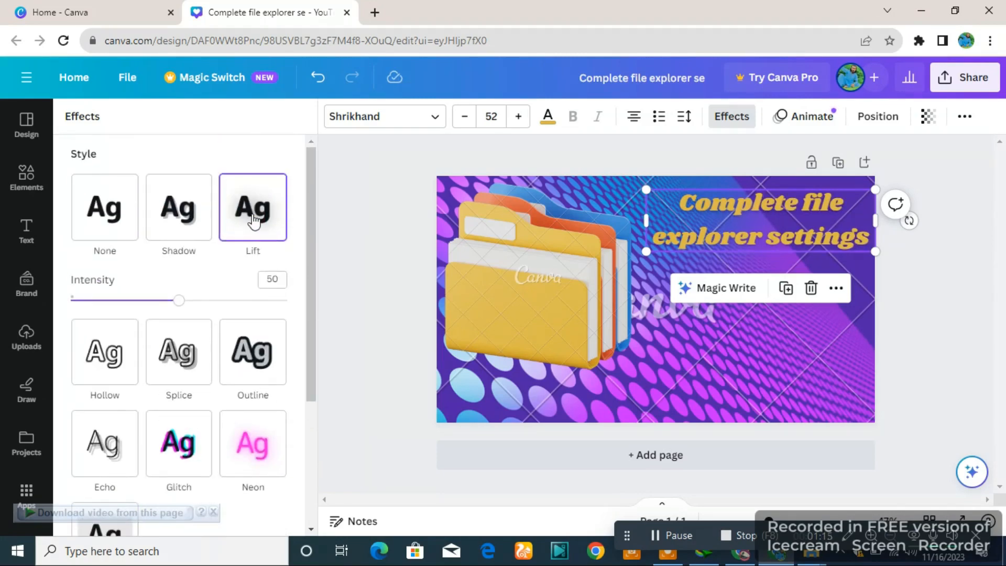
scroll(253, 221, "down", 2)
scroll(253, 215, "up", 1)
left_click(253, 214)
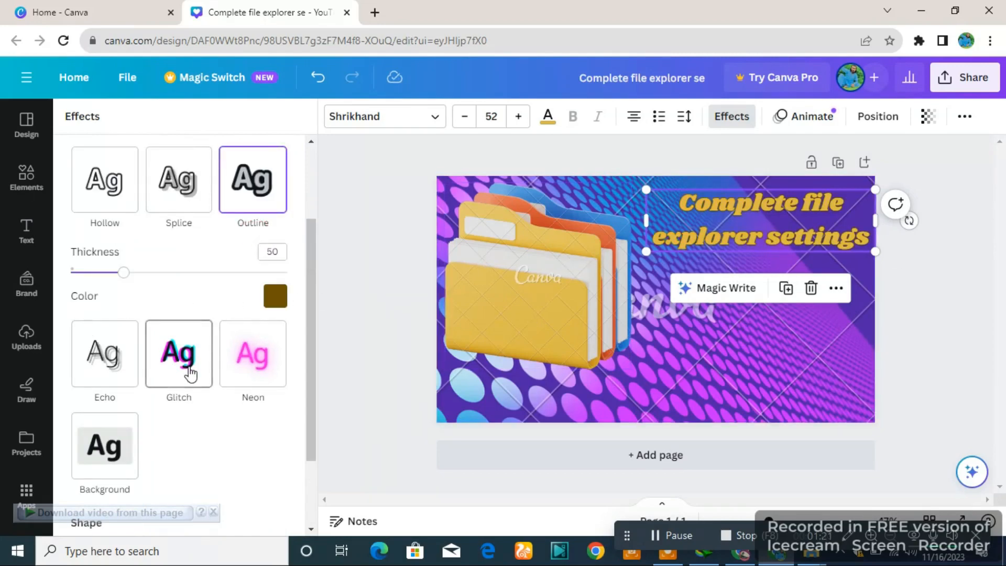
scroll(190, 374, "down", 2)
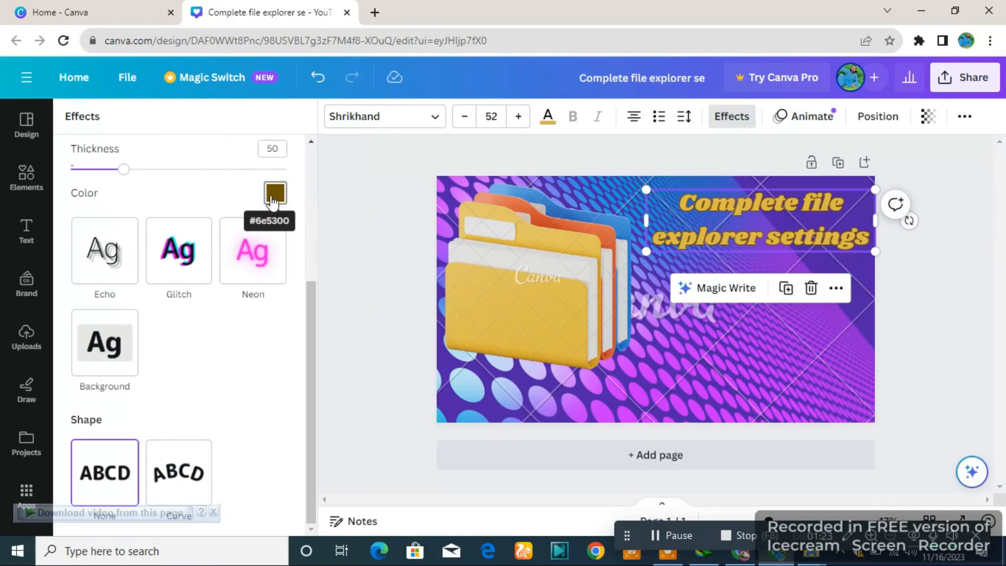
scroll(274, 199, "up", 3)
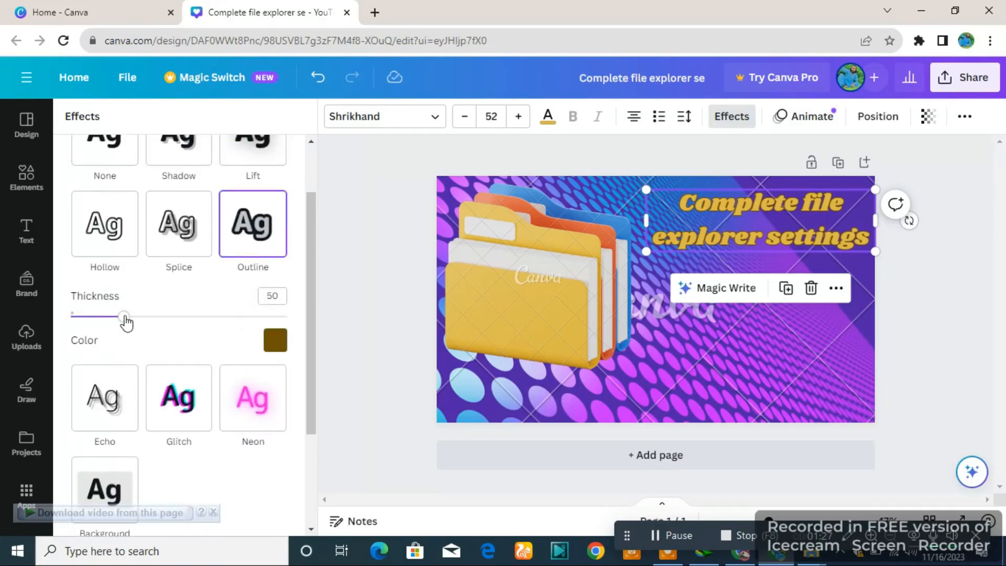
left_click_drag(126, 323, 177, 363)
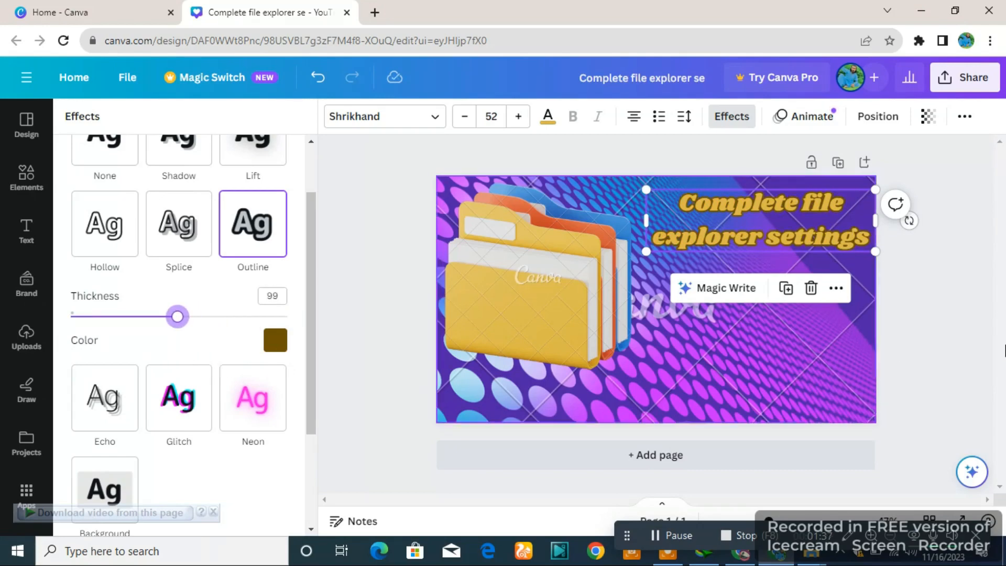
left_click(915, 295)
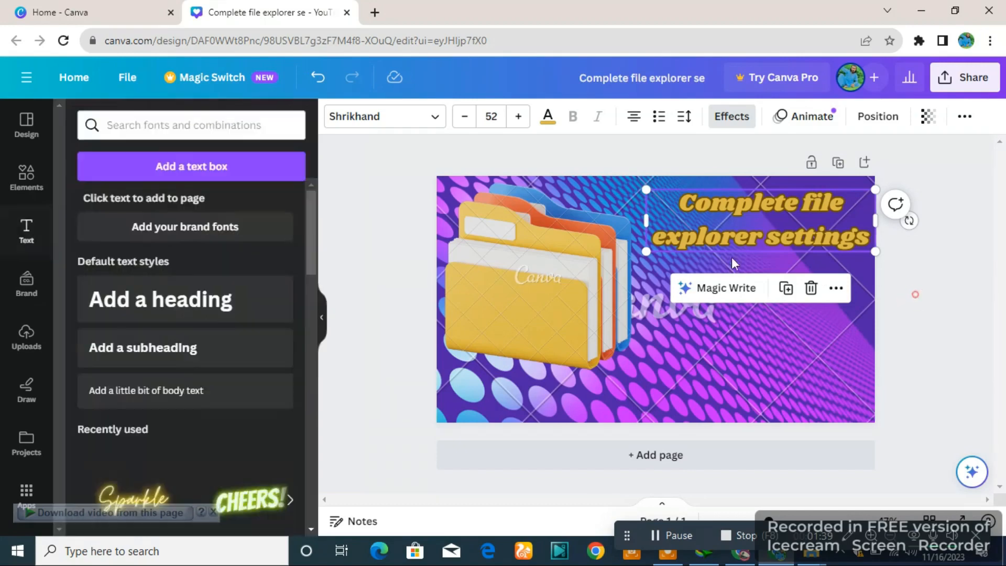
left_click(937, 313)
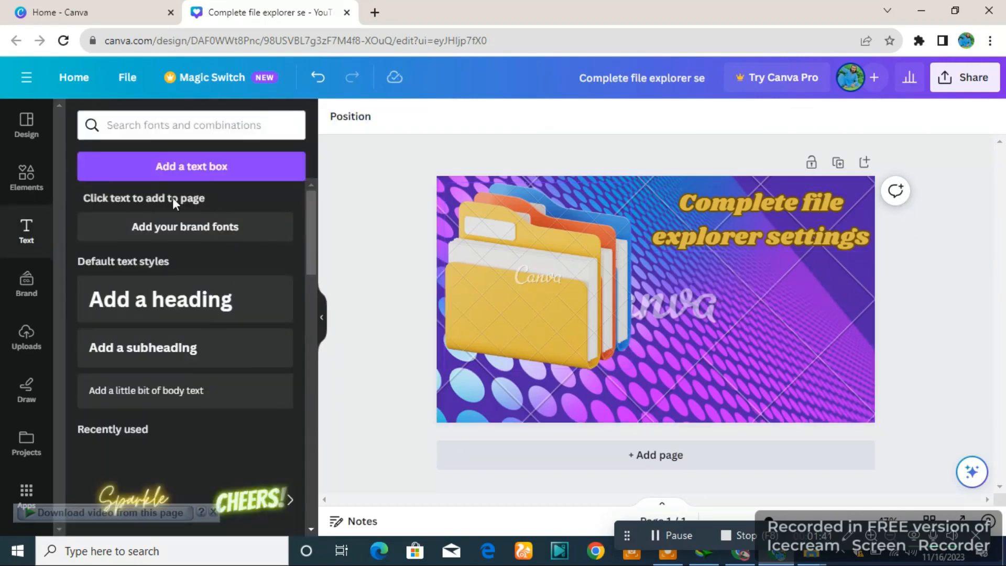
Look through the text animations and motion effects available for the heading, previewing some of them on the page
left_click(697, 196)
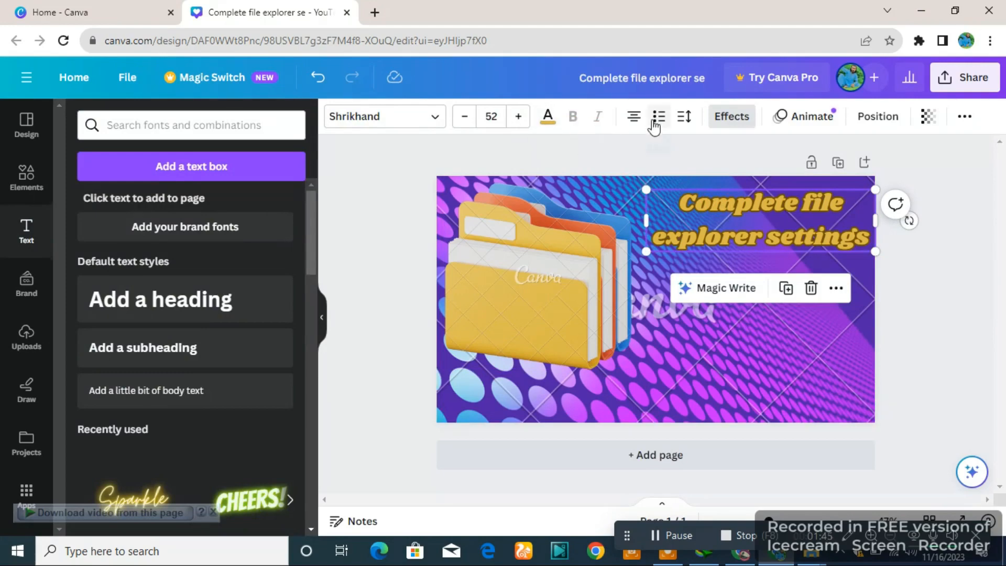
left_click(783, 120)
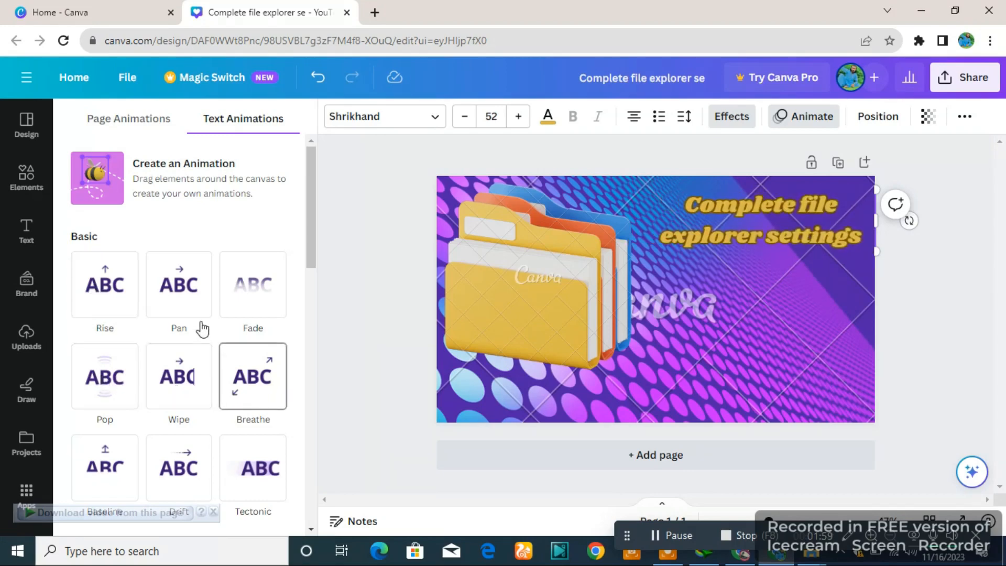
scroll(196, 317, "down", 7)
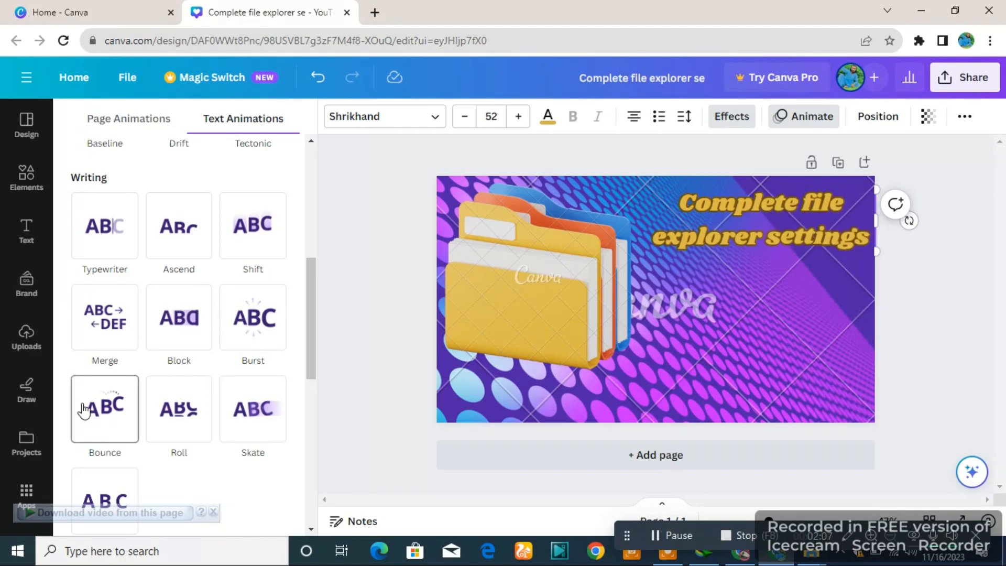
scroll(165, 257, "down", 4)
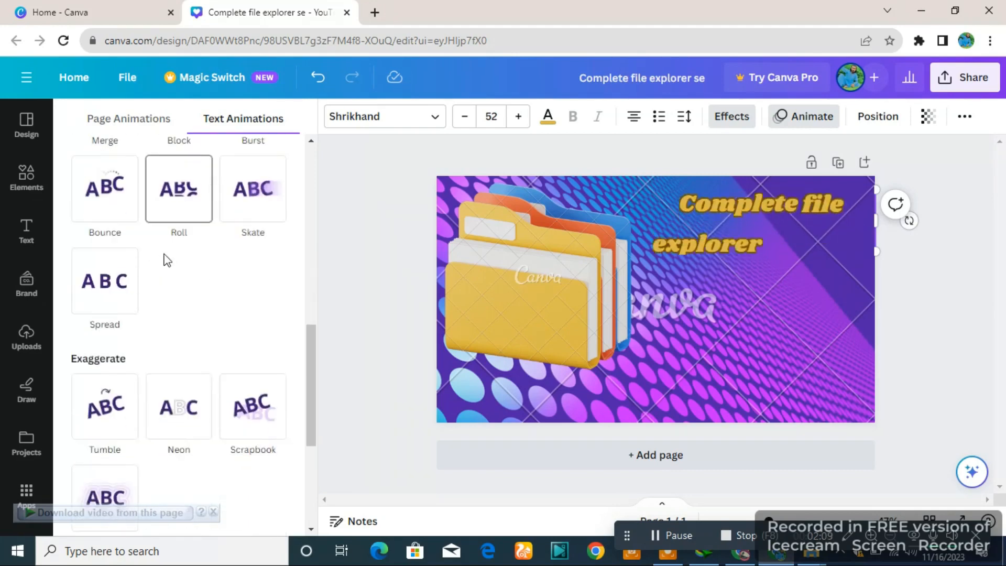
scroll(167, 259, "down", 4)
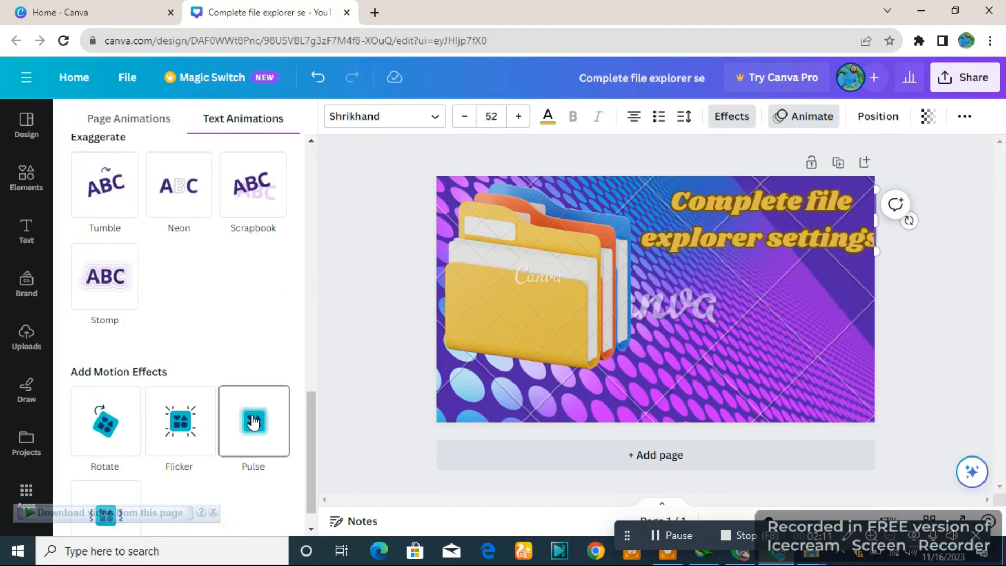
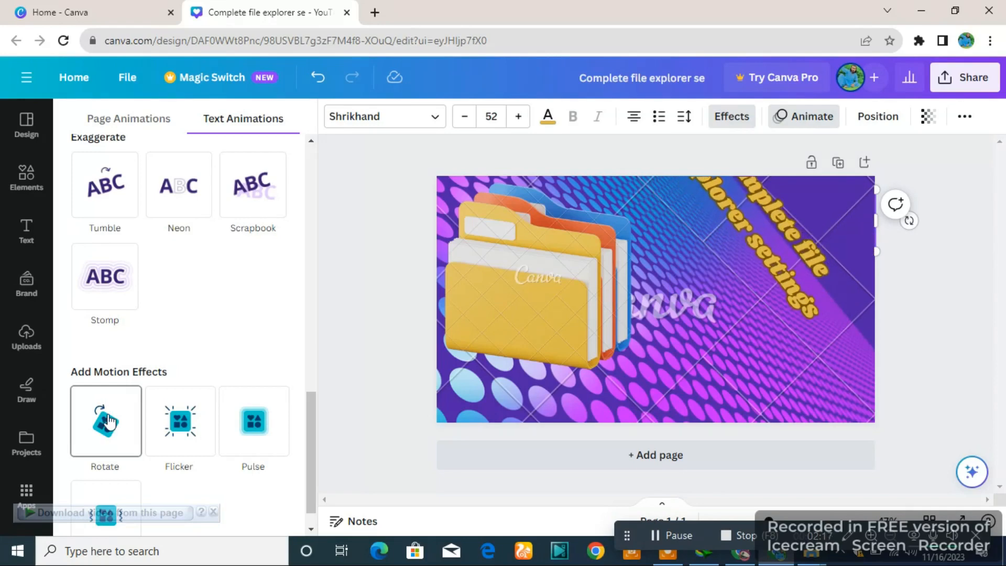
Try the heading's layer order by sending it backward and forward, then to the back and to the front
left_click(889, 117)
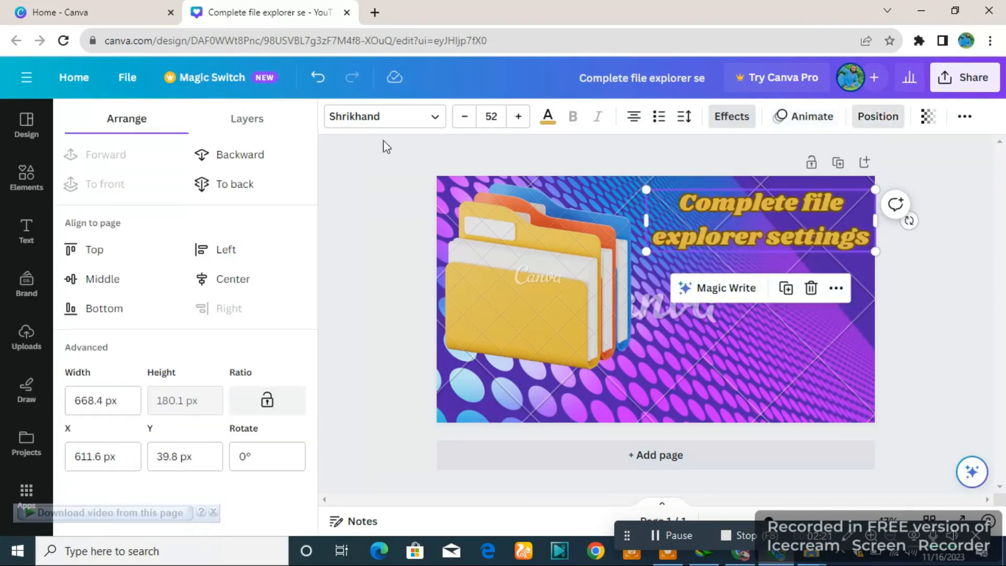
left_click(229, 159)
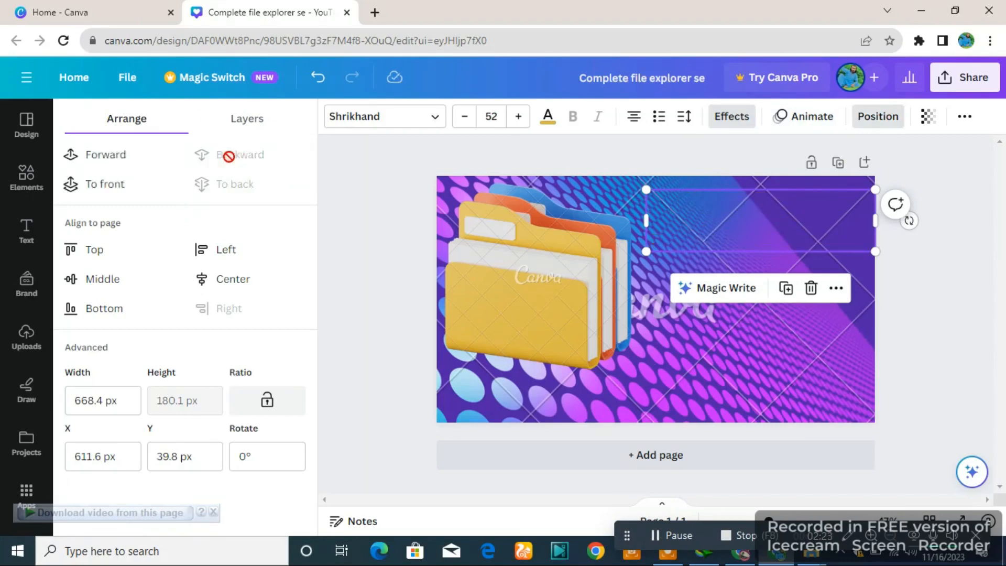
left_click(110, 154)
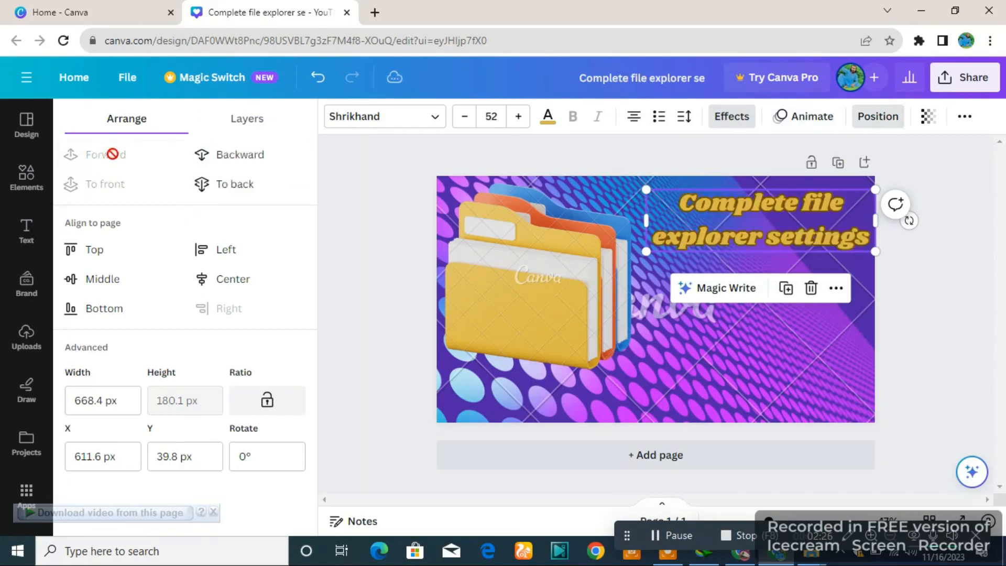
left_click(223, 184)
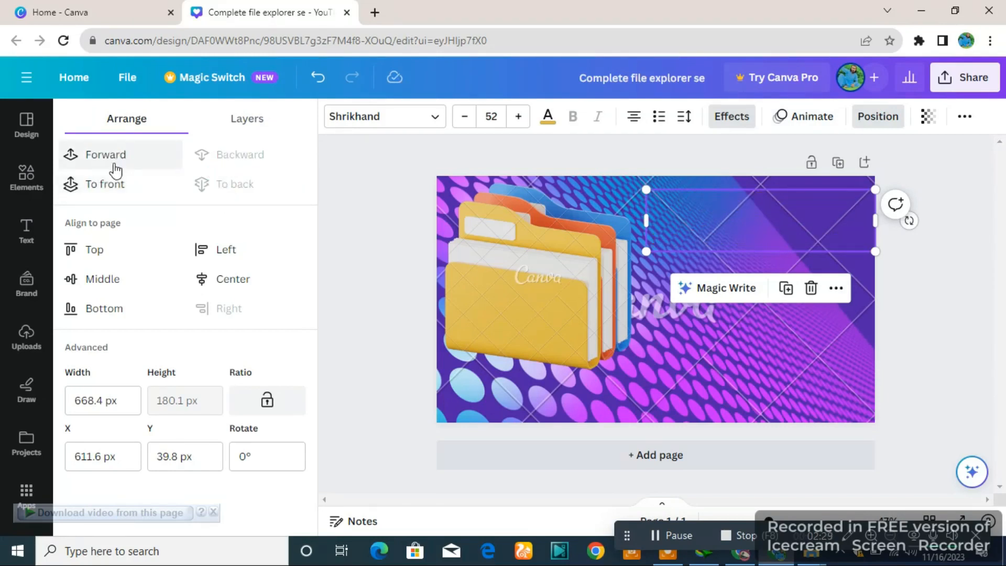
left_click(111, 183)
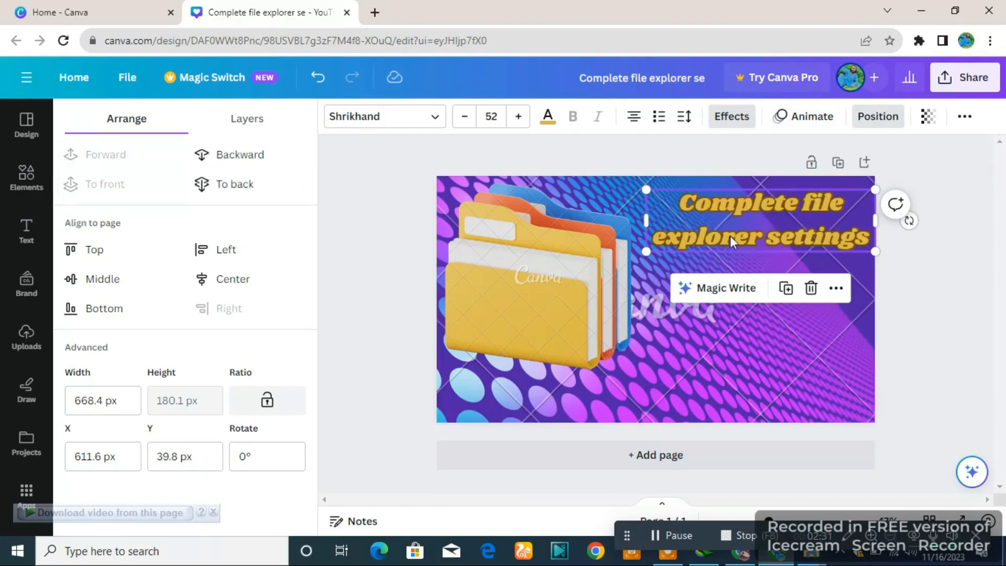
Align the heading to the page's top edge, try left alignment, and align it to the right edge
left_click(87, 250)
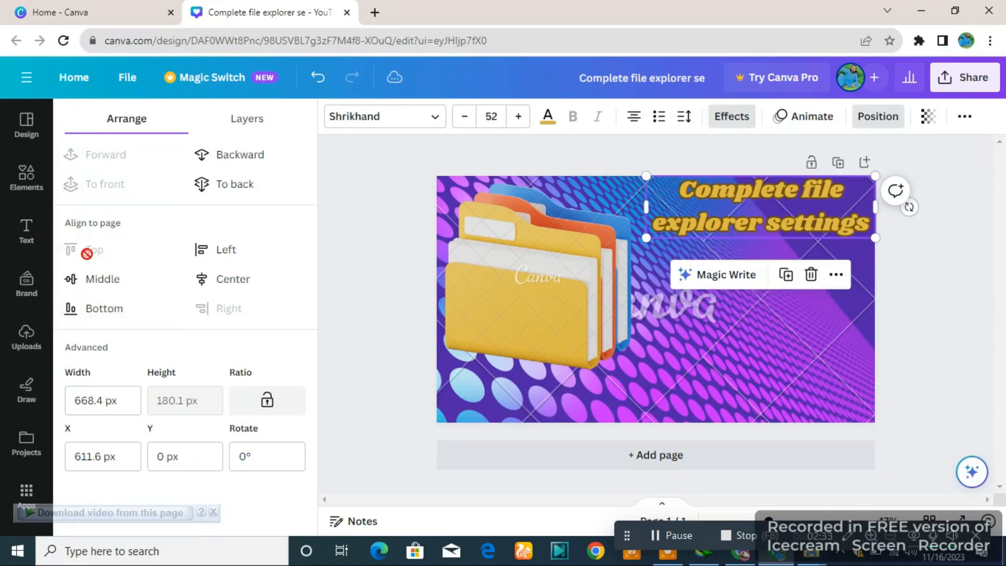
left_click(215, 253)
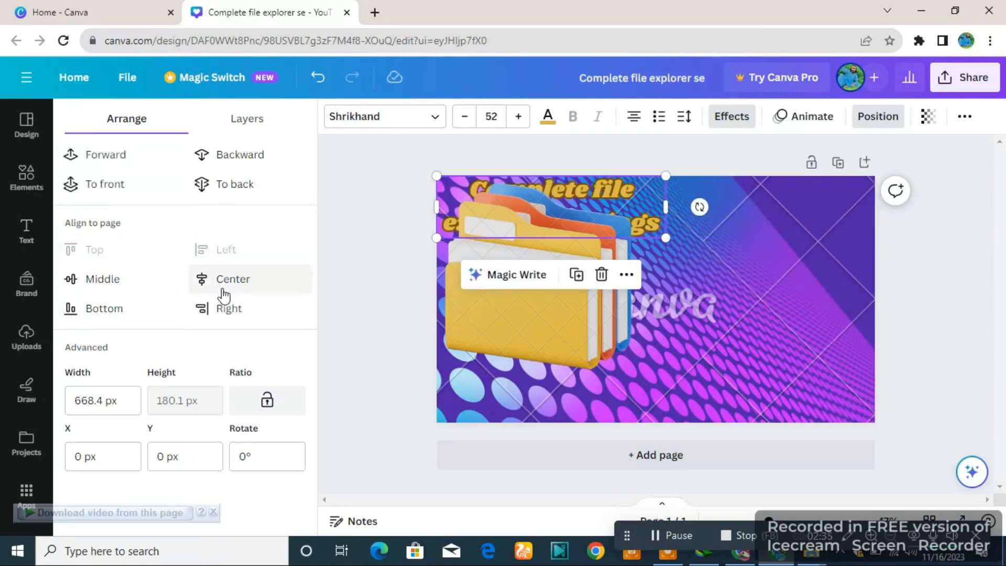
left_click(226, 309)
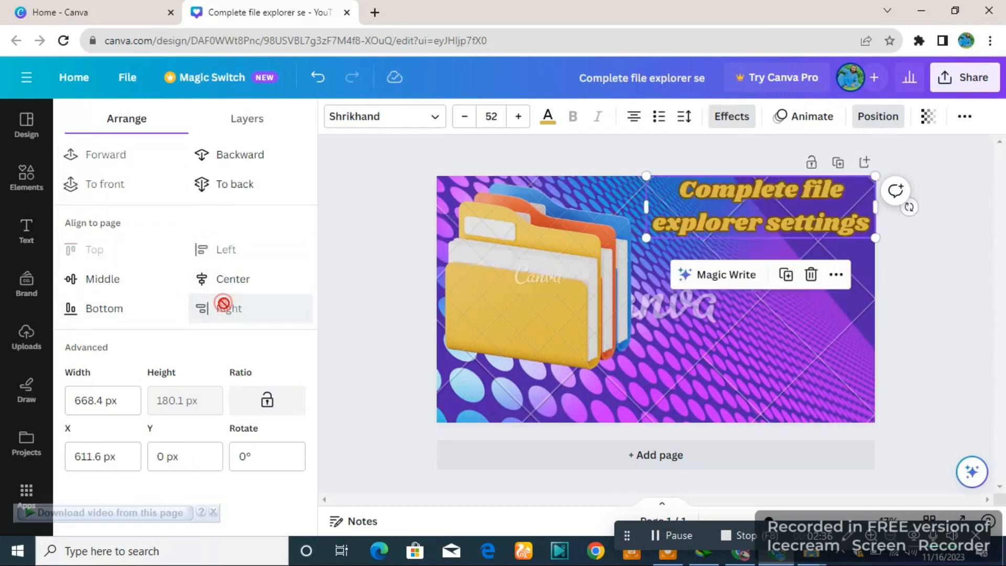
Try aligning the title to the page's bottom and top, and place it freely at about X 590 px, Y 72 px
left_click(99, 311)
left_click(93, 254)
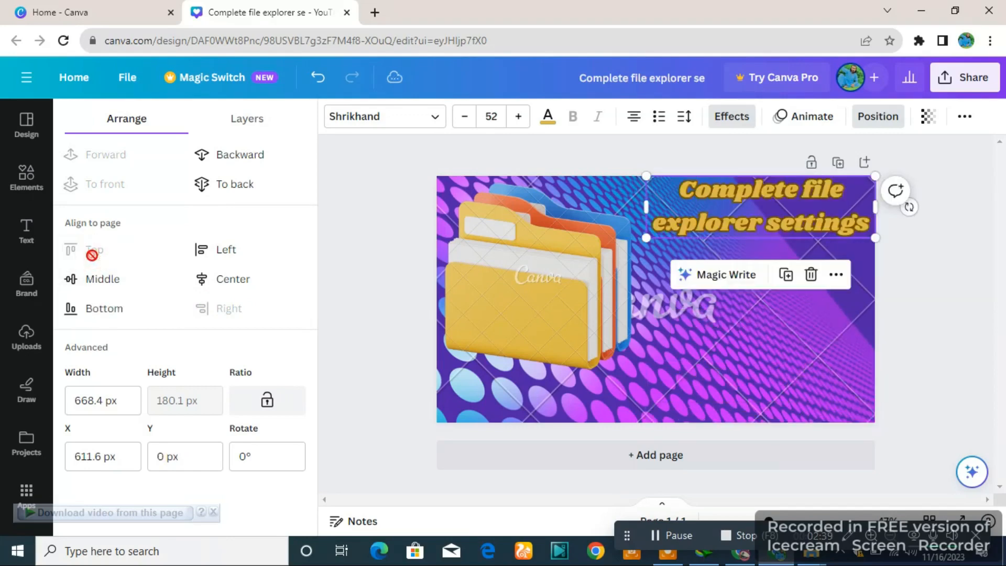
left_click(949, 309)
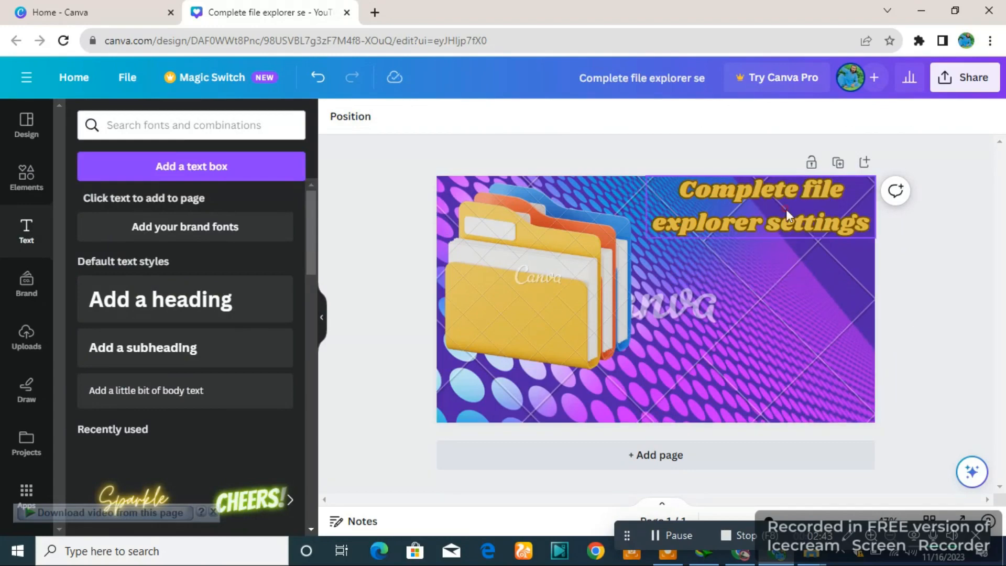
left_click_drag(785, 209, 778, 237)
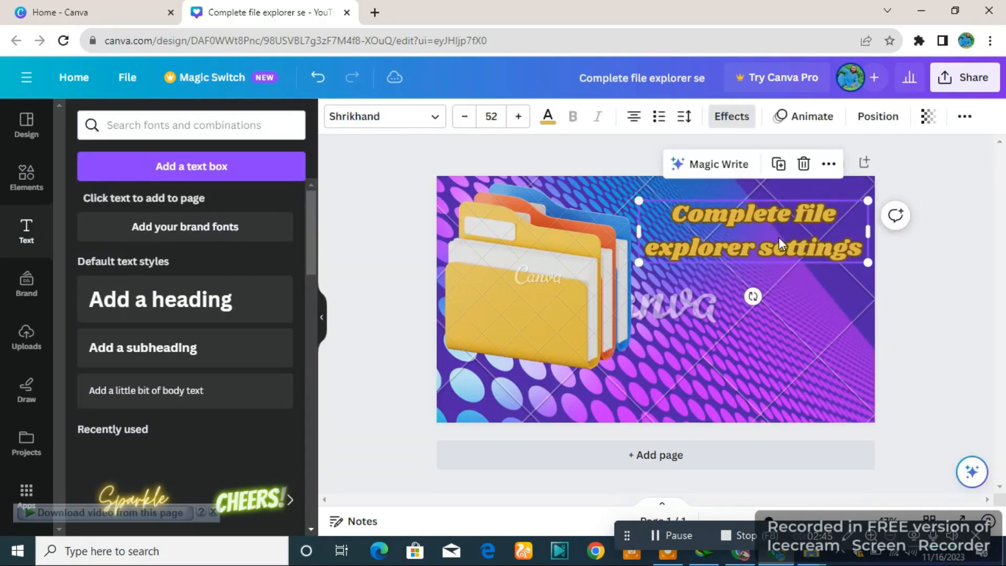
left_click(878, 119)
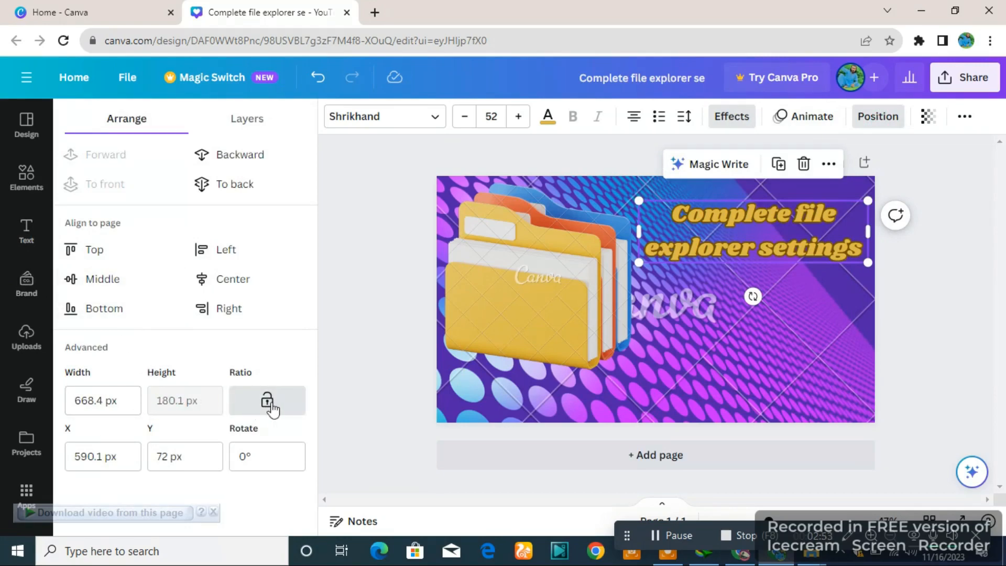
Try the transparency setting on the title text and leave it at 100
left_click(925, 116)
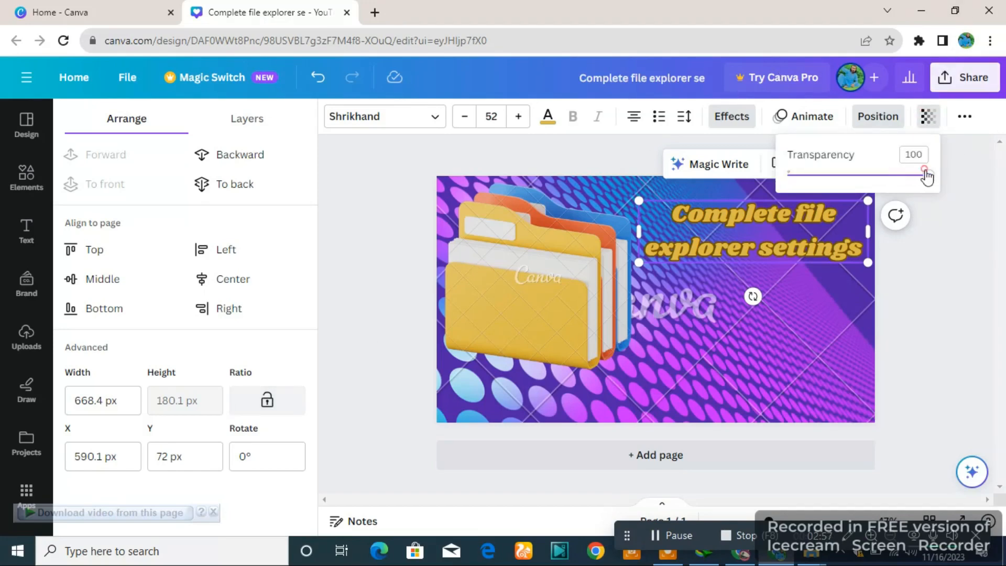
left_click_drag(925, 174, 970, 201)
left_click(973, 217)
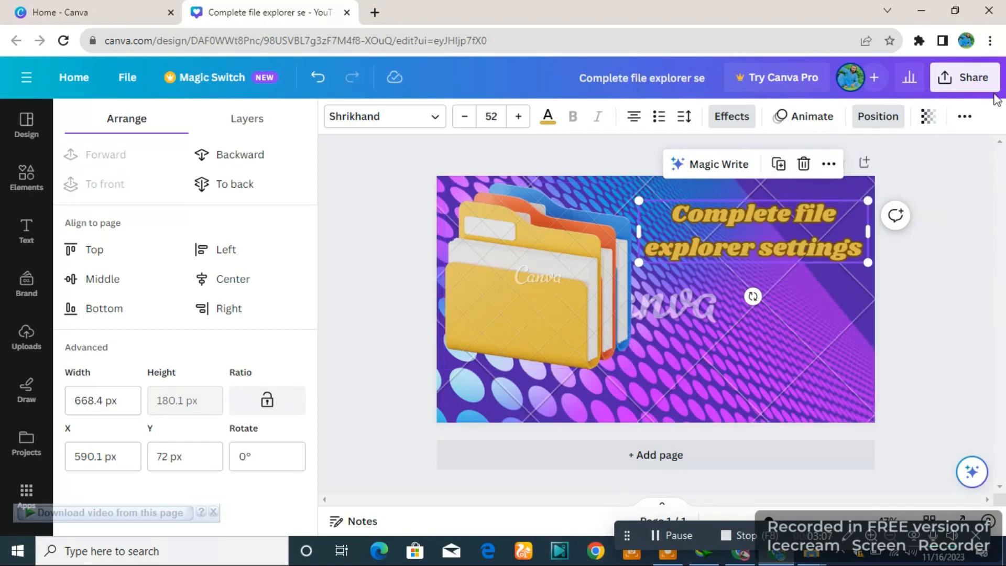
Apply underline, strikethrough and uppercase formatting to the title text
left_click(964, 117)
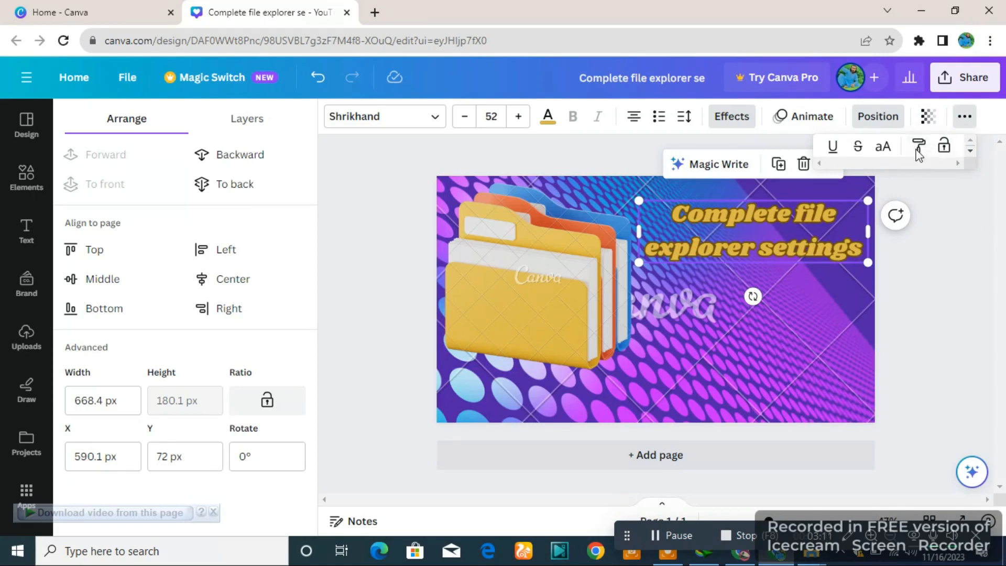
left_click(833, 146)
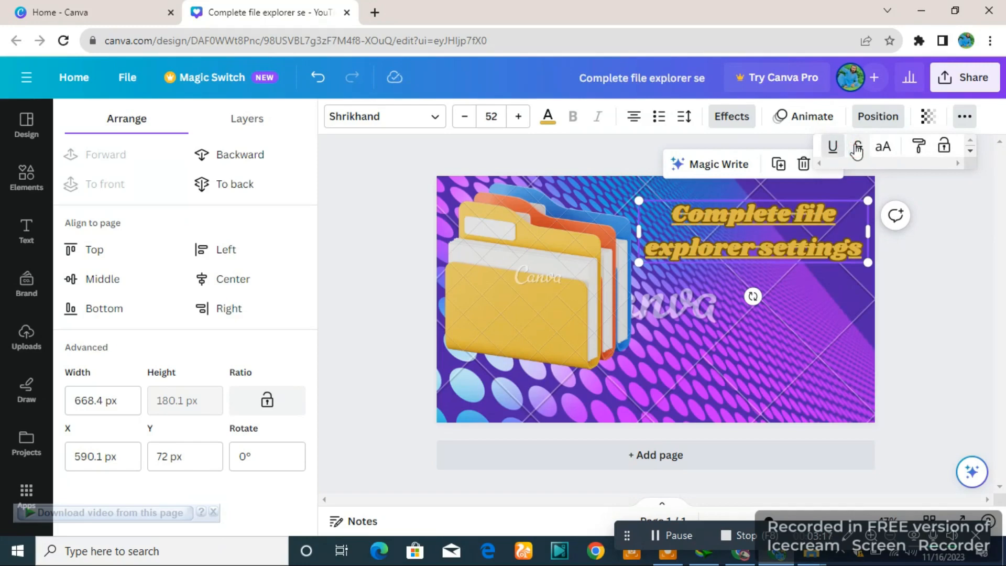
left_click(857, 149)
left_click(881, 147)
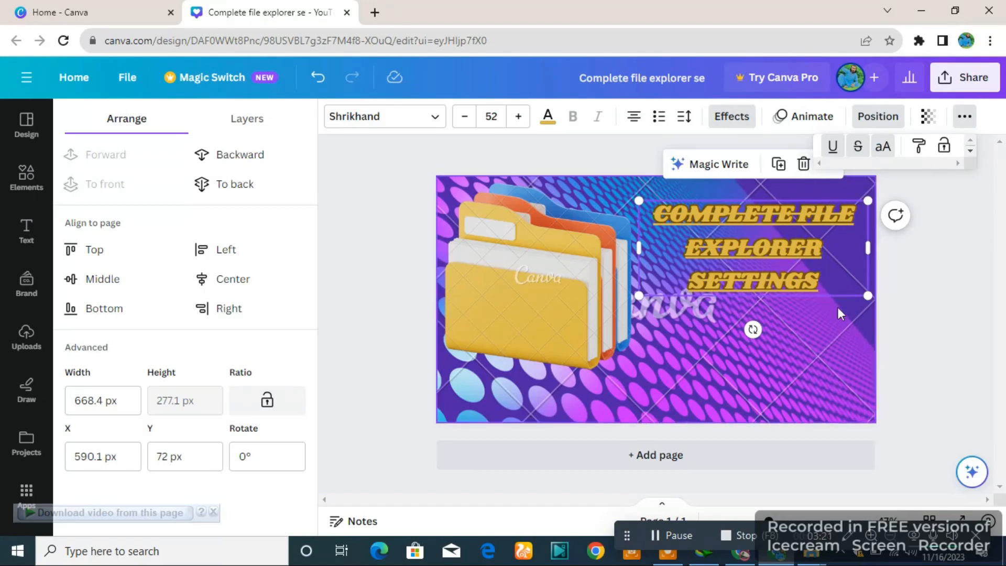
Turn the copy style tool on and off twice for the title text
left_click(919, 148)
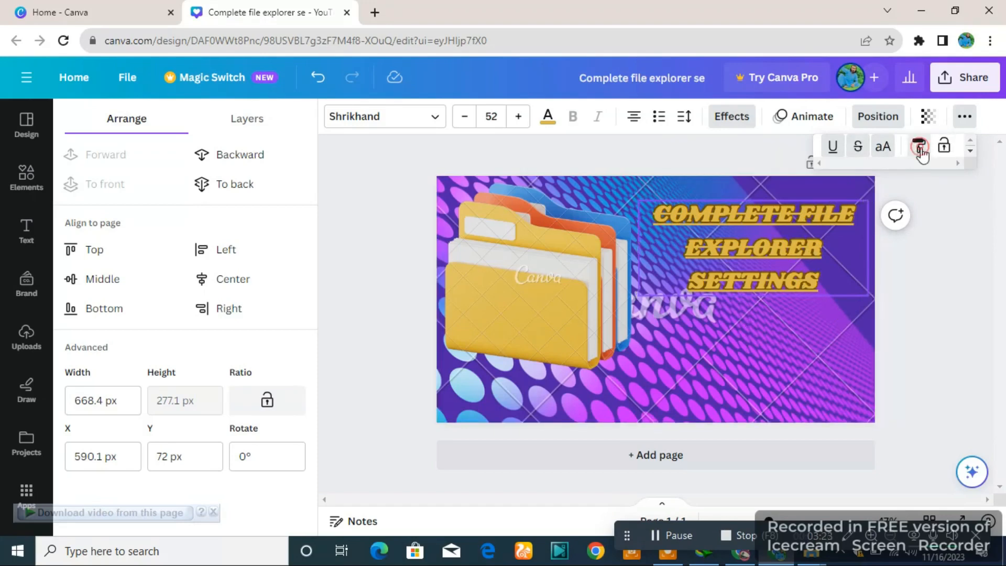
left_click(916, 148)
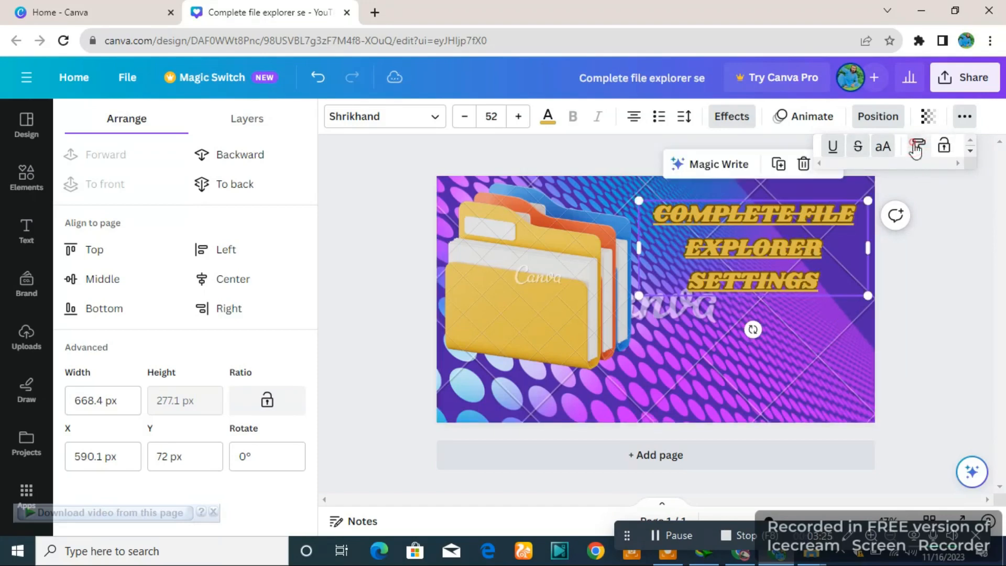
left_click(916, 148)
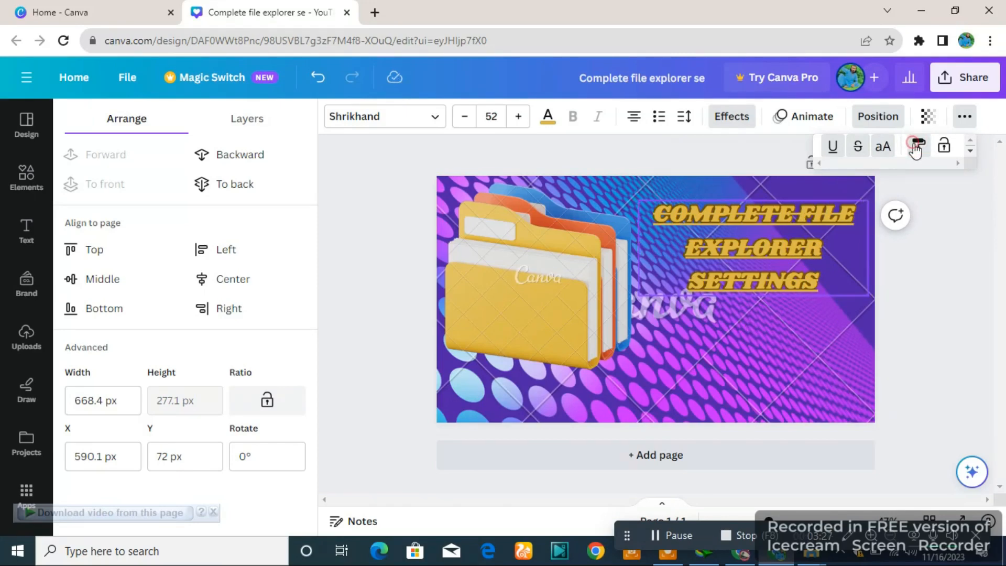
left_click(916, 148)
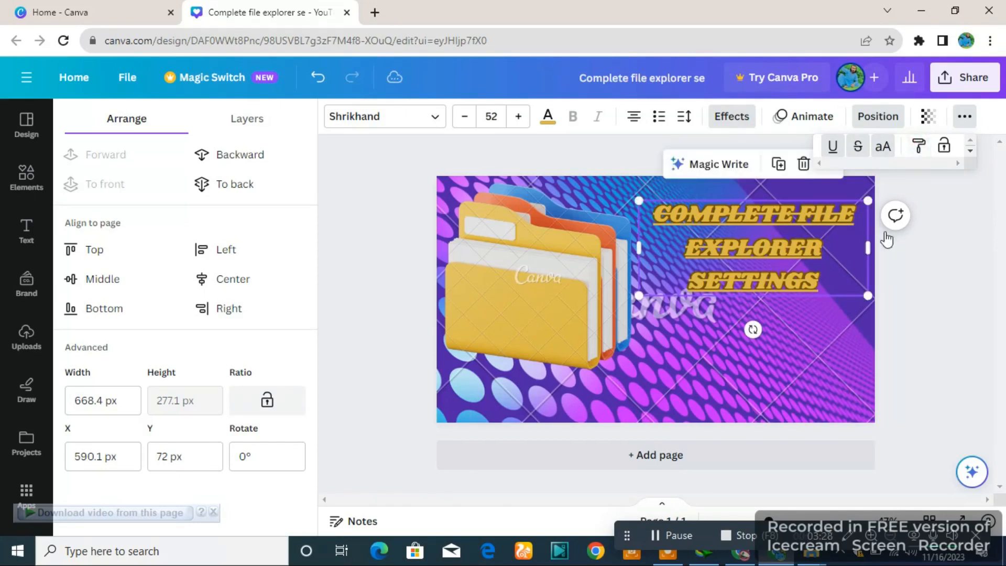
Lock the title text box, and try locking and unlocking the page
left_click(943, 154)
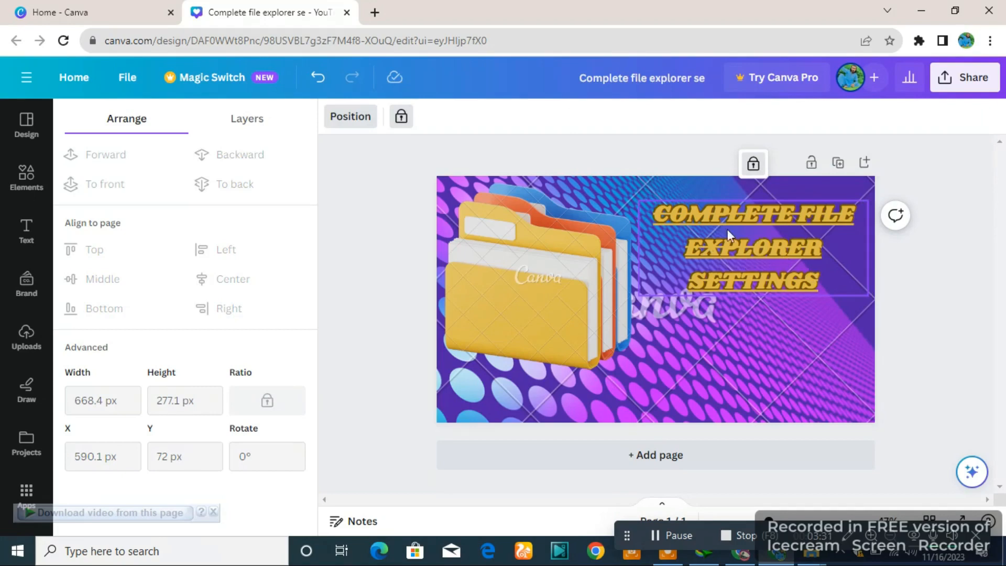
left_click(791, 276)
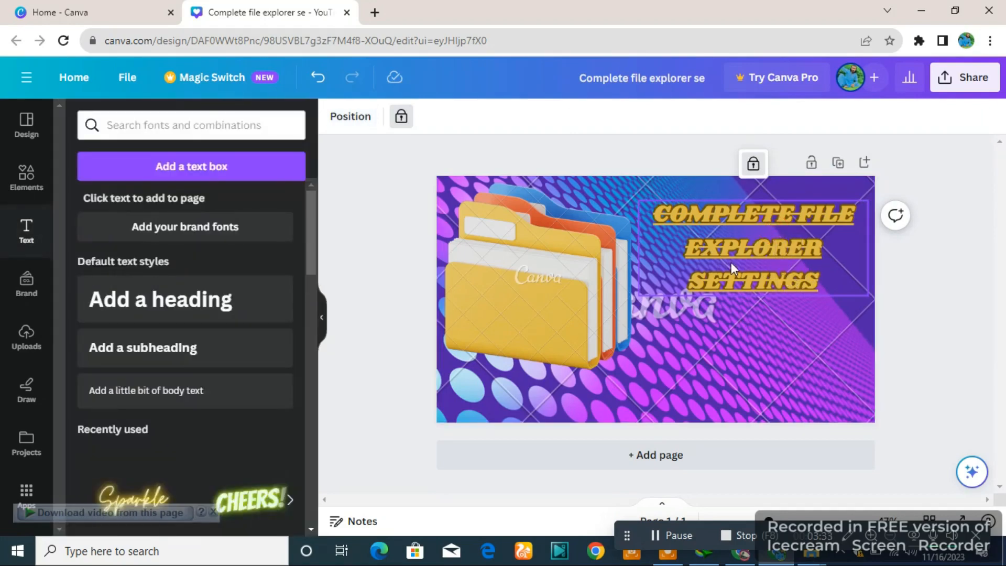
left_click(940, 298)
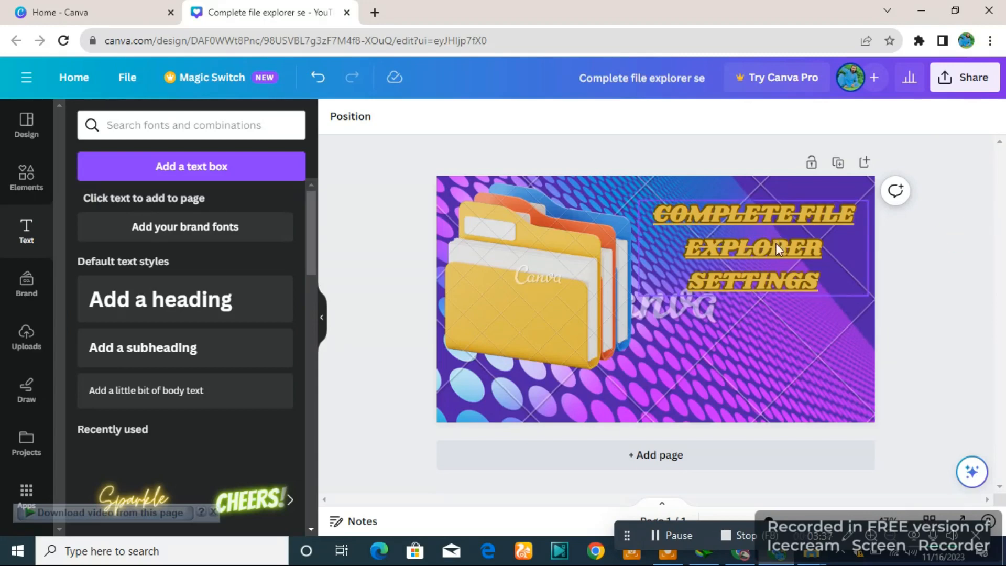
left_click(810, 164)
left_click(812, 163)
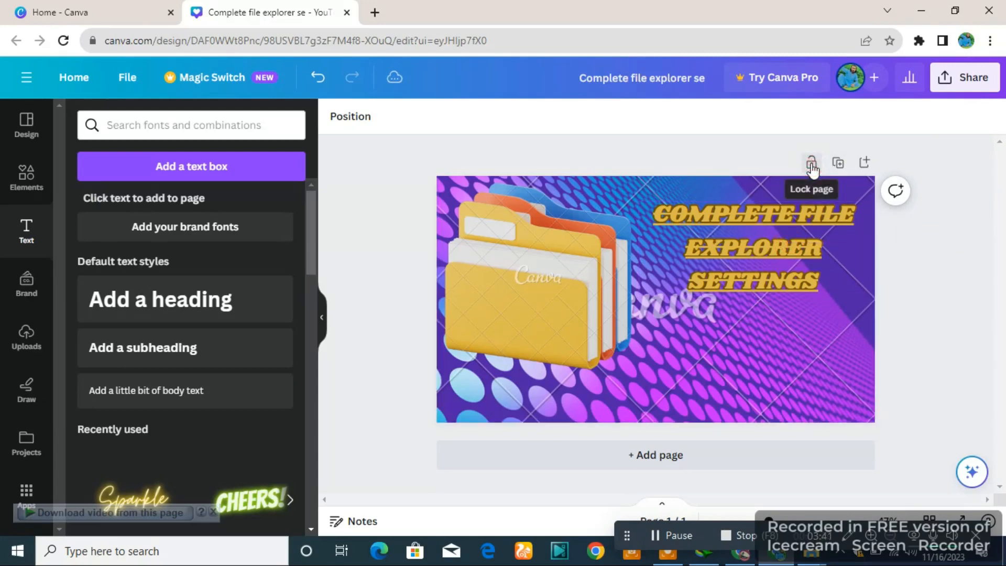
left_click(801, 229)
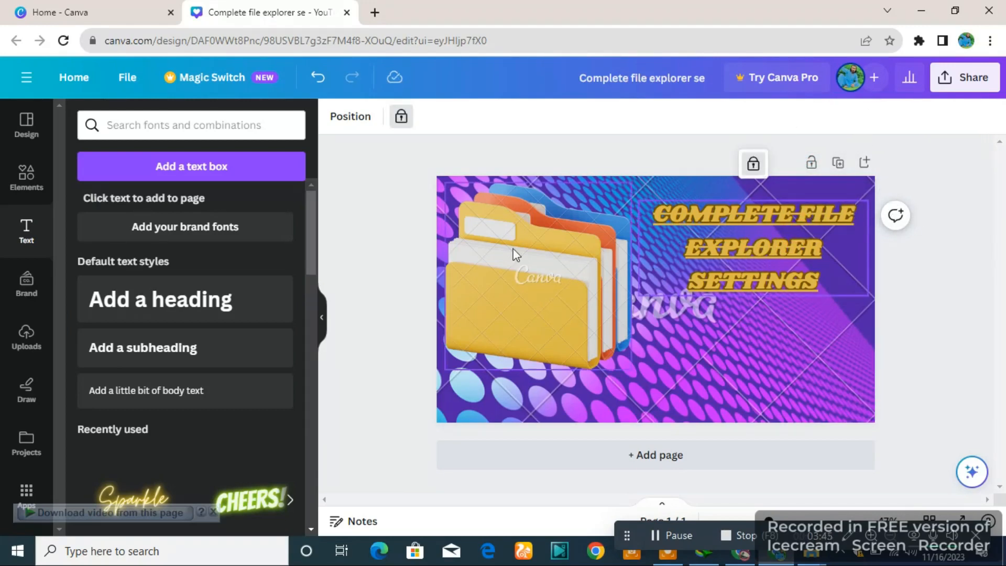
left_click(513, 267)
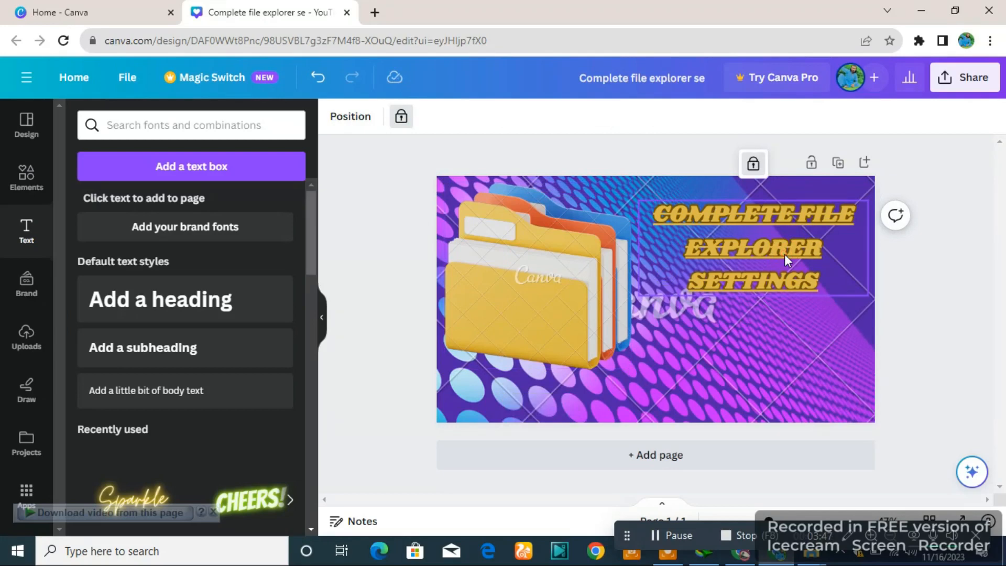
Undo the title's lock along with its uppercase, strikethrough and underline formatting
key("ctrl+z")
key("ctrl+z")
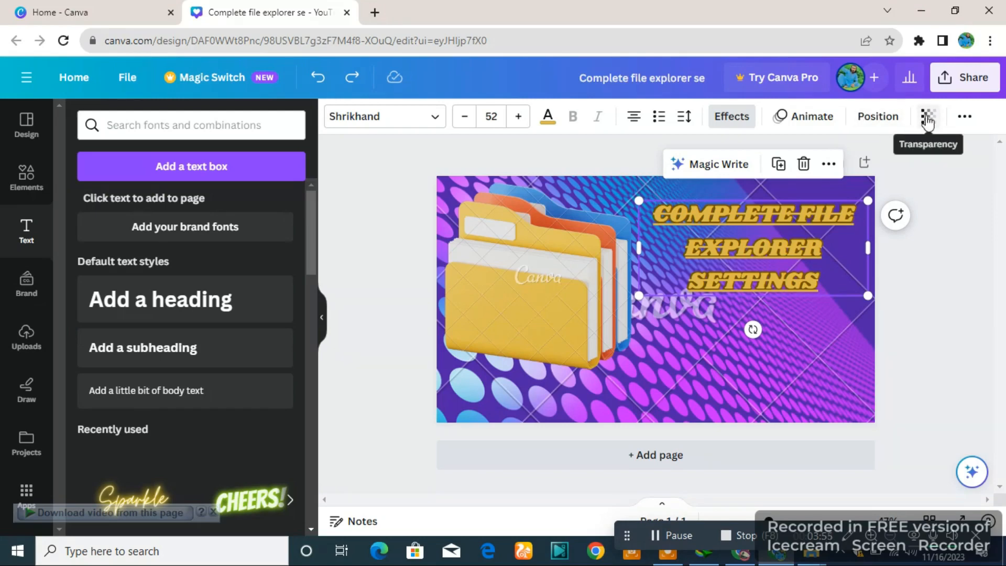
key("ctrl+z")
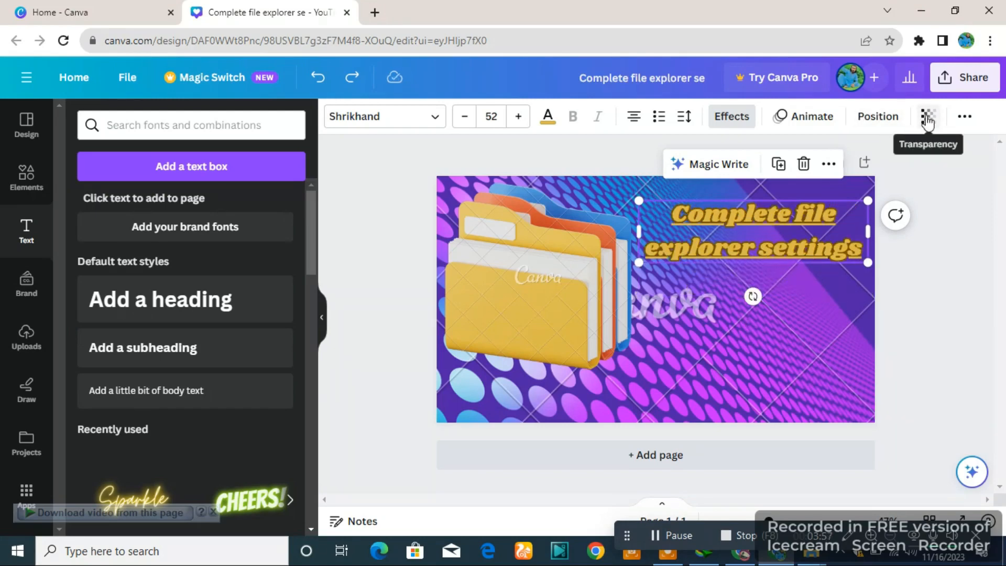
key("ctrl+z")
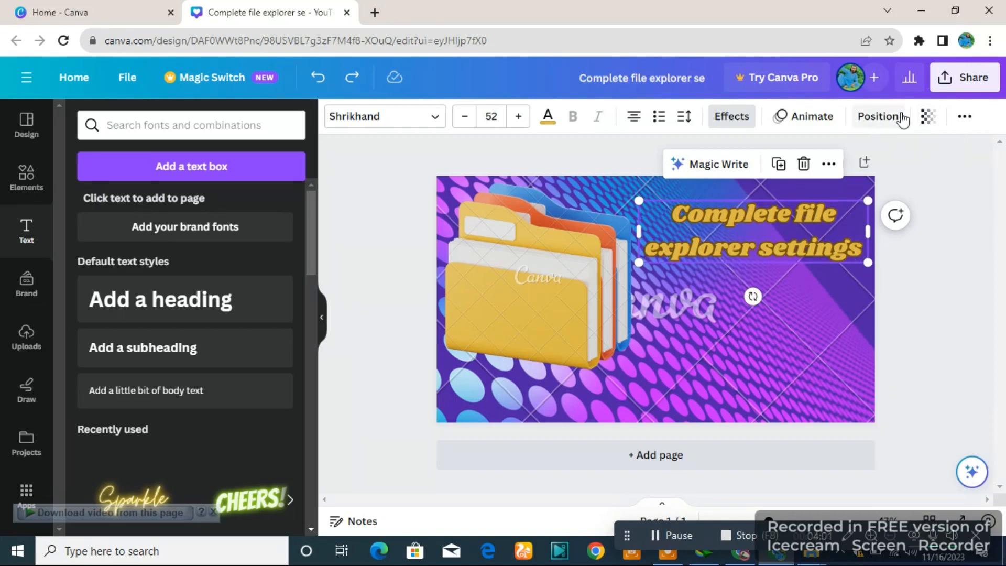
Underline the title text and deselect it
left_click(923, 117)
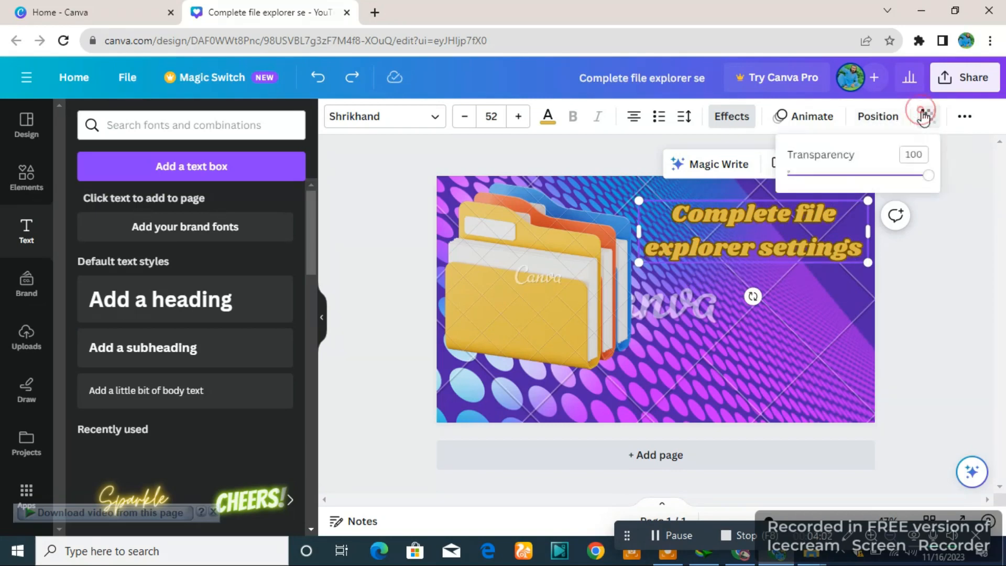
left_click(968, 118)
left_click(832, 146)
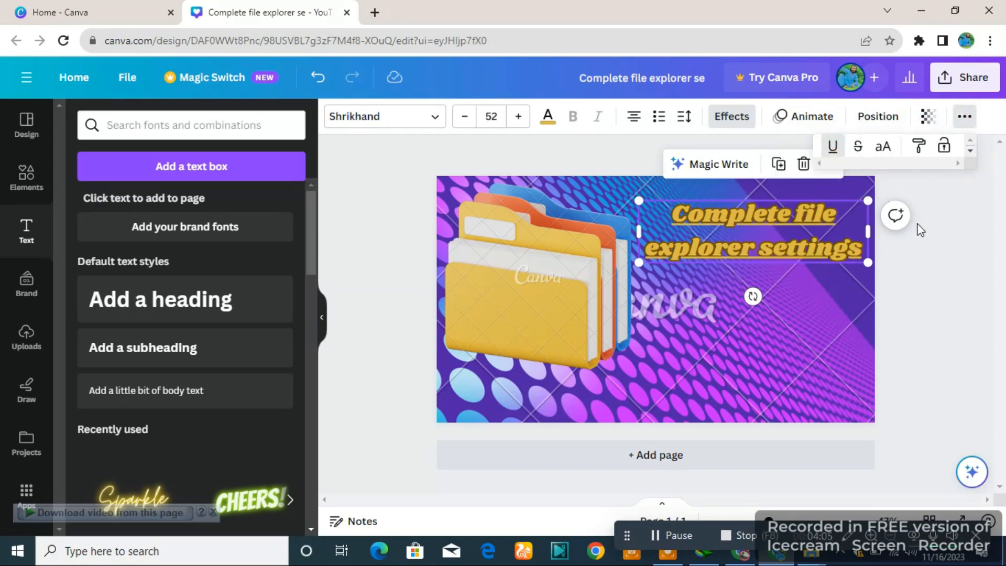
left_click(989, 240)
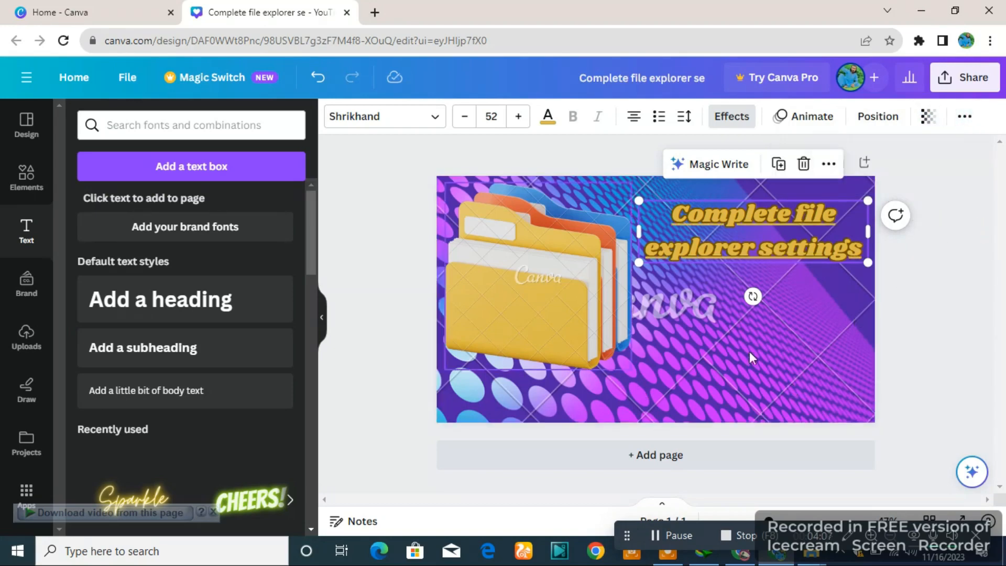
left_click(911, 294)
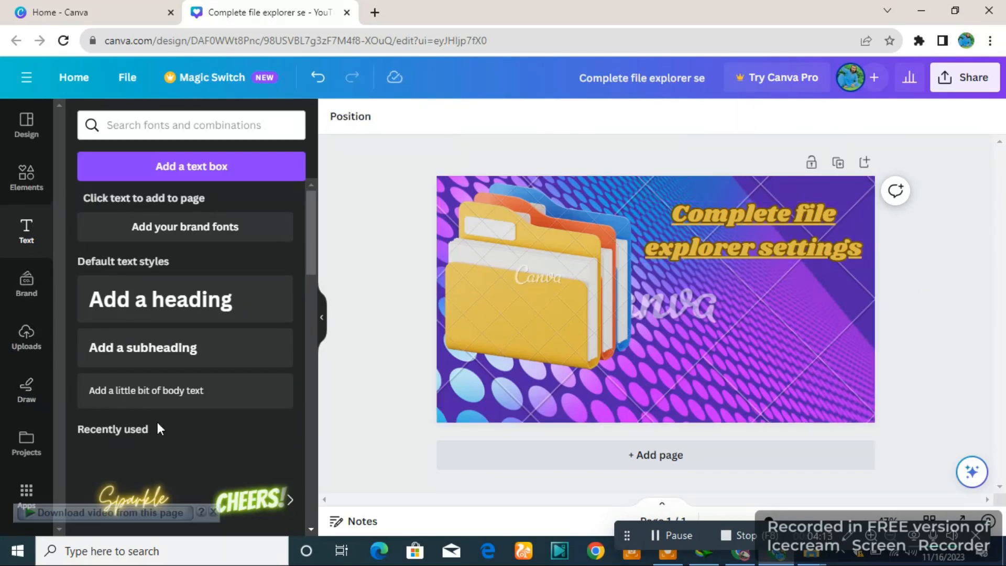
Browse the font combinations, try to add the glowing yellow SHINE preset, and dismiss the upgrade offer
scroll(157, 422, "down", 3)
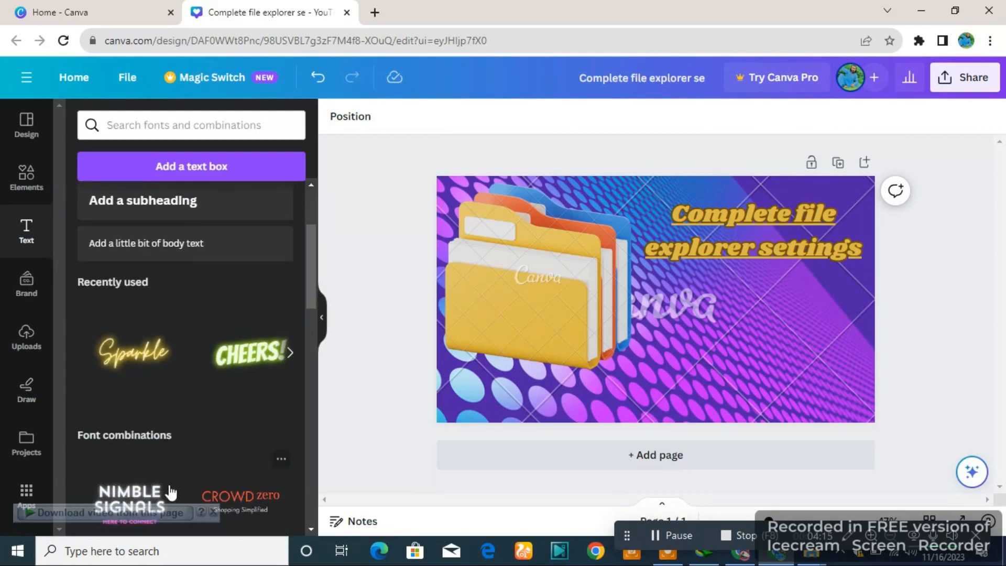
scroll(168, 489, "down", 3)
scroll(157, 413, "down", 1)
scroll(194, 398, "down", 1)
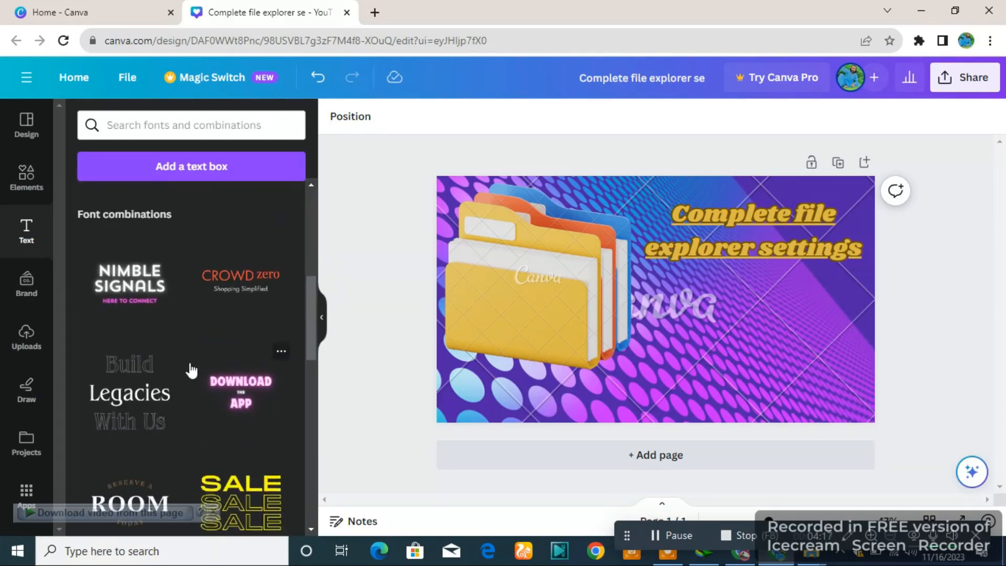
scroll(191, 370, "down", 4)
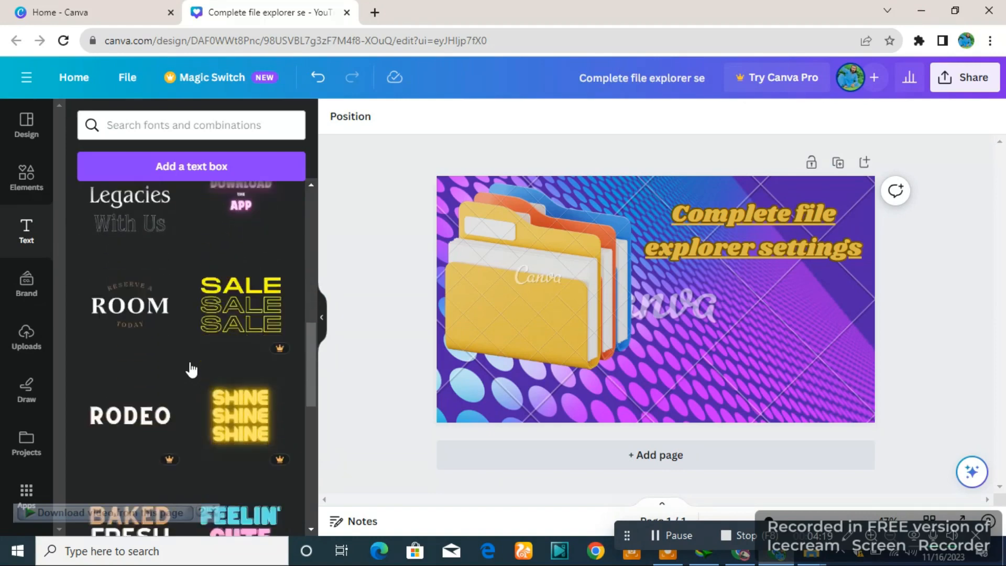
left_click(237, 396)
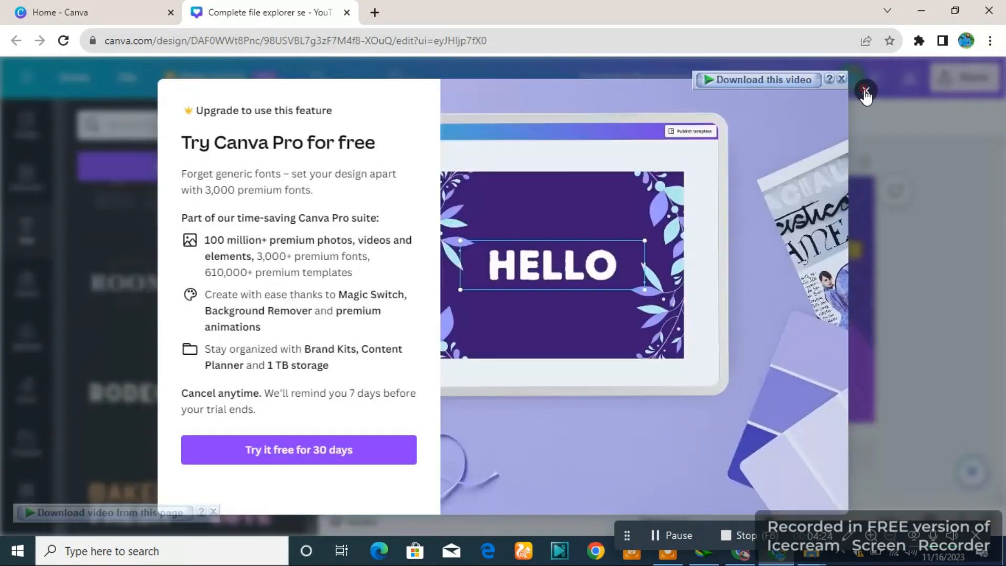
left_click(864, 92)
Look through the font combinations and return to the recently used text presets
scroll(159, 400, "down", 3)
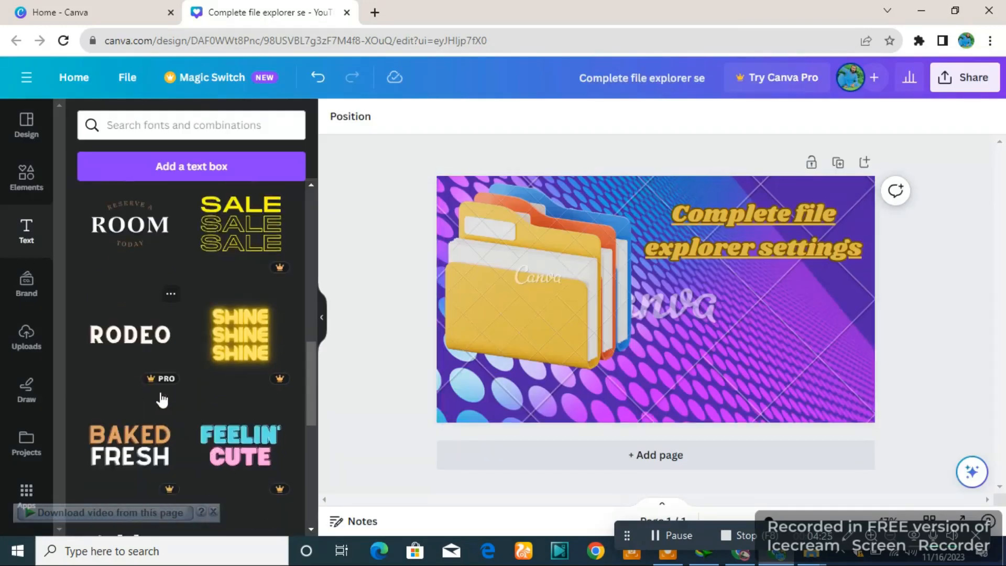
scroll(157, 377, "down", 4)
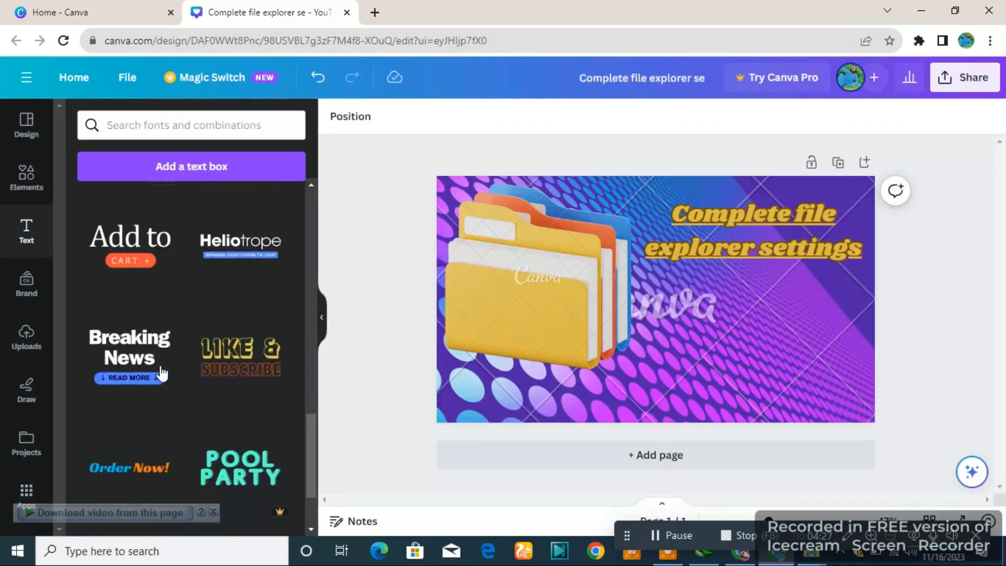
scroll(161, 370, "down", 10)
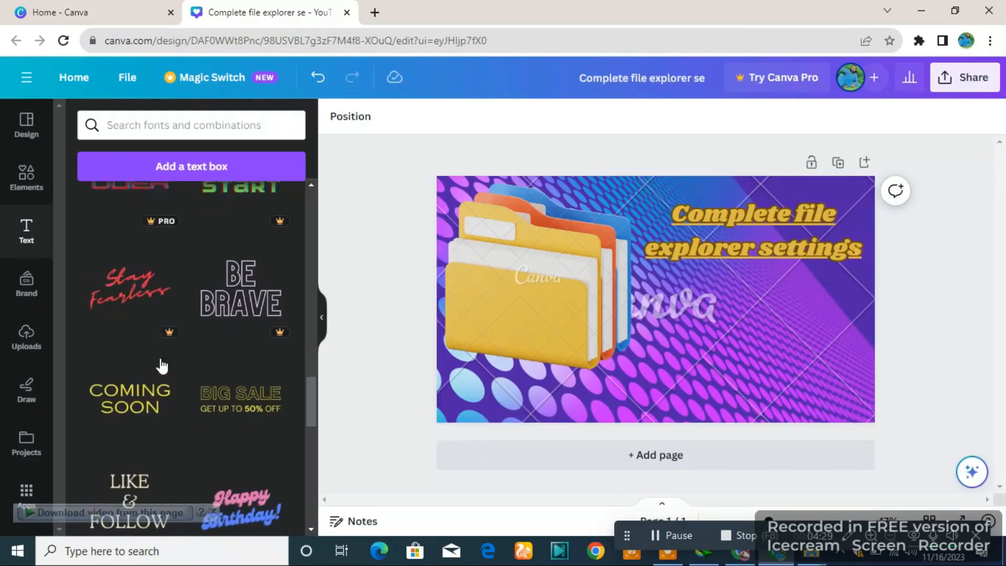
scroll(162, 366, "down", 8)
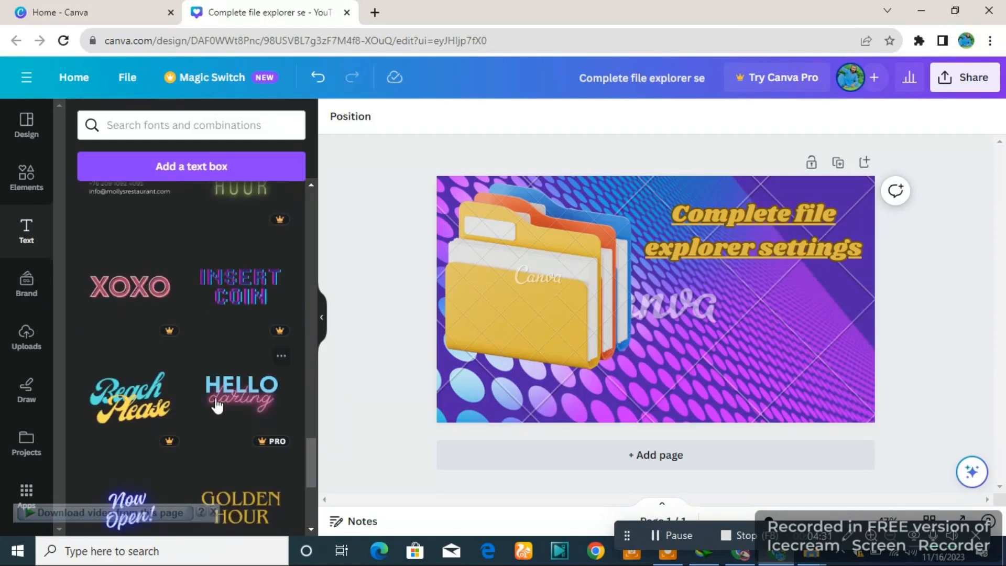
scroll(235, 293, "up", 20)
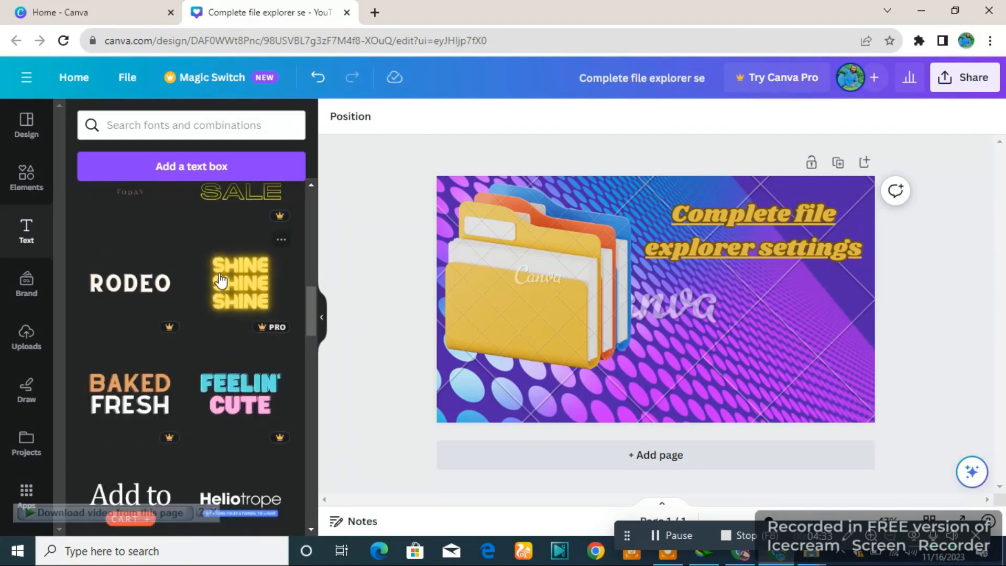
scroll(234, 223, "up", 8)
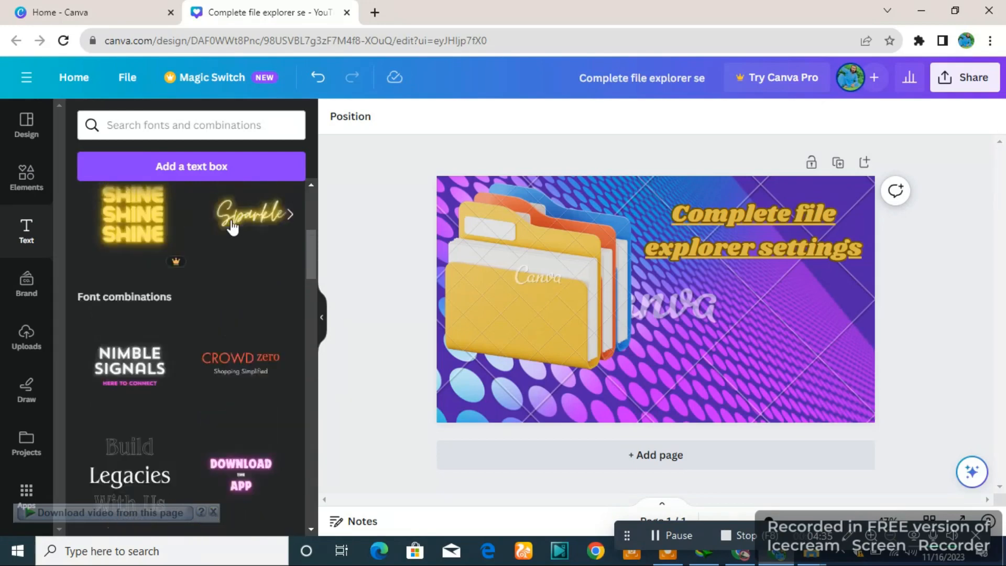
scroll(232, 226, "up", 5)
scroll(230, 230, "down", 3)
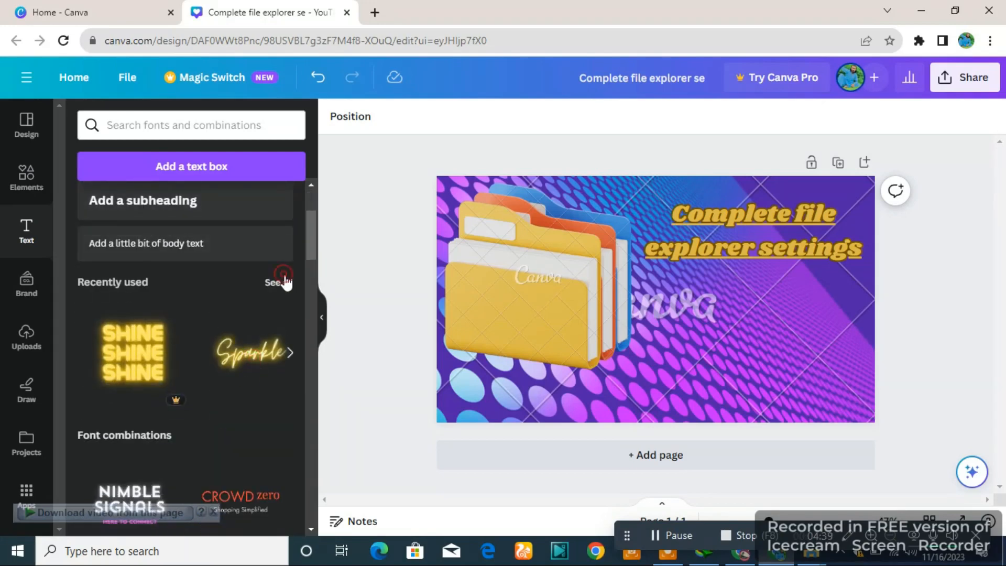
Try the recently used glowing Sparkle text in the lower part of the thumbnail, and delete it
left_click(283, 282)
left_click(211, 342)
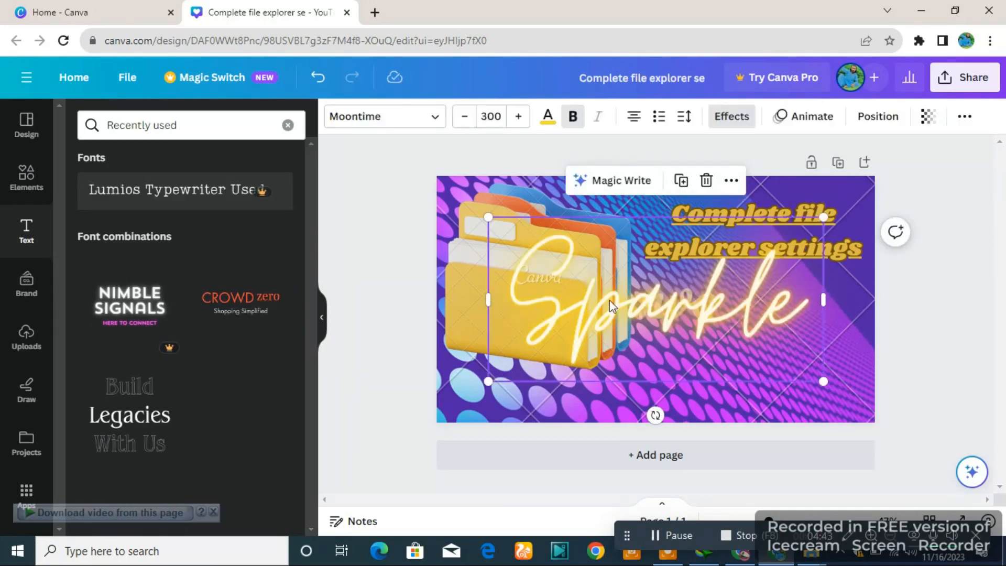
left_click_drag(609, 300, 577, 363)
left_click(943, 309)
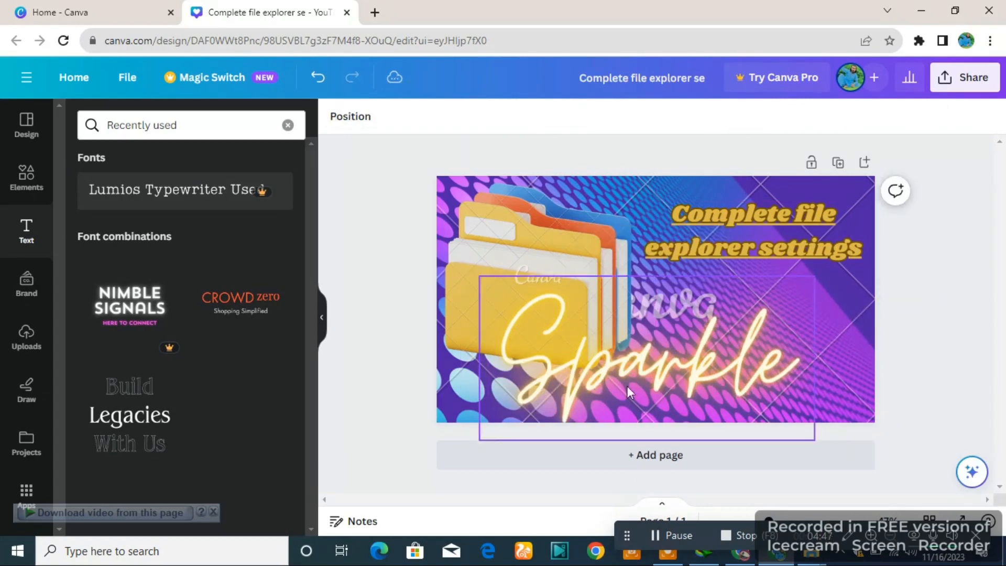
left_click(668, 347)
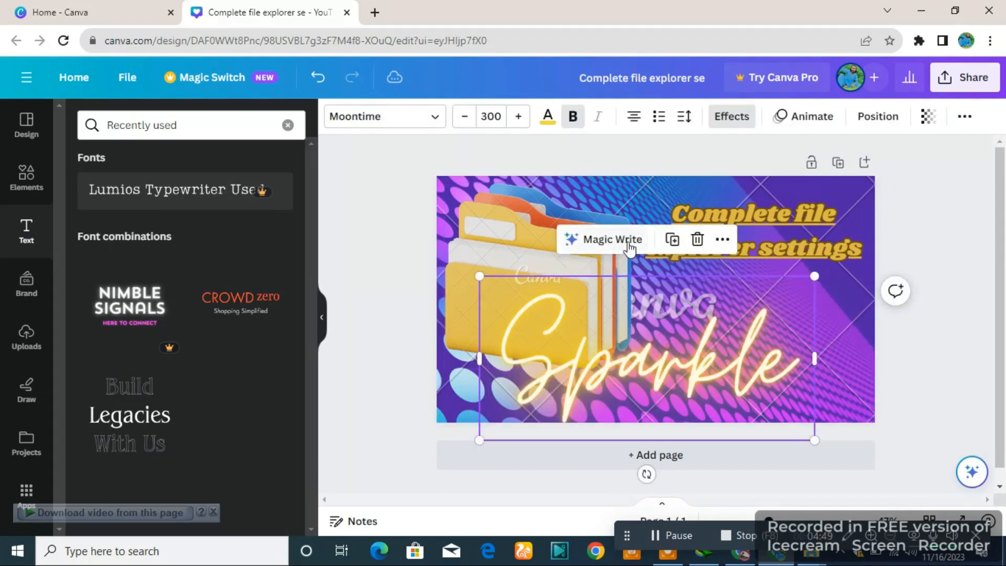
left_click(696, 237)
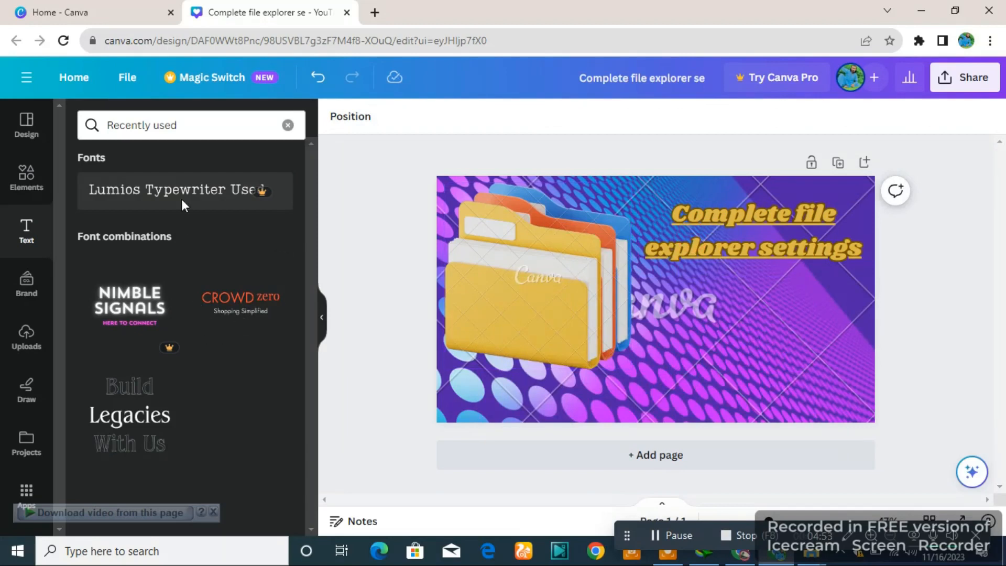
Search the photo elements for "smiling girl"
left_click(188, 124)
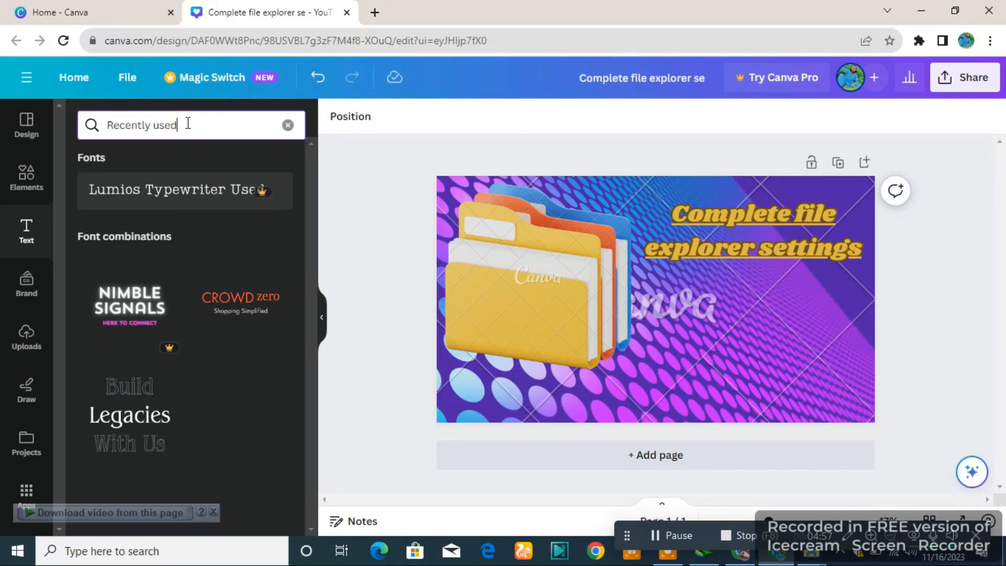
left_click(30, 181)
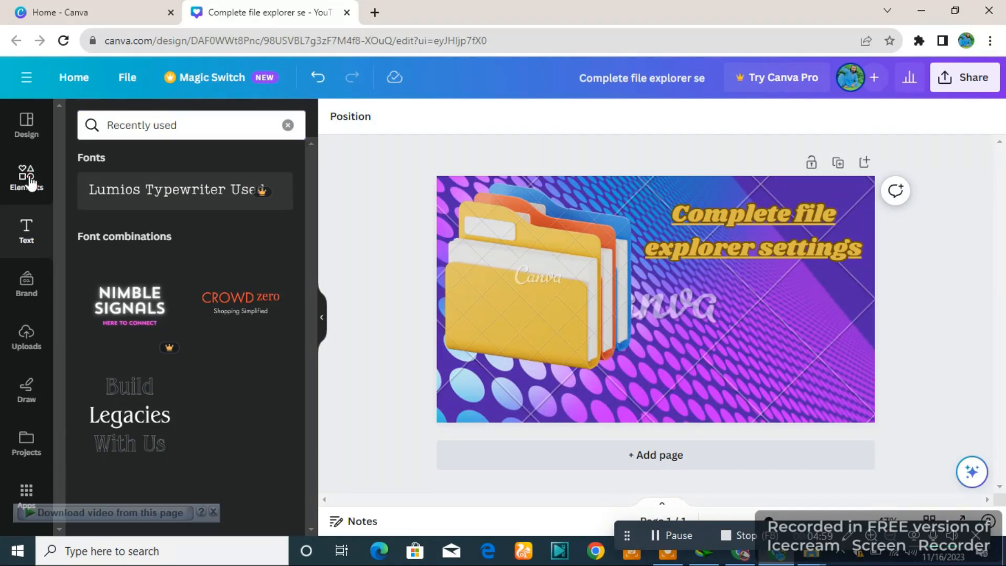
scroll(209, 260, "down", 5)
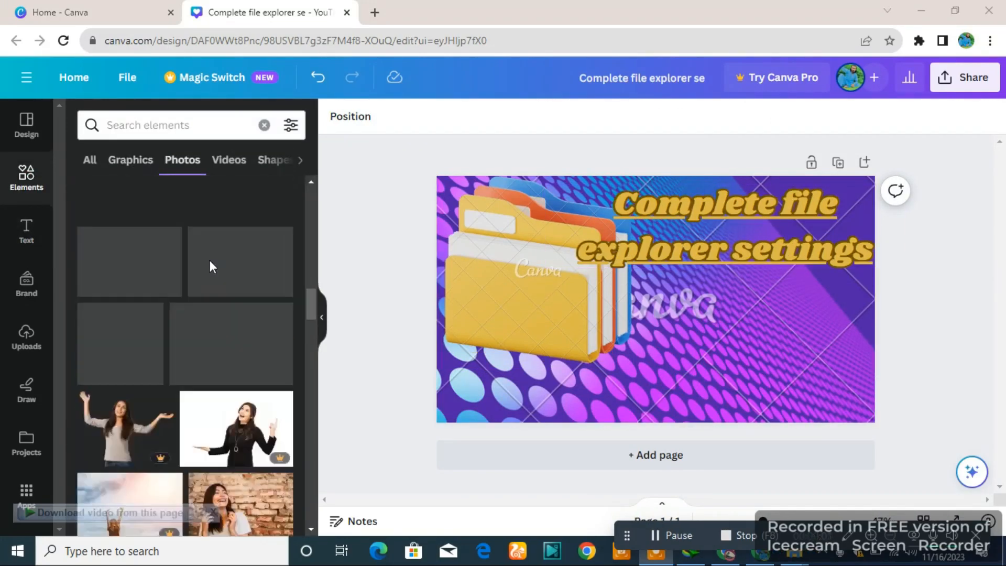
left_click(185, 125)
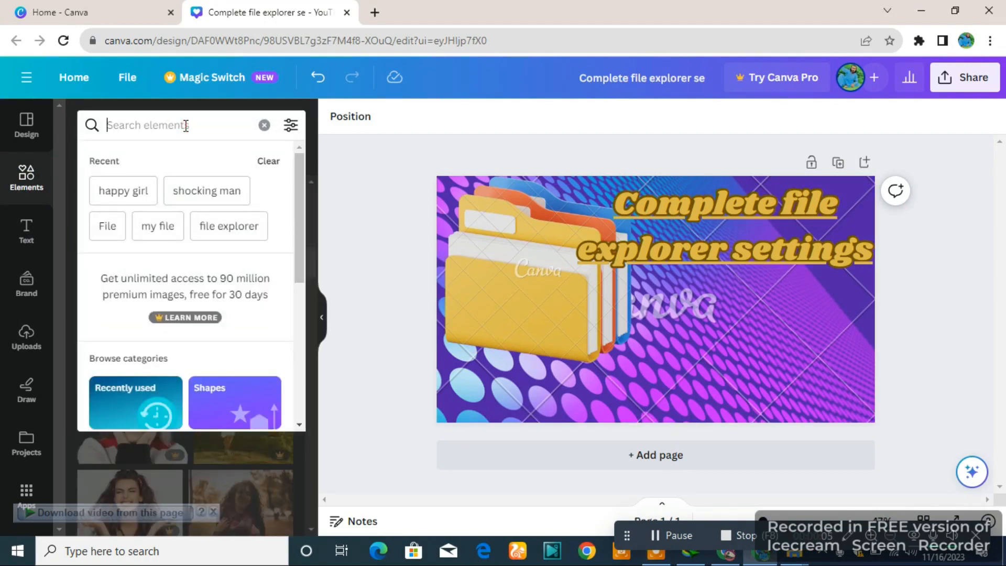
type("sm")
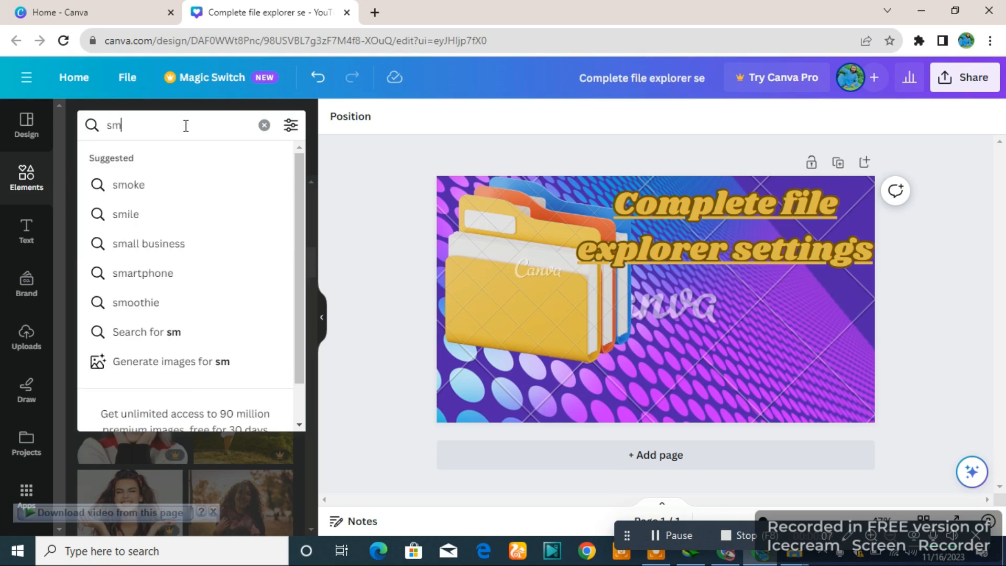
type("ili")
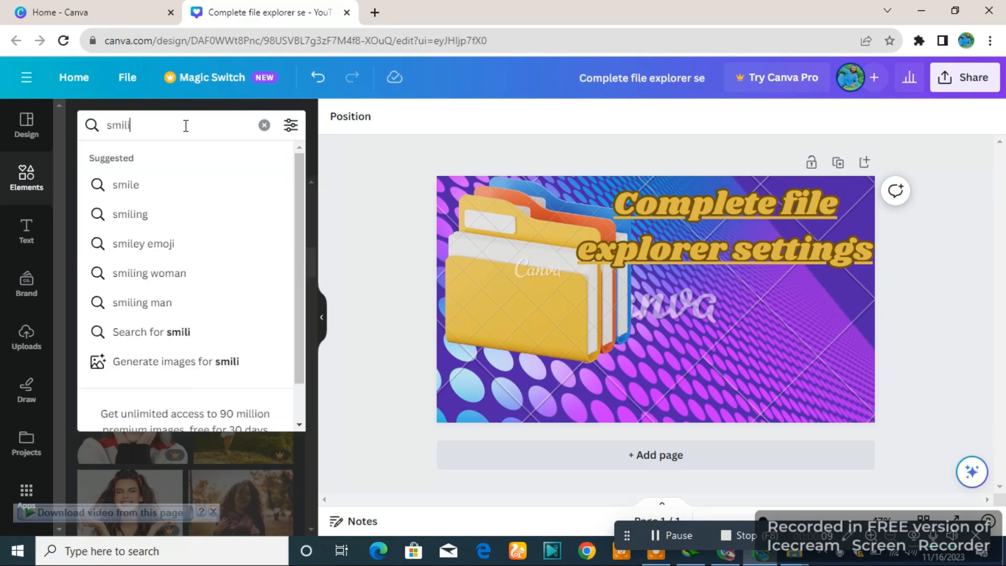
type("ng girl")
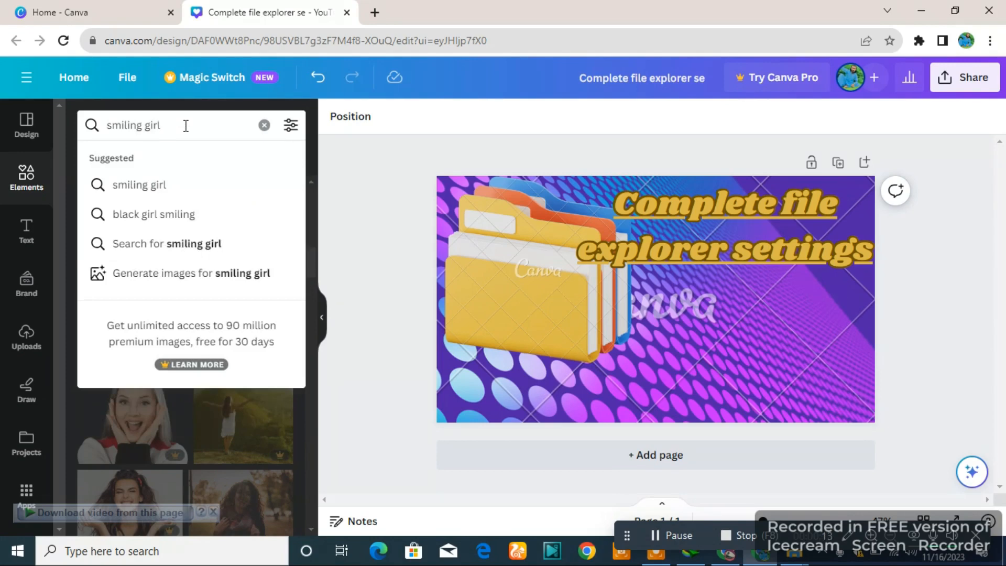
key("Return")
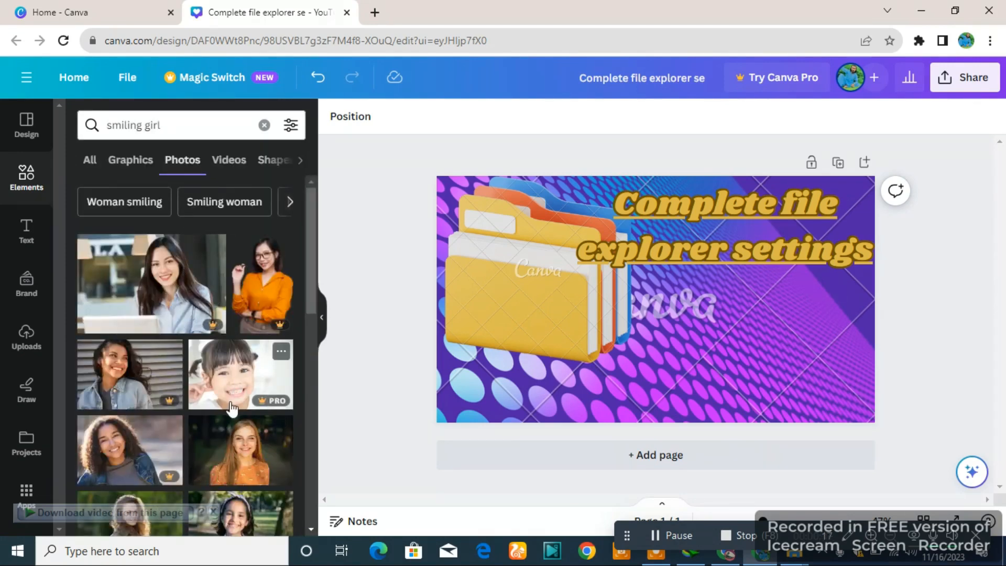
Look through the "smiling girl" photo results for a suitable picture and return to the start of the list
scroll(231, 407, "down", 10)
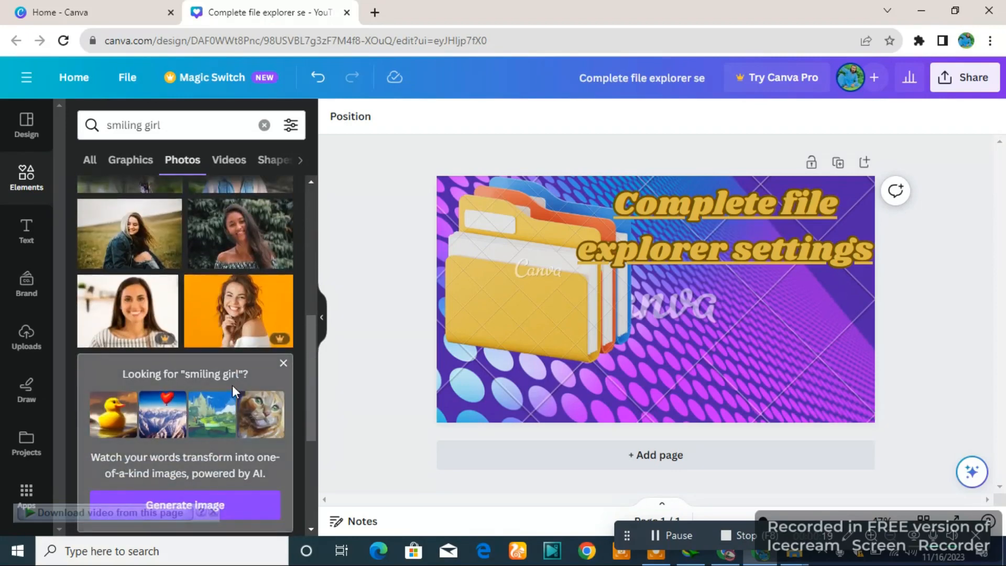
scroll(232, 390, "down", 10)
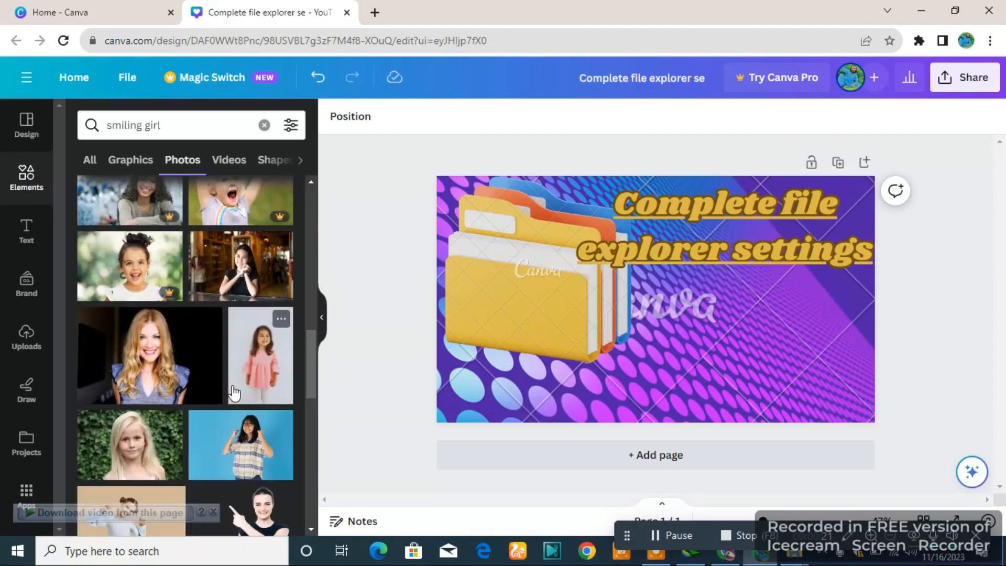
scroll(234, 385, "down", 5)
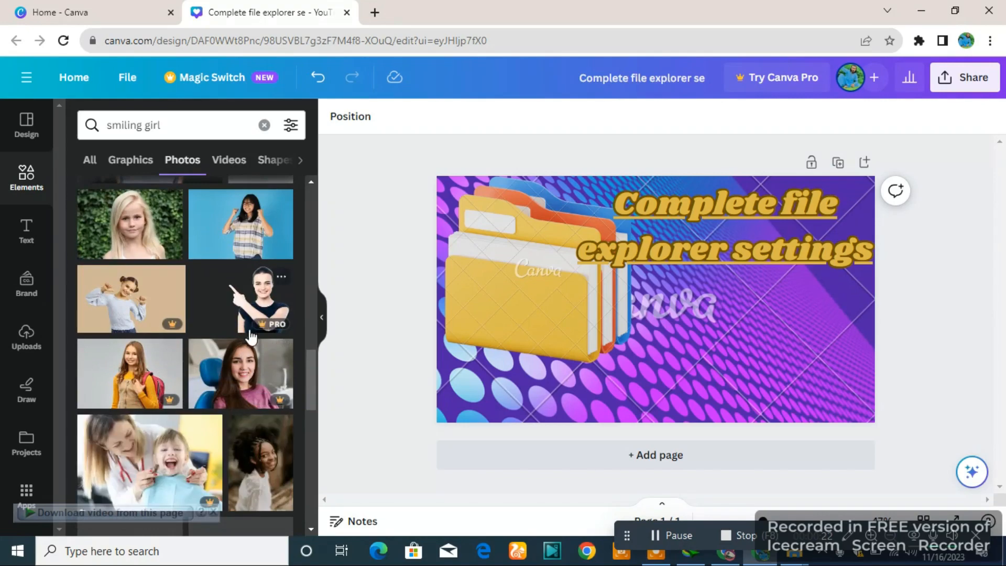
scroll(247, 422, "down", 10)
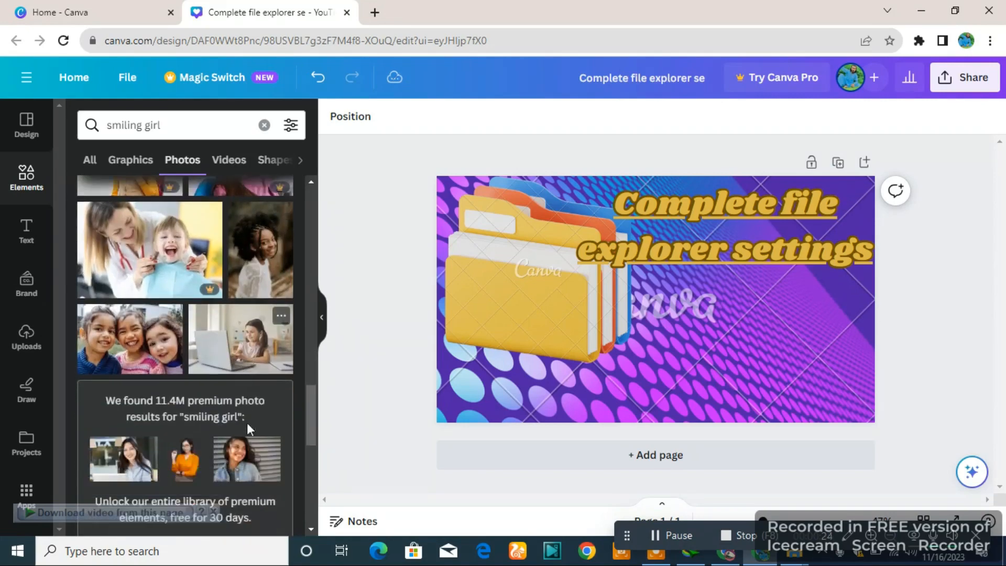
scroll(247, 422, "down", 6)
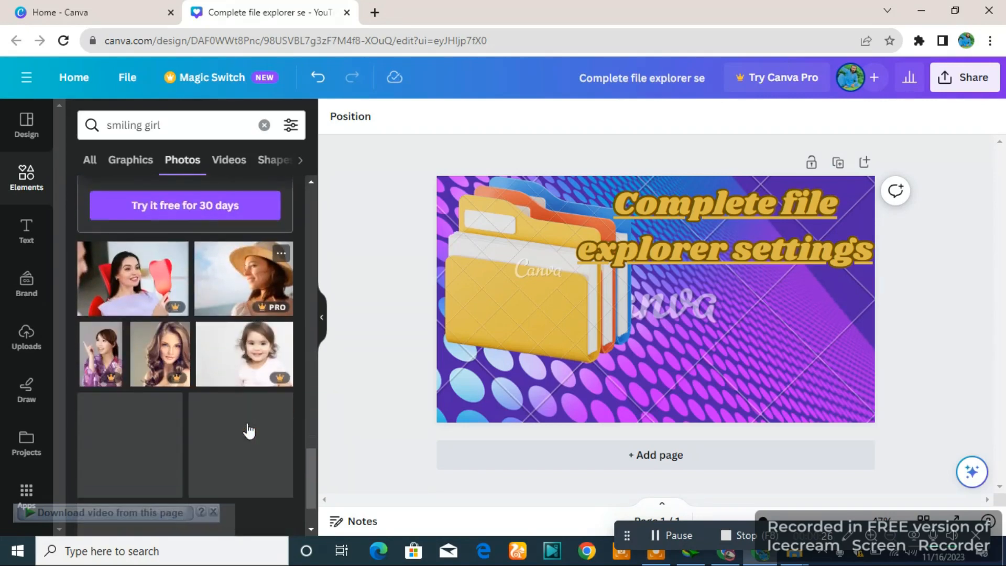
scroll(247, 424, "down", 5)
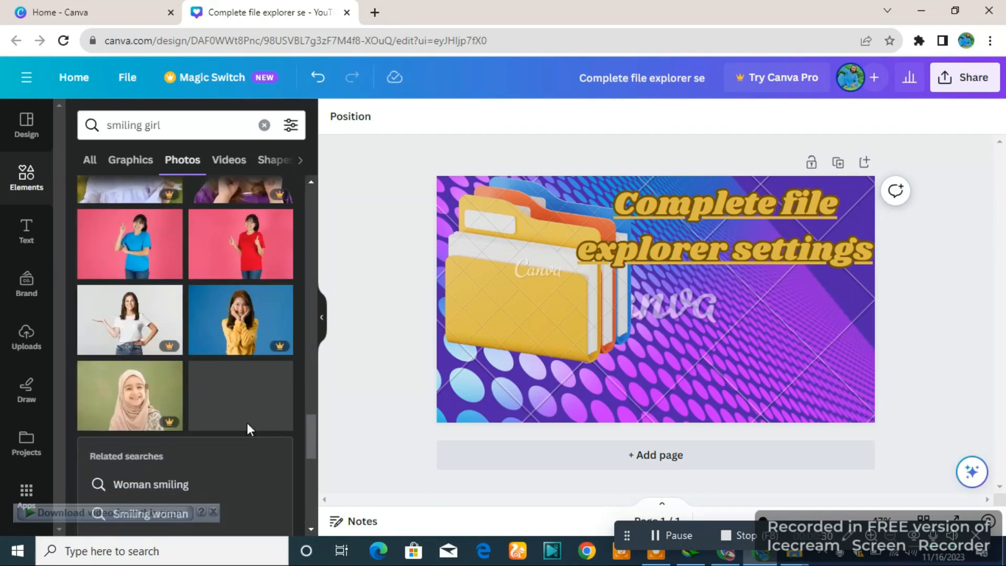
scroll(248, 431, "down", 2)
scroll(249, 431, "down", 3)
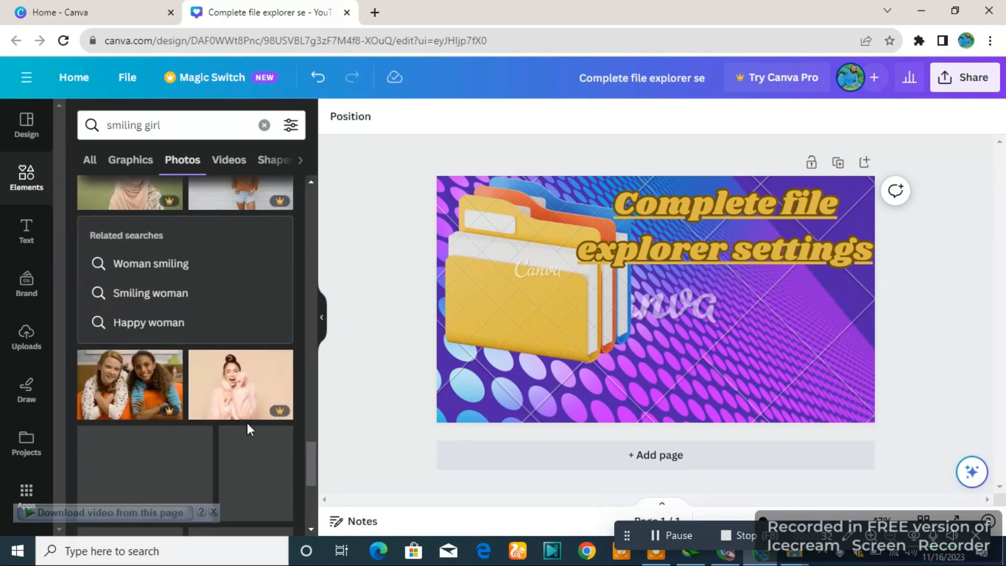
scroll(246, 429, "down", 3)
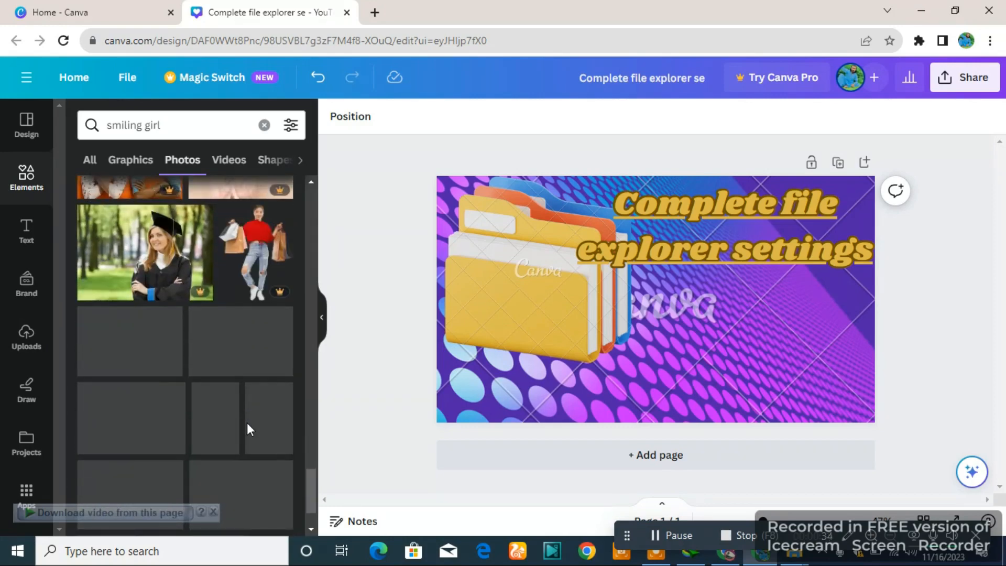
scroll(247, 422, "down", 2)
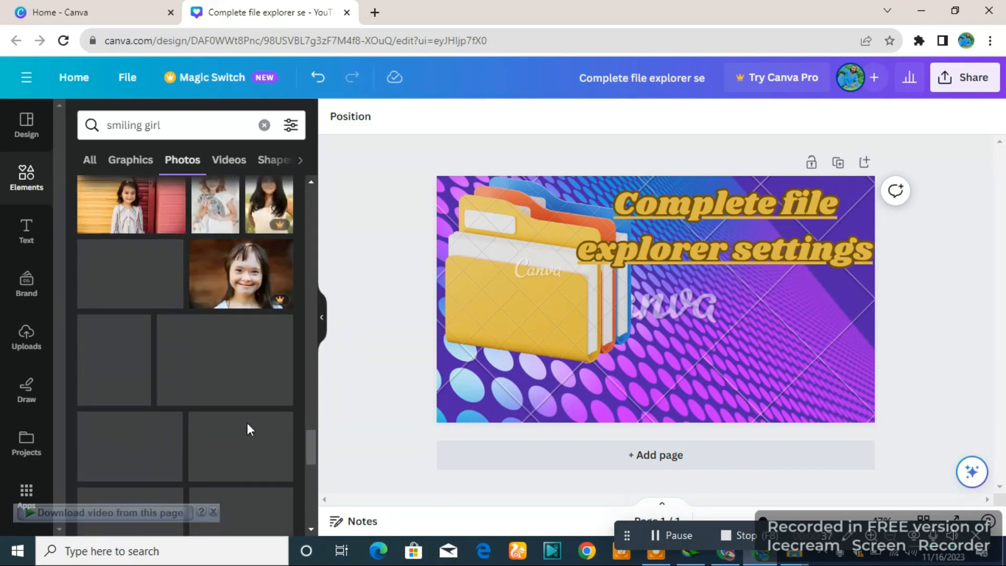
scroll(247, 422, "down", 3)
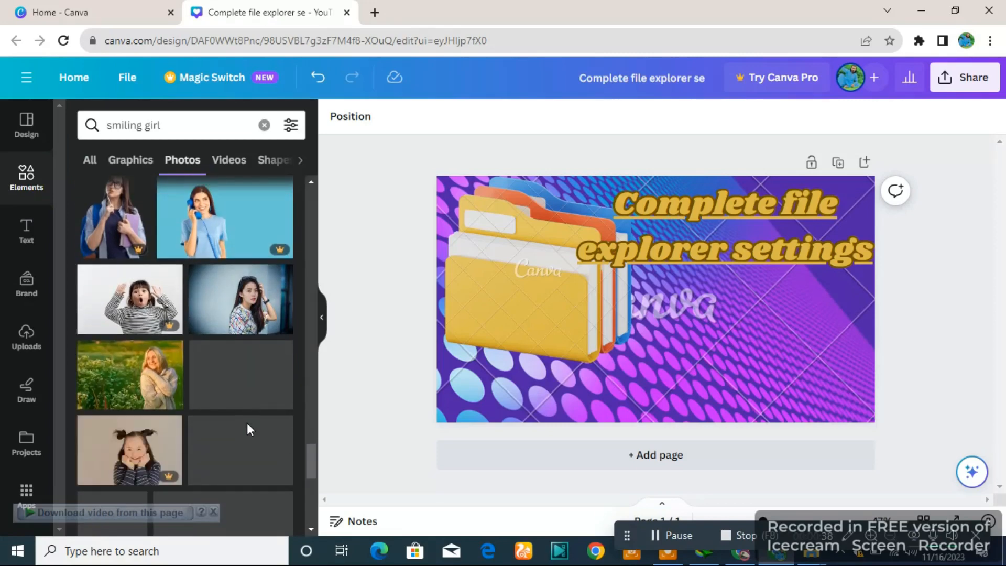
scroll(246, 425, "down", 4)
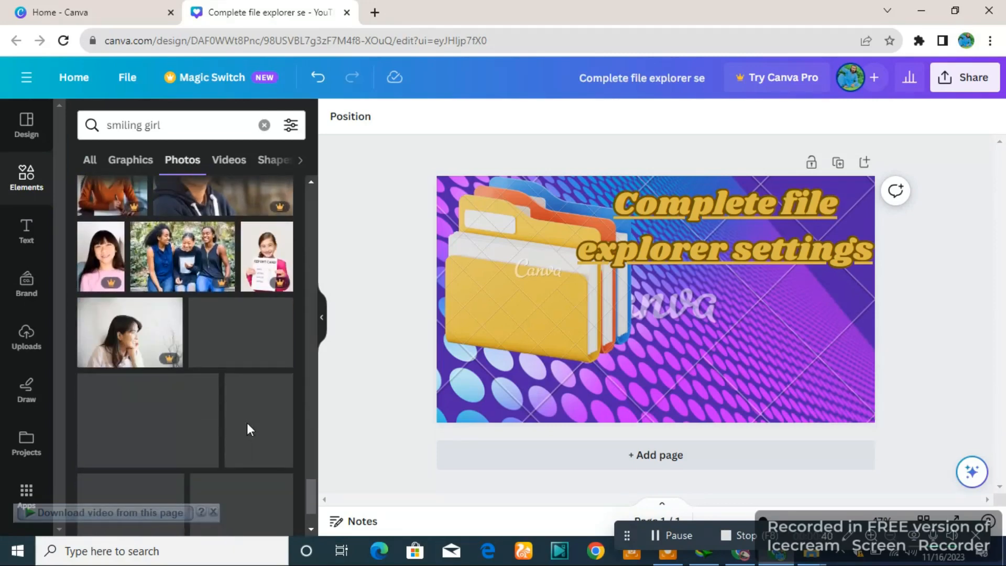
scroll(246, 429, "down", 2)
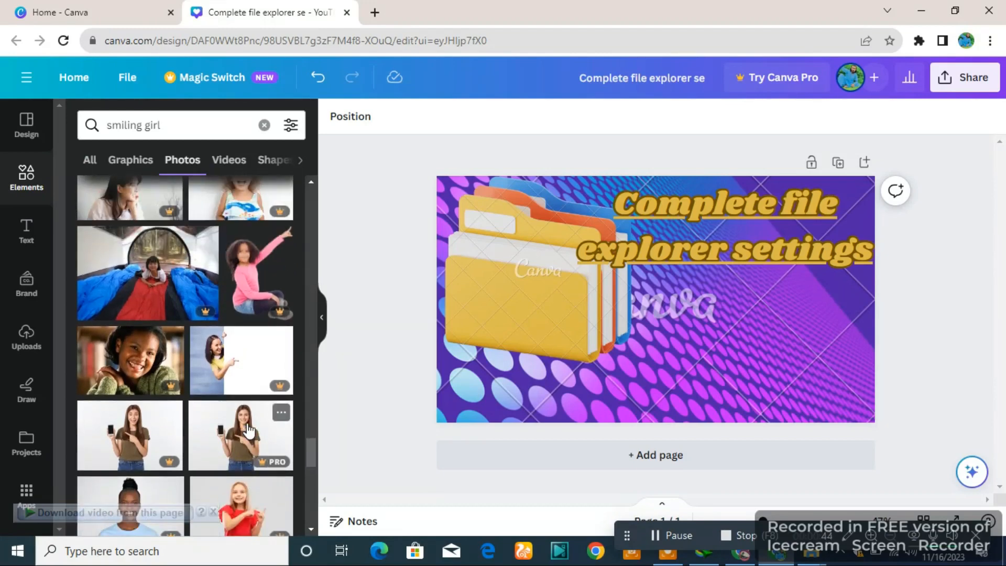
scroll(249, 431, "down", 3)
scroll(249, 429, "down", 8)
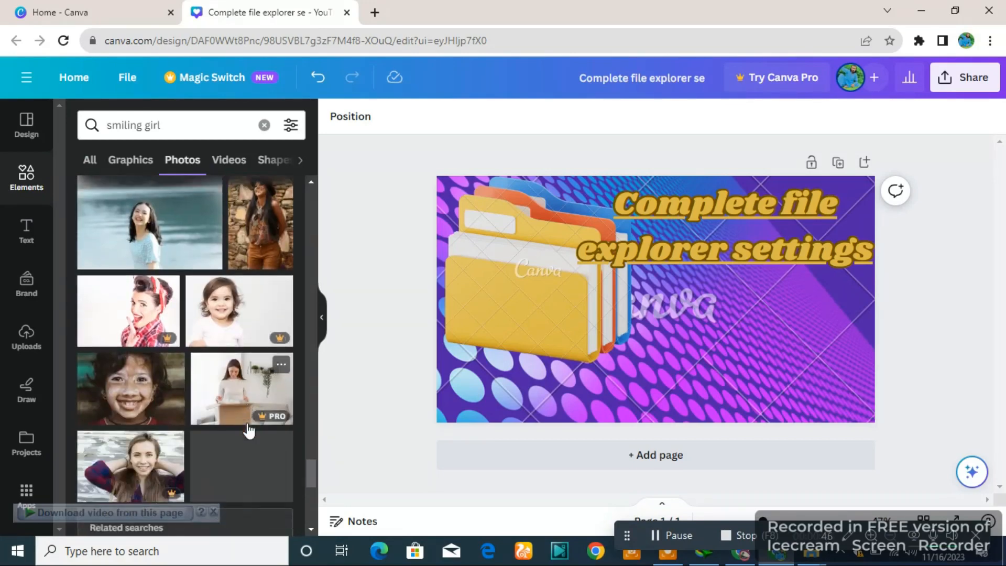
scroll(247, 422, "down", 8)
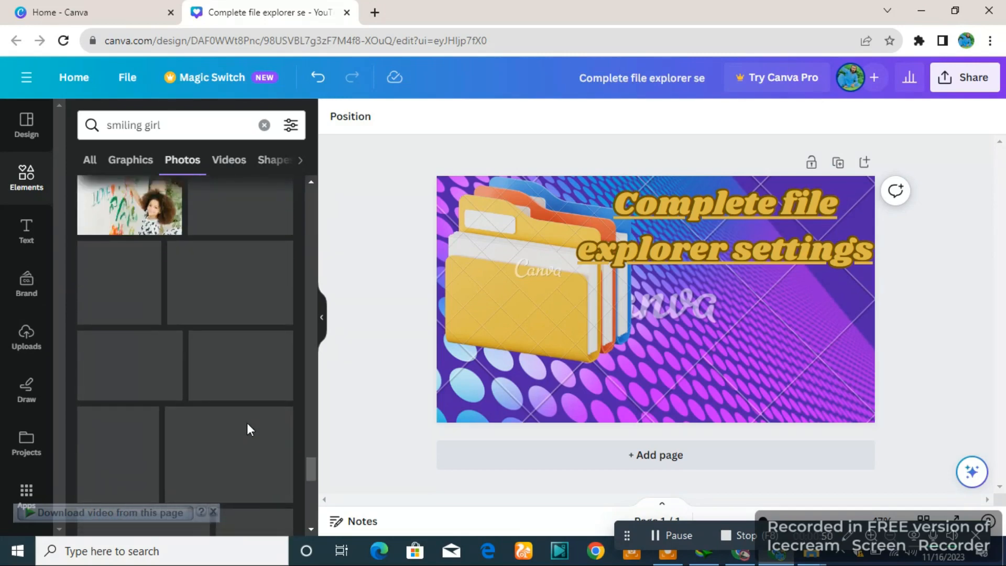
scroll(246, 422, "down", 1)
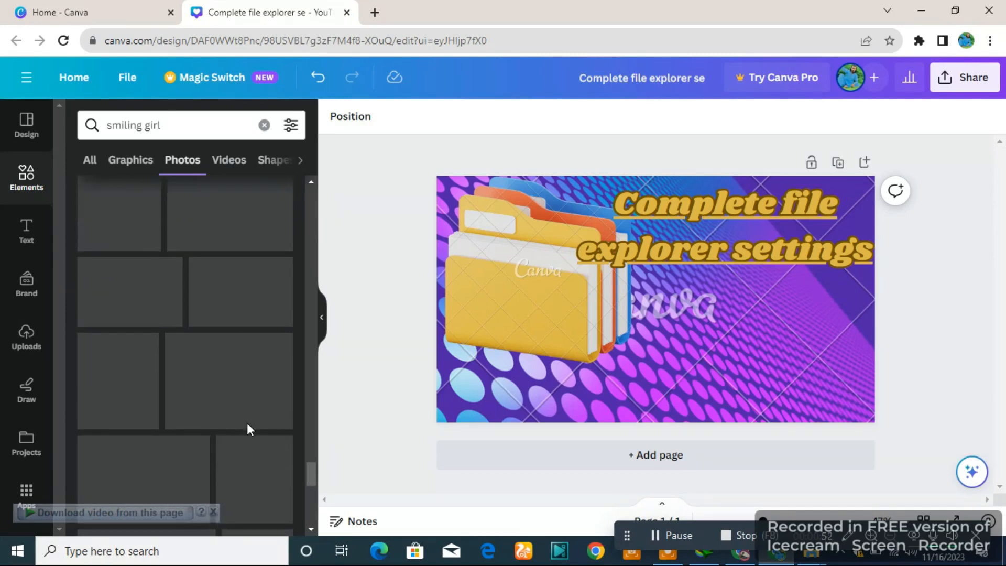
scroll(246, 422, "up", 1)
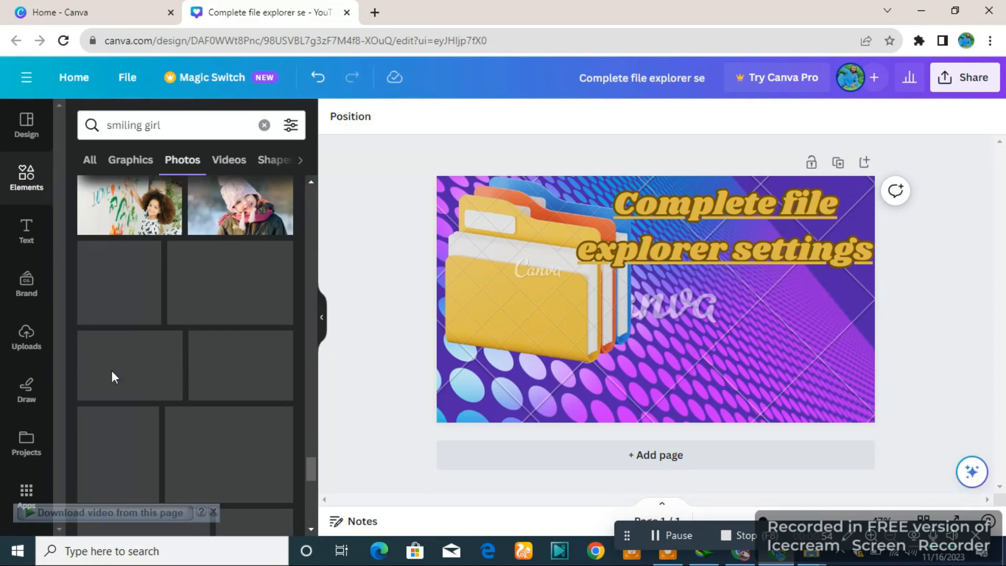
scroll(233, 218, "down", 3)
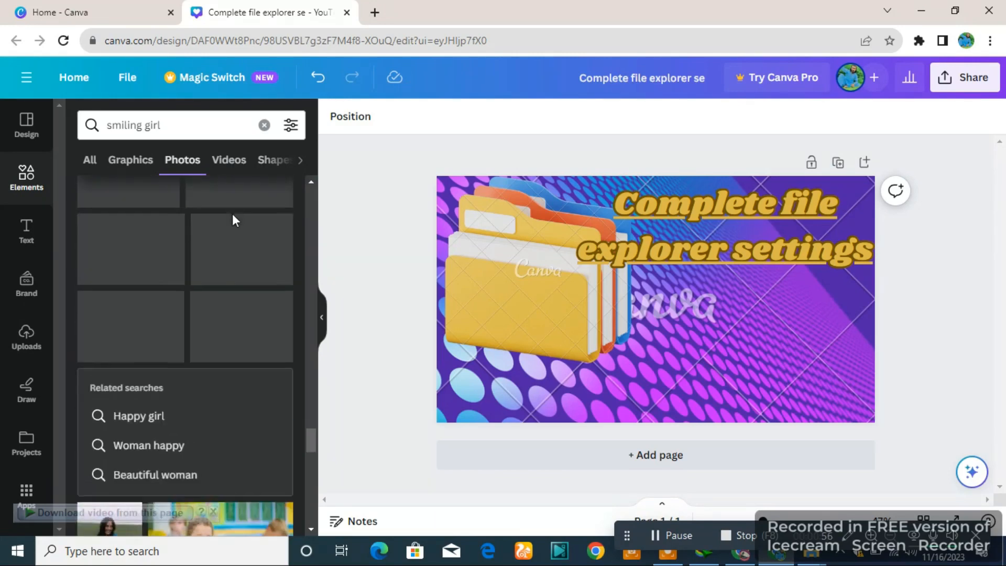
scroll(229, 235, "up", 20)
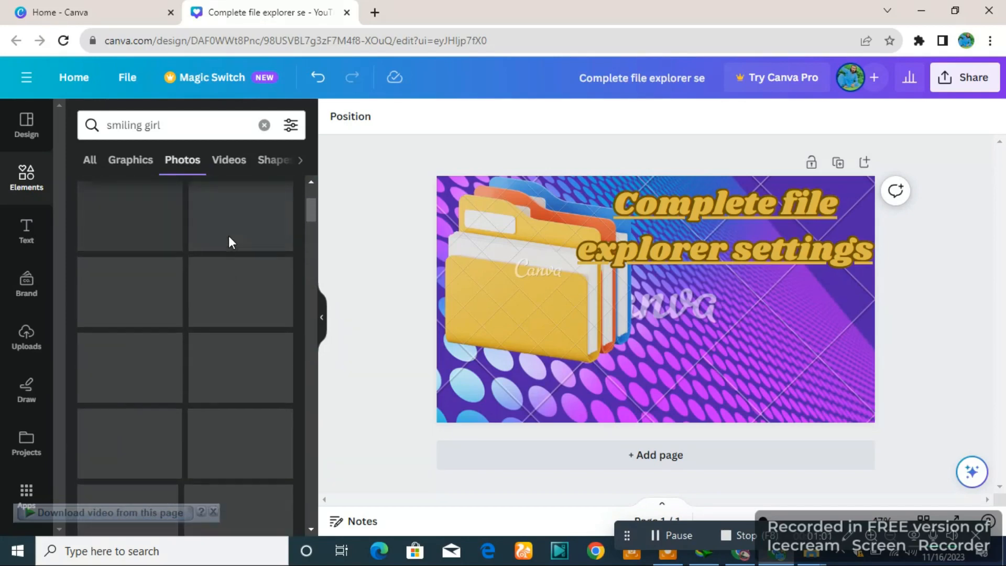
scroll(229, 237, "up", 2)
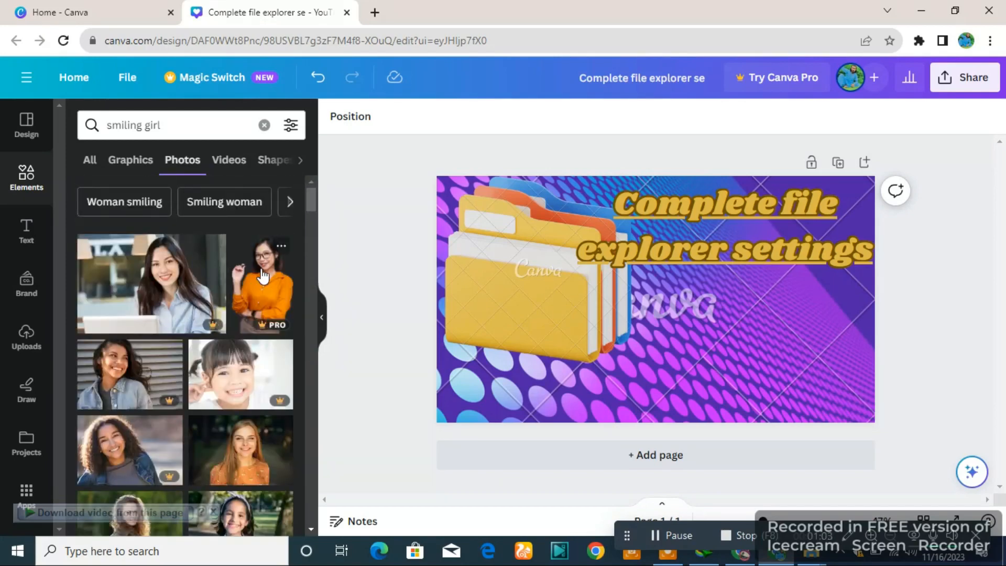
Add the cut-out photo of the smiling woman in a black top pointing sideways, and move it below the title
scroll(255, 341, "down", 10)
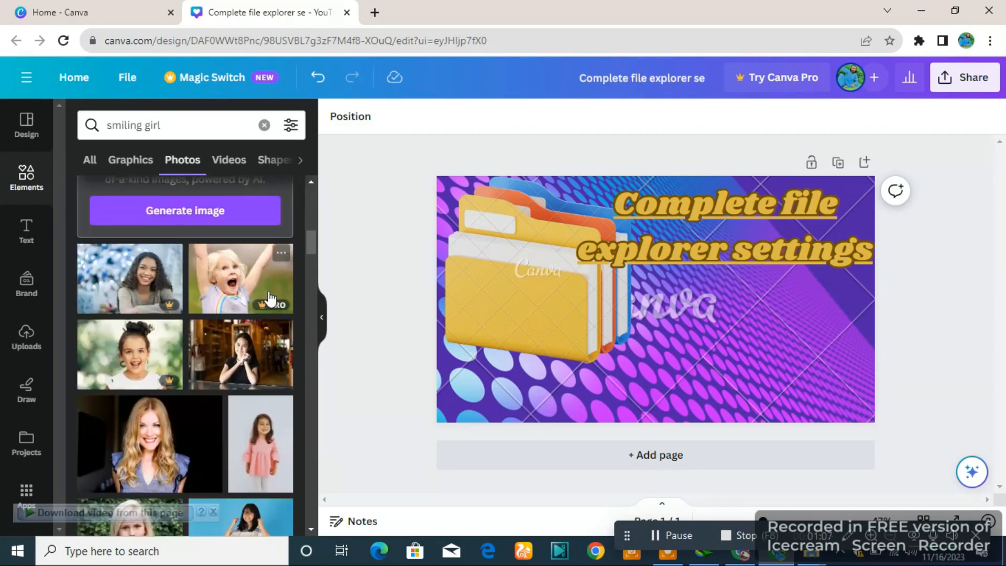
scroll(212, 415, "down", 5)
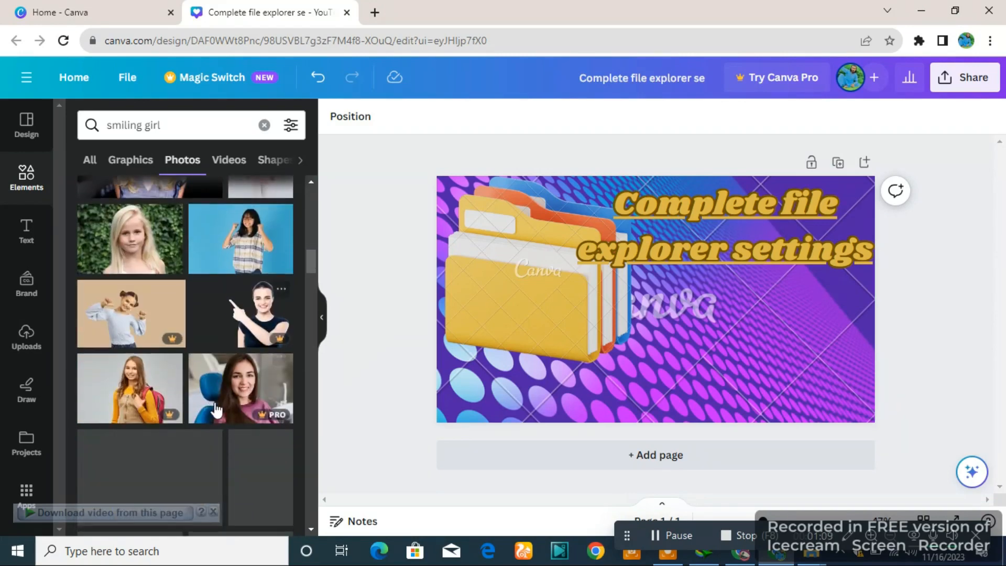
left_click(249, 321)
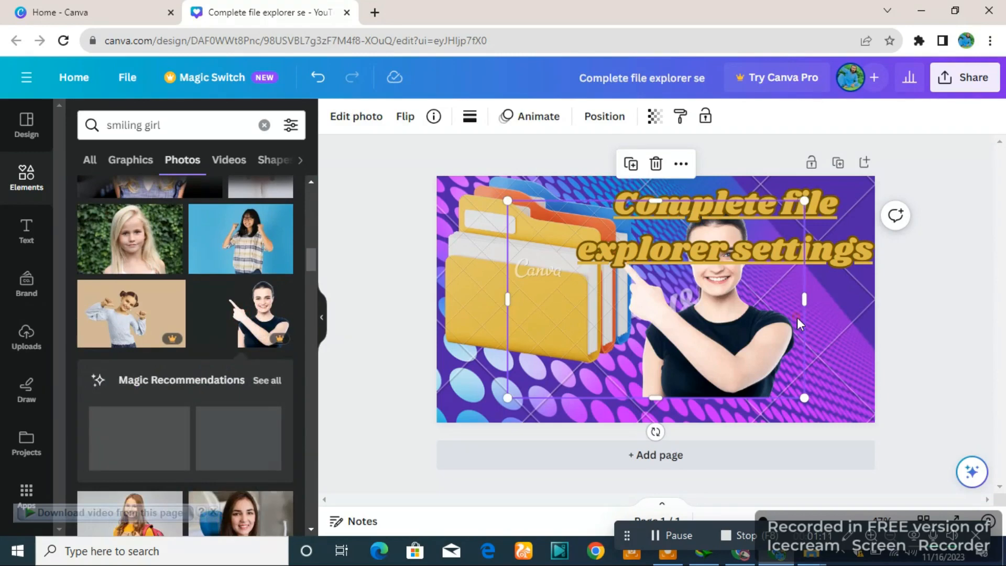
left_click_drag(796, 317, 824, 371)
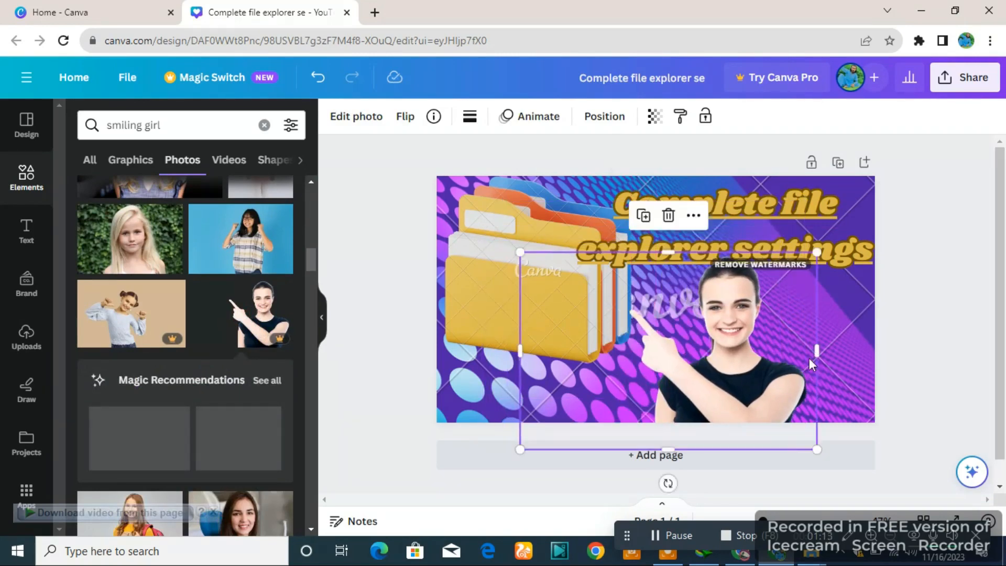
Resize the pointing woman photo to fit below the title and place it in the thumbnail's bottom-right corner
left_click_drag(811, 257, 724, 313)
left_click_drag(641, 363, 715, 342)
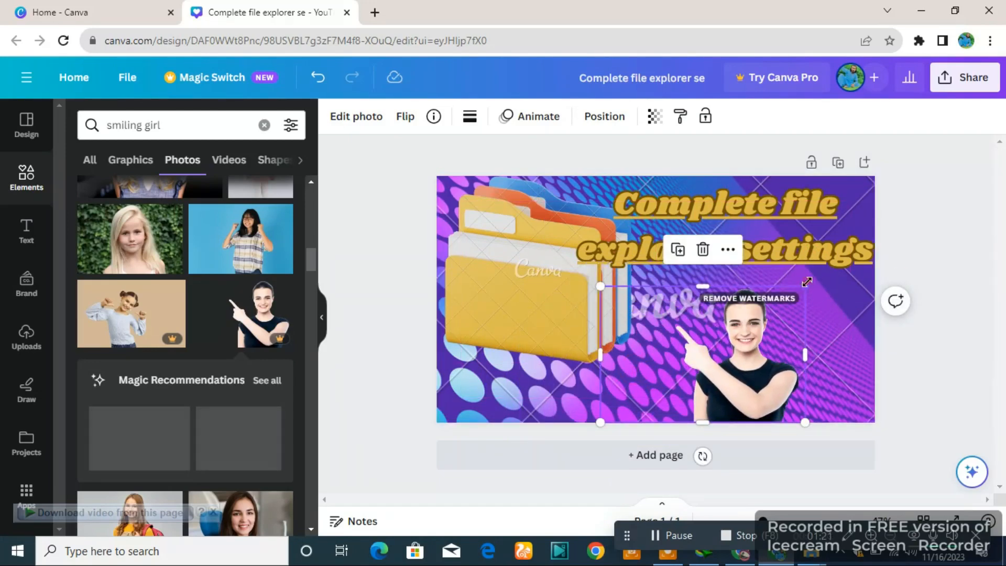
left_click_drag(805, 287, 845, 274)
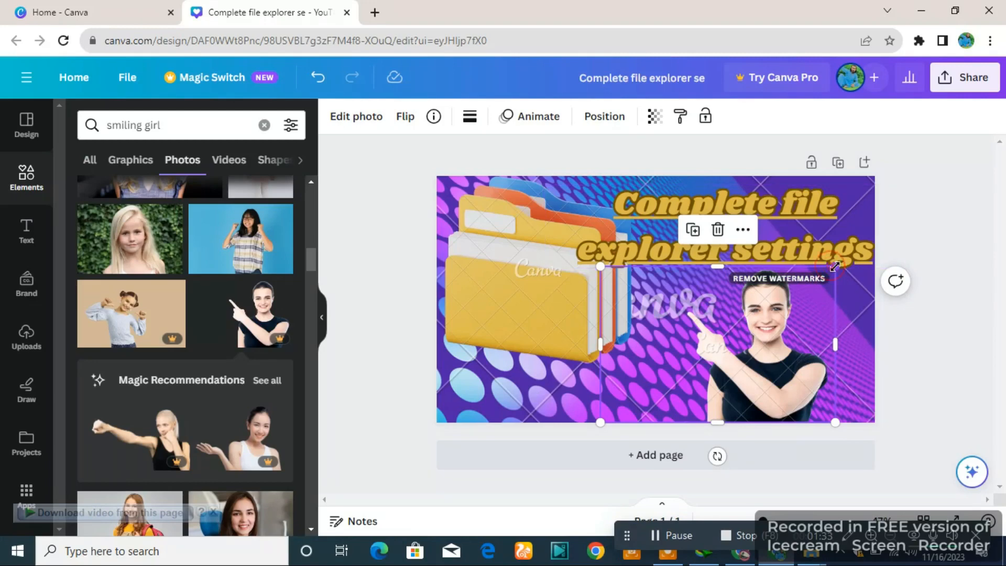
mouse_move(835, 266)
left_mouse_down()
mouse_move(854, 259)
mouse_move(845, 268)
left_mouse_up()
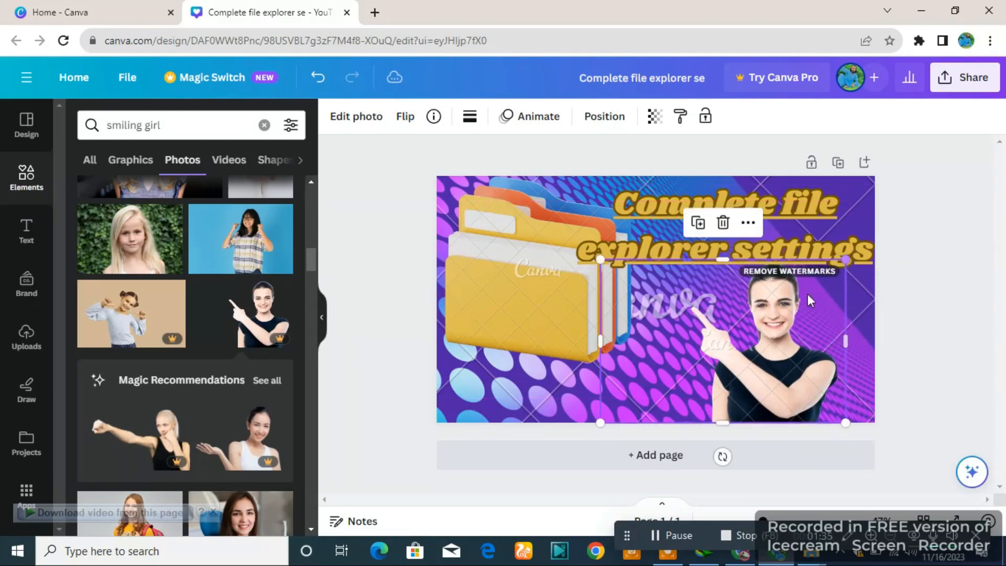
left_click_drag(773, 337, 801, 335)
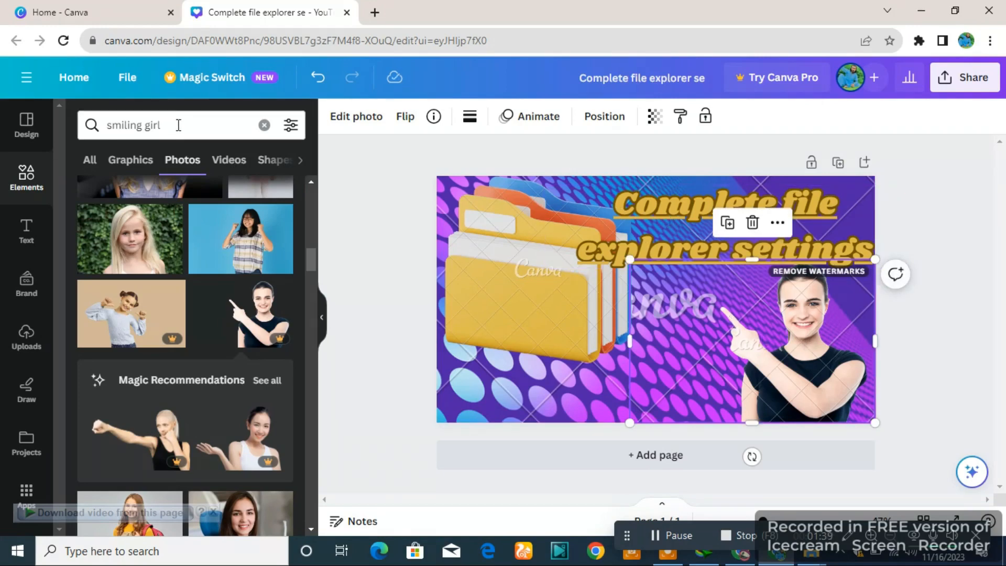
Replace the "smiling girl" search and search the photo elements for "lines and arrows"
left_click(178, 125)
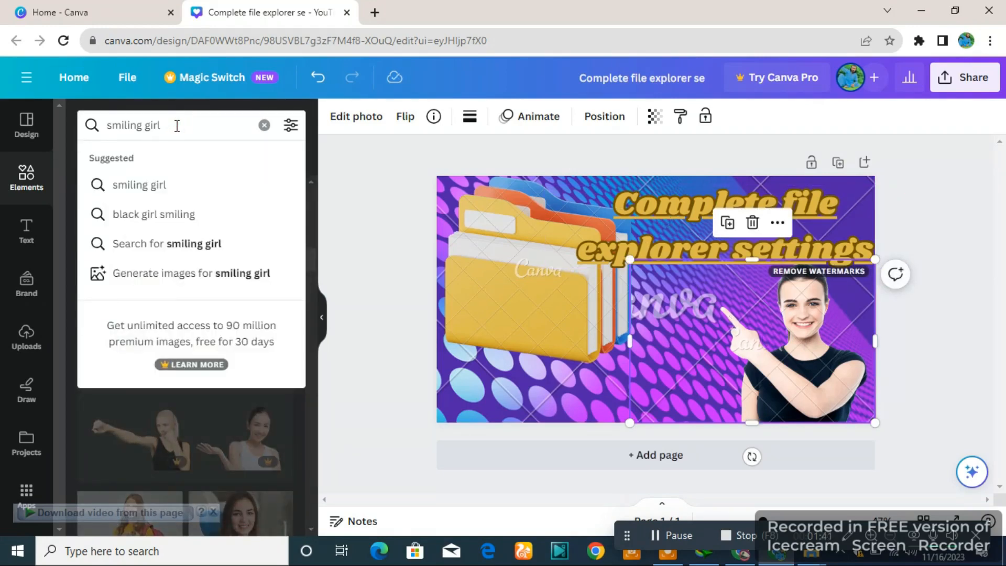
key("BackSpace")
key("BackSpace")
key("BackSpace")
key("BackSpace")
key("BackSpace")
key("BackSpace")
key("BackSpace")
key("BackSpace")
key("BackSpace")
key("BackSpace")
key("BackSpace")
key("BackSpace")
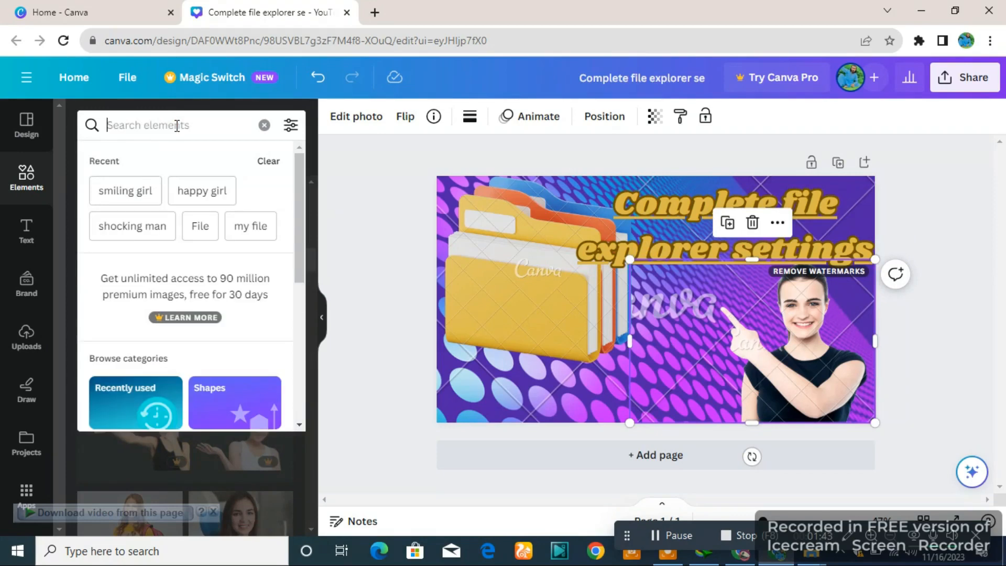
type("lines")
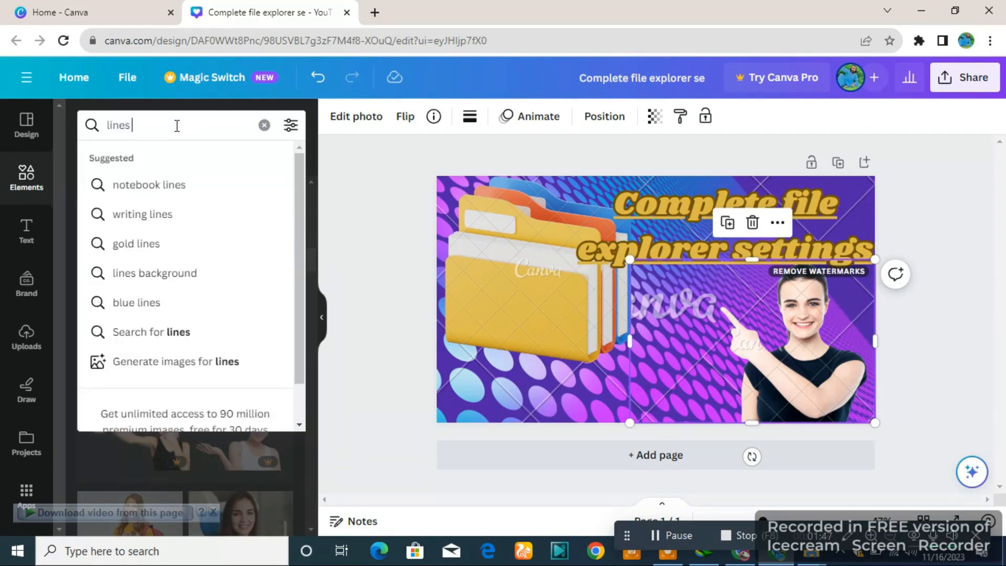
type(" and")
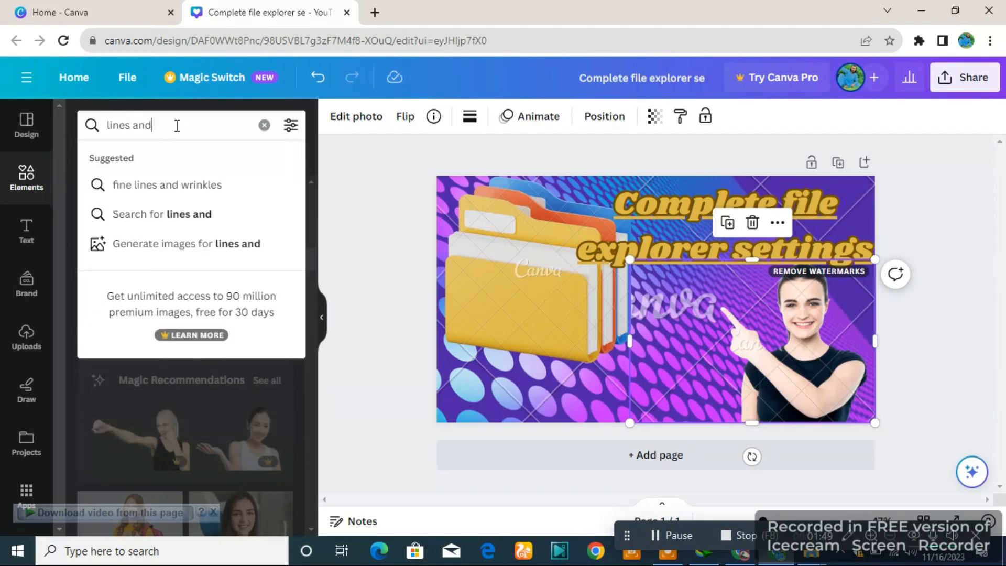
type(" arrows")
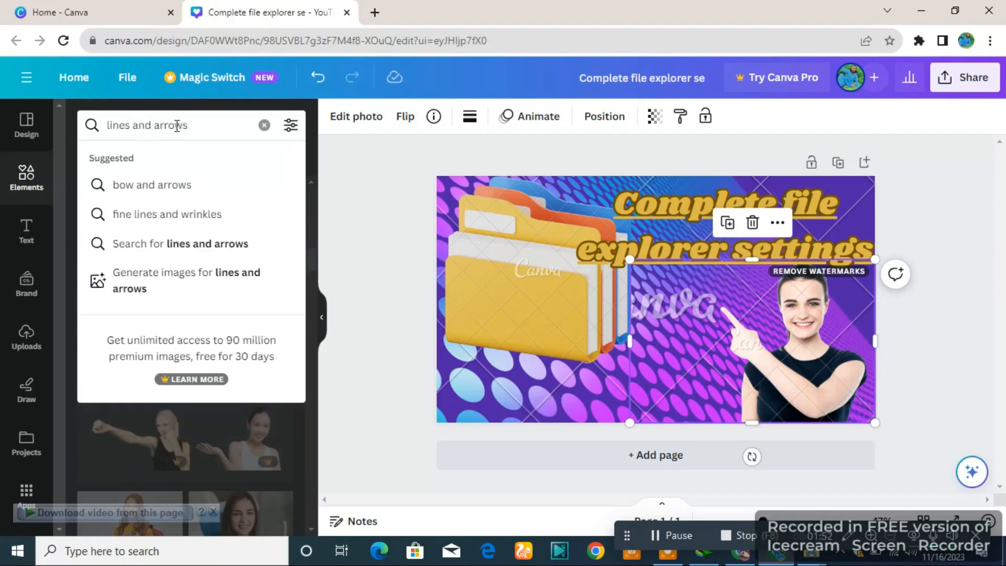
key("Return")
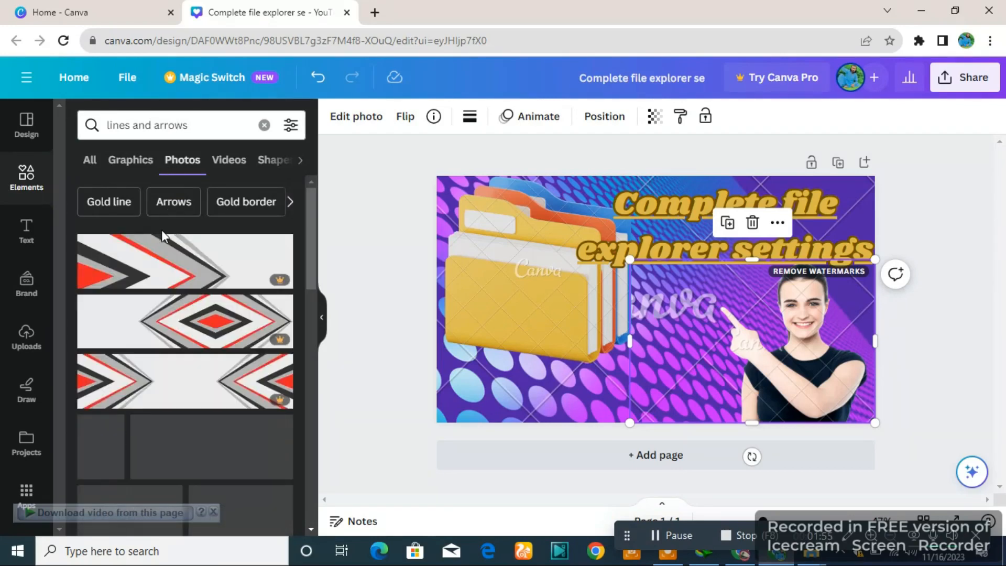
Look through the "lines and arrows" photo results and the results across all element types
scroll(173, 381, "down", 5)
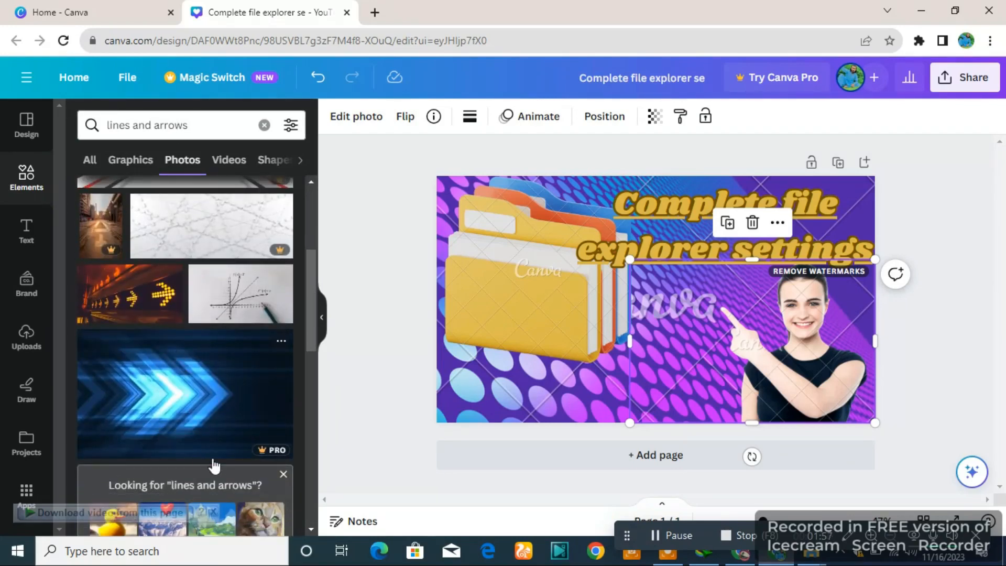
scroll(207, 441, "down", 6)
scroll(204, 429, "down", 1)
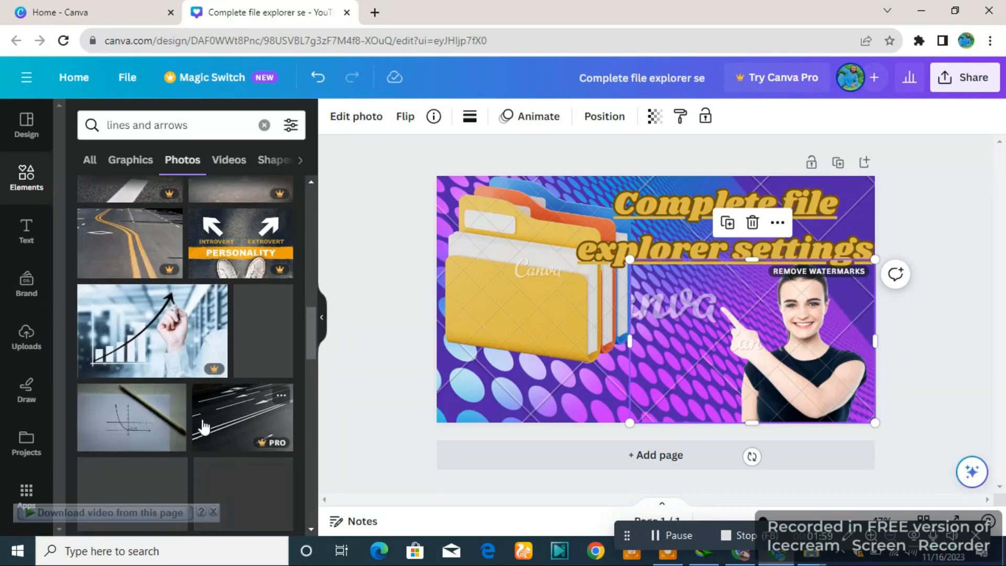
left_click(91, 160)
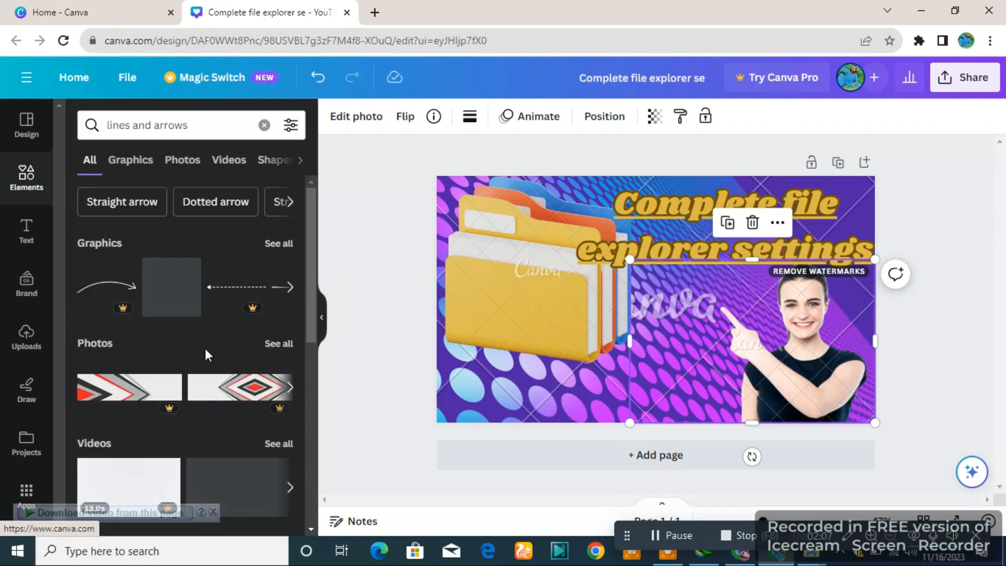
scroll(206, 348, "down", 8)
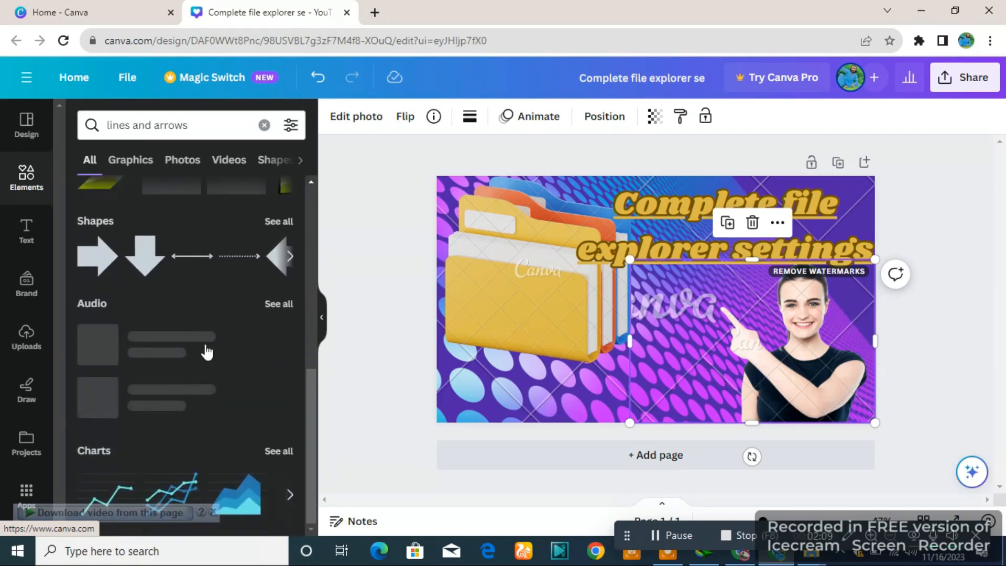
scroll(207, 351, "up", 8)
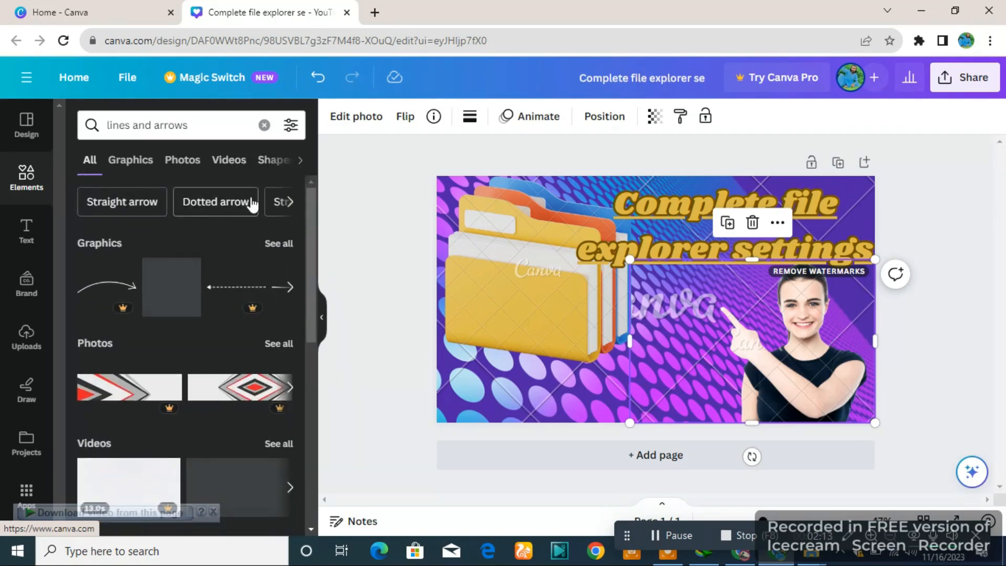
Switch to the suggested "Straight arrow" search and look through its overall, photo and shape results
left_click(141, 202)
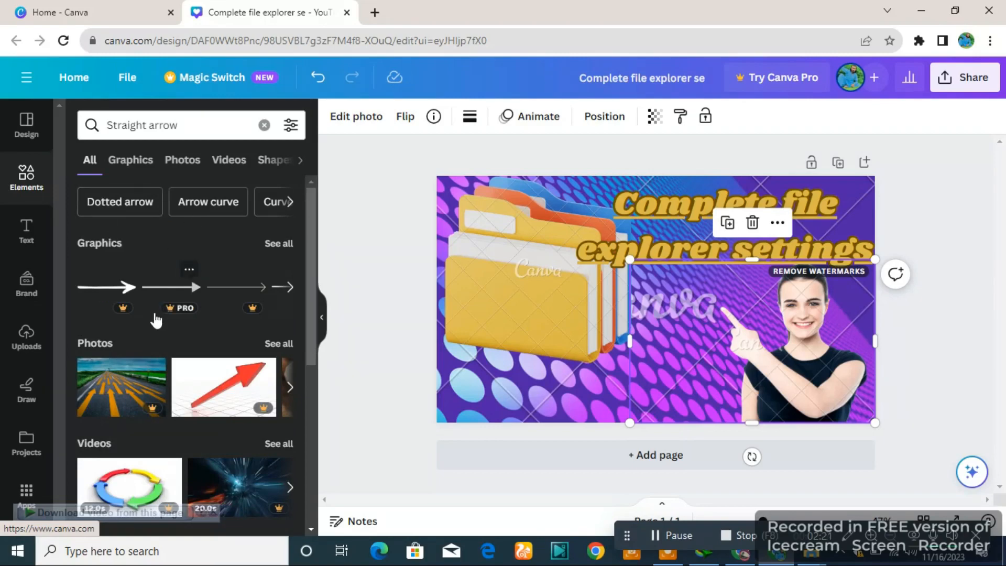
scroll(157, 309, "down", 4)
scroll(212, 335, "down", 2)
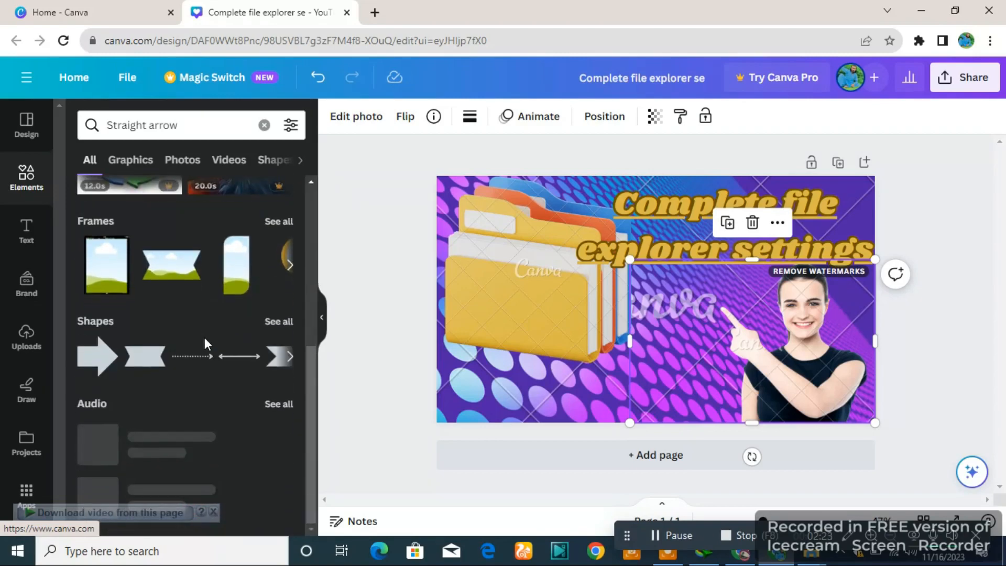
scroll(190, 219, "up", 6)
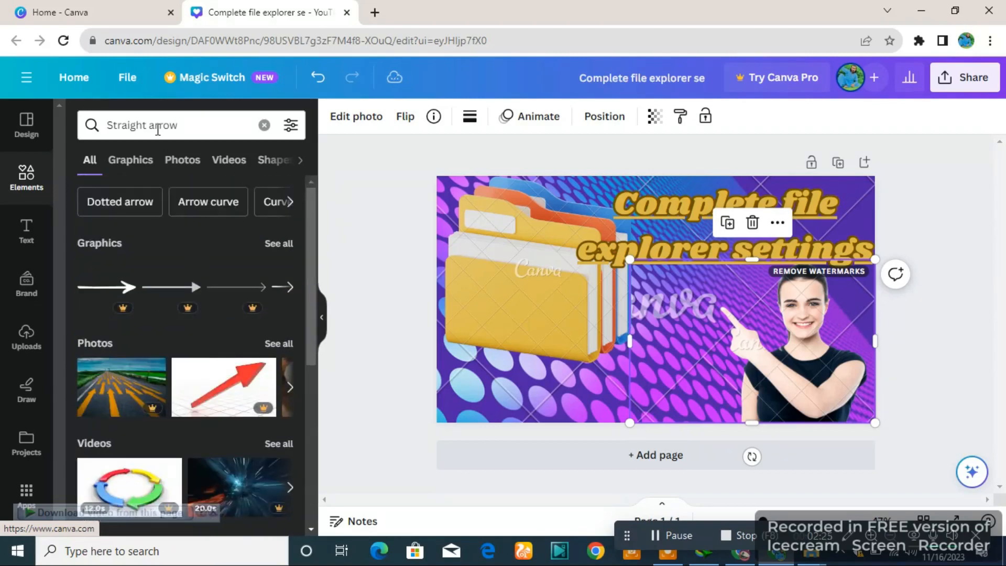
left_click(180, 165)
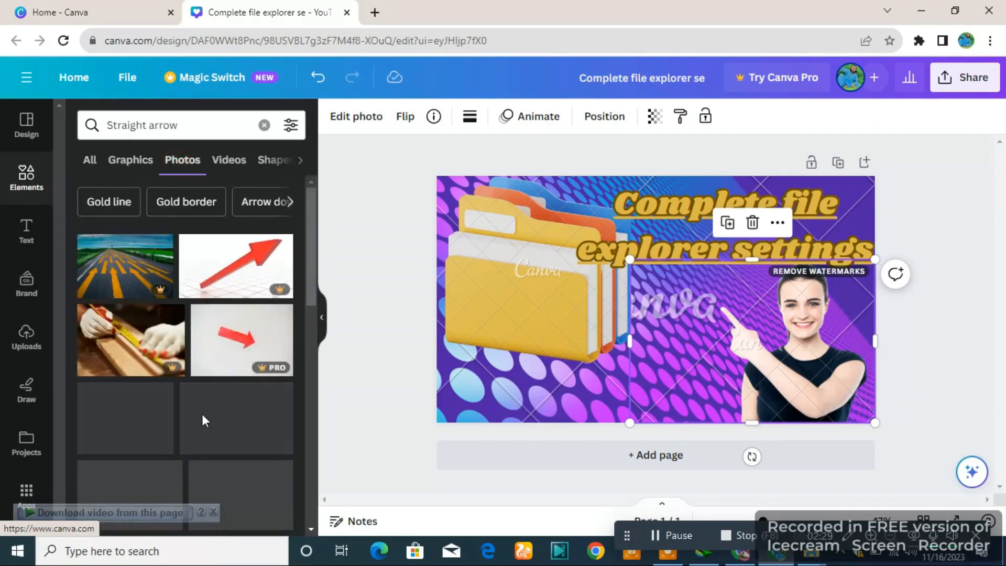
scroll(161, 356, "down", 3)
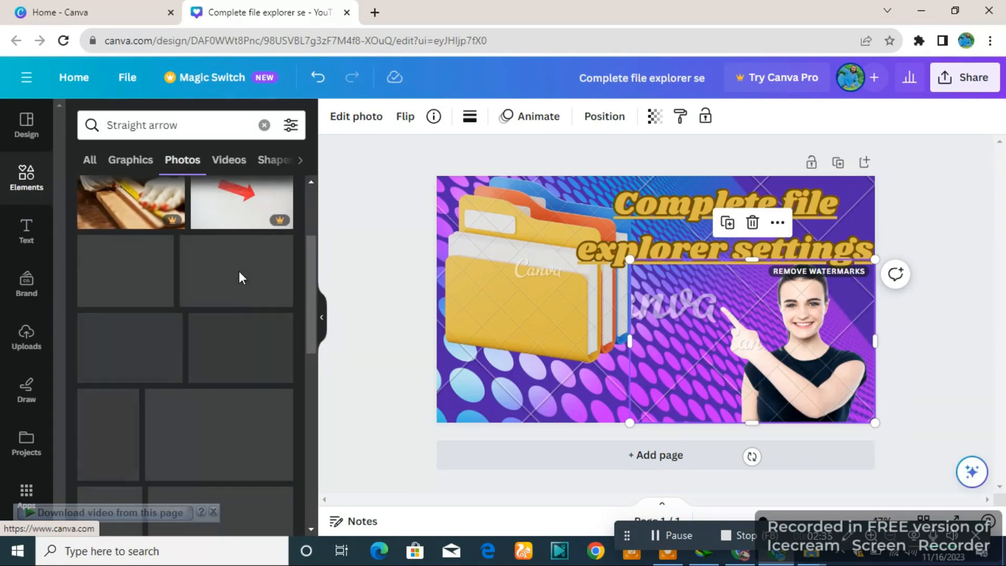
scroll(238, 269, "up", 3)
mouse_move(240, 277)
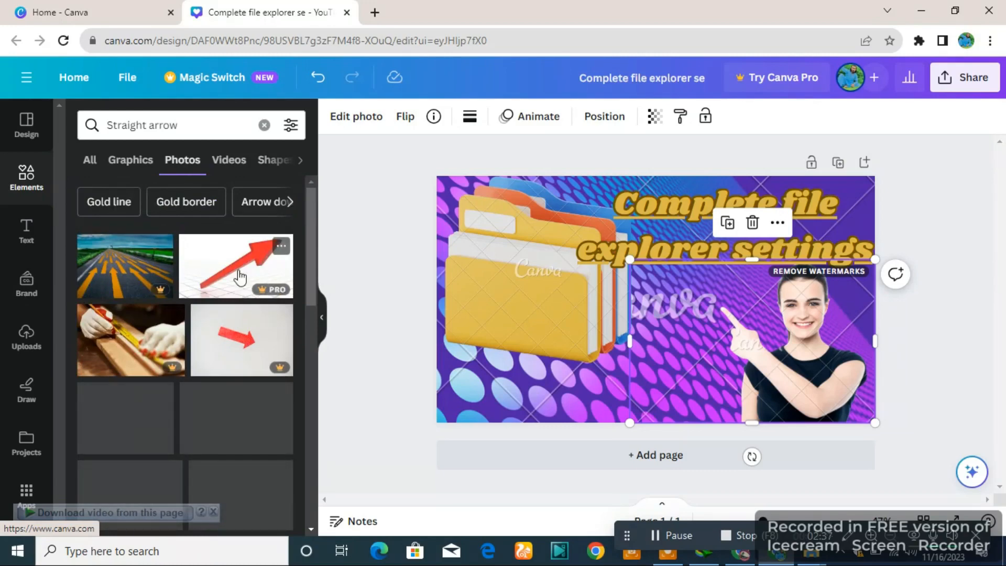
left_click(271, 167)
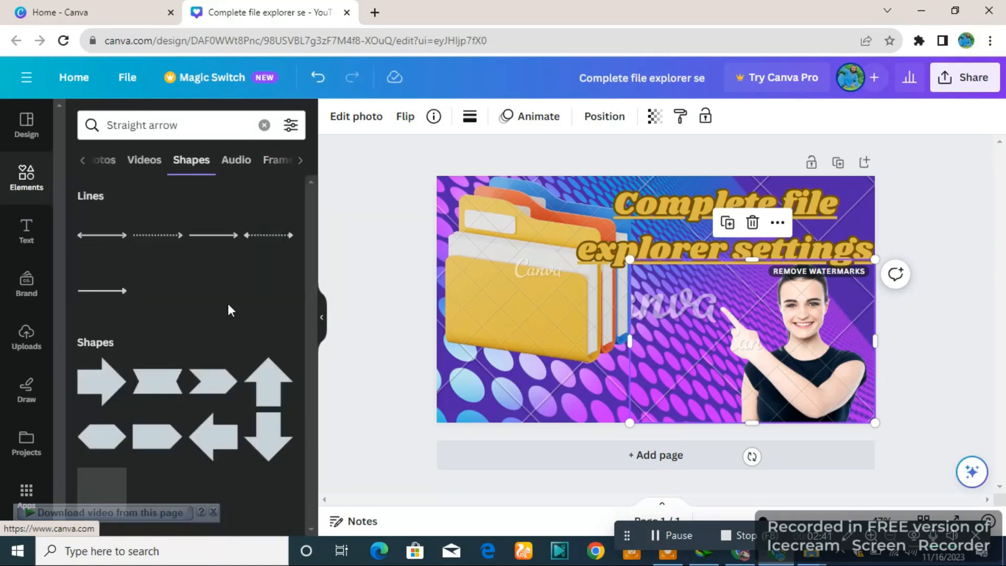
mouse_move(140, 399)
Replace the "Straight arrow" search term and search the shape elements for "shocking moments"
left_click(180, 126)
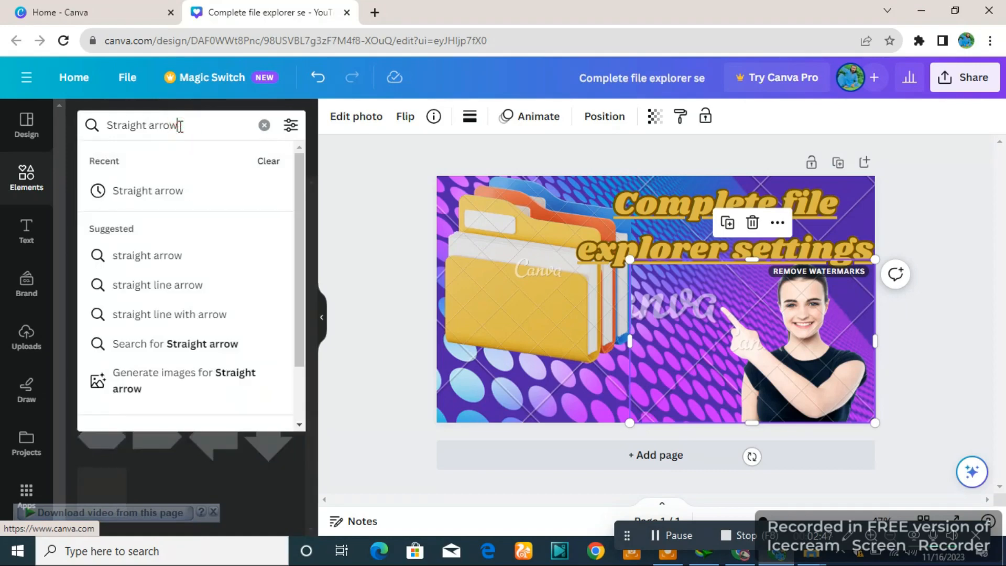
key("BackSpace")
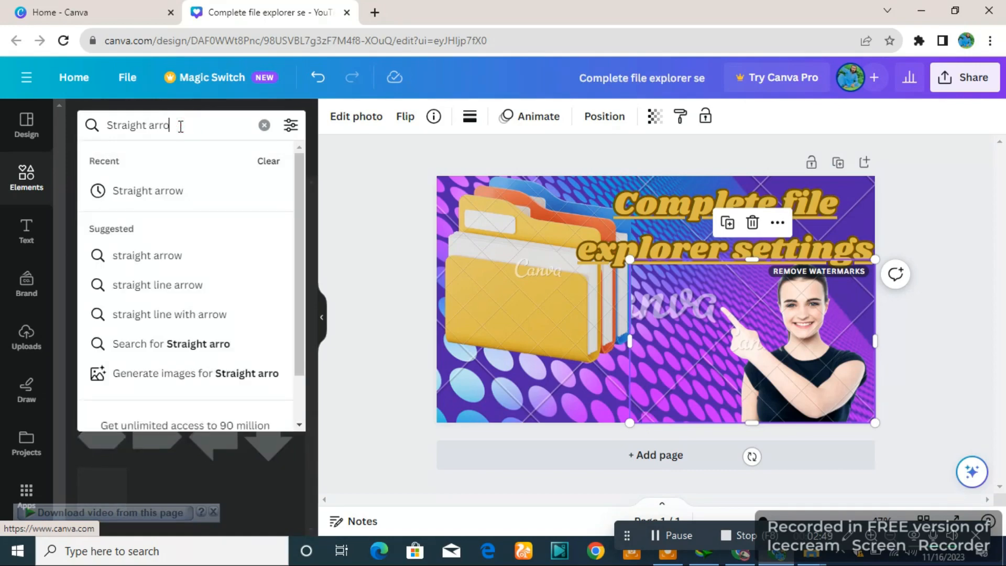
key("BackSpace")
key("BackSpace")
key("BackSpace")
key("BackSpace")
key("BackSpace")
key("BackSpace")
key("BackSpace")
key("BackSpace")
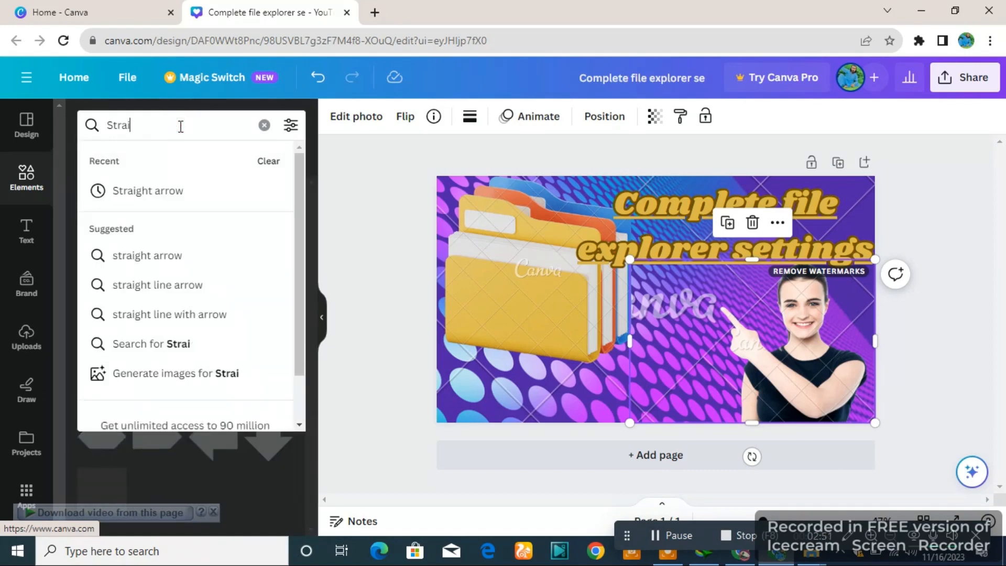
key("BackSpace")
key("BackSpace")
key("BackSpace")
key("BackSpace")
key("BackSpace")
type("s")
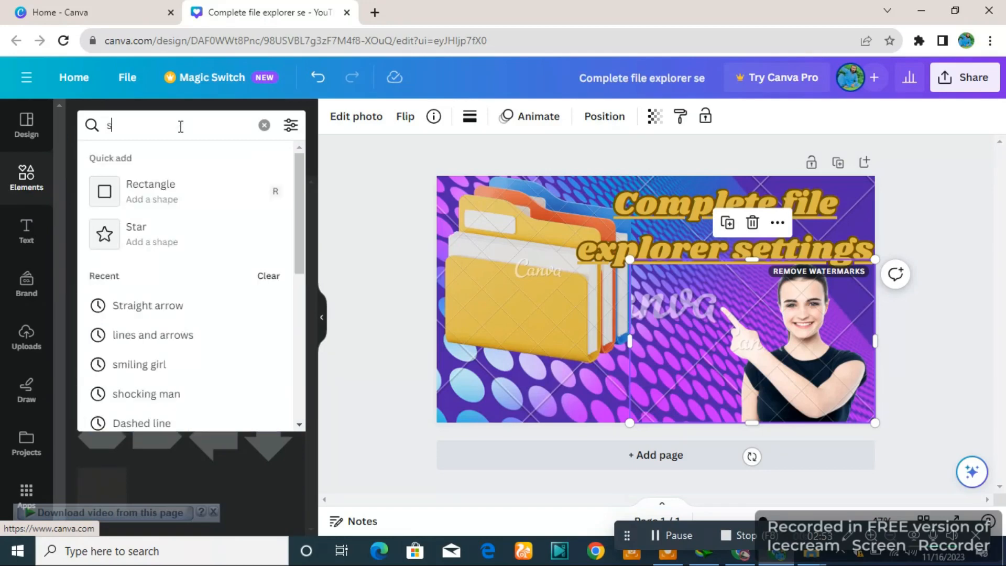
type("hocking")
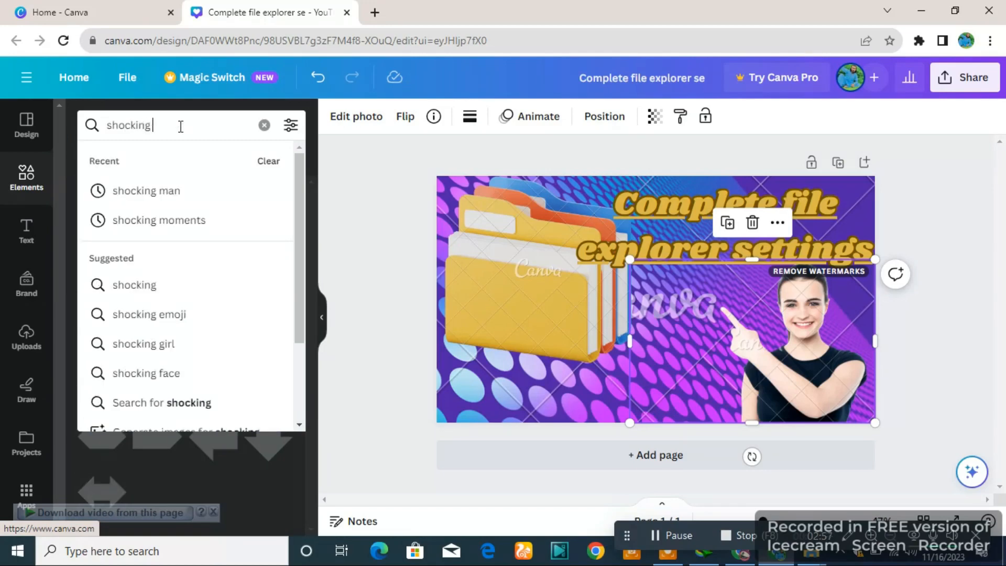
type(" moments")
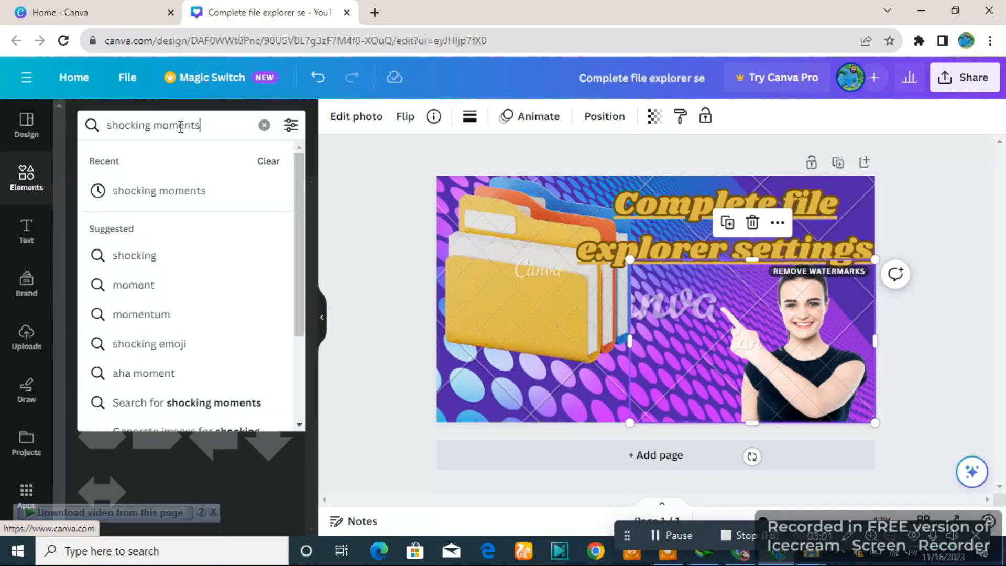
key("Return")
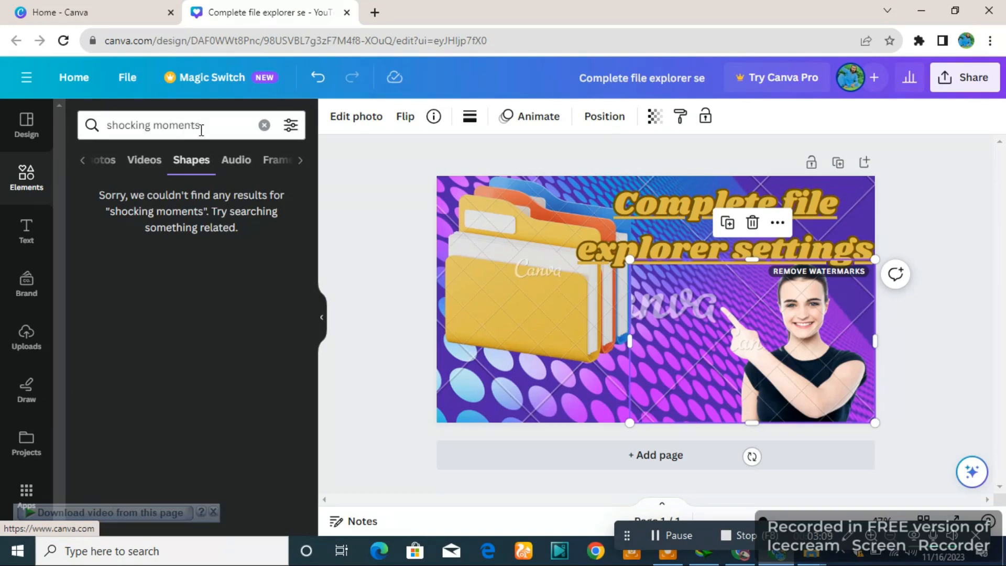
Clear the "shocking moments" search term and search the shape elements for "emogi"
left_click(203, 127)
key("BackSpace")
key("BackSpace")
key("BackSpace")
key("BackSpace")
key("BackSpace")
key("BackSpace")
key("BackSpace")
key("BackSpace")
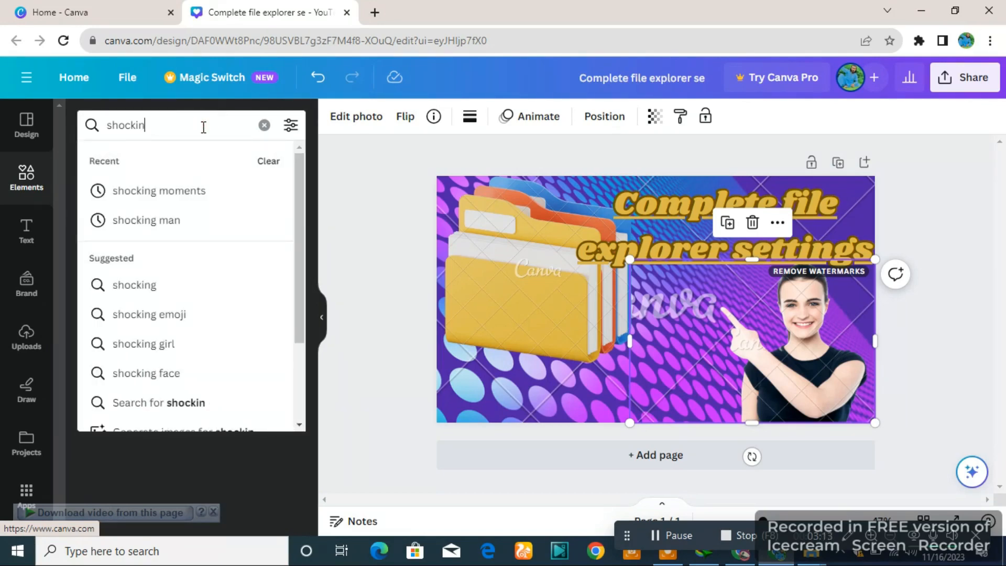
key("BackSpace")
key("BackSpace")
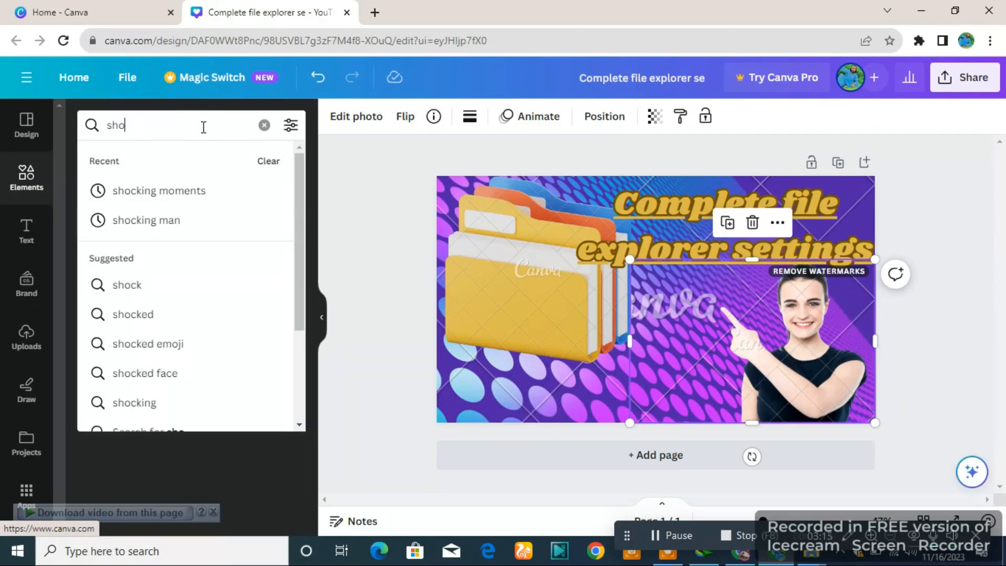
key("BackSpace")
key("BackSpace")
key("BackSpace")
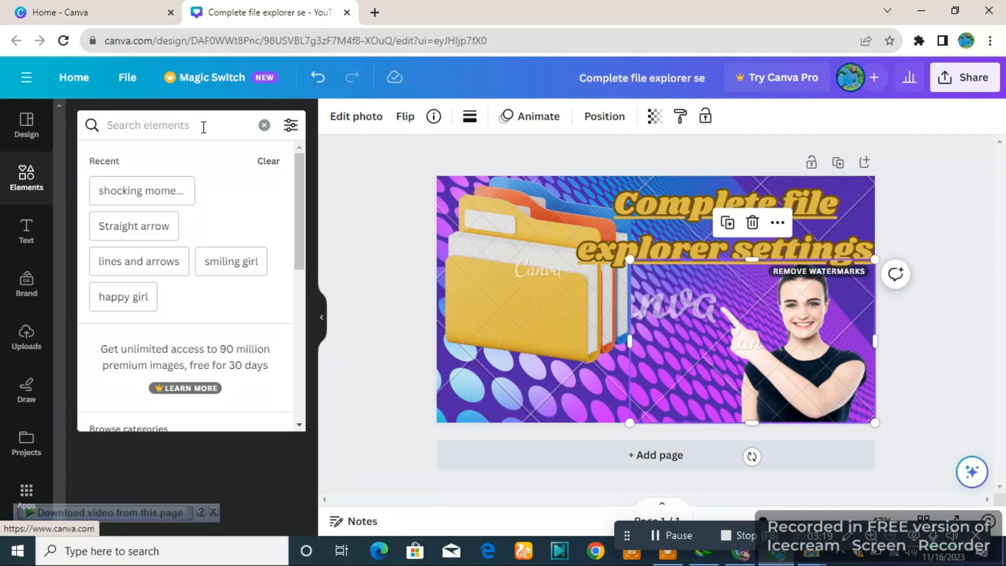
type("emo")
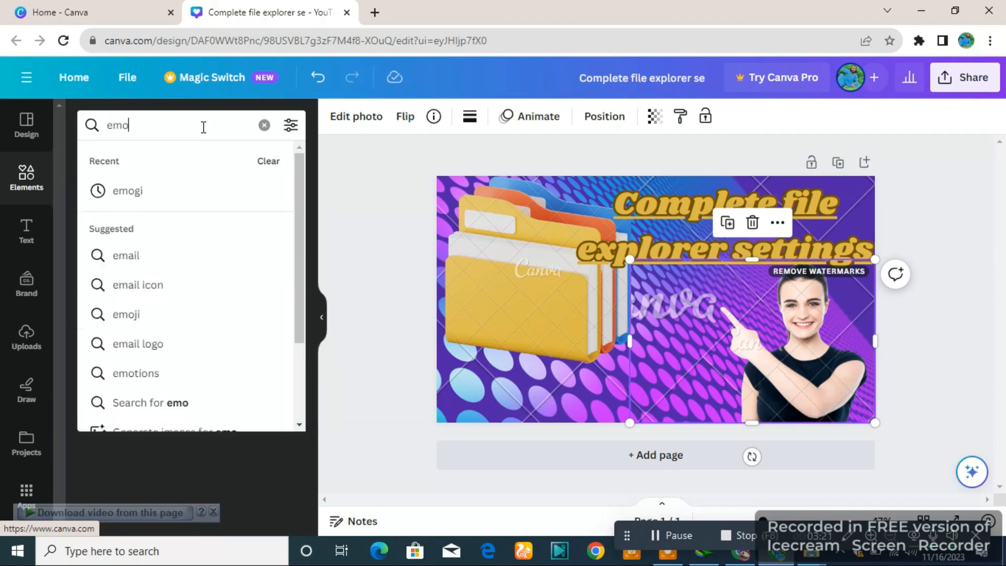
type("gi")
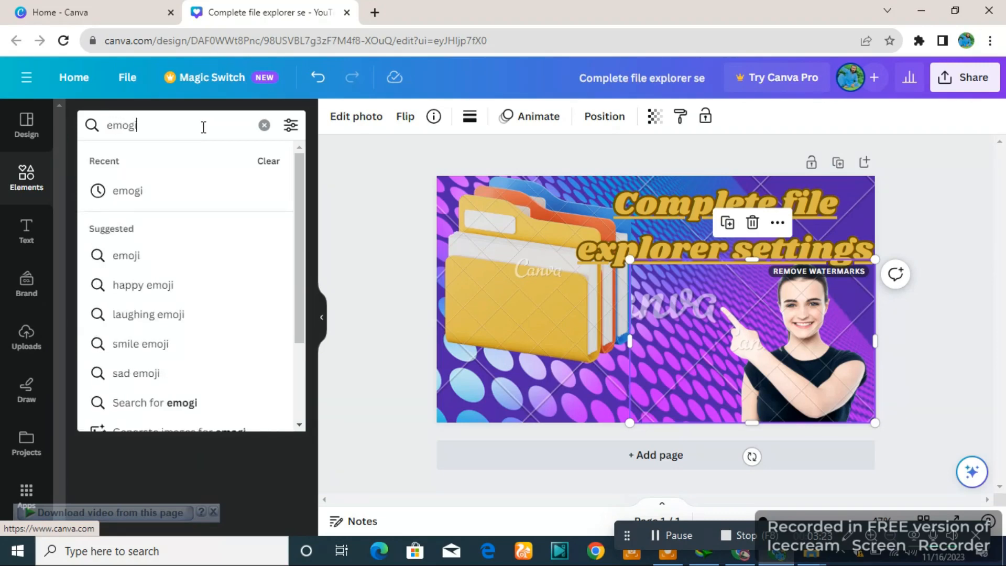
key("Return")
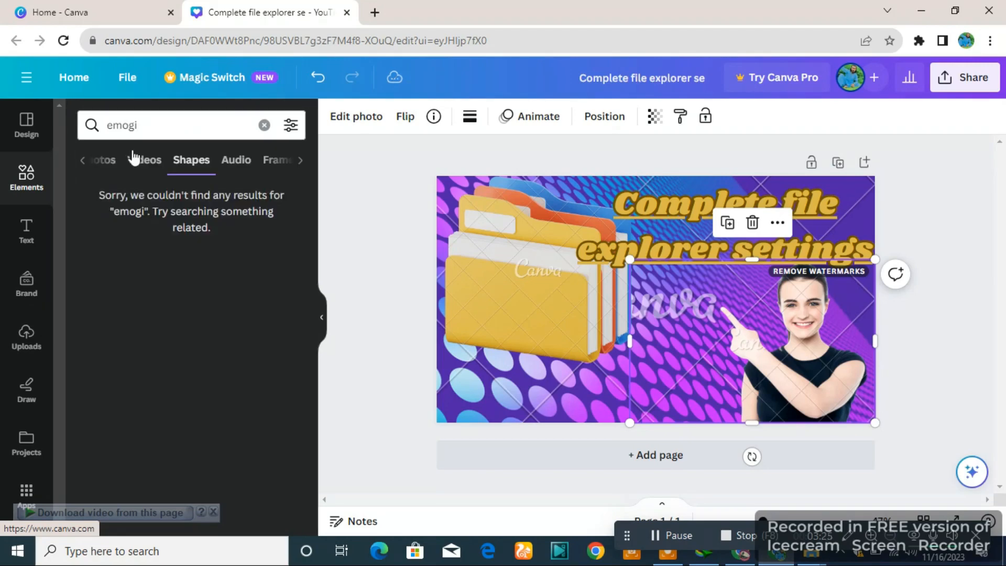
Return to the elements overview, view the full Stickers collection and look through its sticker categories
left_click(26, 186)
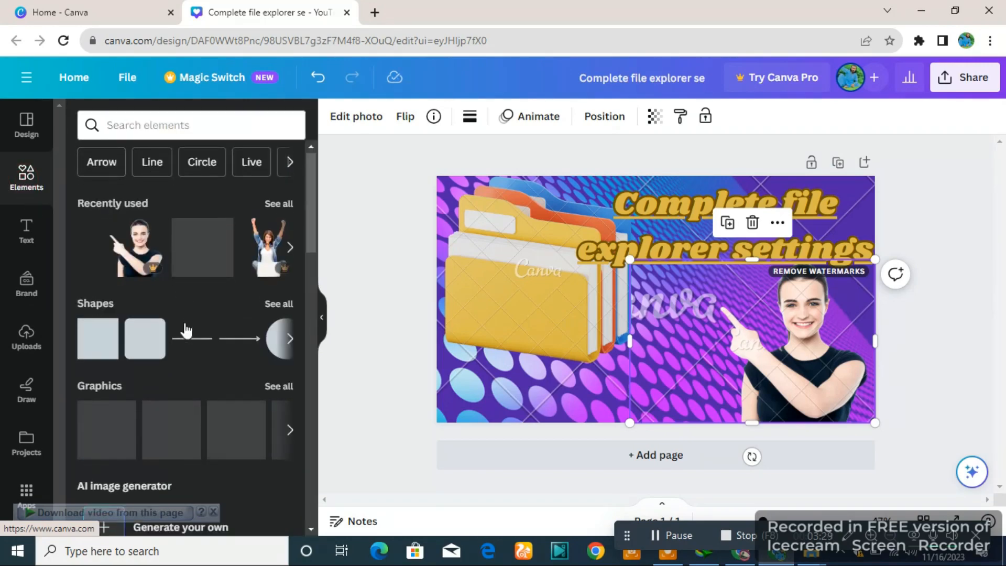
scroll(185, 322, "down", 3)
scroll(185, 323, "down", 8)
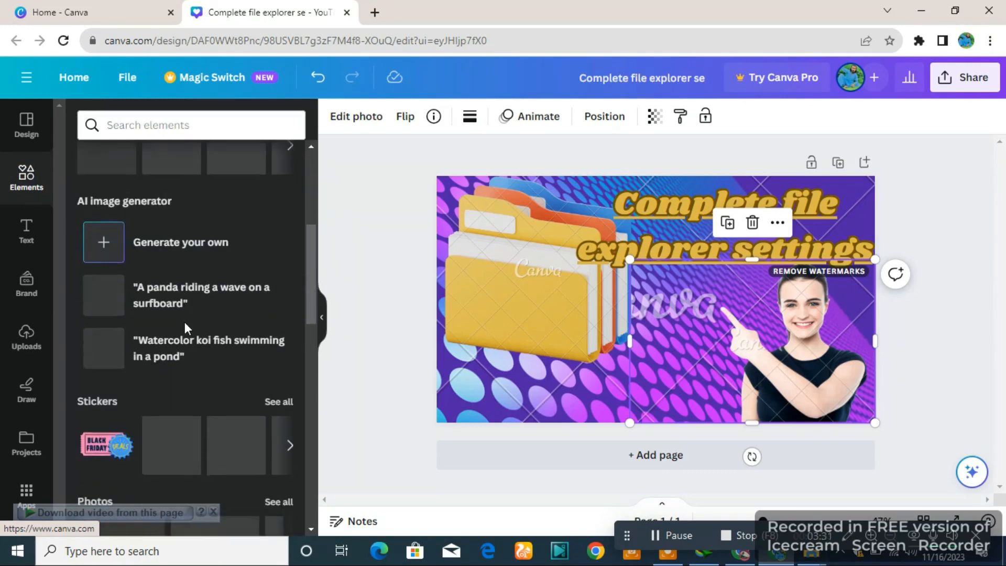
scroll(185, 327, "down", 2)
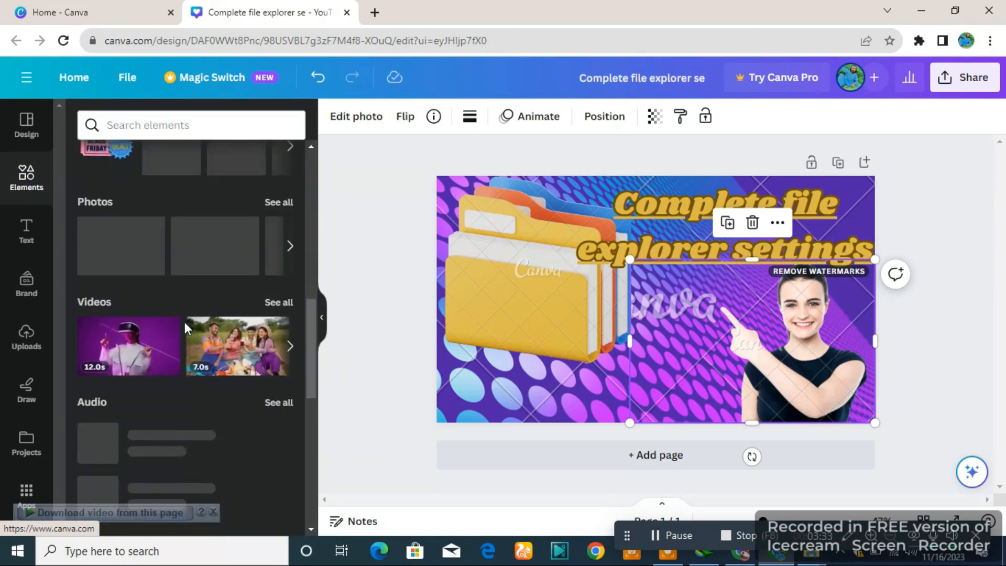
scroll(184, 321, "up", 4)
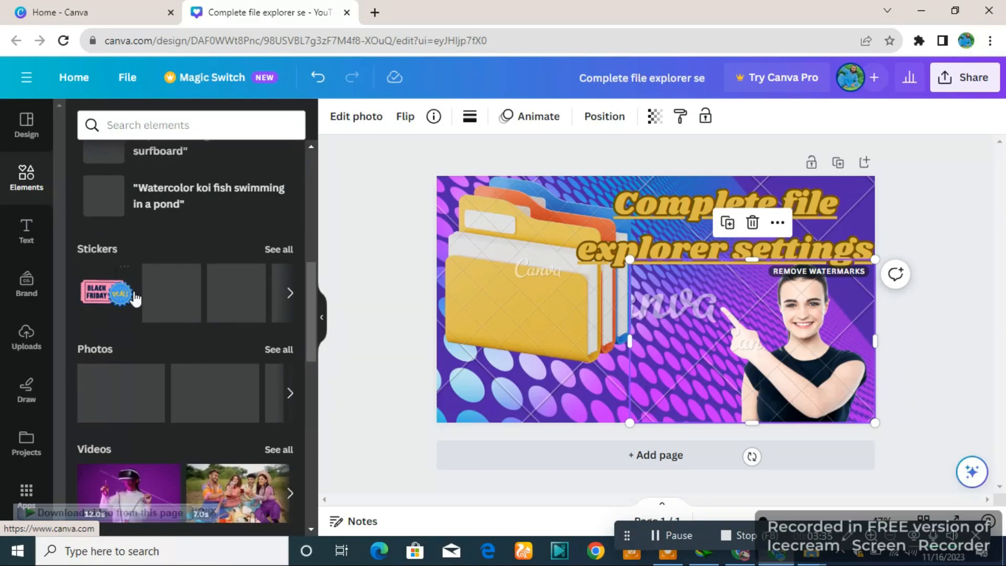
mouse_move(120, 296)
left_click(289, 293)
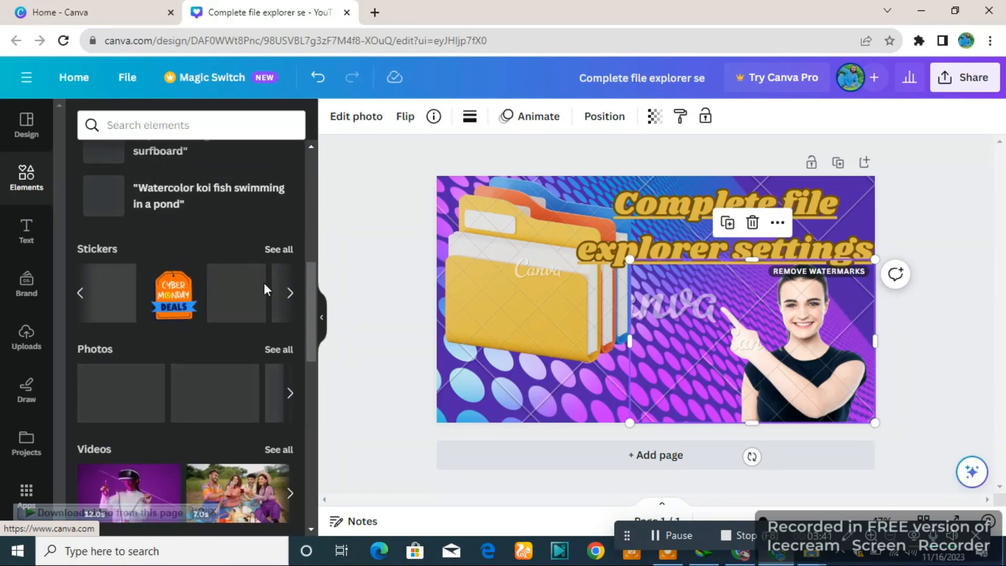
left_click(276, 248)
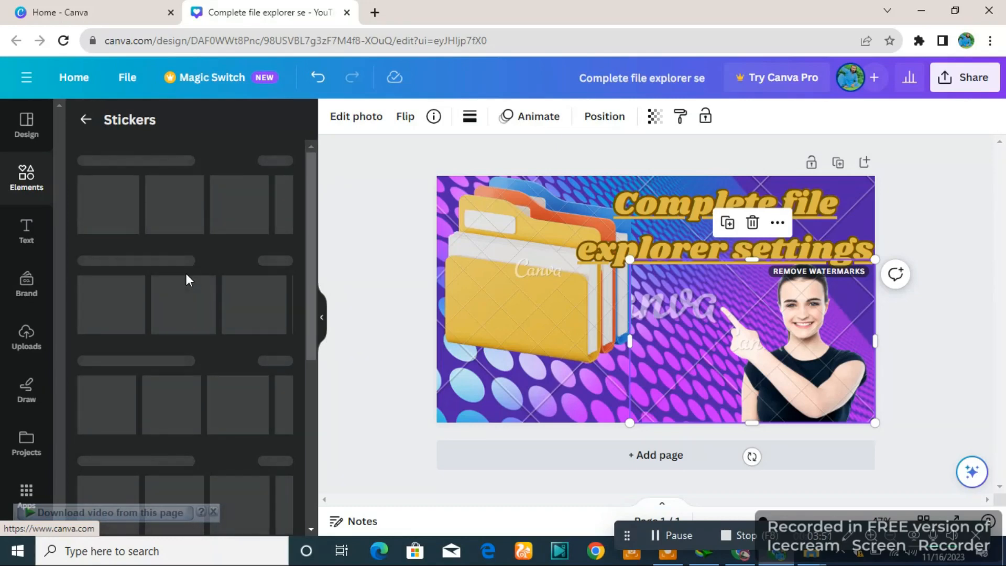
scroll(182, 259, "down", 5)
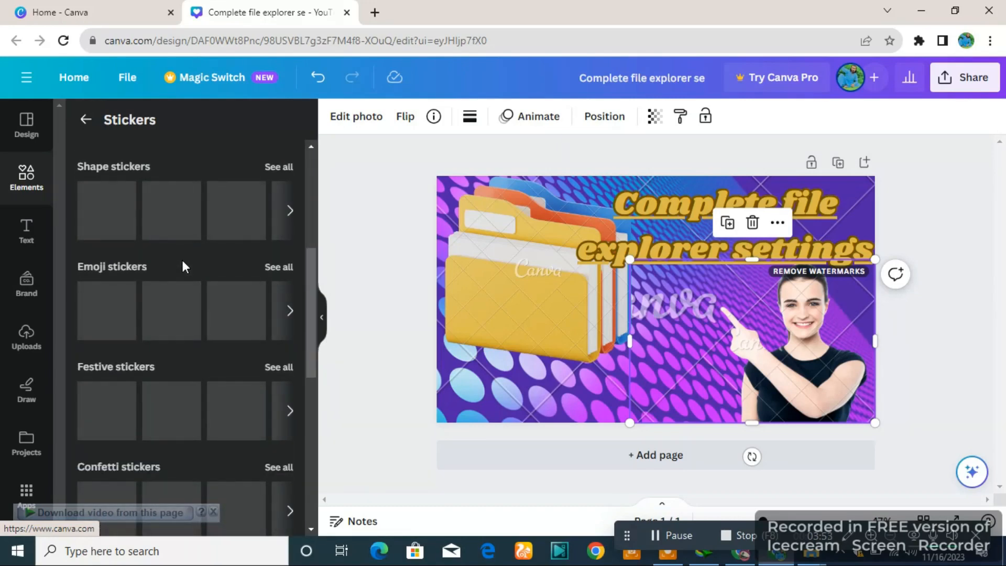
scroll(182, 262, "down", 2)
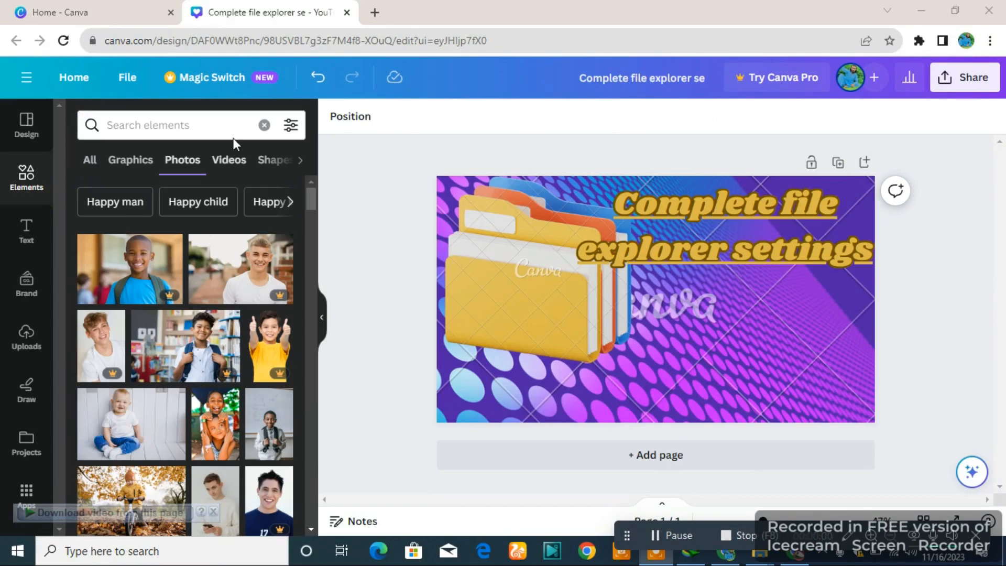
Search the photo elements for "smiling man"
left_click(166, 124)
type("s")
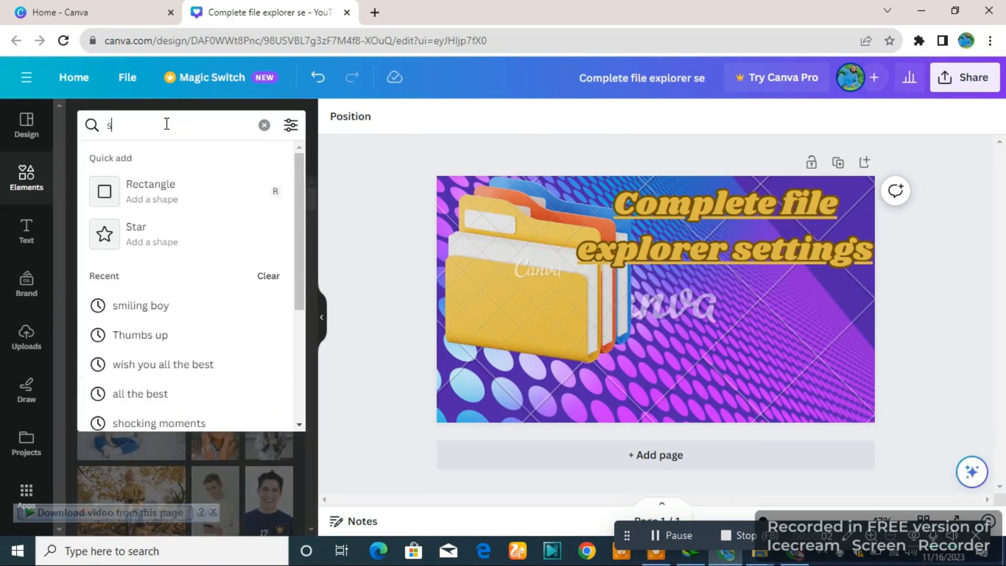
type("mil")
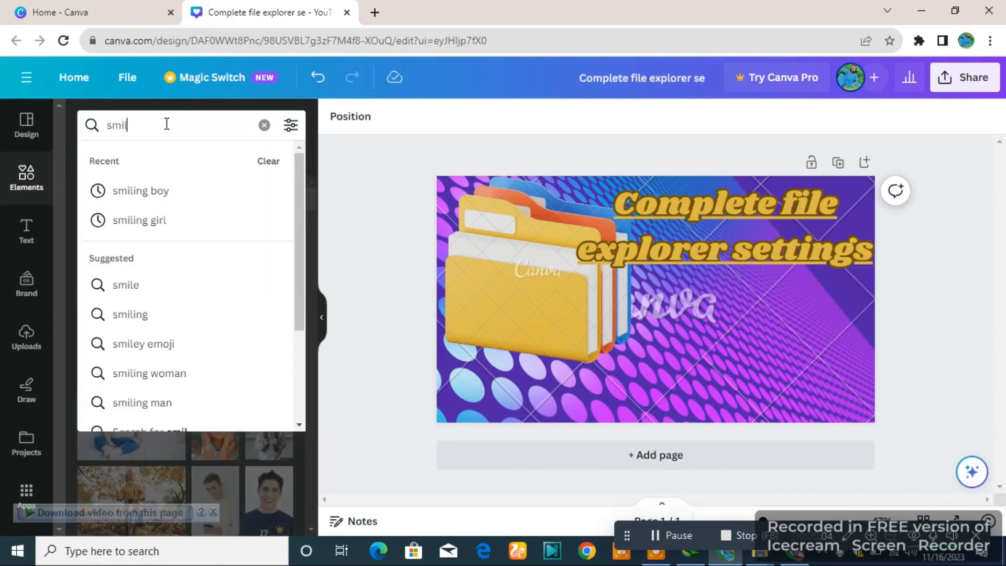
type("ing n")
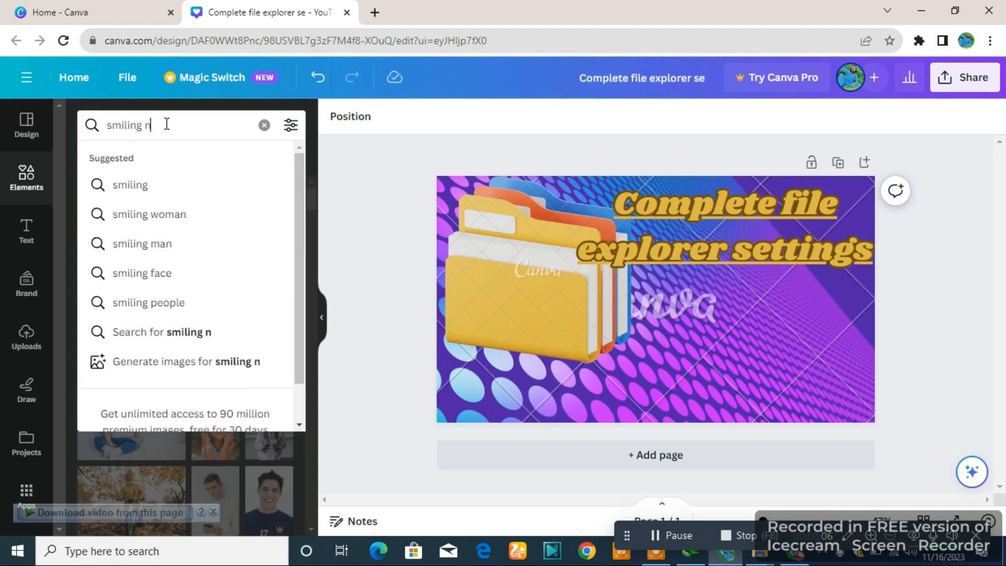
key("BackSpace")
type("man")
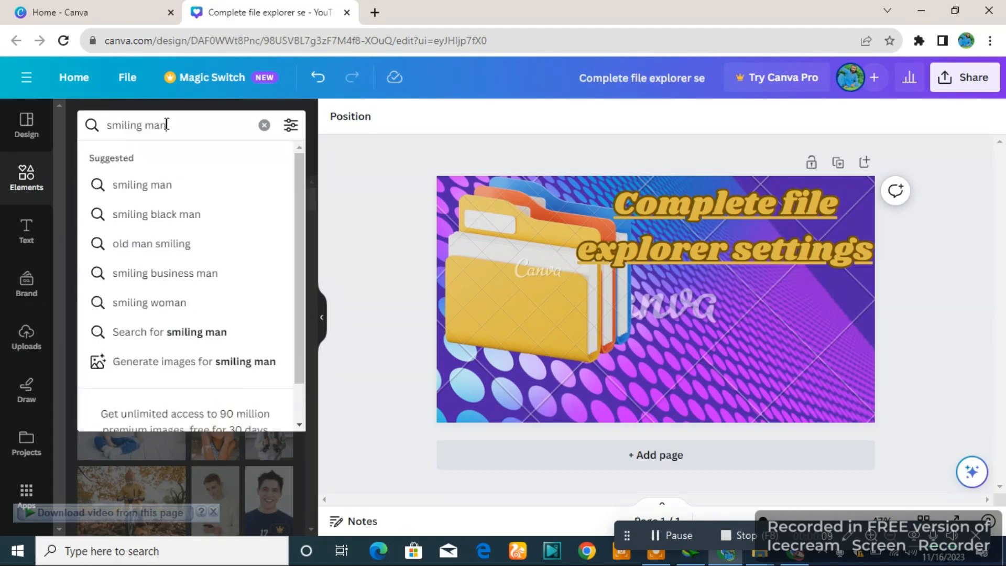
key("Return")
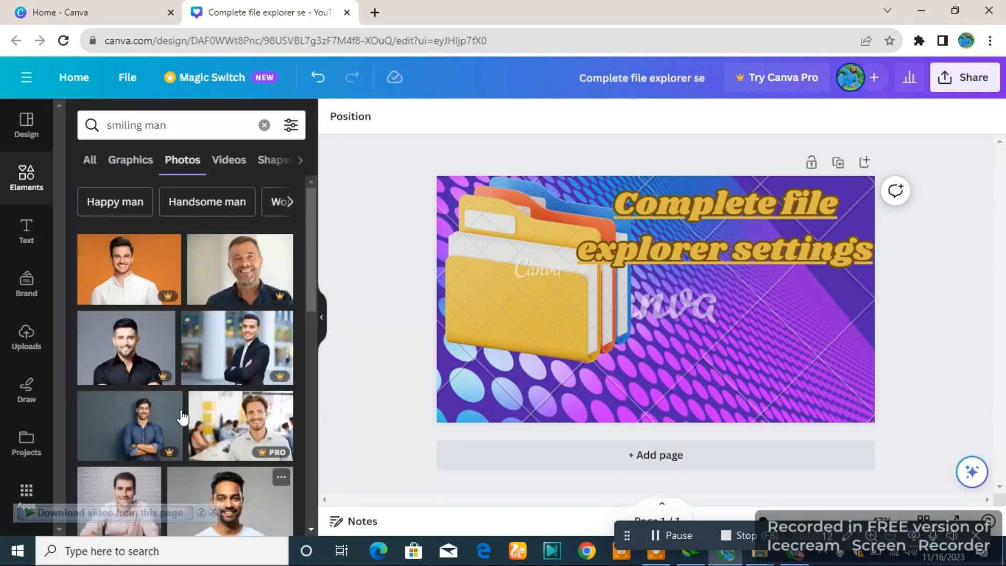
Try the photo of the man in a pink shirt presenting with both hands on the thumbnail, then delete it
scroll(211, 429, "down", 3)
scroll(211, 429, "down", 8)
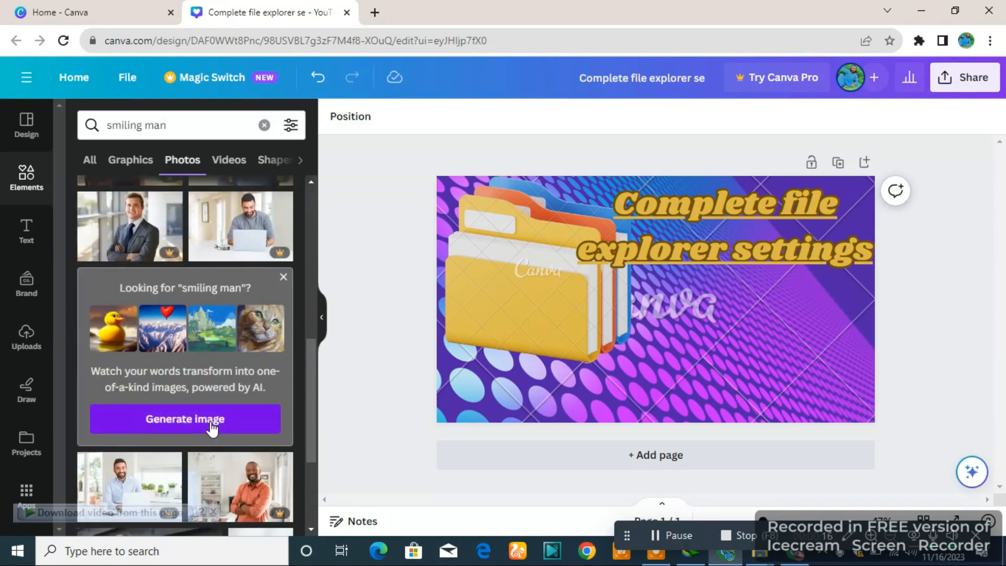
scroll(212, 429, "down", 5)
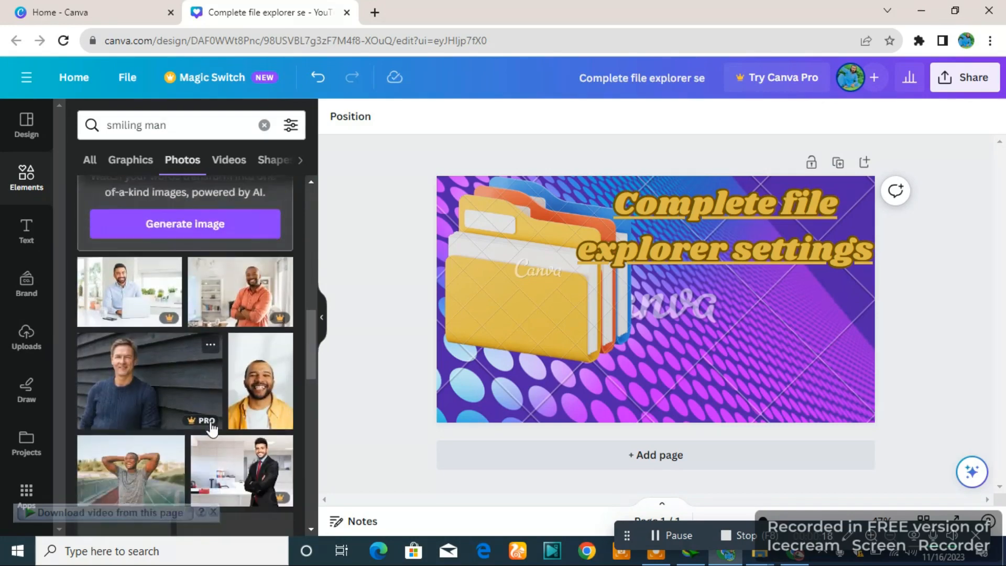
scroll(212, 428, "down", 5)
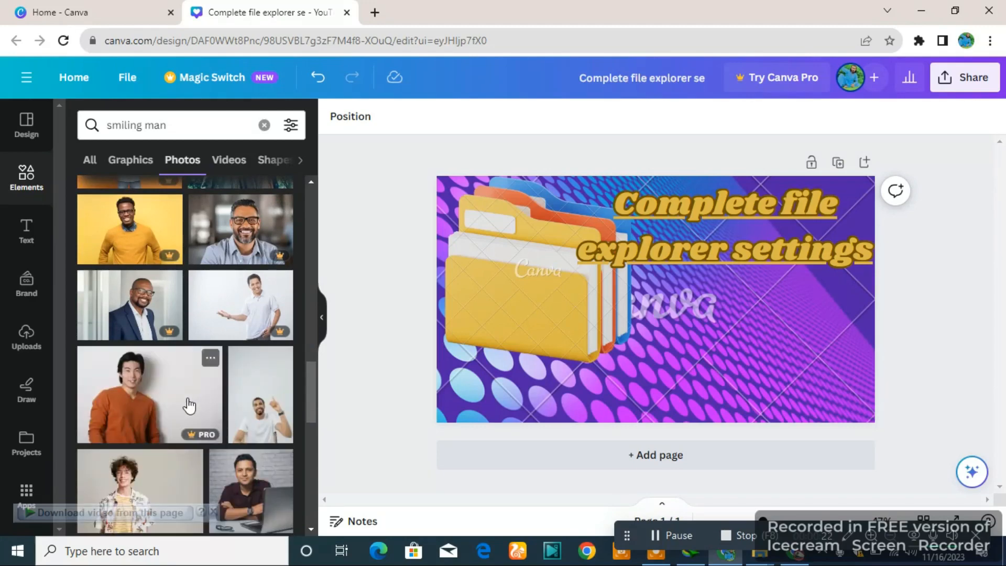
scroll(189, 404, "down", 3)
scroll(187, 398, "down", 10)
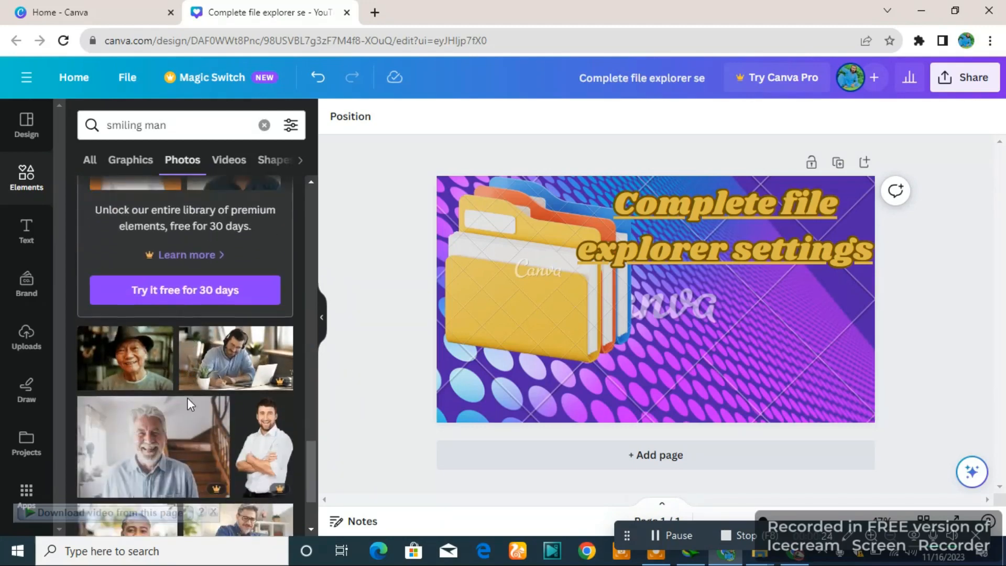
scroll(187, 401, "down", 2)
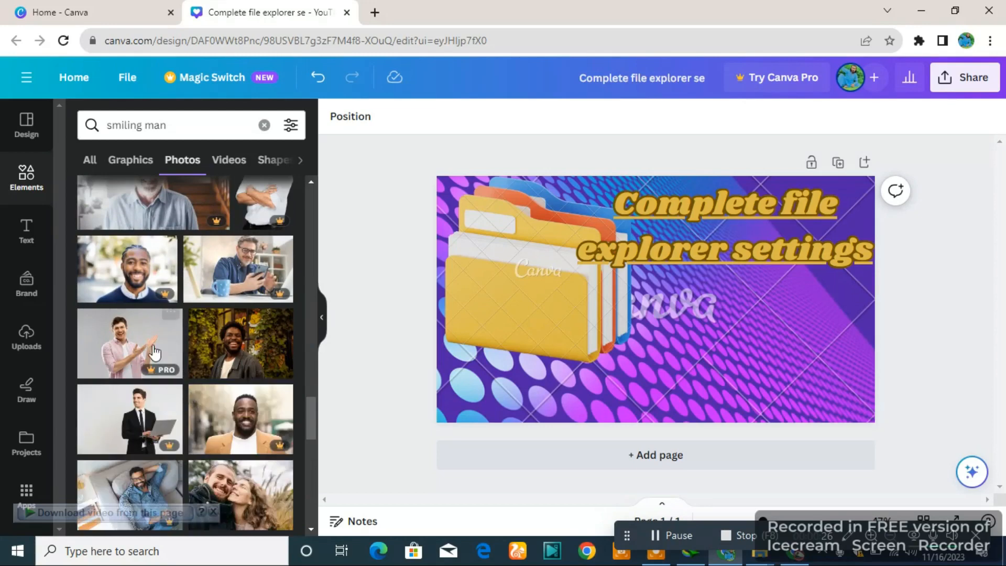
left_click(135, 344)
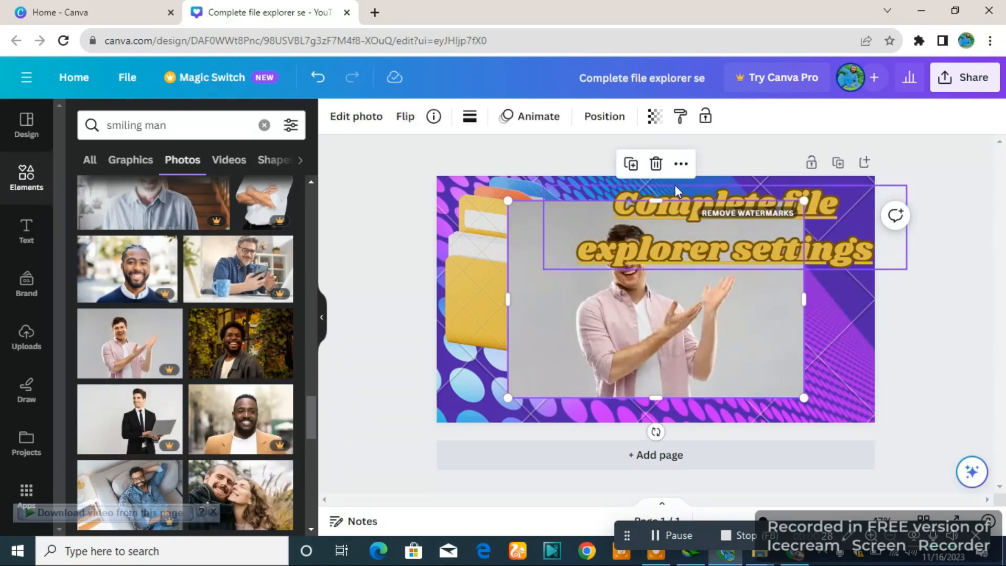
left_click(649, 166)
Try the photo of the cheering man in a floral shirt with raised thumbs on the thumbnail, then delete it
scroll(247, 332, "down", 5)
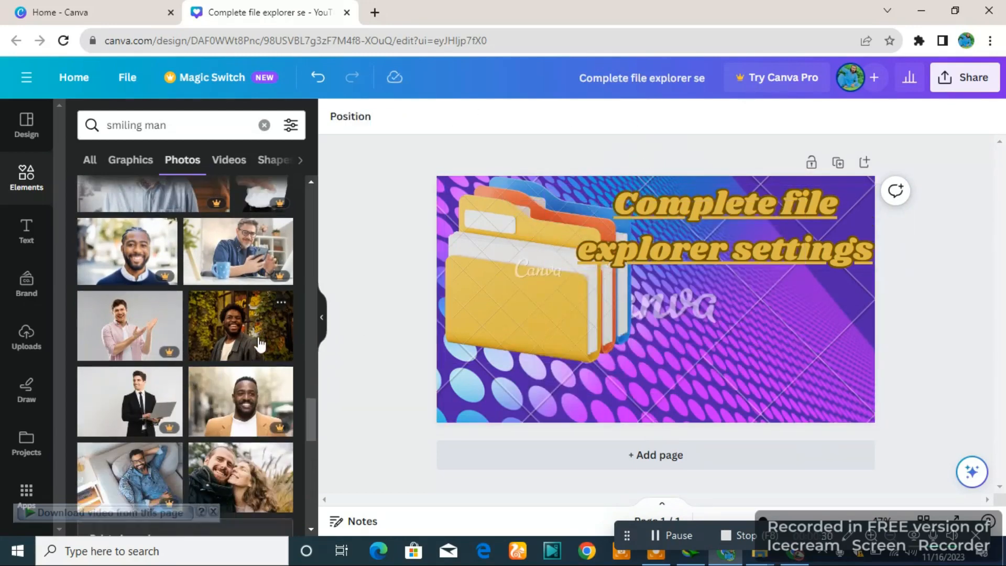
scroll(248, 341, "down", 10)
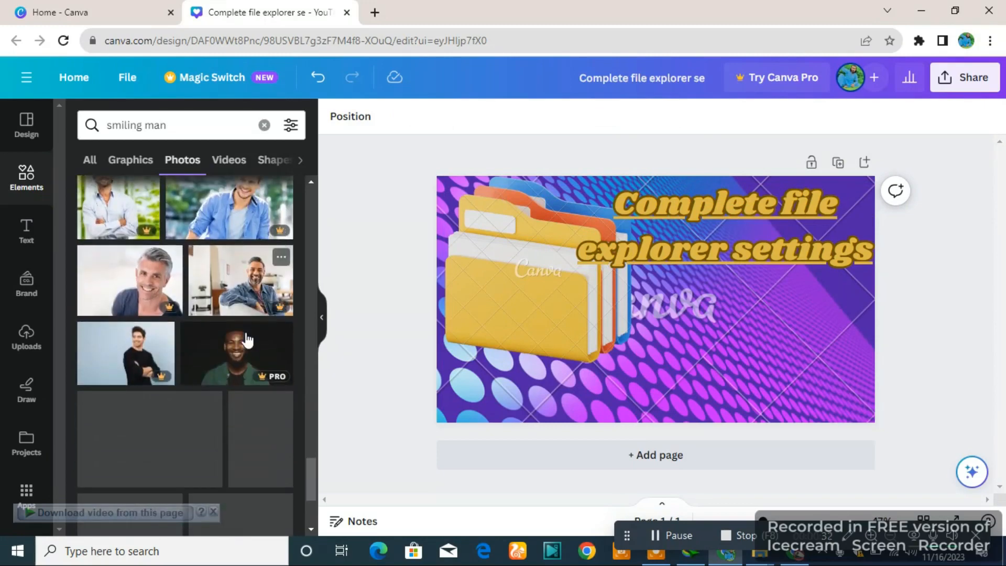
scroll(247, 340, "down", 5)
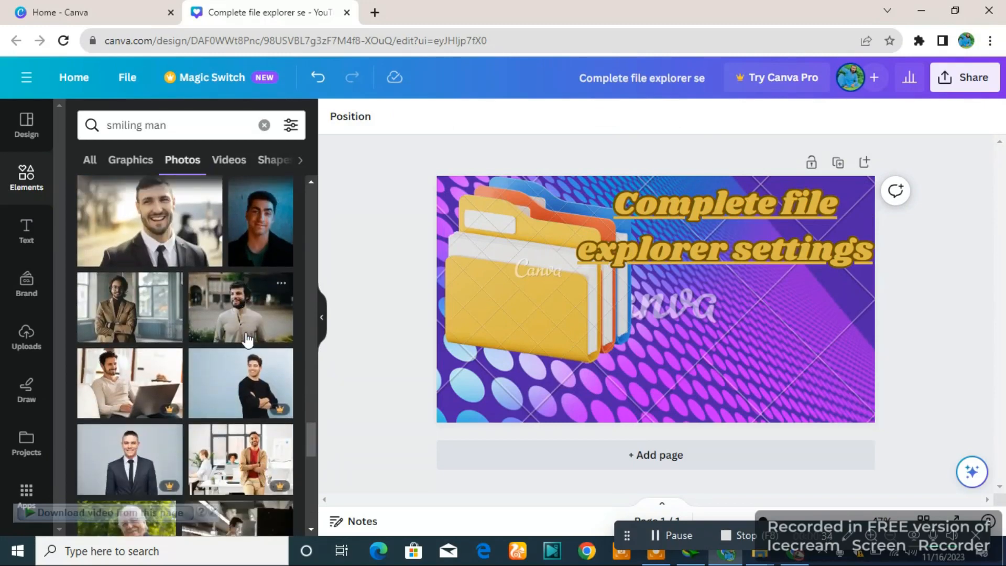
scroll(247, 340, "down", 3)
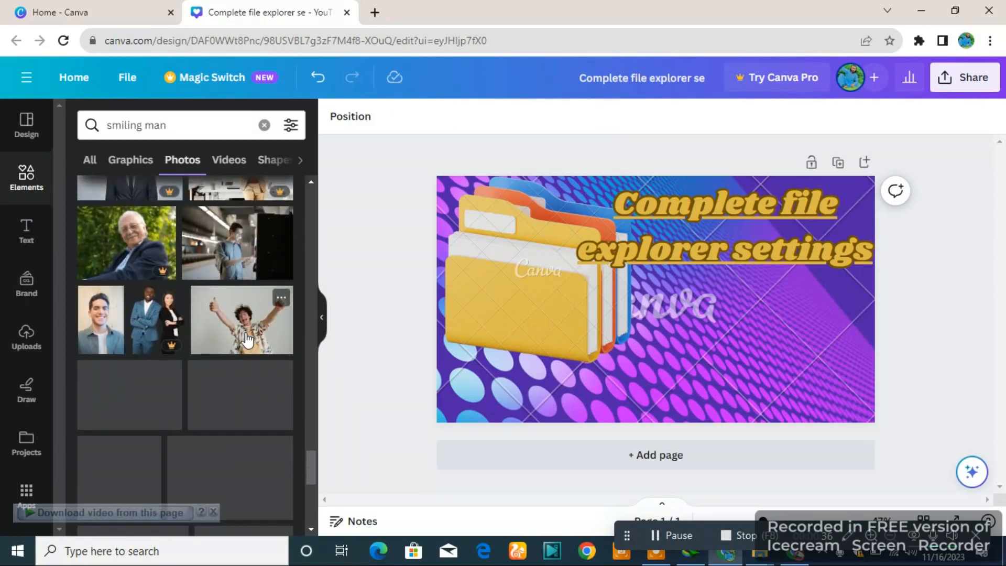
left_click(246, 339)
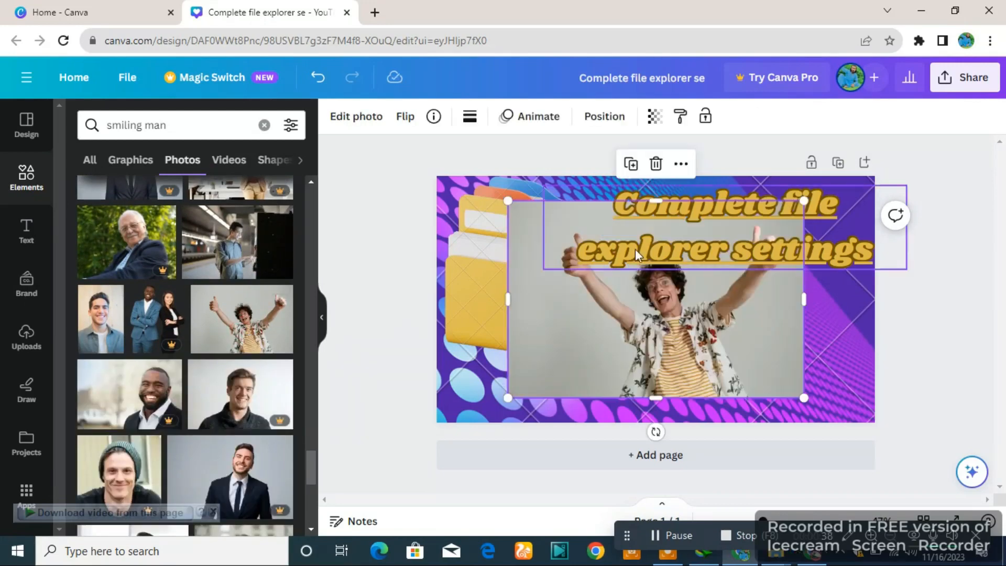
left_click(657, 164)
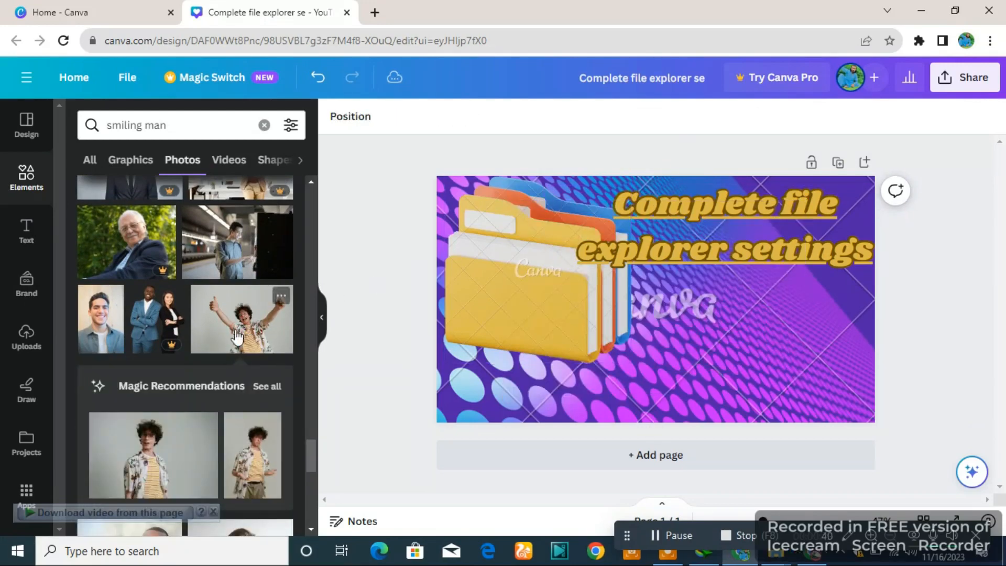
Try the photo of the standing man in a black T-shirt on the thumbnail, then delete it
scroll(227, 343, "down", 5)
scroll(226, 343, "down", 10)
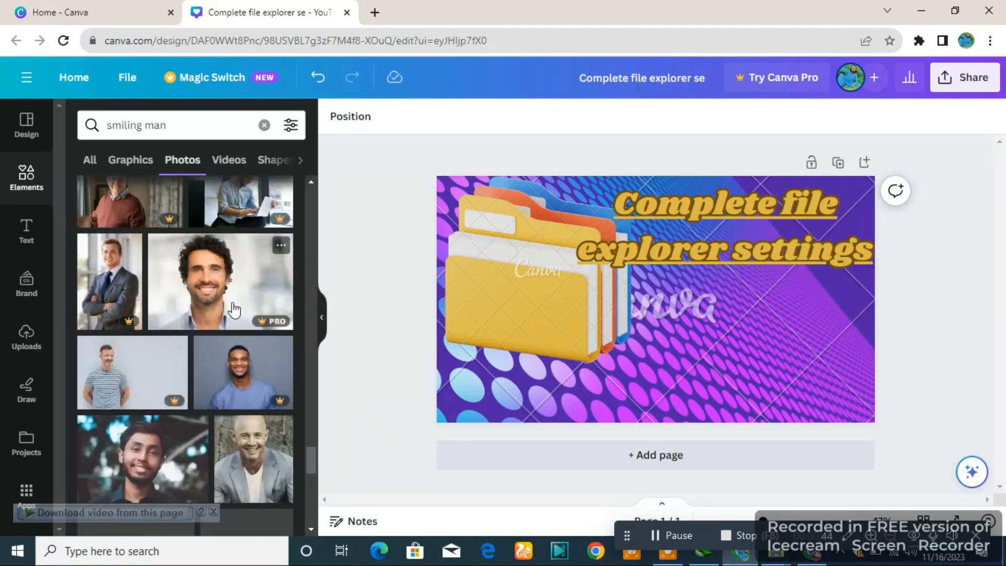
scroll(230, 325, "down", 5)
scroll(234, 309, "down", 10)
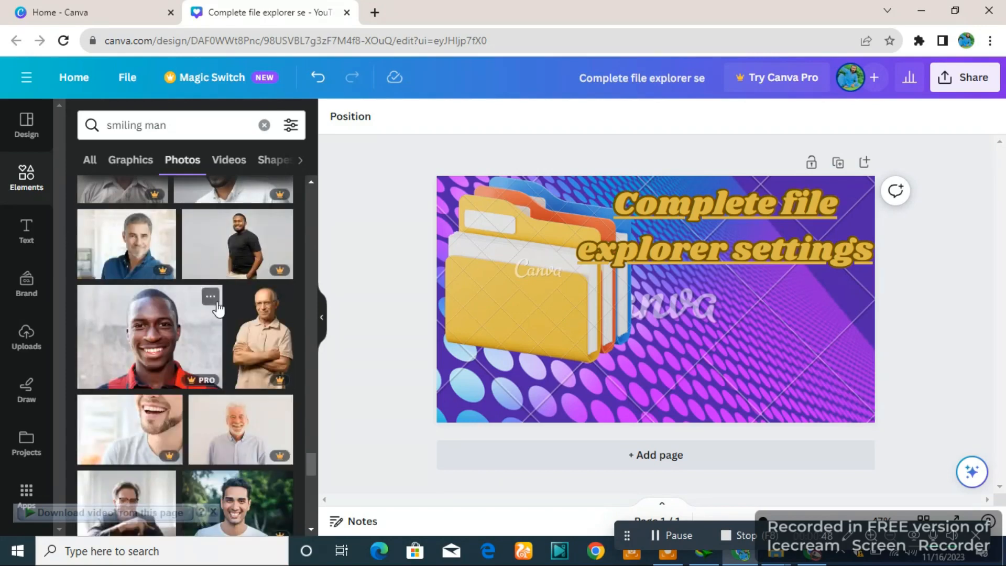
left_click(253, 255)
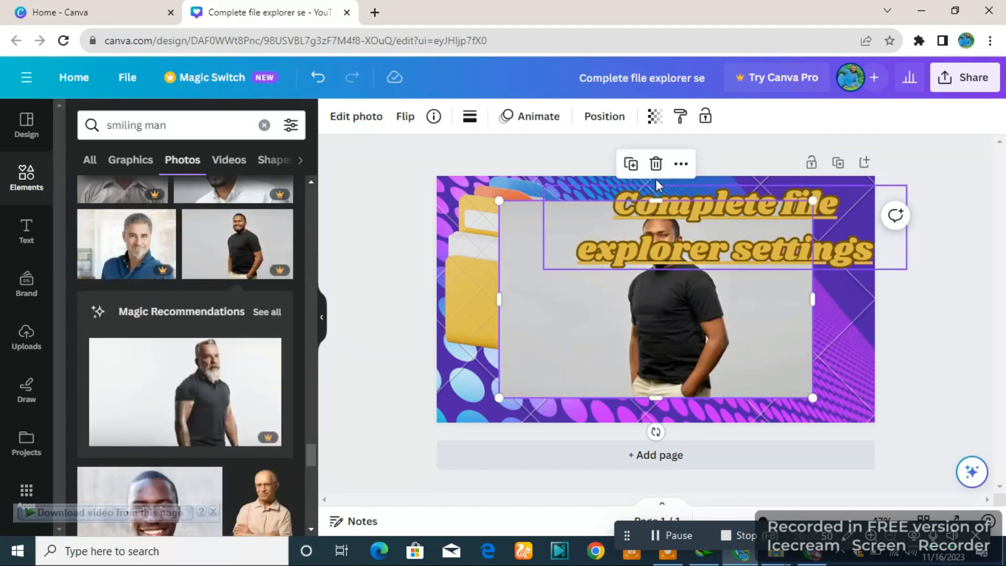
left_click(656, 164)
Add the background-free photo of the smiling man in a white shirt with crossed arms from the "smiling man" results
scroll(184, 293, "down", 10)
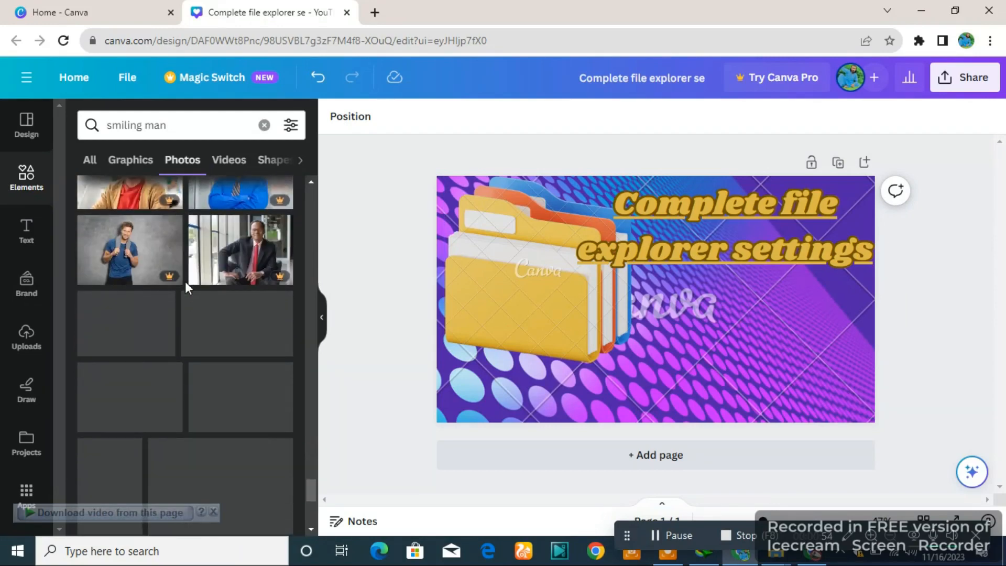
scroll(185, 285, "down", 4)
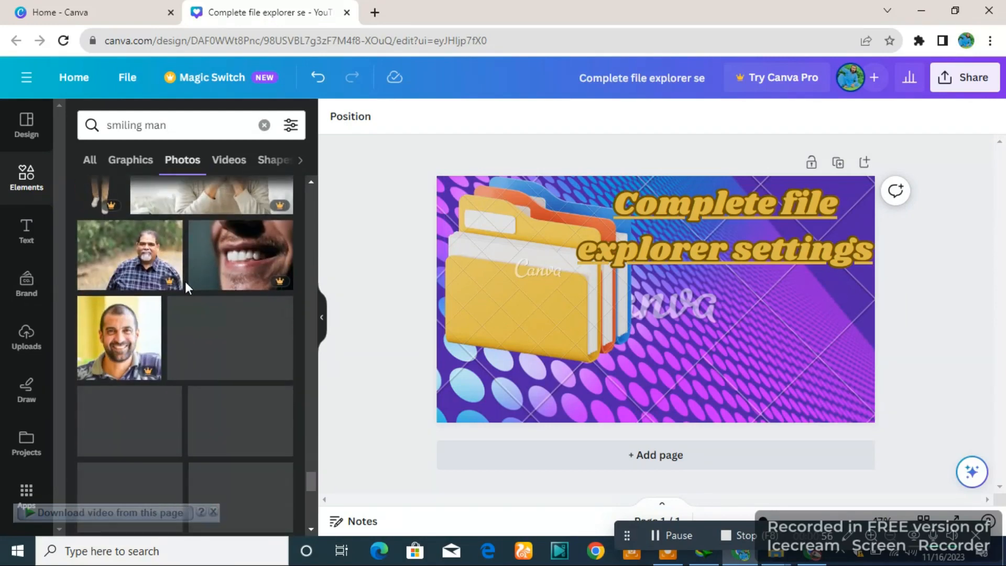
scroll(152, 282, "up", 2)
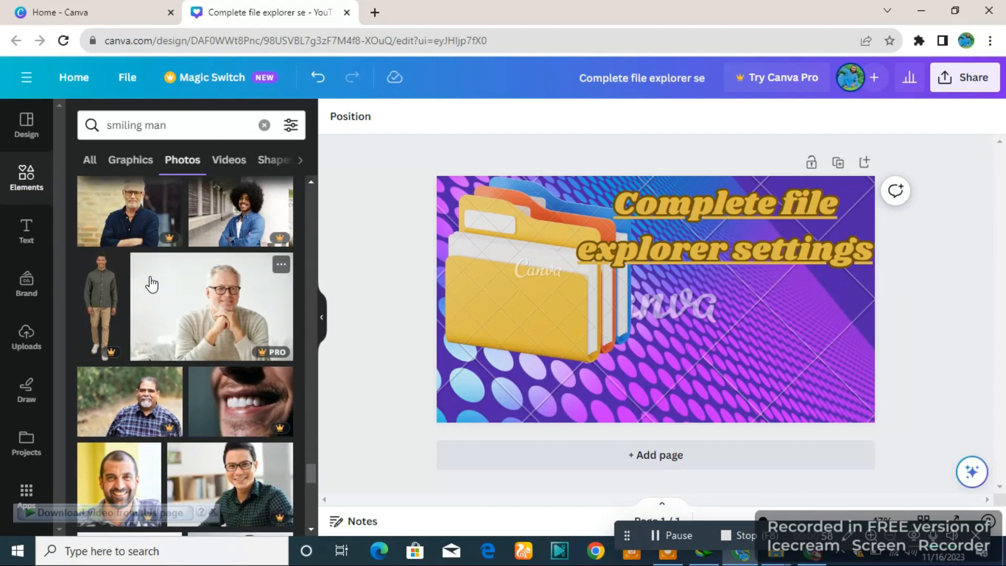
scroll(262, 261, "up", 12)
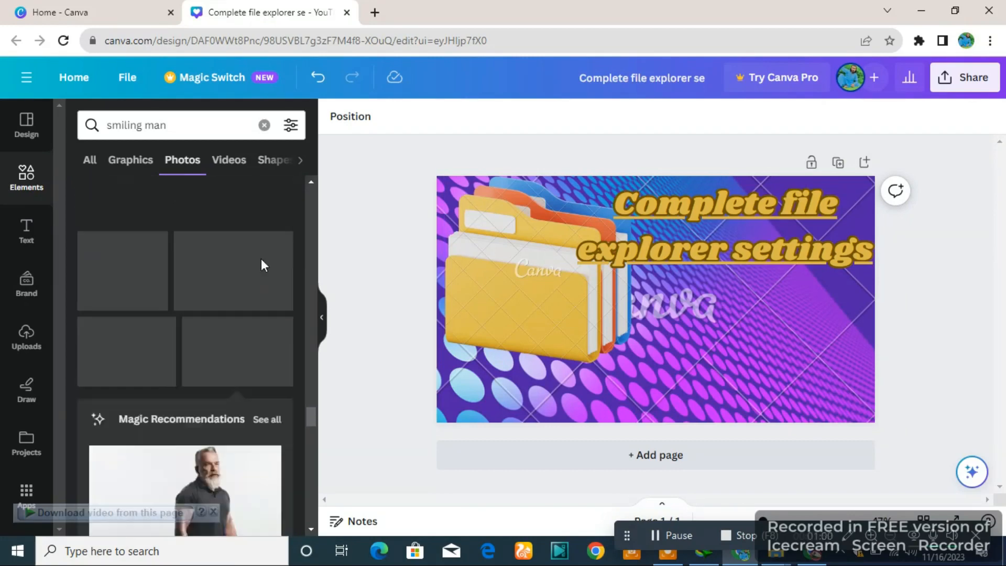
scroll(262, 262, "up", 8)
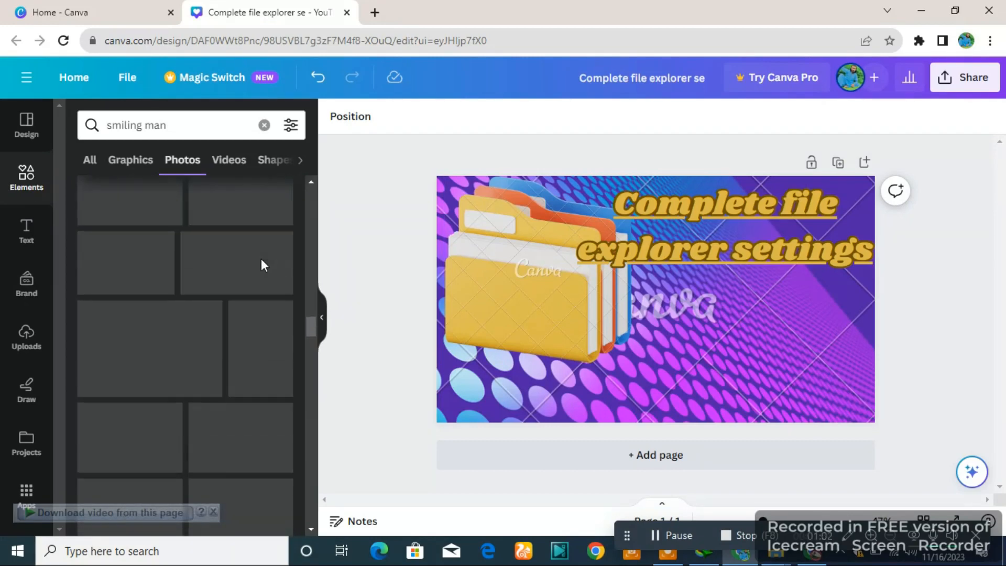
scroll(261, 260, "up", 10)
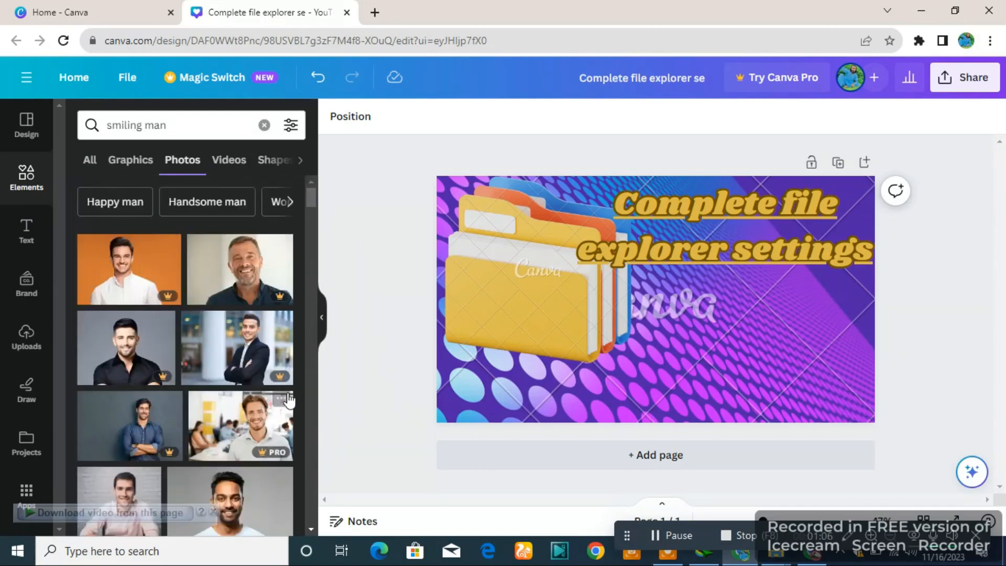
scroll(254, 378, "down", 10)
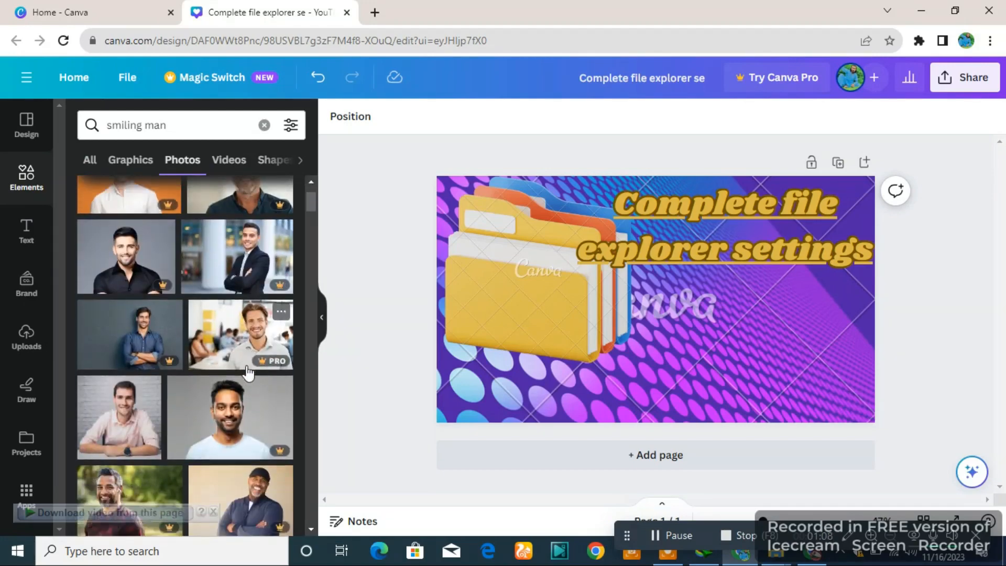
scroll(246, 365, "down", 10)
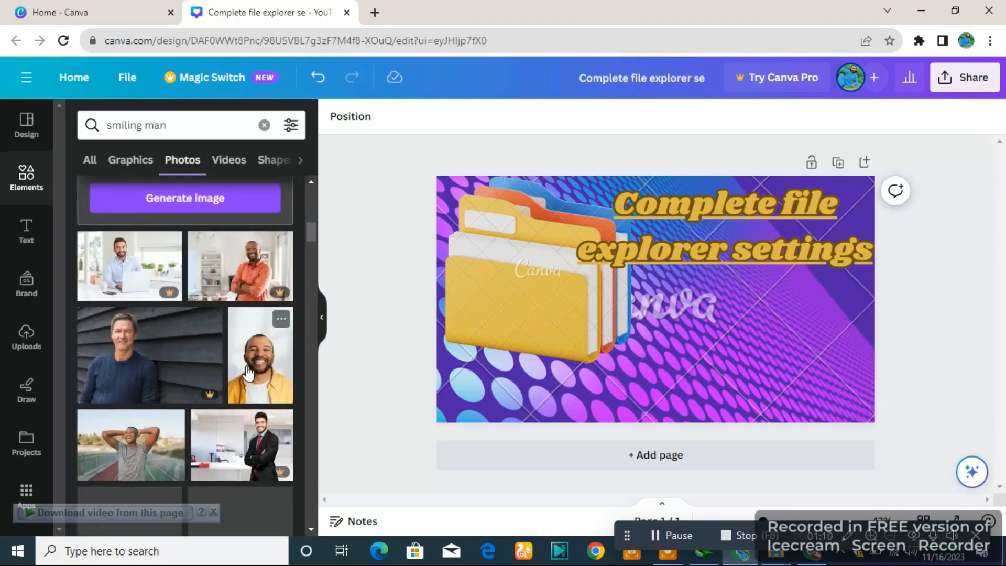
scroll(248, 373, "down", 5)
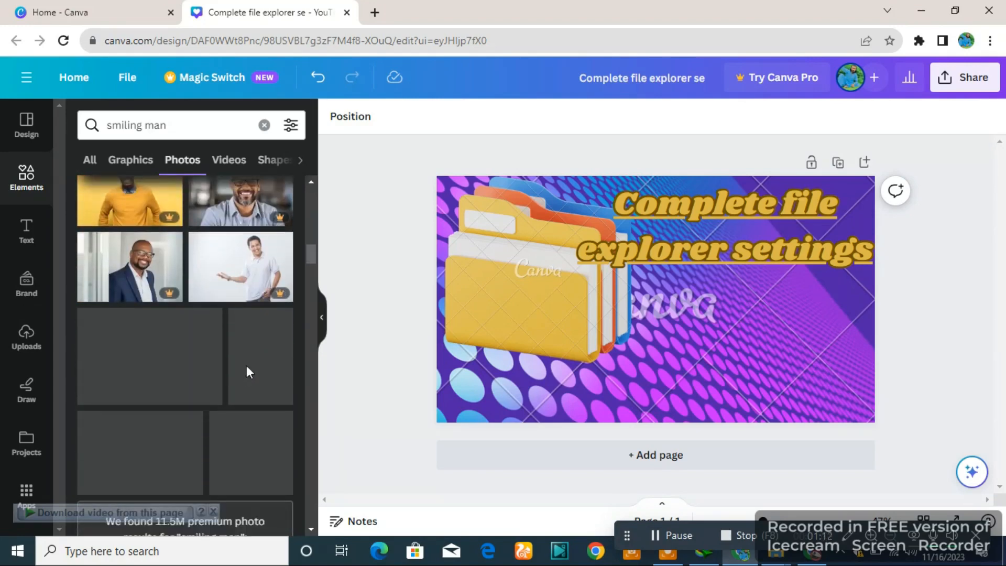
scroll(247, 373, "down", 10)
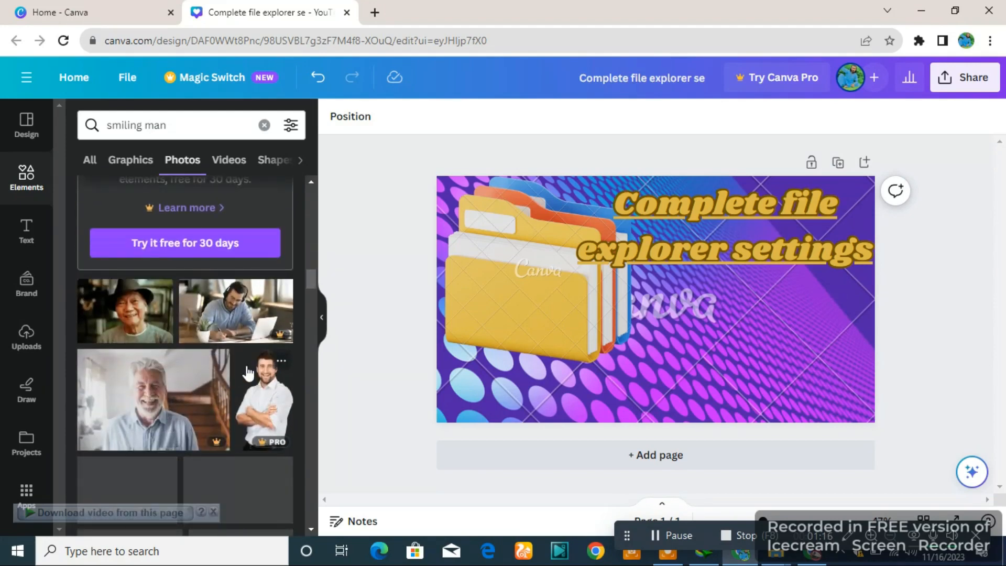
left_click(270, 393)
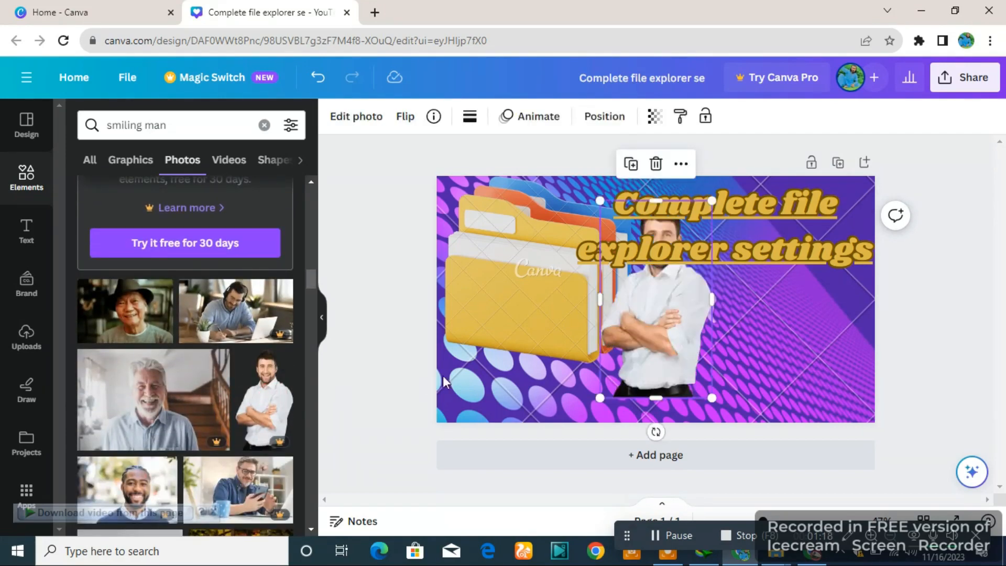
Shrink the photo of the man in the white shirt and place it in the thumbnail's lower-right corner, below the title
left_click_drag(665, 351, 745, 414)
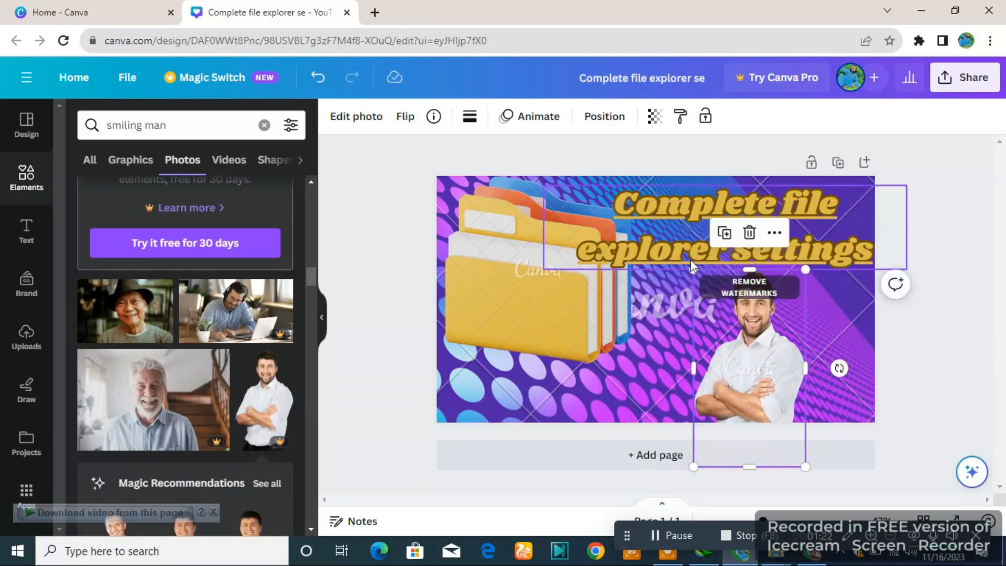
left_click_drag(692, 266, 709, 298)
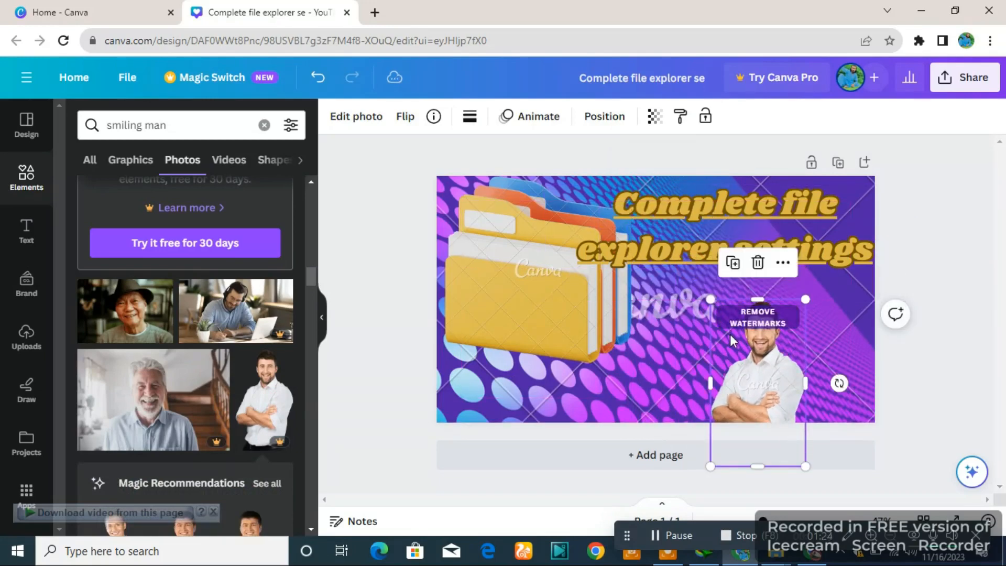
left_click_drag(740, 350, 786, 316)
left_click_drag(786, 315, 787, 316)
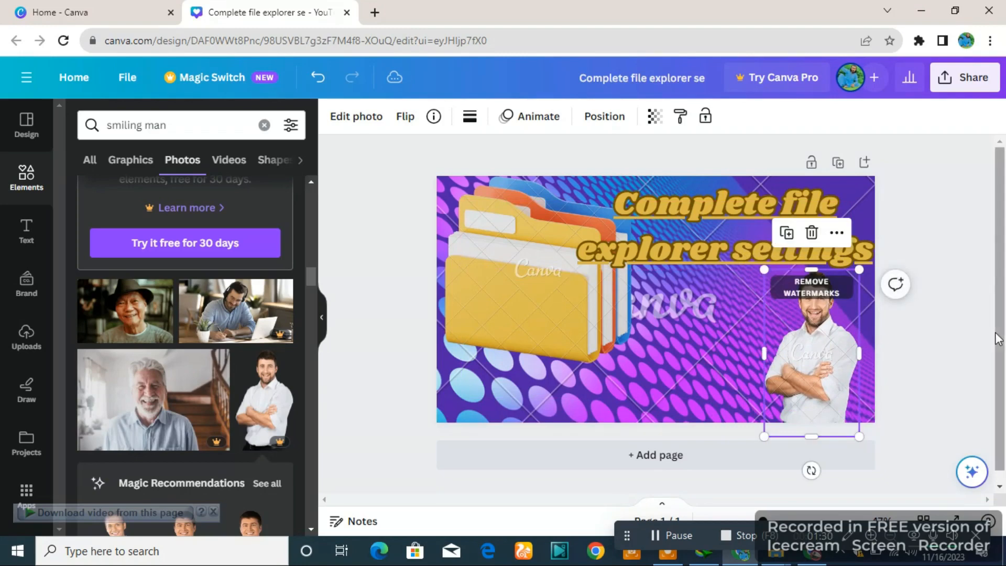
left_click(941, 341)
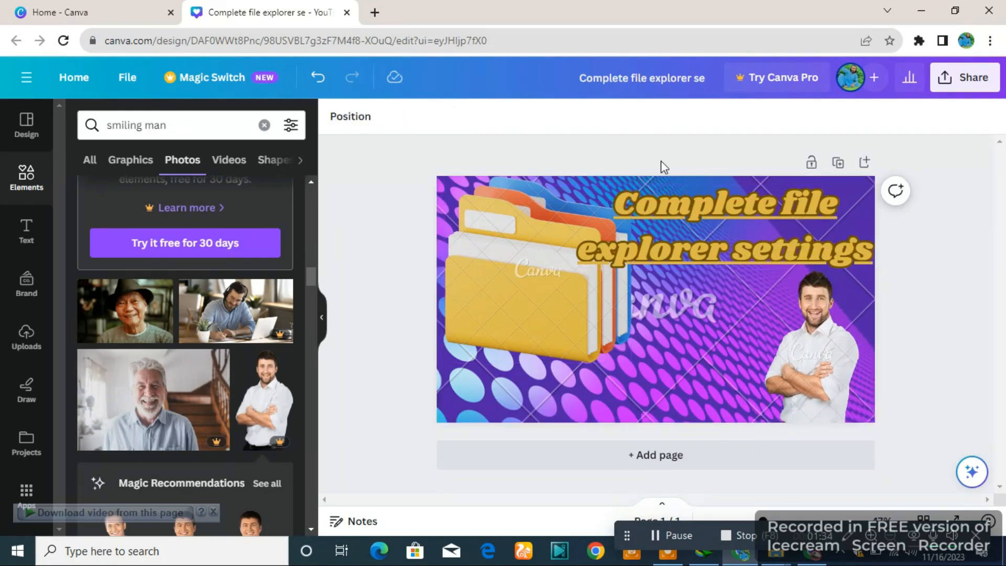
Search the photo elements for "decorative elements" in place of the previous search term
left_click(169, 125)
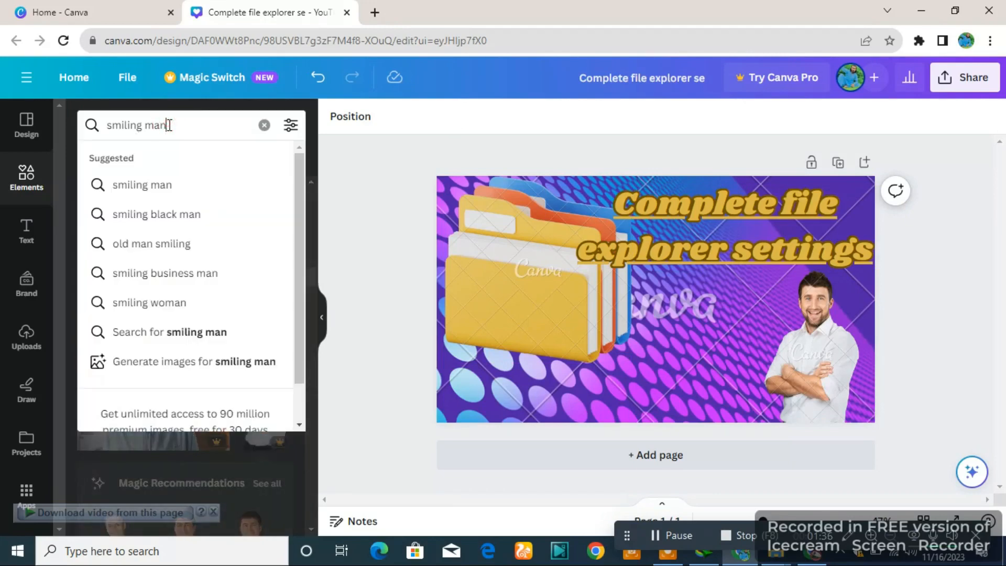
key("BackSpace")
key("BackSpace")
key("BackSpace")
key("BackSpace")
key("BackSpace")
key("BackSpace")
key("BackSpace")
key("BackSpace")
key("BackSpace")
key("BackSpace")
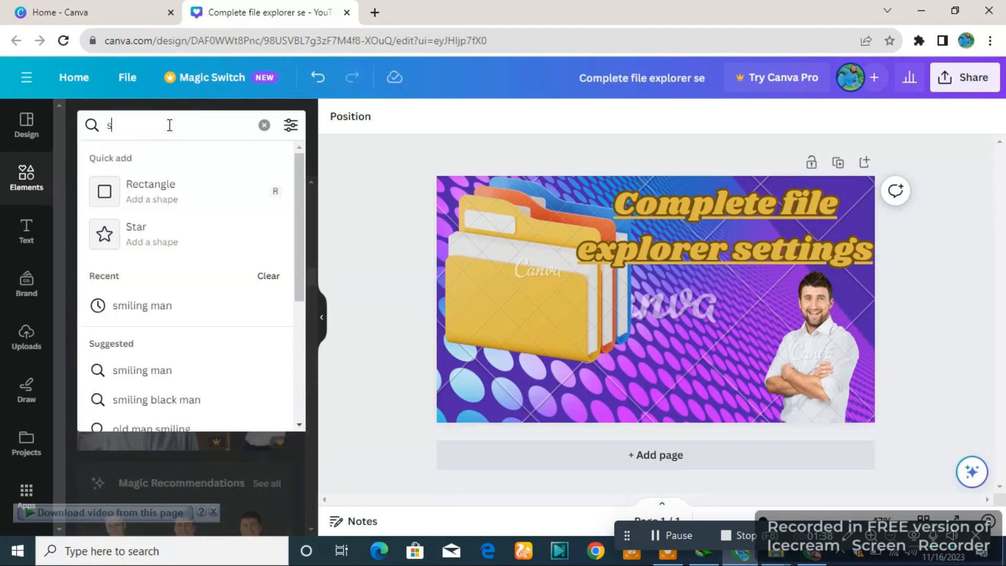
key("BackSpace")
type("d")
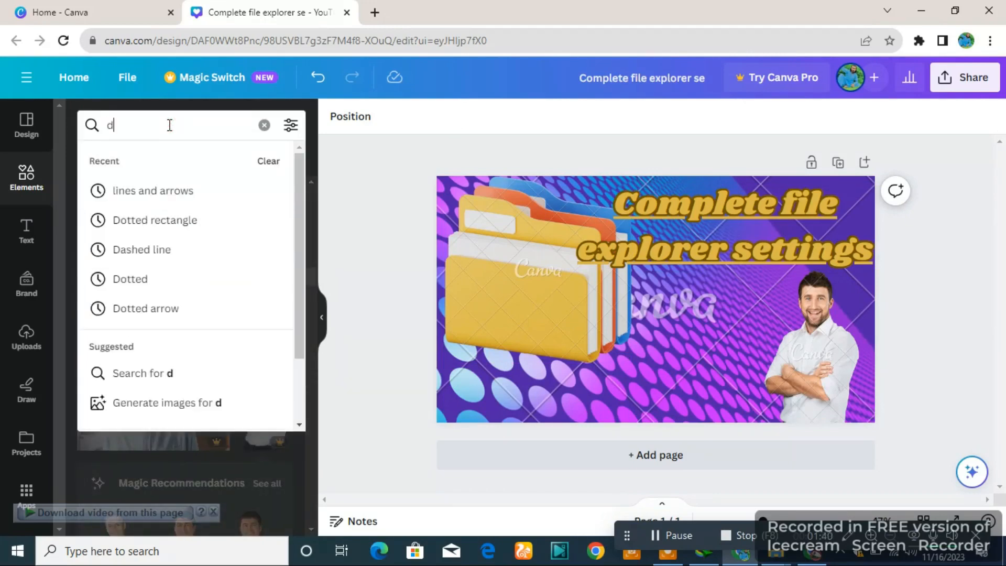
type("ec")
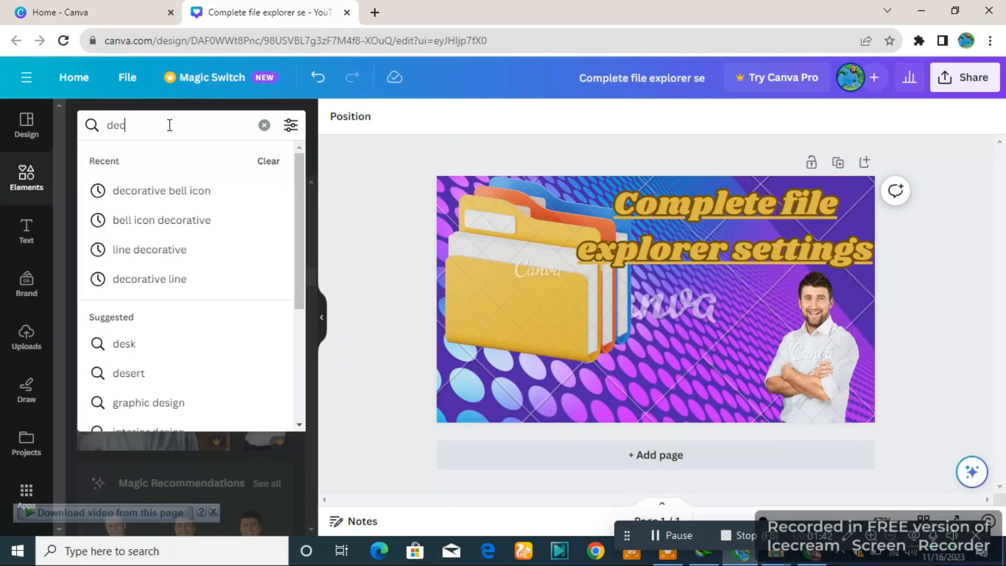
type("orat")
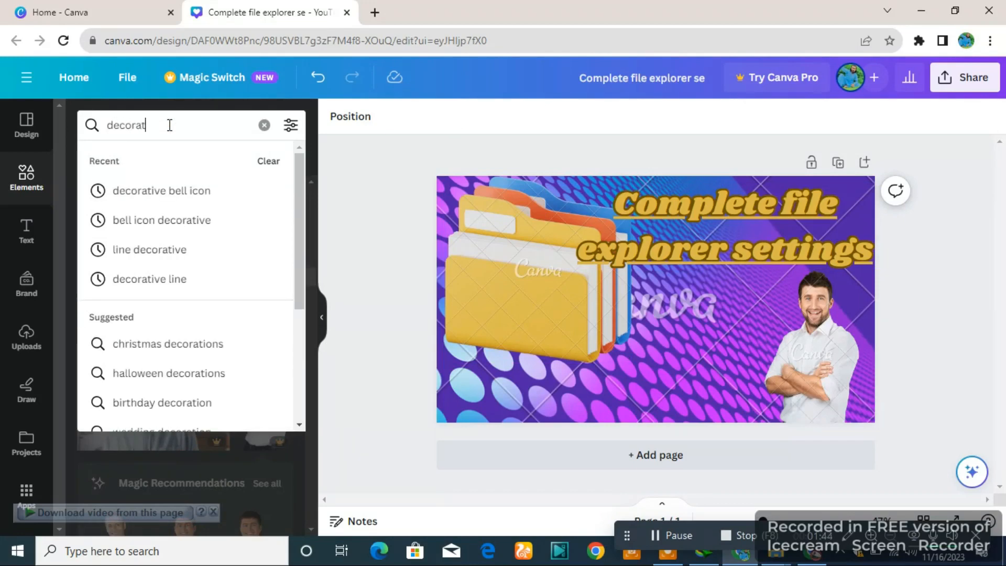
type("ive ")
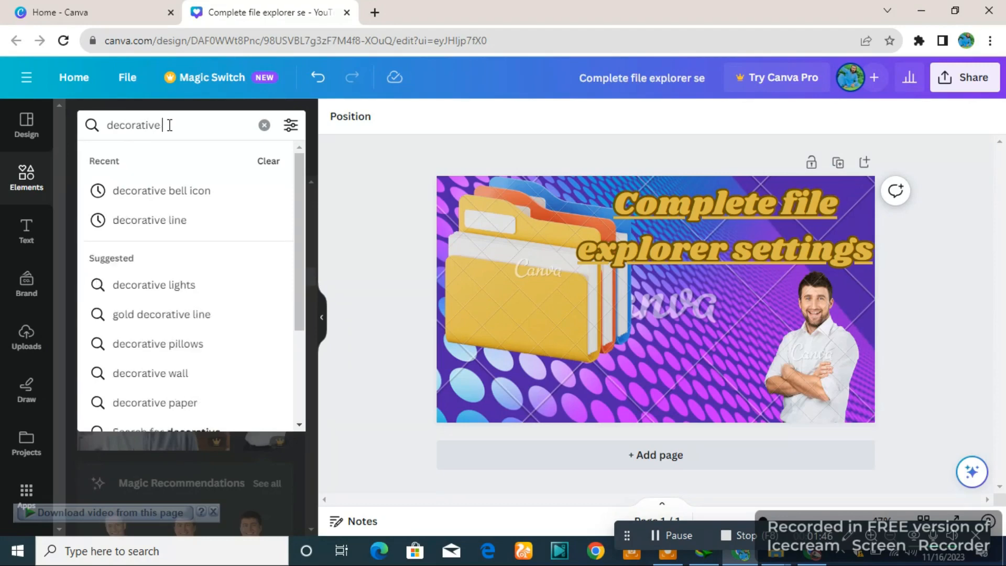
type("ele")
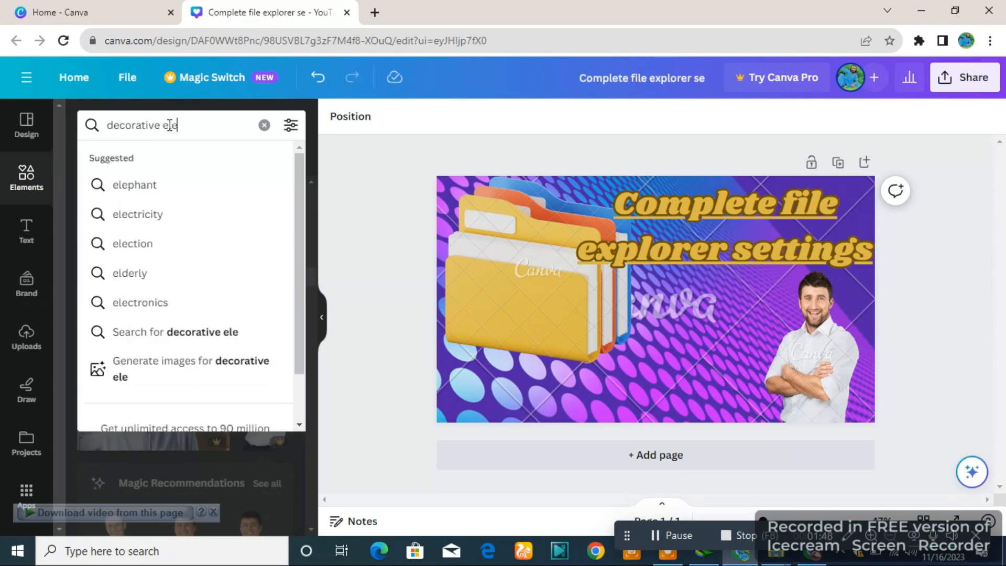
type("men")
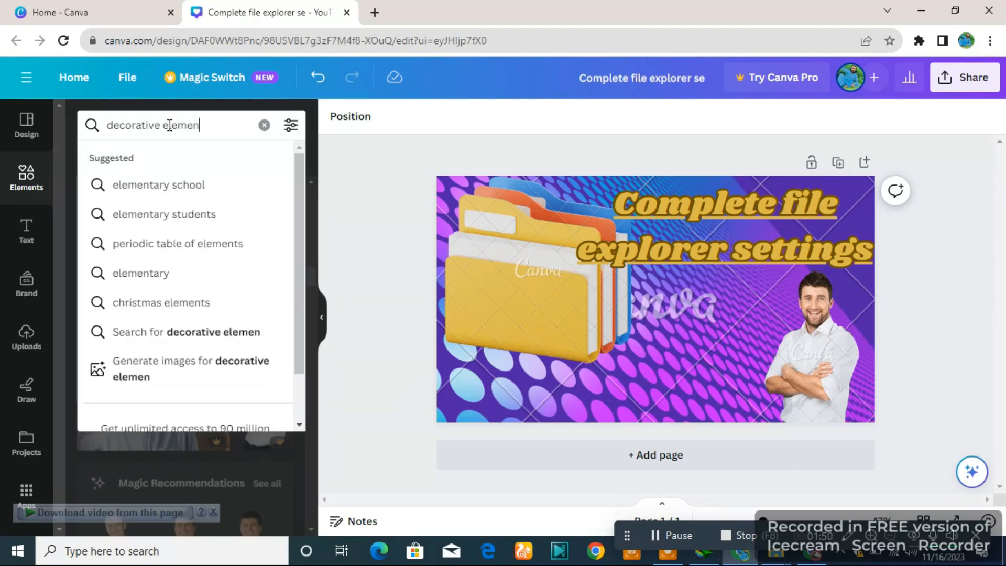
type("ts")
left_click(170, 326)
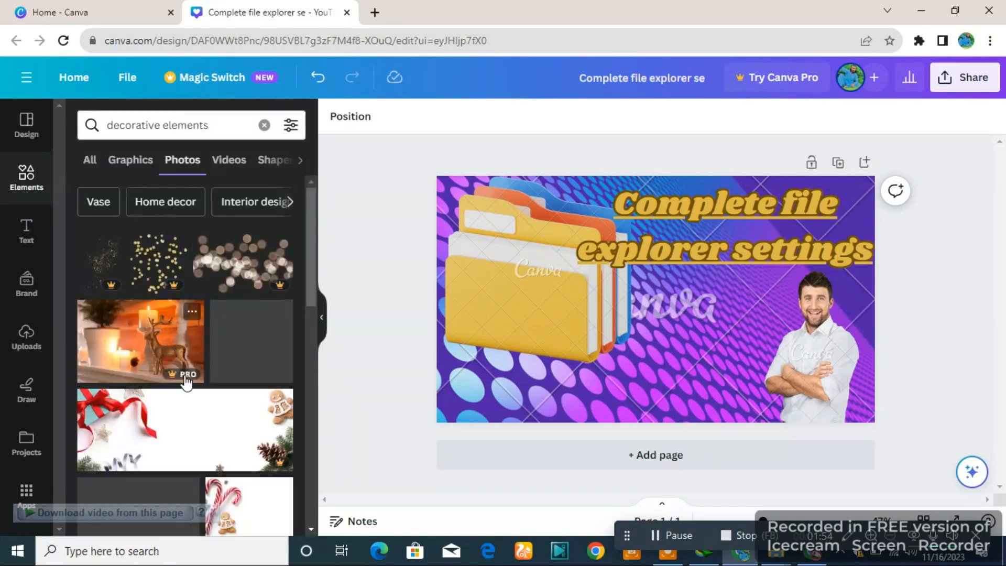
Add the pale bokeh lights photo, shrink it and place it in the thumbnail's lower-left corner, overlapping the folder's bottom edge
left_click(237, 275)
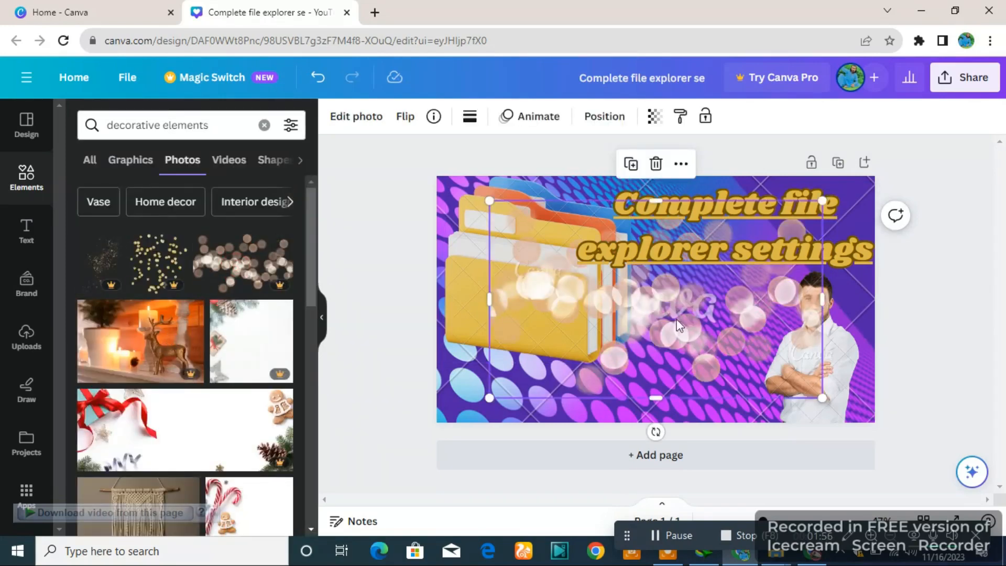
left_click_drag(680, 325, 611, 397)
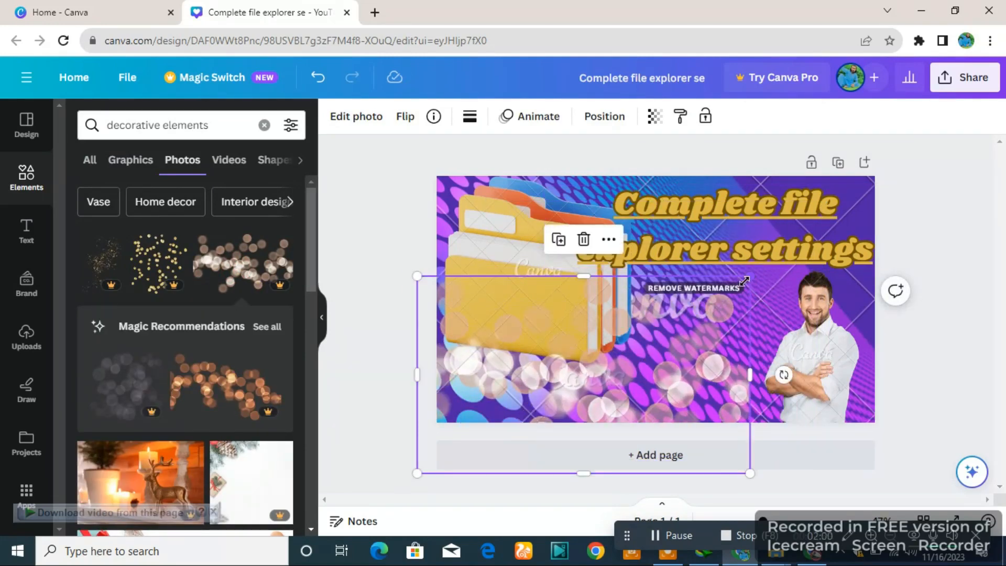
left_click_drag(750, 276, 626, 354)
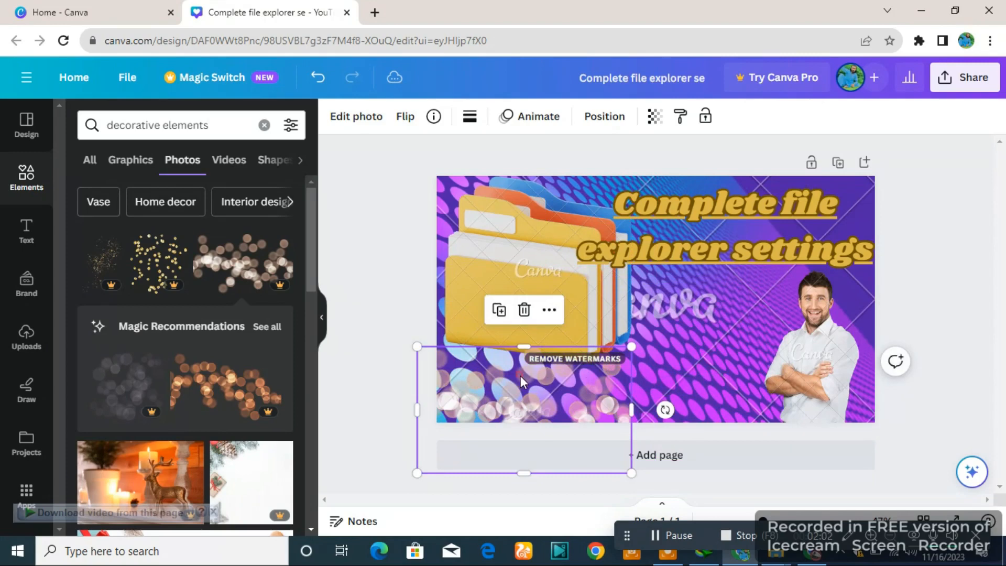
left_click_drag(520, 376, 529, 368)
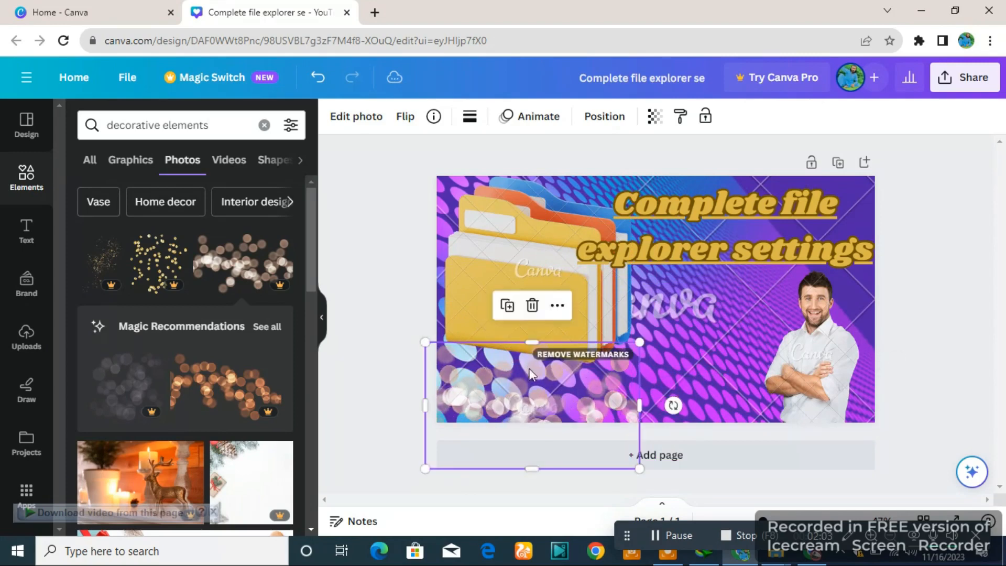
left_click(911, 301)
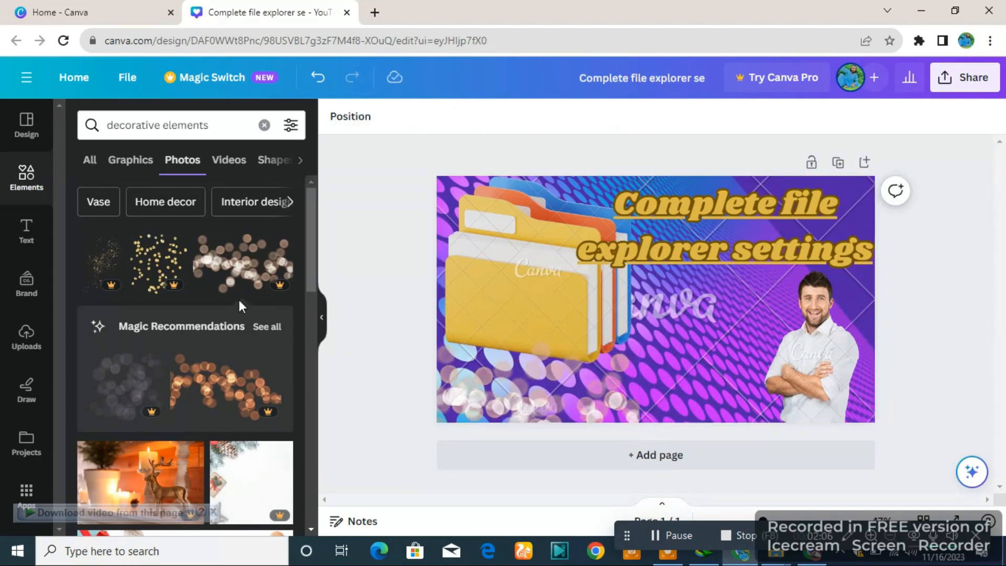
Browse the "decorative elements" photos, then change the search to "decorative line"
scroll(240, 305, "down", 7)
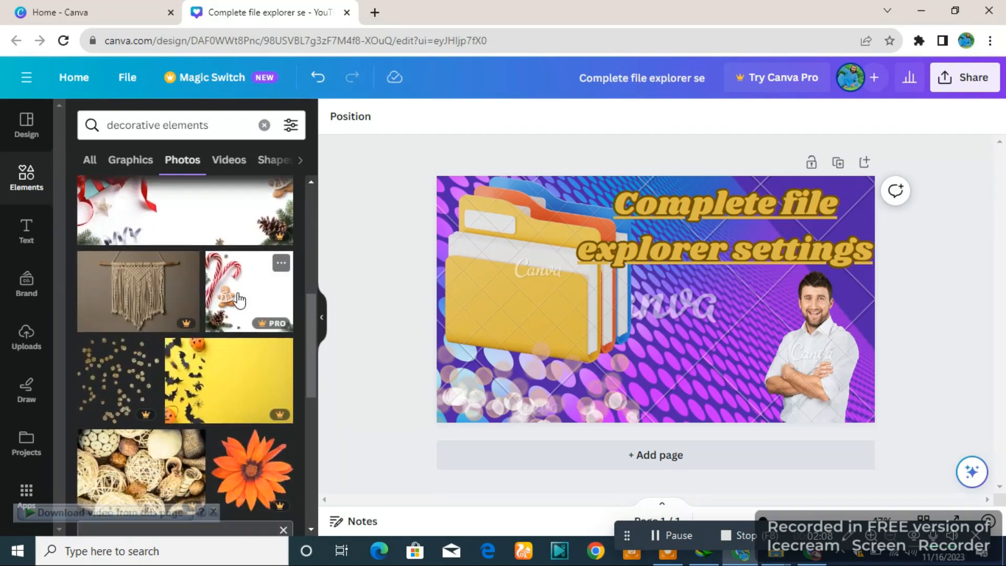
scroll(238, 300, "down", 10)
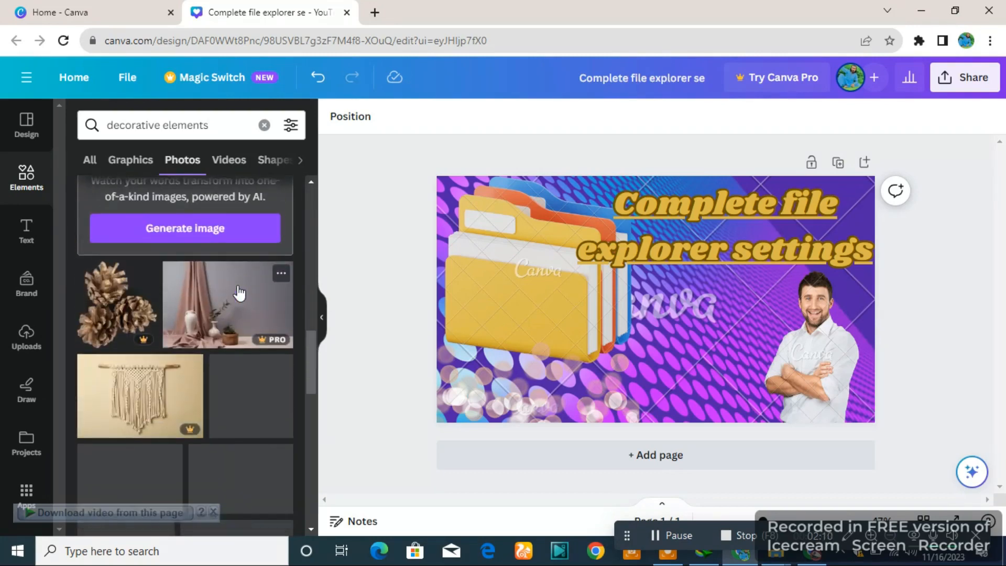
scroll(239, 294, "down", 5)
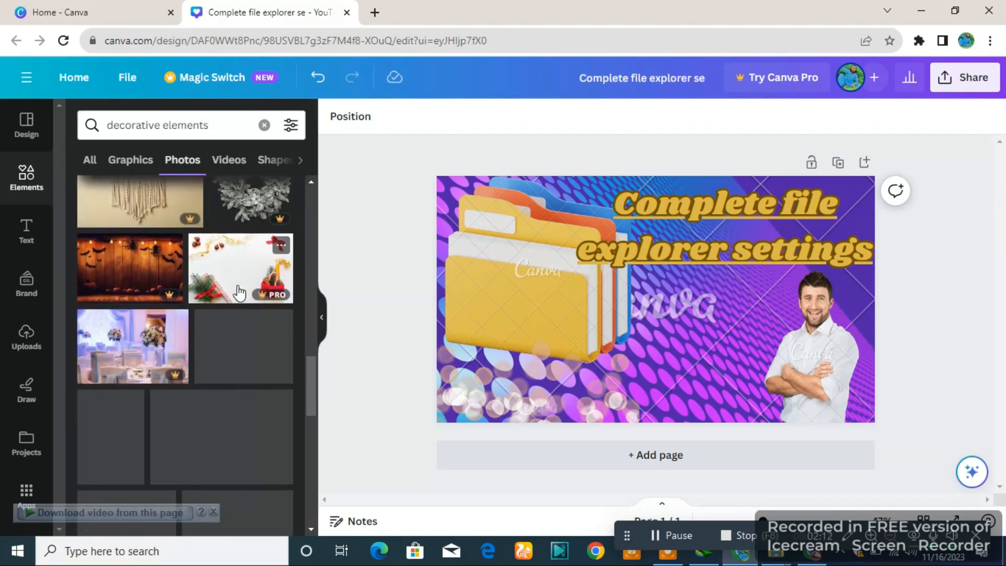
scroll(238, 293, "down", 2)
left_click(214, 127)
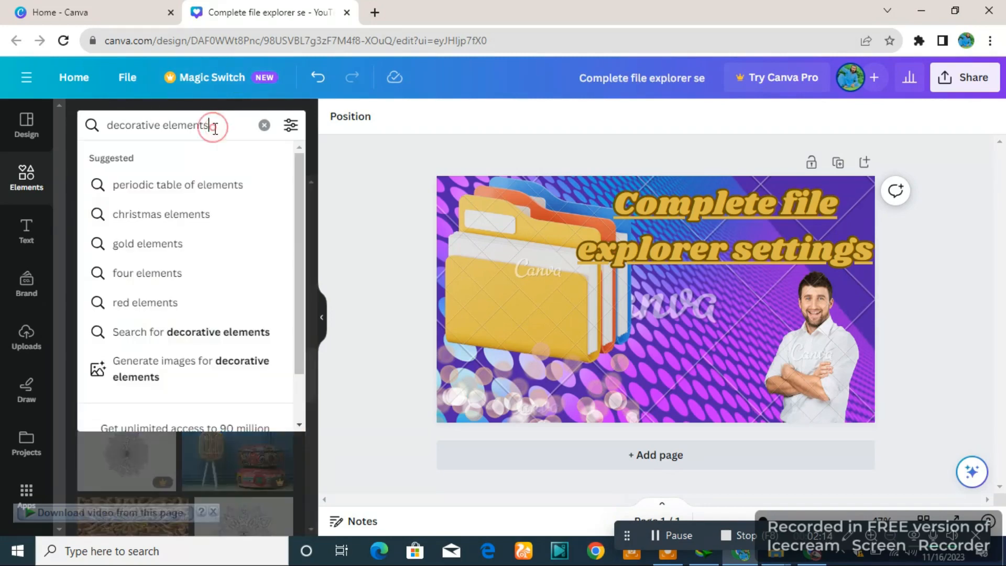
key("BackSpace")
key("BackSpace")
key("BackSpace")
key("BackSpace")
key("BackSpace")
key("BackSpace")
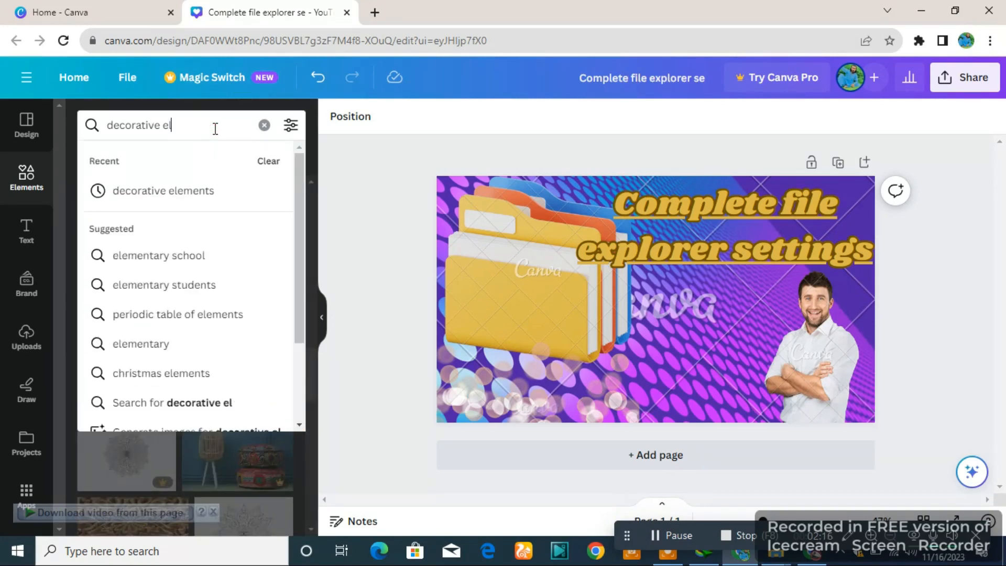
key("BackSpace")
key("BackSpace")
type("li")
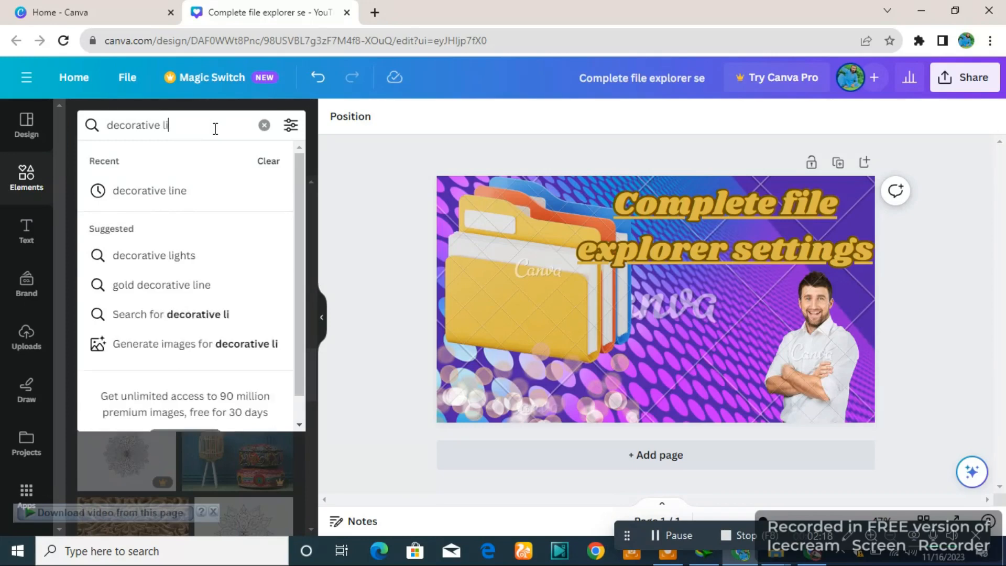
type("ne")
key("Return")
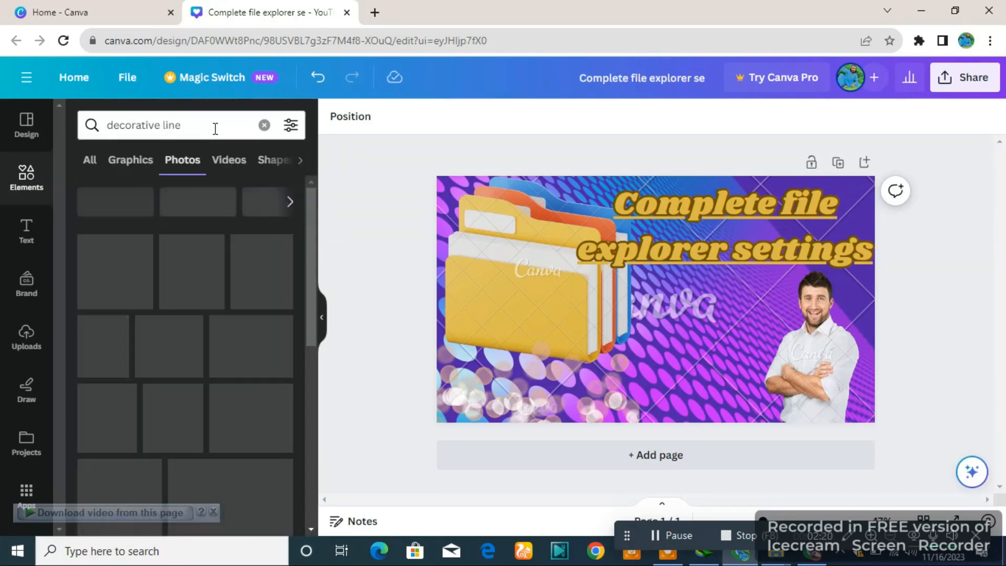
Look through the "decorative line" photo results for a line that suits the thumbnail
scroll(168, 333, "down", 10)
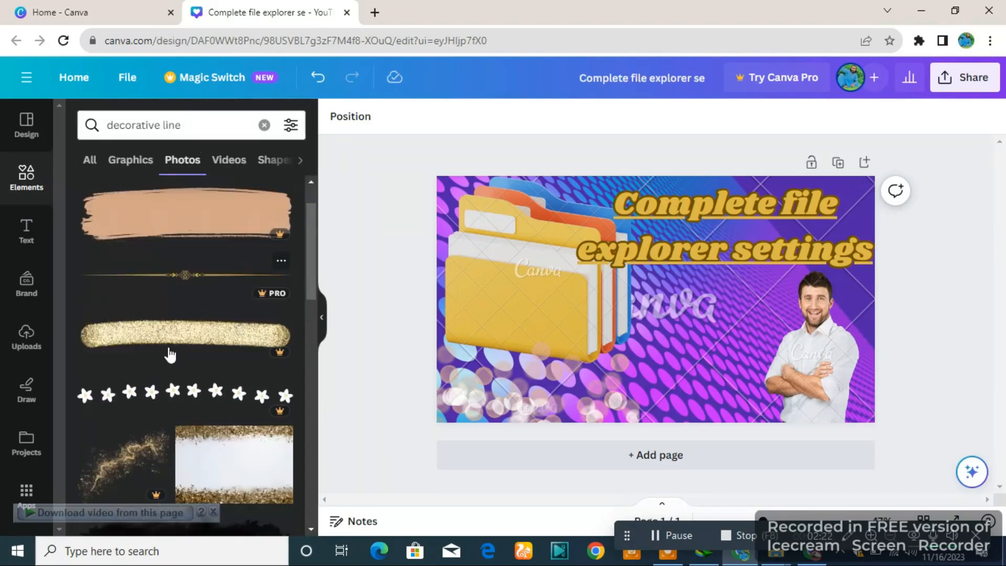
scroll(168, 347, "down", 10)
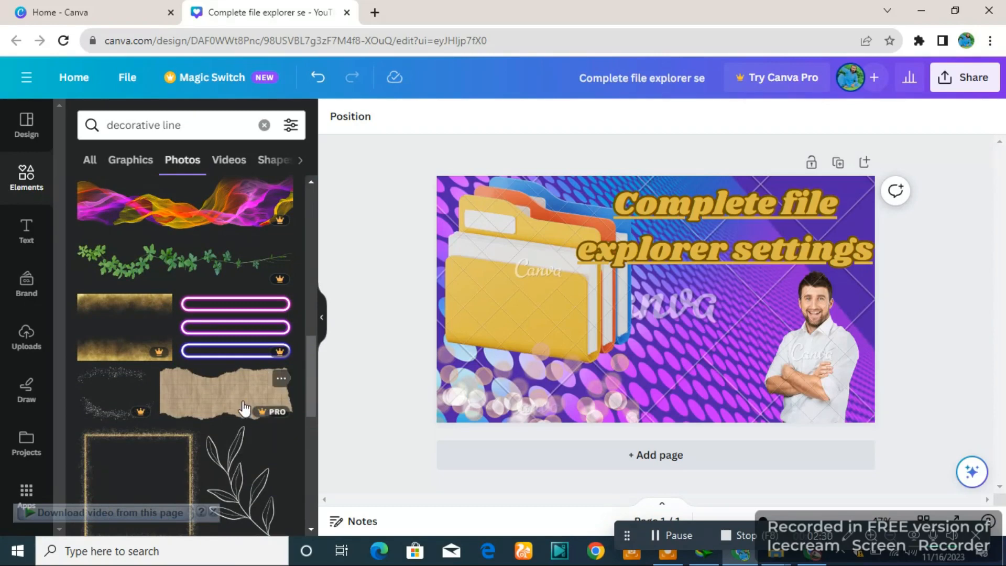
scroll(244, 408, "down", 4)
scroll(243, 408, "down", 6)
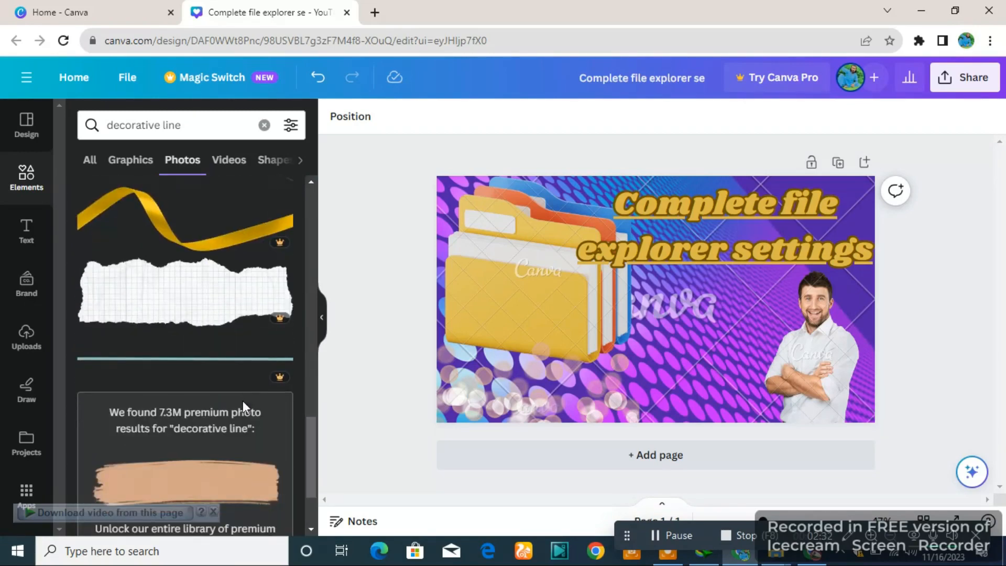
scroll(245, 406, "down", 2)
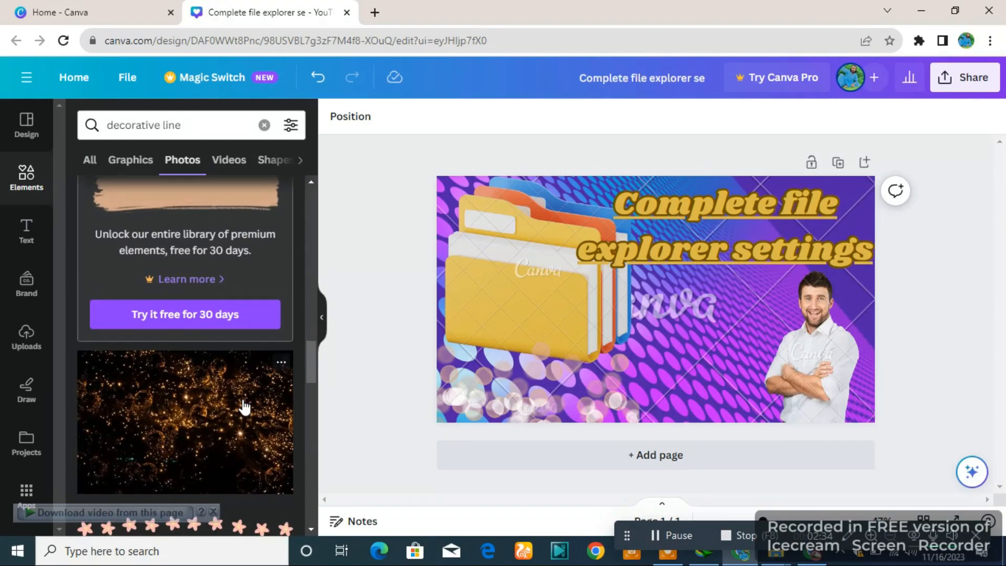
scroll(244, 405, "down", 4)
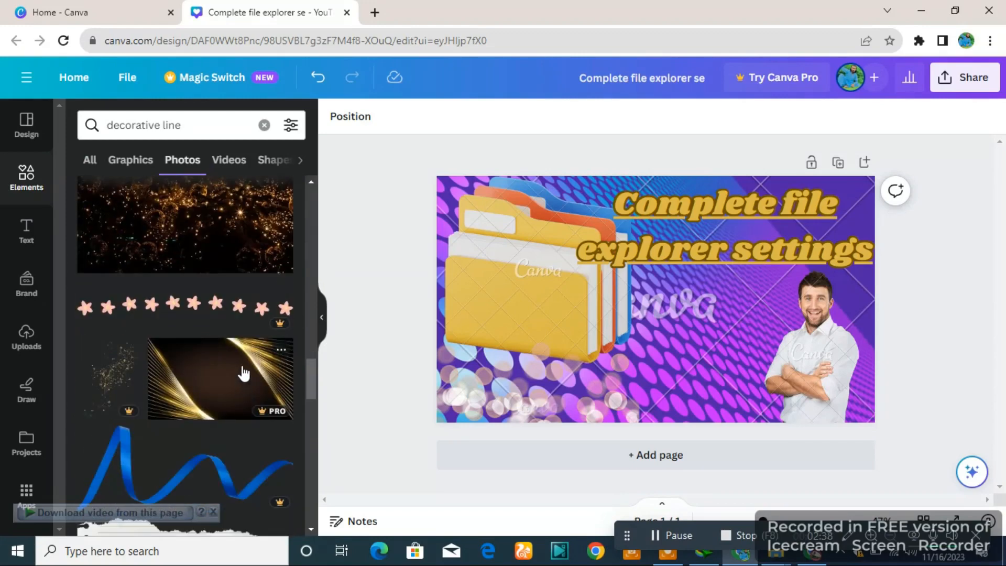
scroll(194, 400, "down", 7)
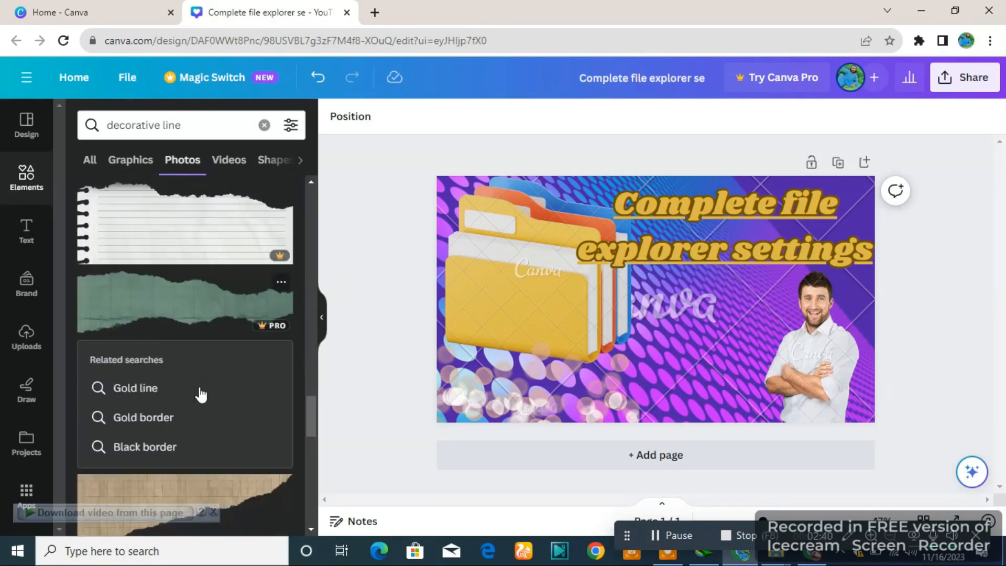
scroll(201, 394, "up", 4)
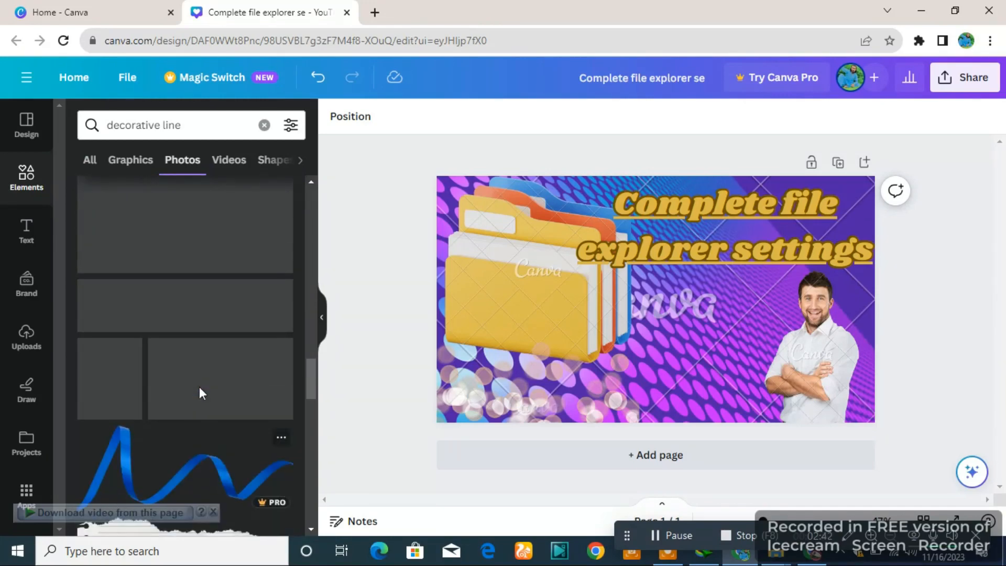
scroll(201, 394, "down", 4)
scroll(200, 394, "down", 10)
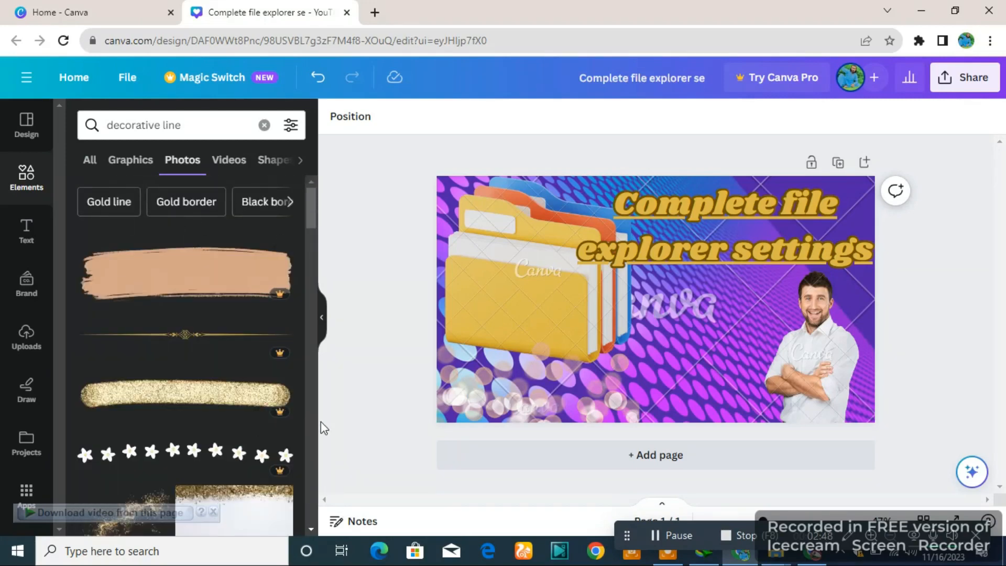
Try the row of white flowers across the middle of the thumbnail, then delete it
left_click(187, 455)
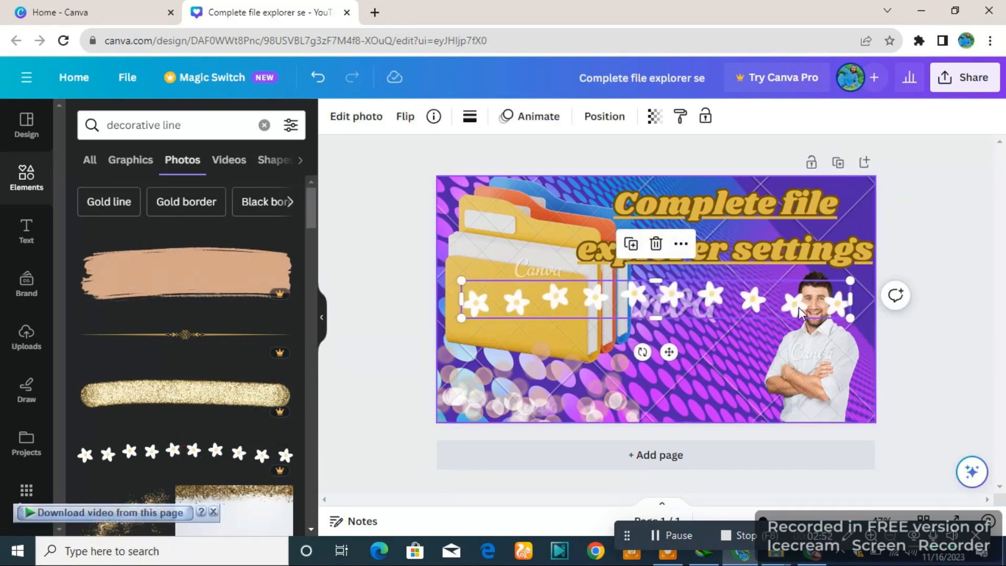
left_click_drag(796, 305, 832, 329)
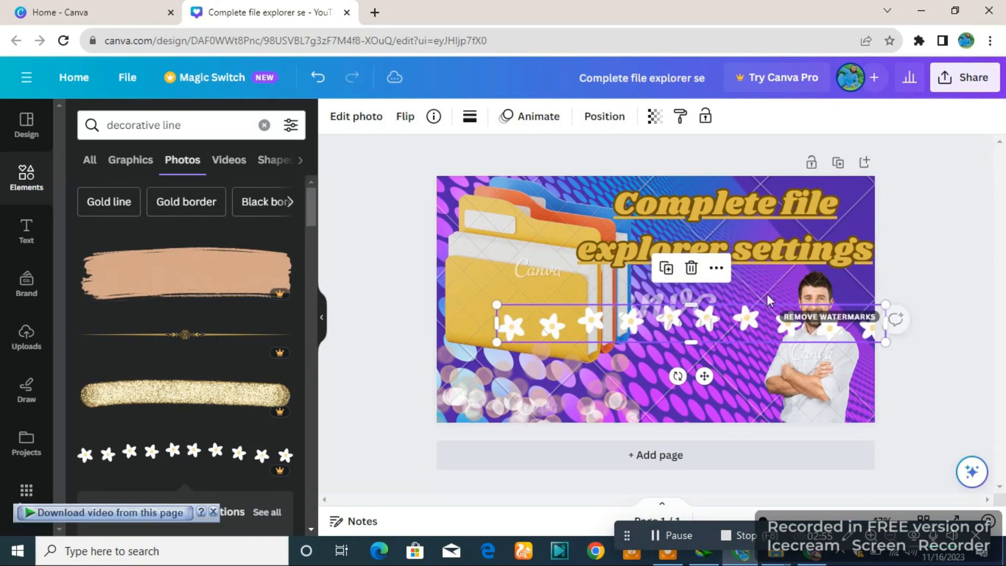
left_click(691, 268)
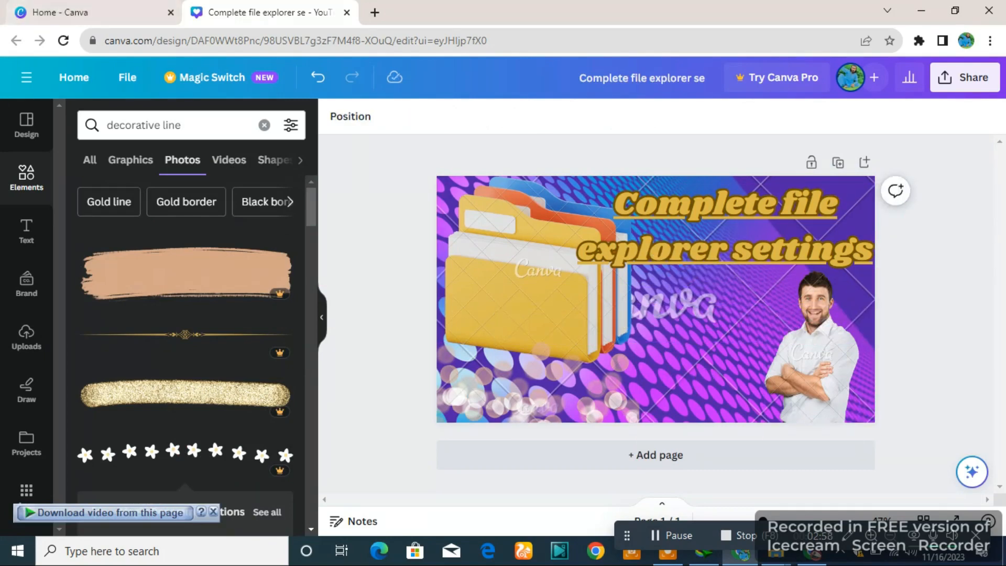
Add a heading reading "too much easy way" to the thumbnail
left_click(23, 228)
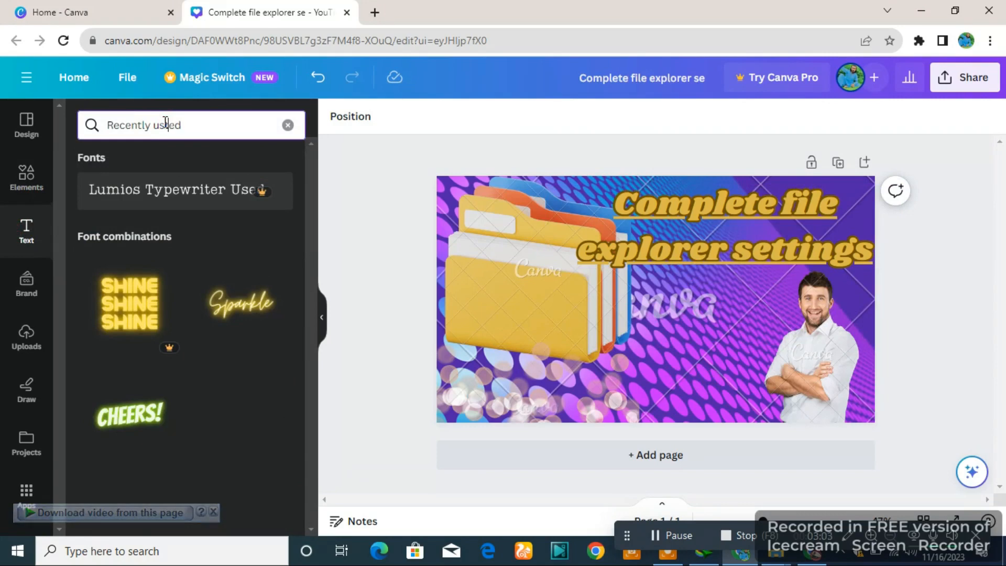
left_click(25, 225)
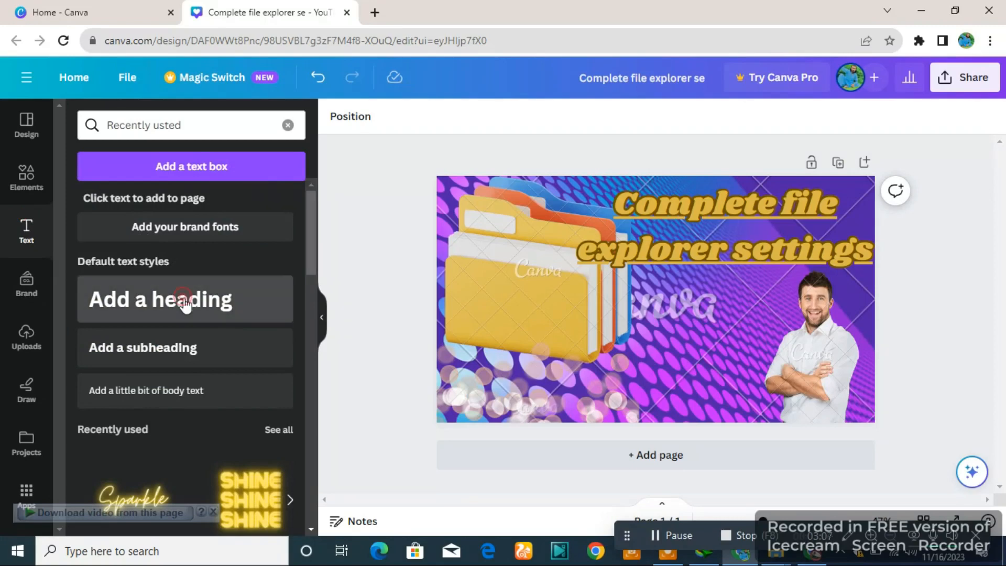
left_click(185, 297)
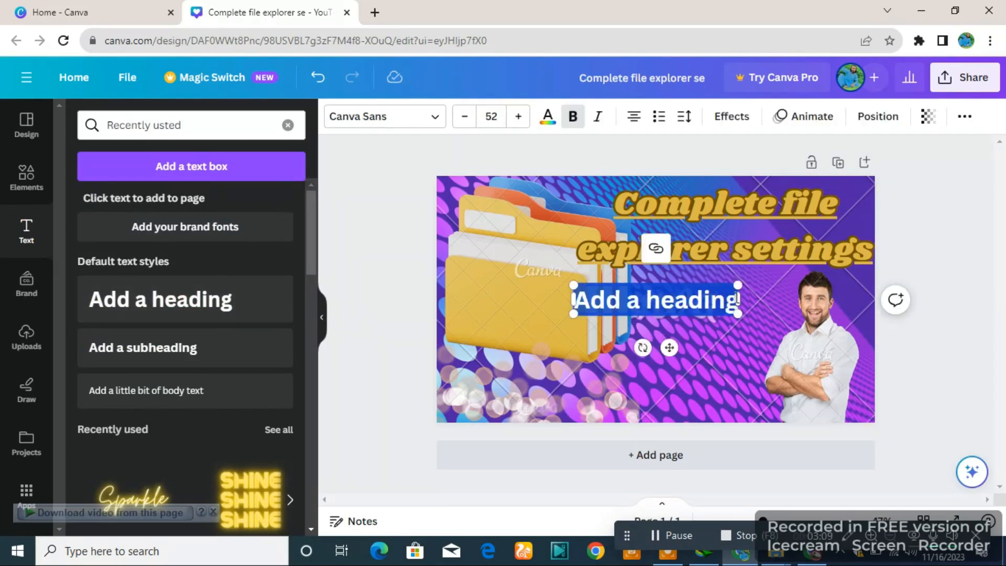
key("BackSpace")
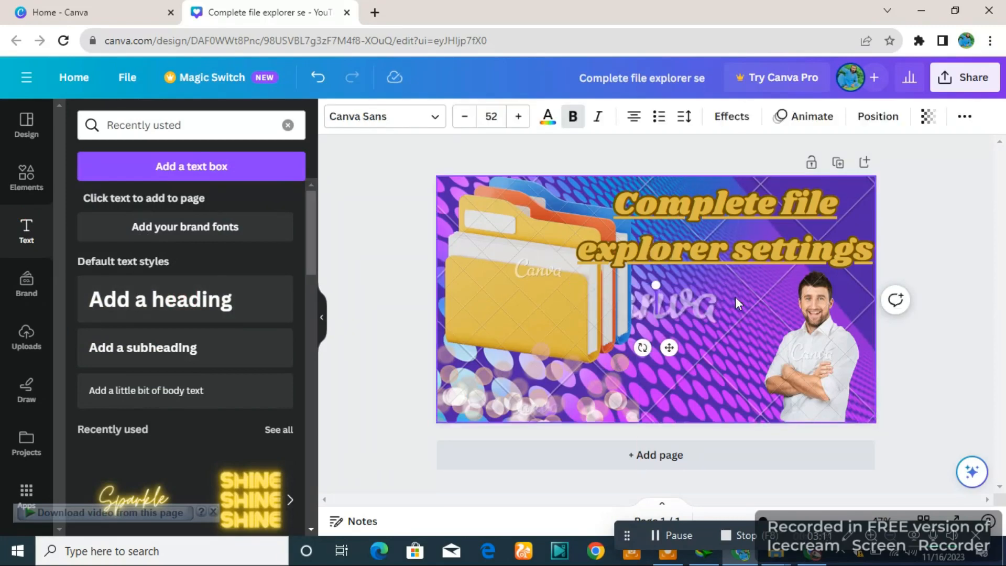
type("too")
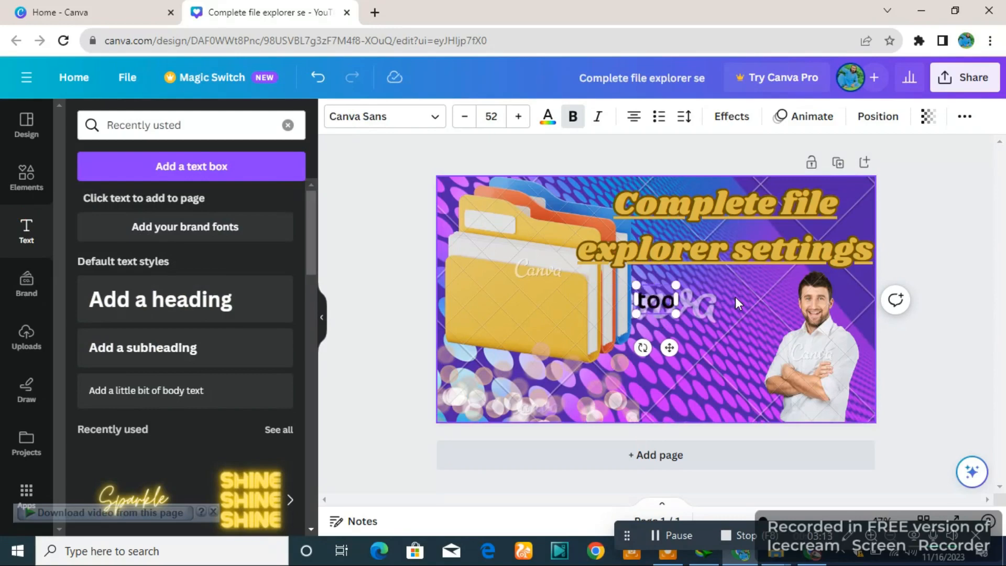
type("l")
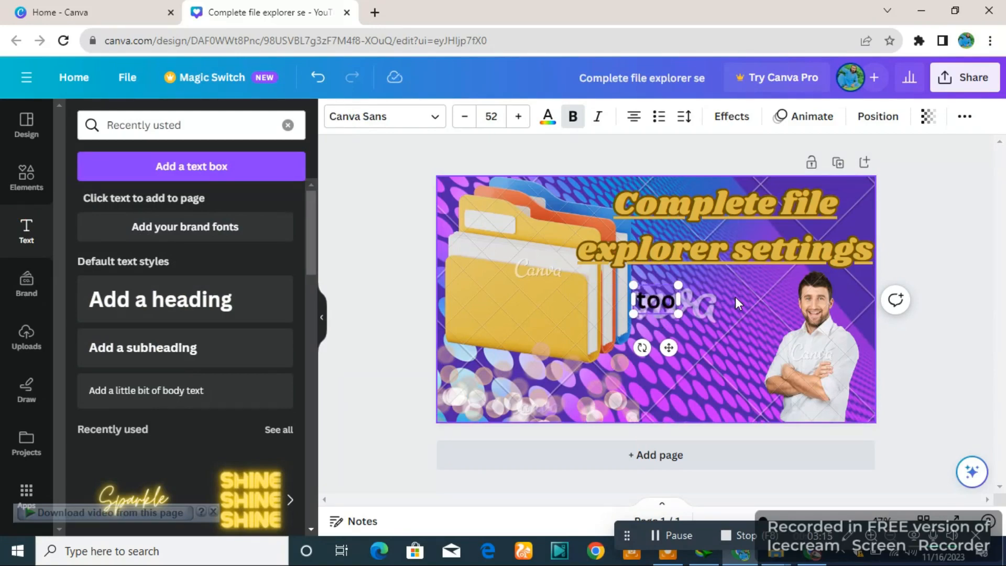
type(" muc")
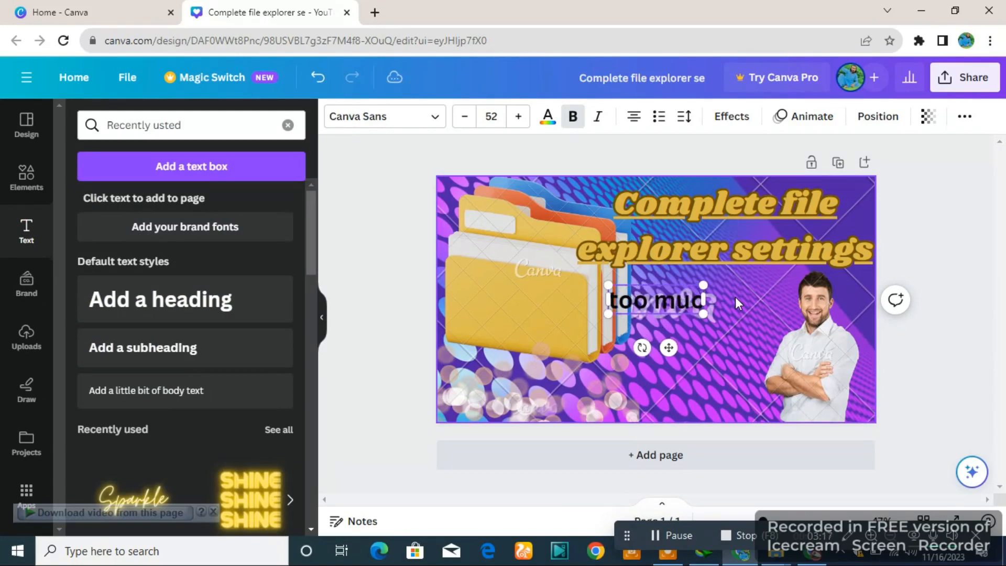
type("h easy wa")
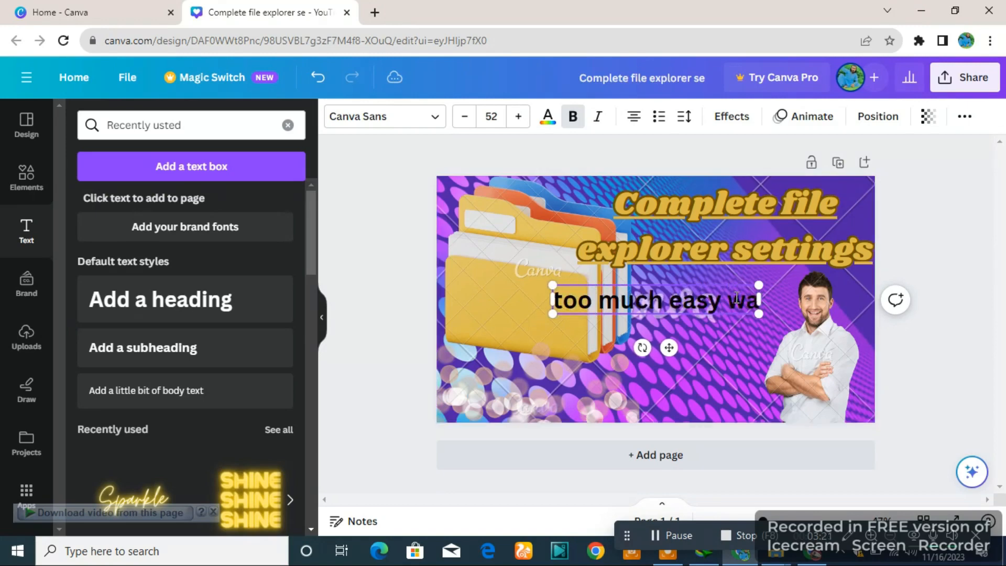
type("y")
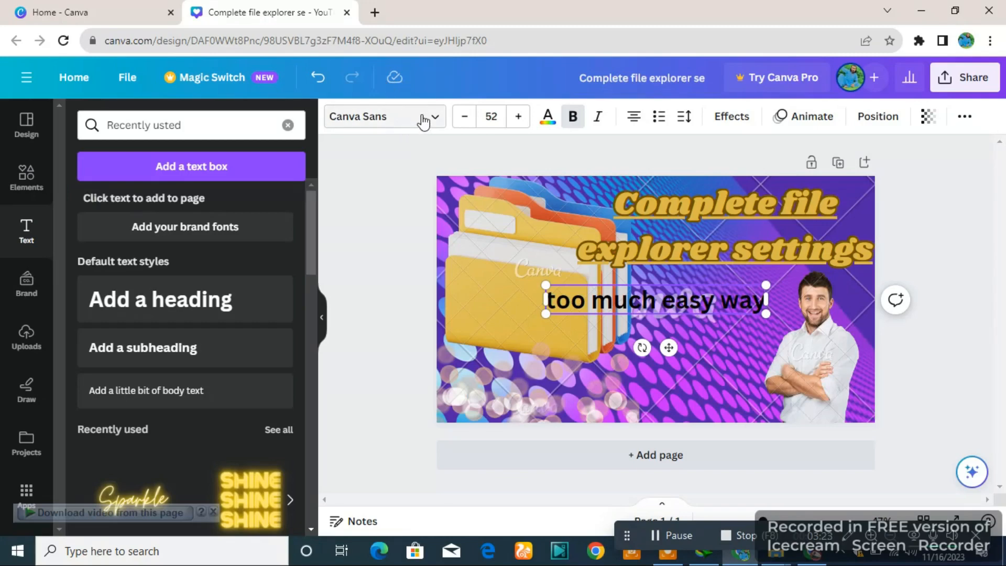
Set the "too much easy way" heading in Shrikhand and colour all its text with the folder photo's gold #dcb84a
left_click(222, 230)
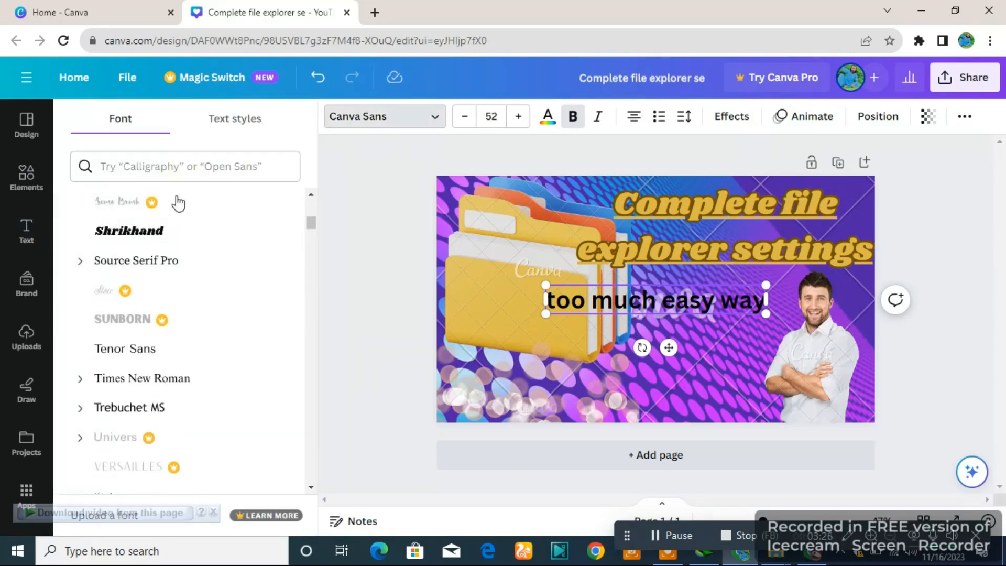
left_click(175, 230)
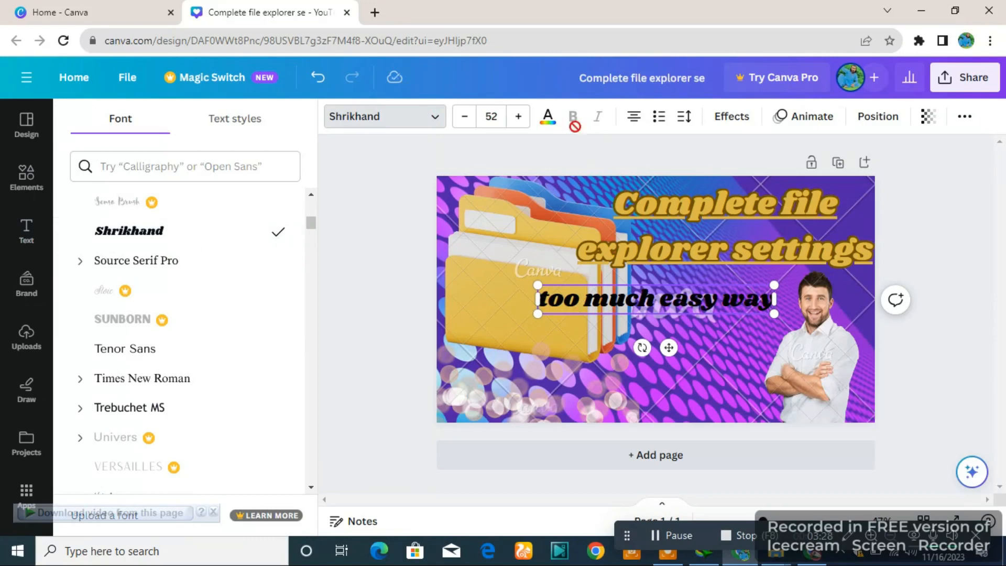
left_click(548, 117)
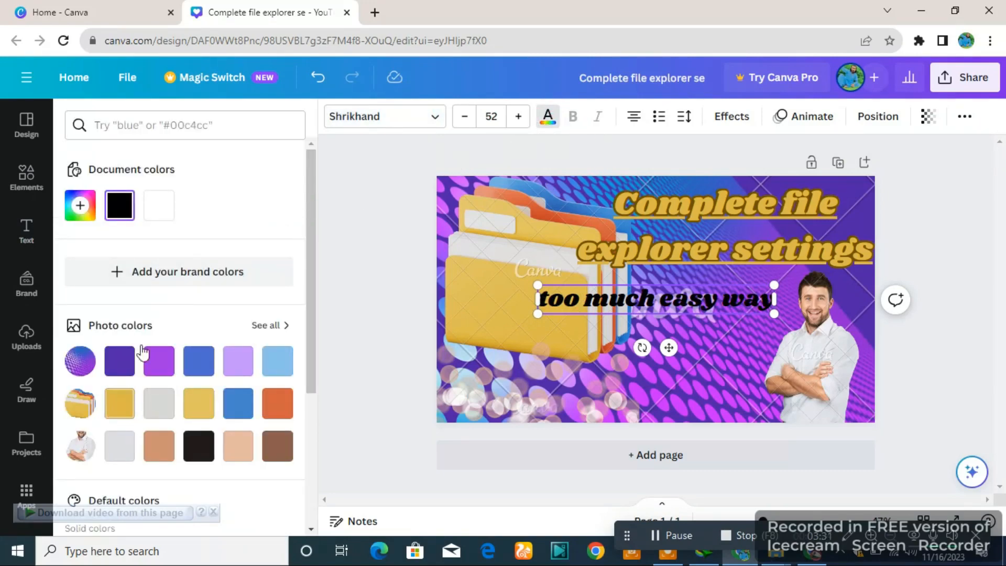
left_click(113, 404)
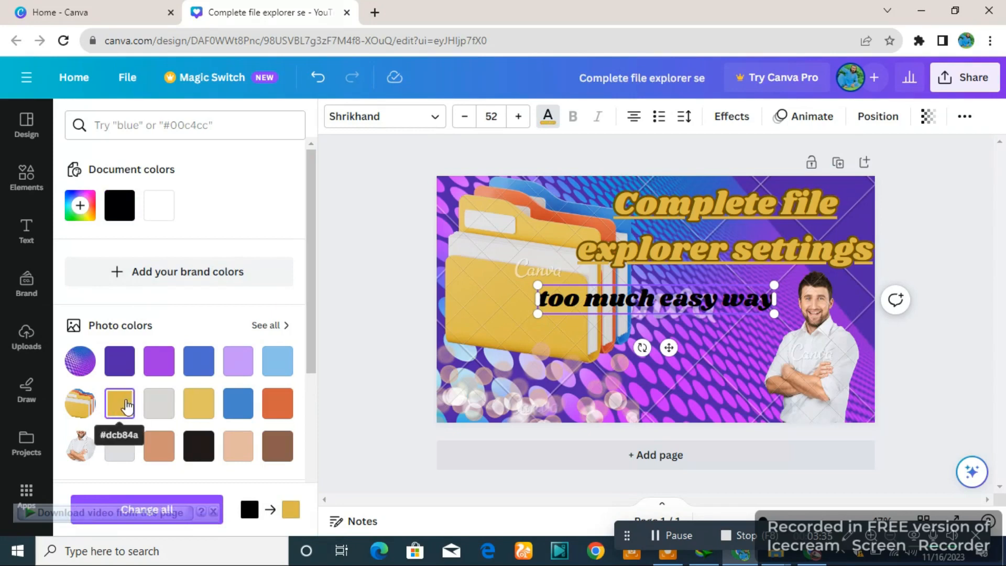
left_click(124, 400)
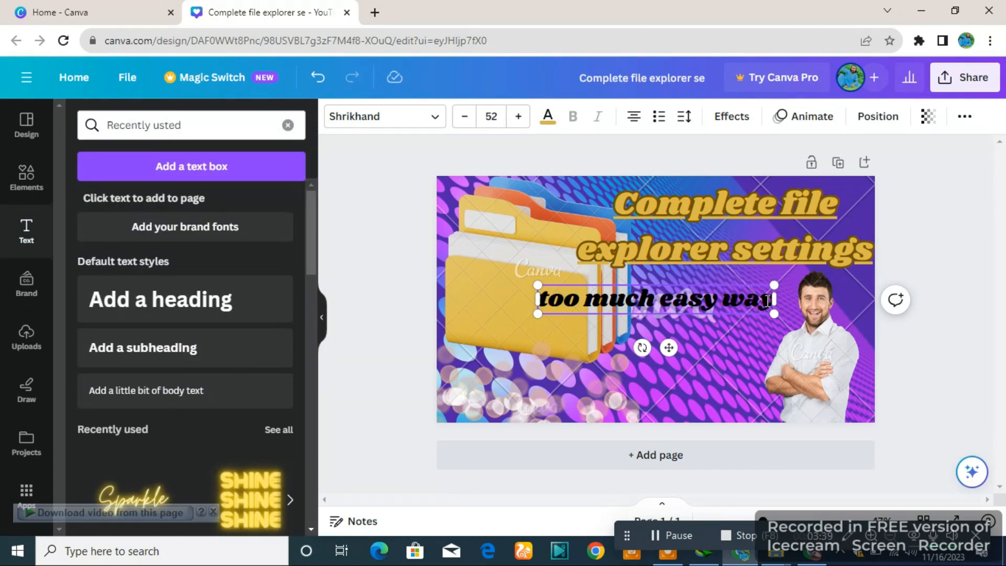
left_click_drag(774, 297, 535, 299)
left_click(547, 116)
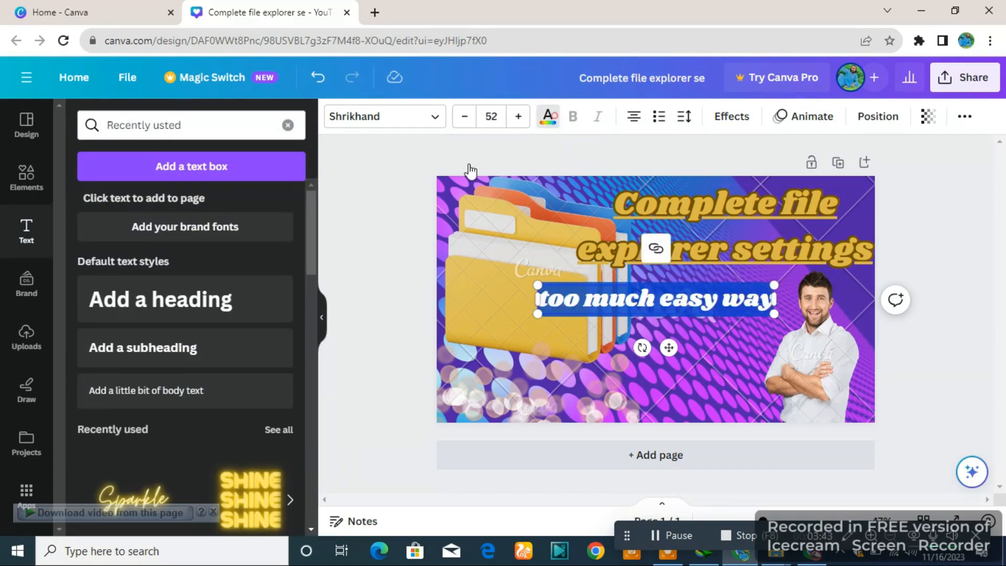
left_click(126, 402)
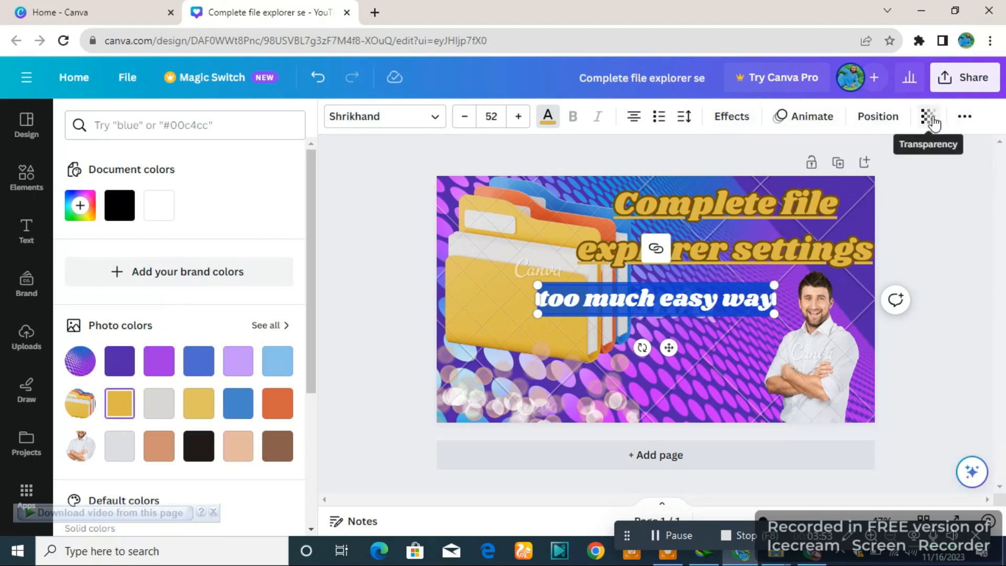
Give the "too much easy way" heading an Outline effect with a thickness of 147
left_click(733, 118)
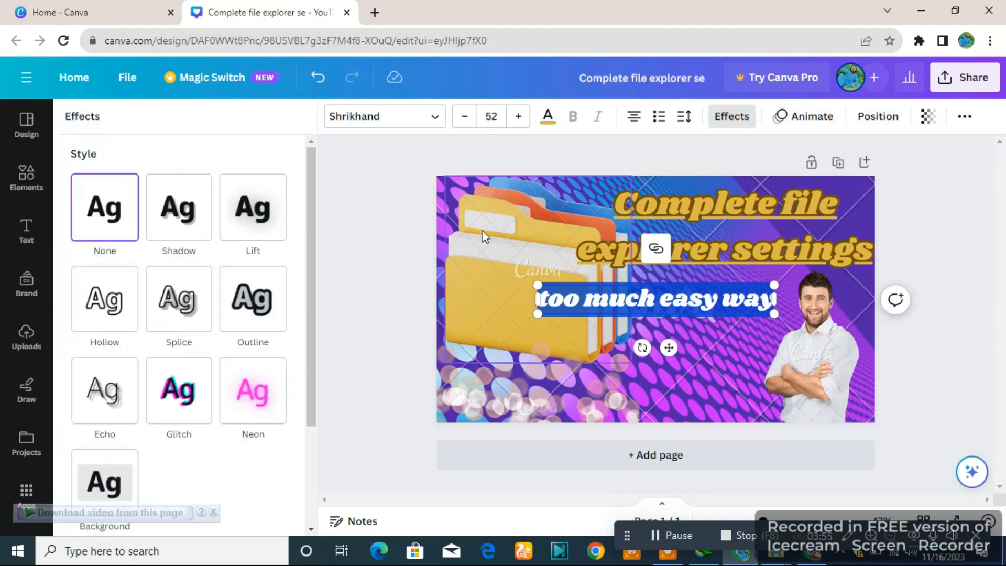
left_click(261, 313)
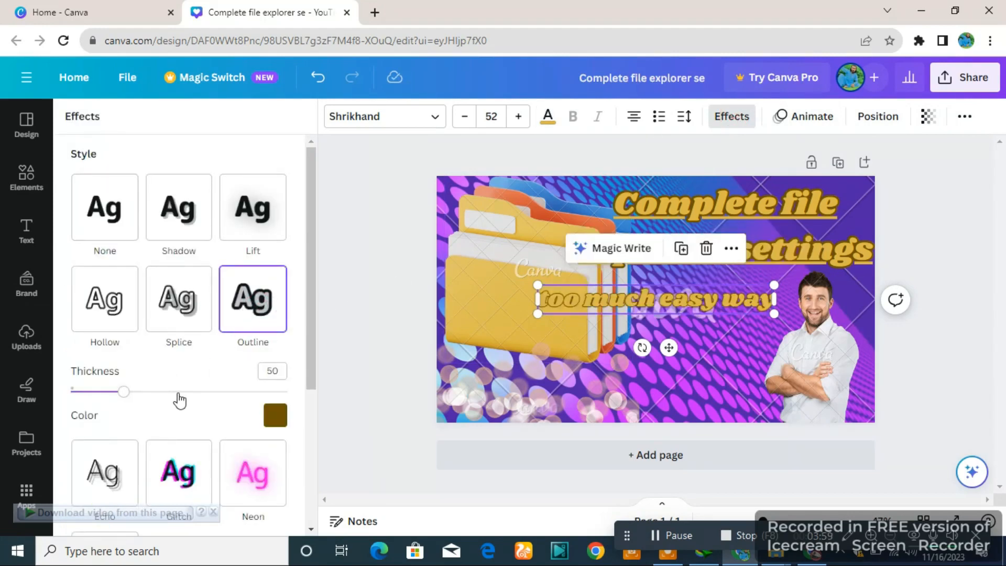
left_click(176, 390)
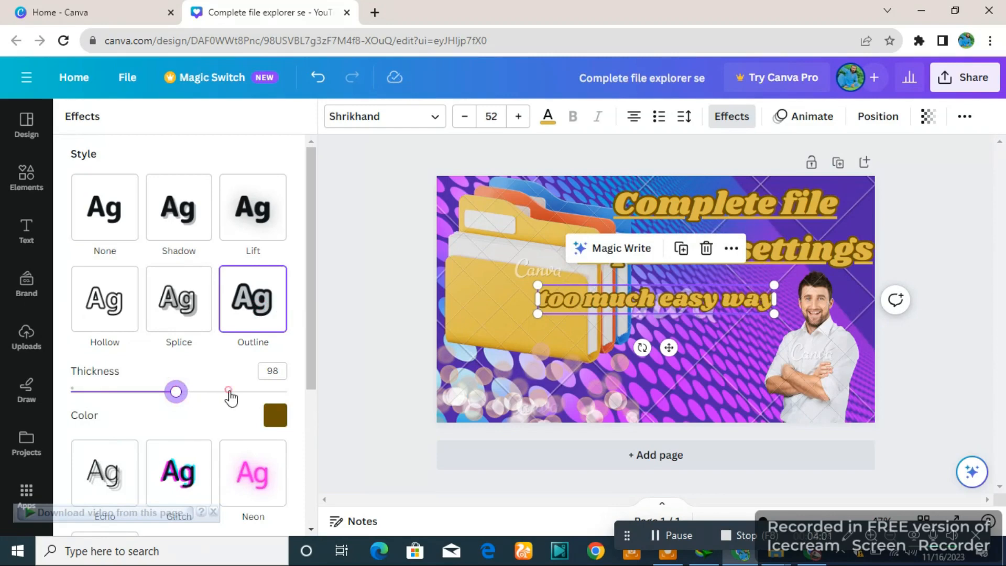
left_click(229, 390)
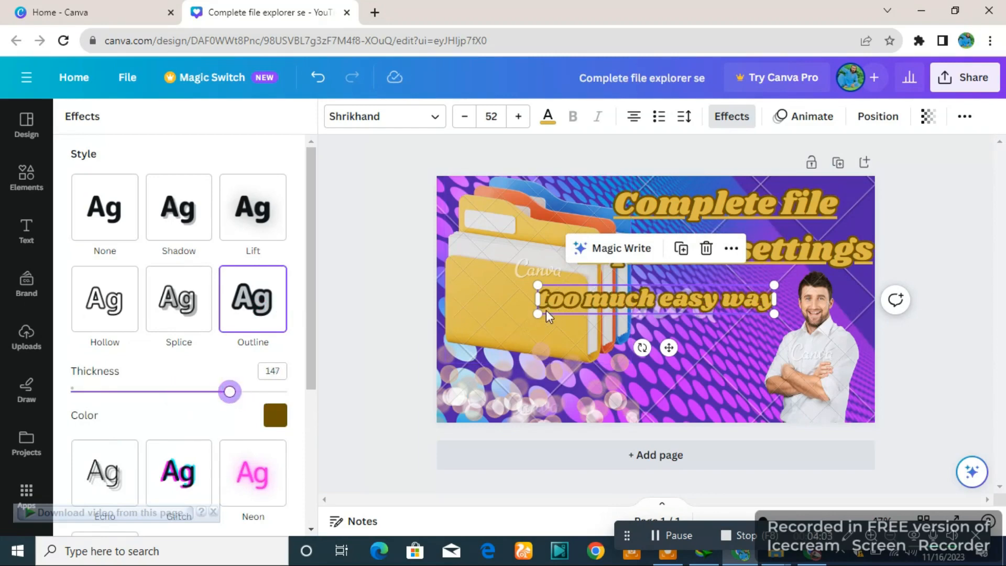
Enlarge the "too much easy way" heading to font size 65.2 and move it slightly down across the folder's lower part
left_click_drag(538, 316, 478, 321)
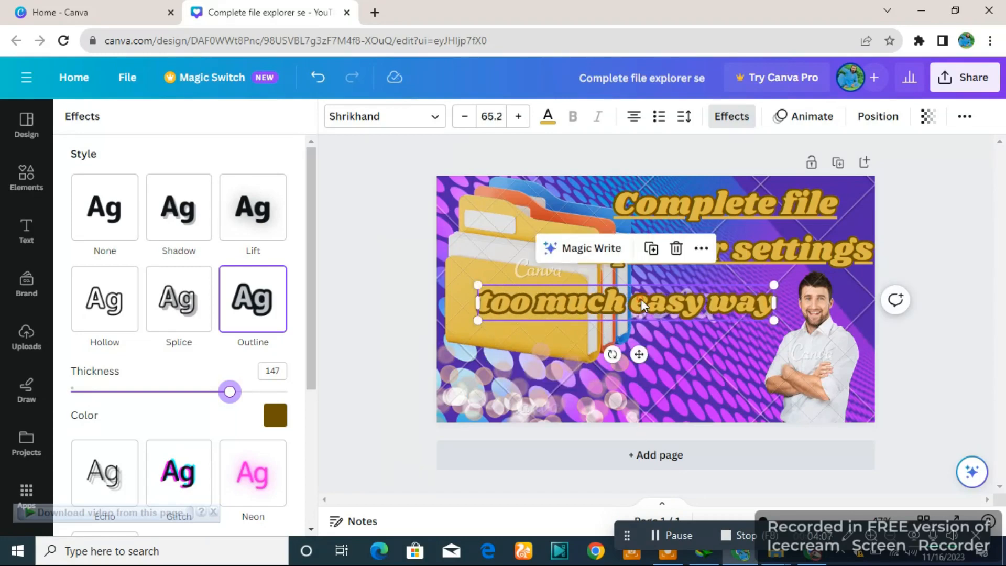
left_click_drag(643, 305, 629, 331)
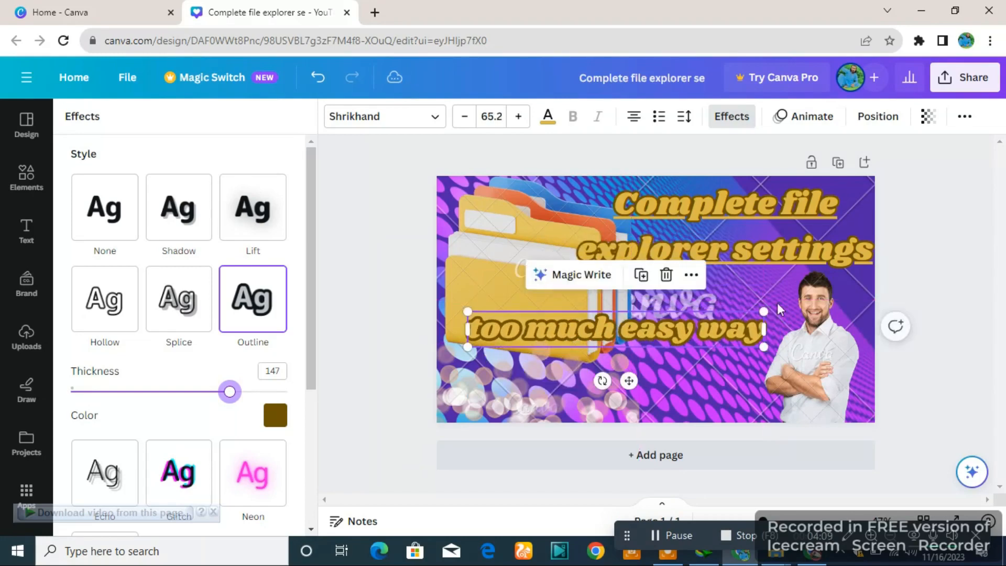
left_click(926, 261)
left_click(927, 260)
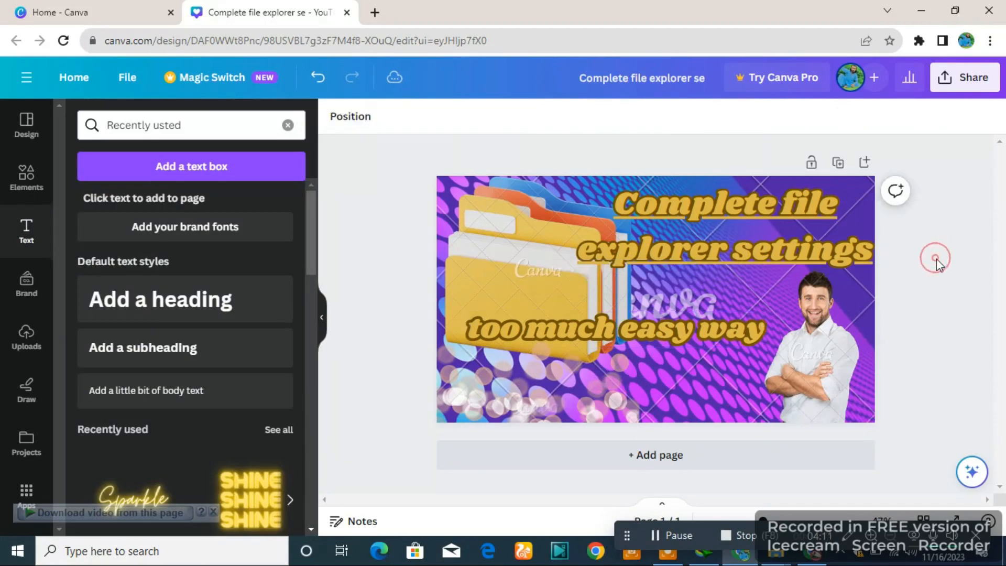
Underline the "too much easy way" heading and move it below the folder, over the bokeh lights in the thumbnail's lower-left area
left_click(632, 328)
left_click(880, 115)
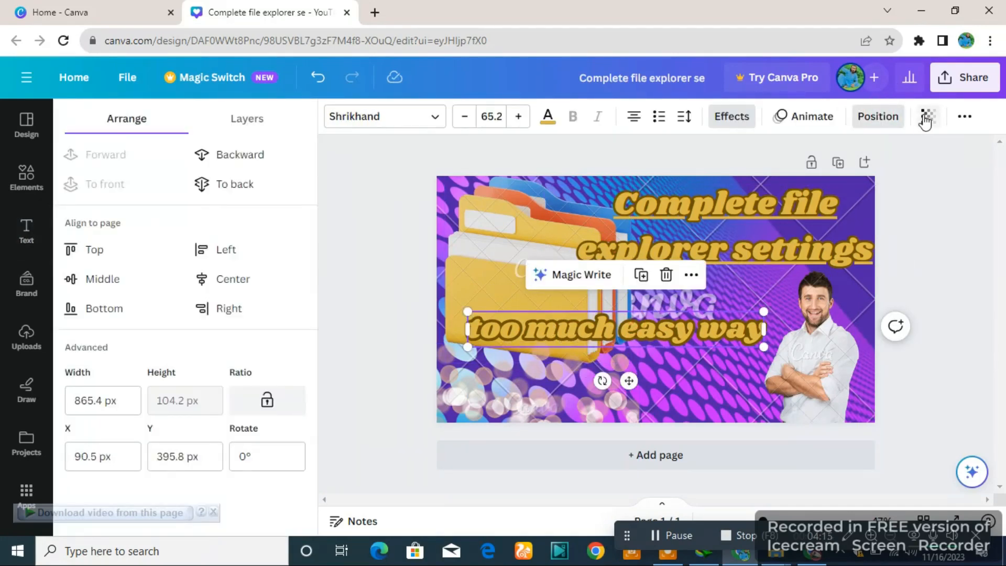
left_click(928, 116)
left_click(966, 114)
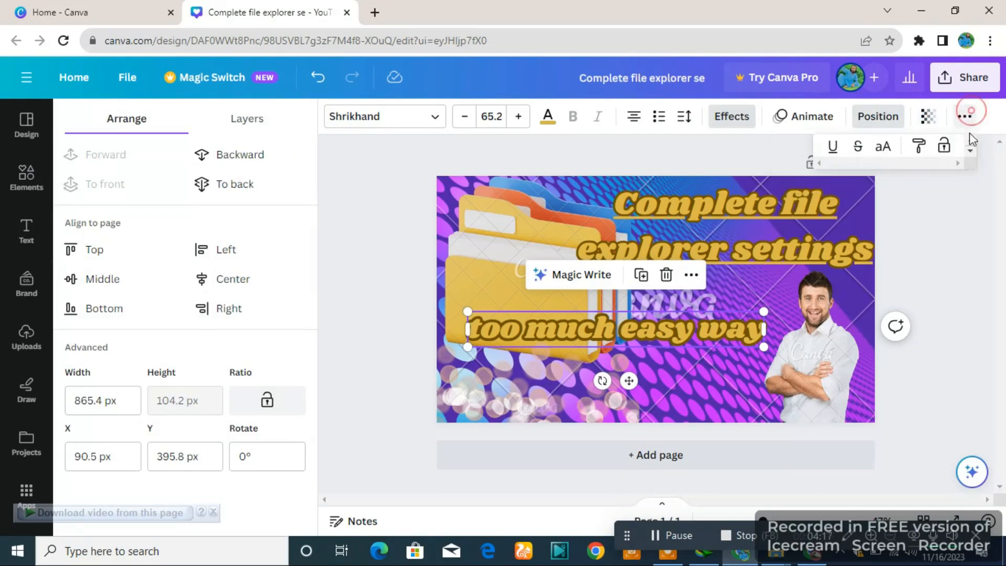
left_click(838, 150)
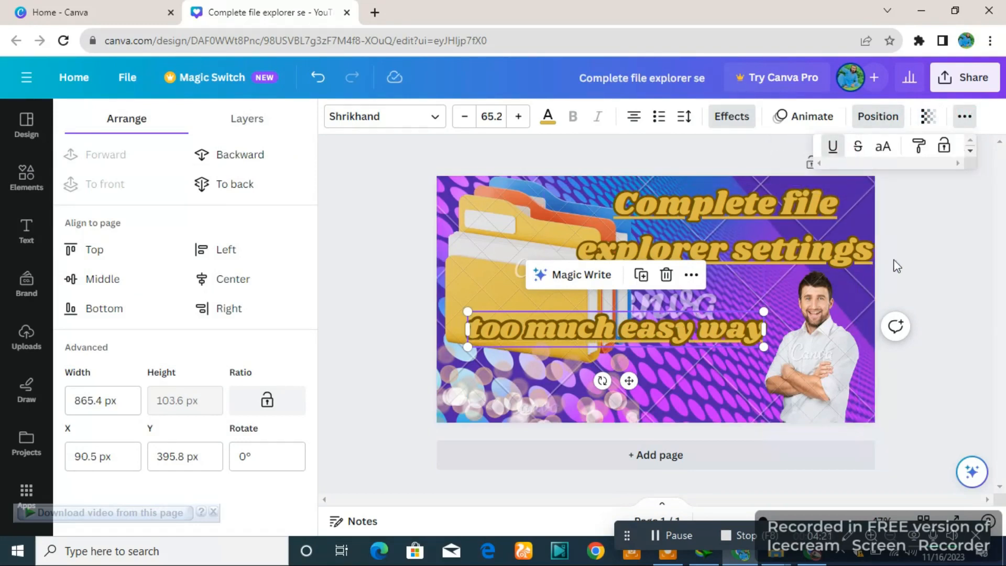
left_click(908, 246)
left_click(932, 247)
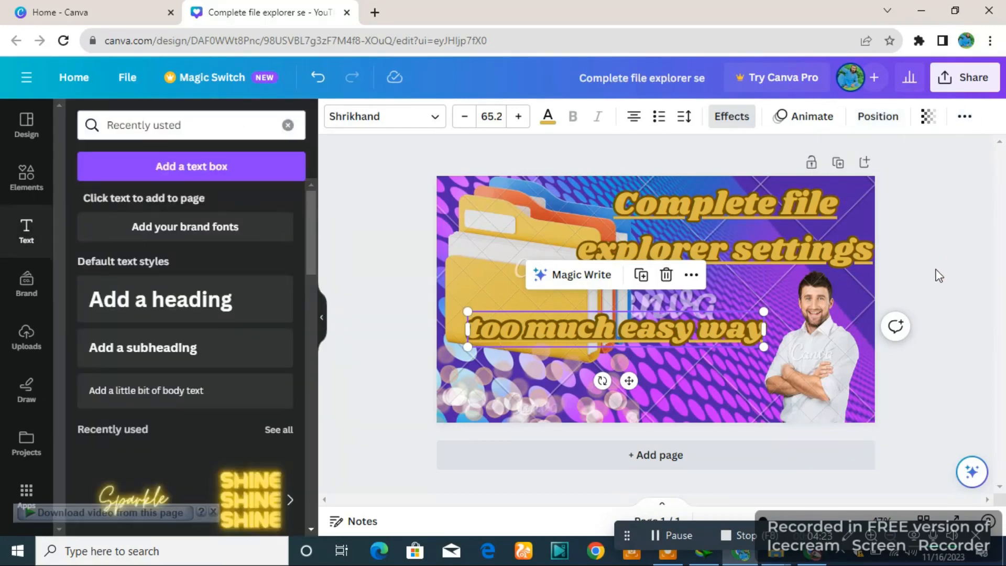
left_click(934, 267)
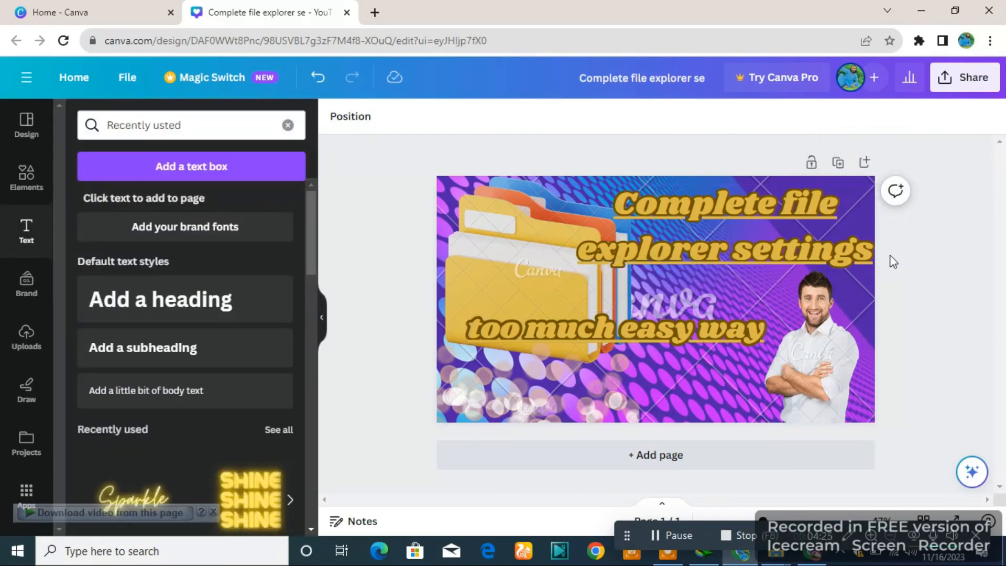
left_click_drag(638, 320, 622, 375)
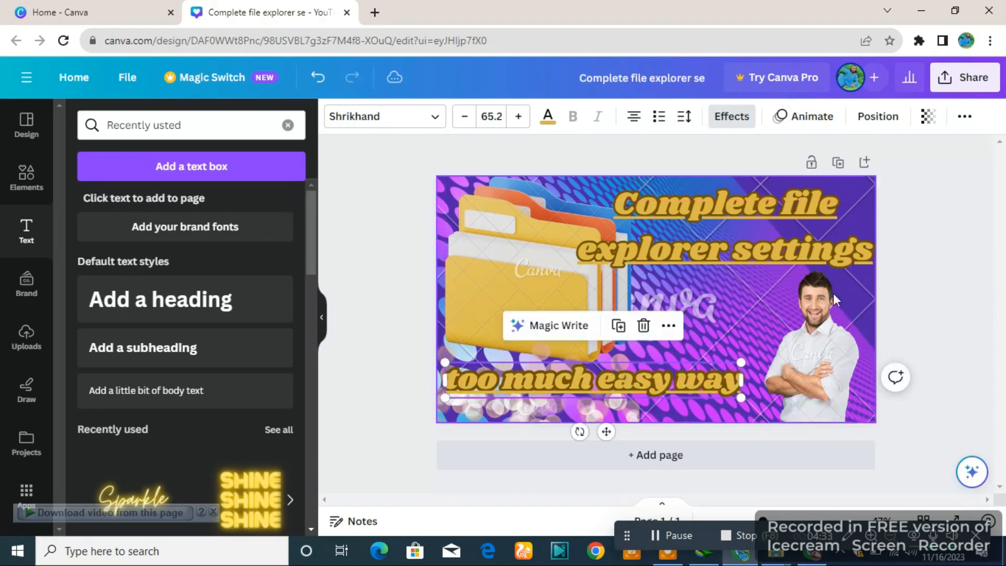
left_click(901, 251)
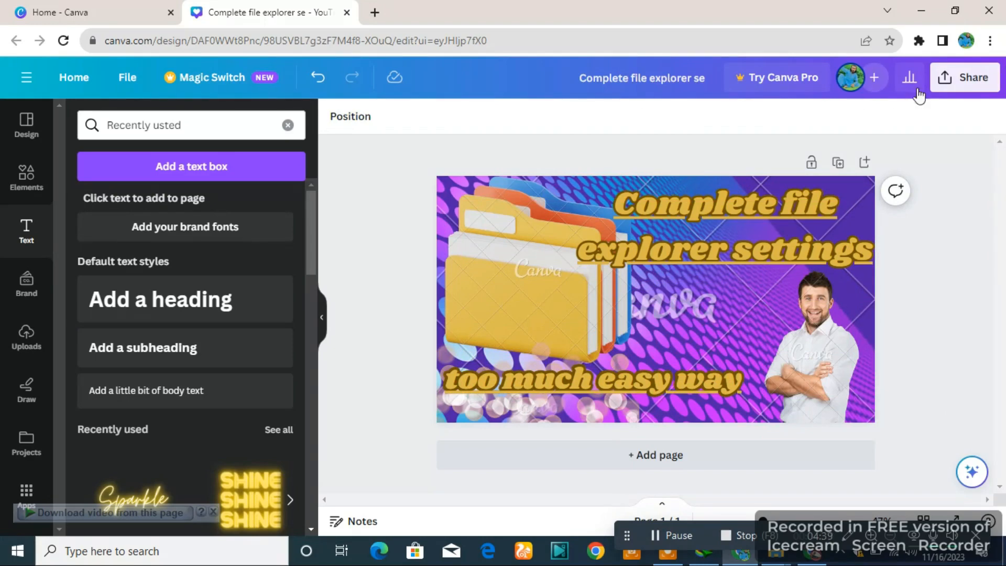
Download the thumbnail as a PNG without taking the Canva Pro trial, and start the download again from its completed entry
left_click(972, 79)
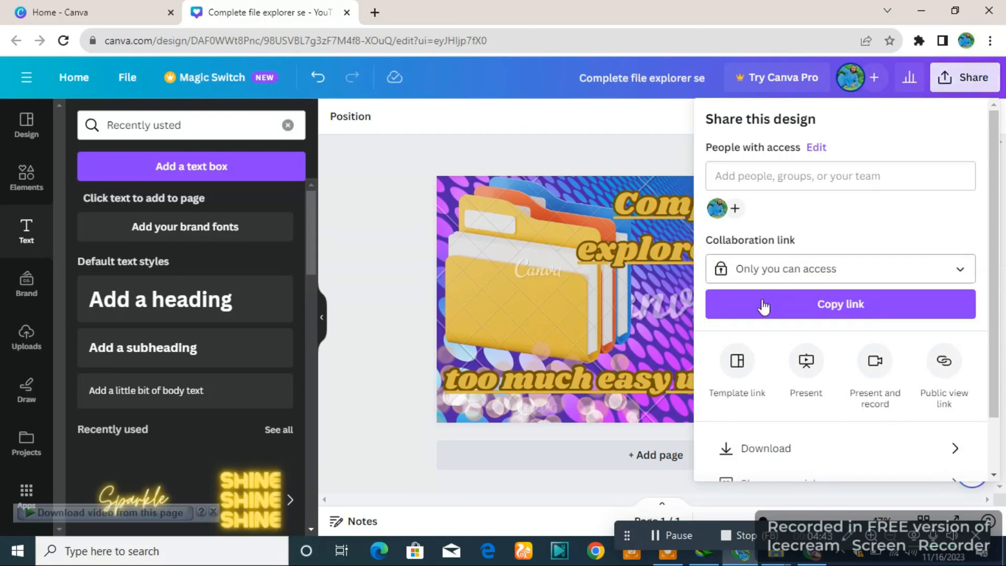
left_click(766, 455)
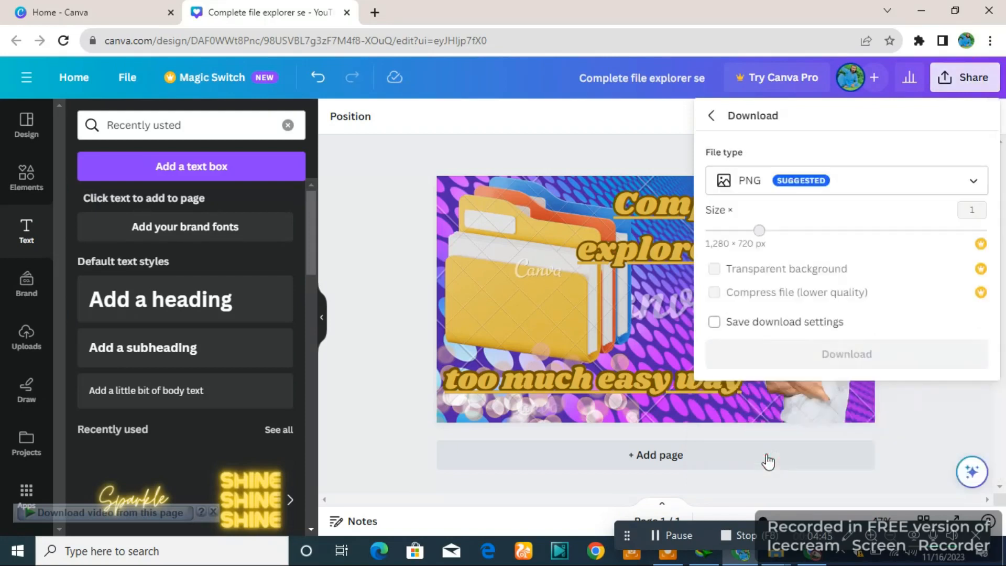
left_click(842, 355)
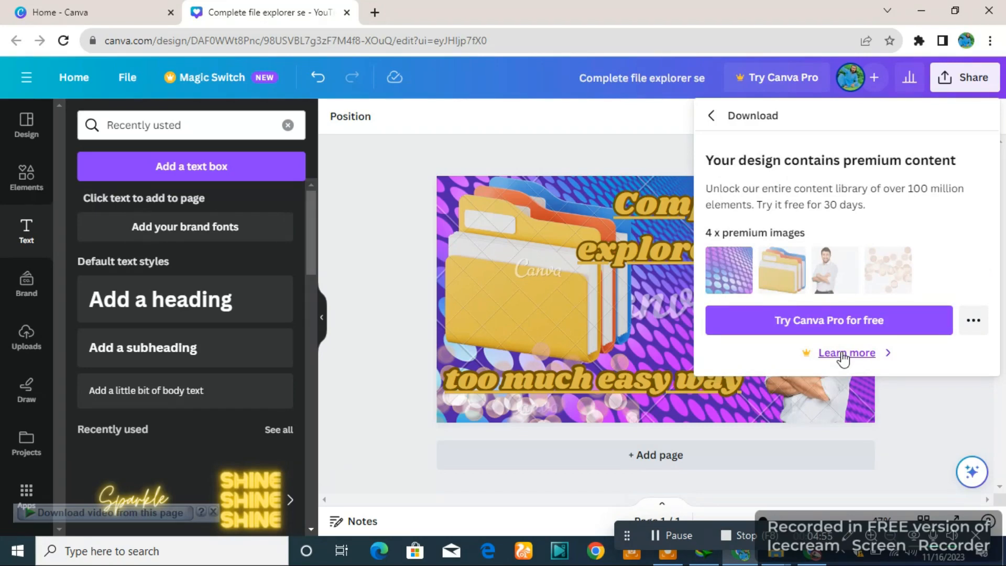
left_click(973, 320)
left_click(815, 419)
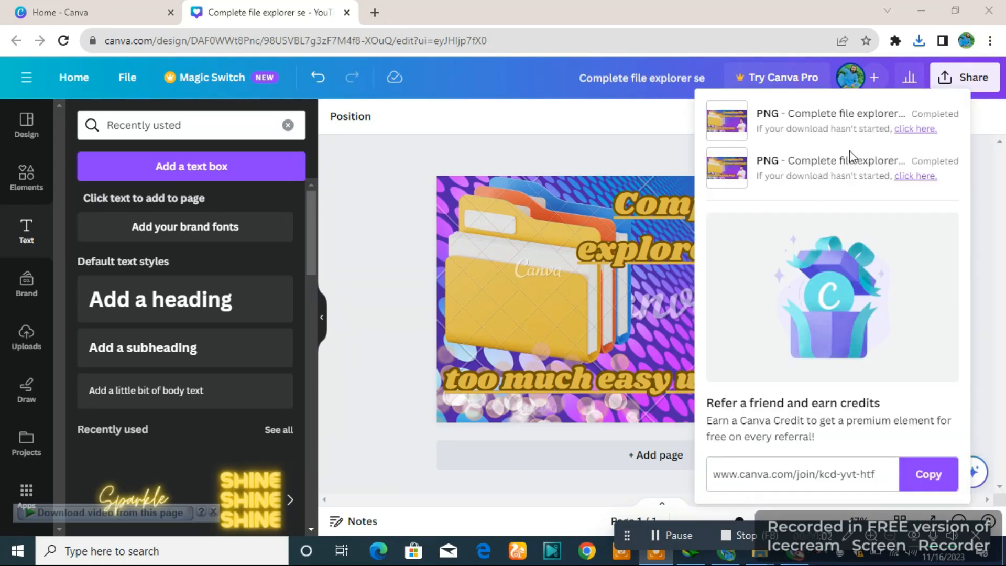
left_click(915, 132)
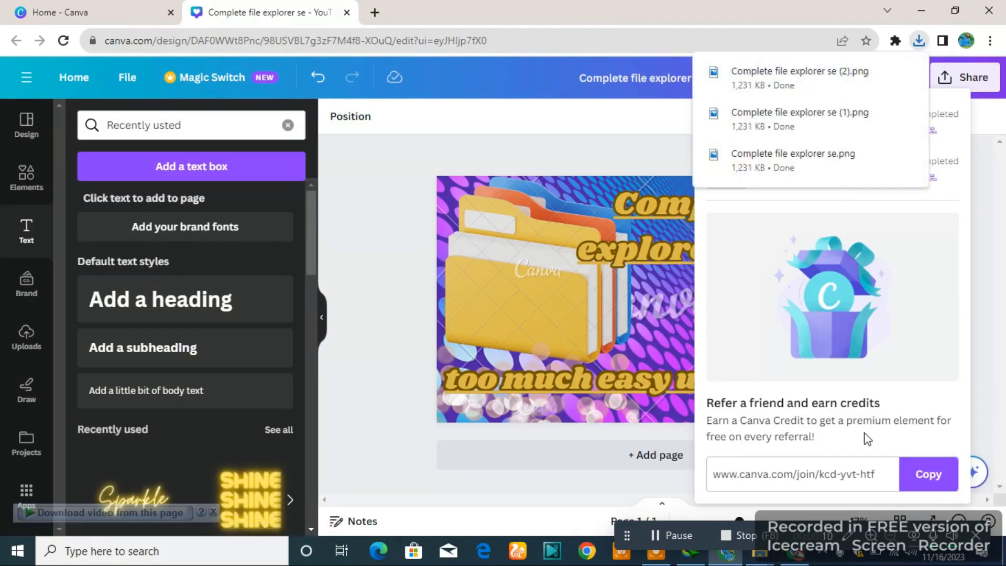
Check the download list in Internet Download Manager for the thumbnail file, viewing it full screen, and close the program
left_click(692, 555)
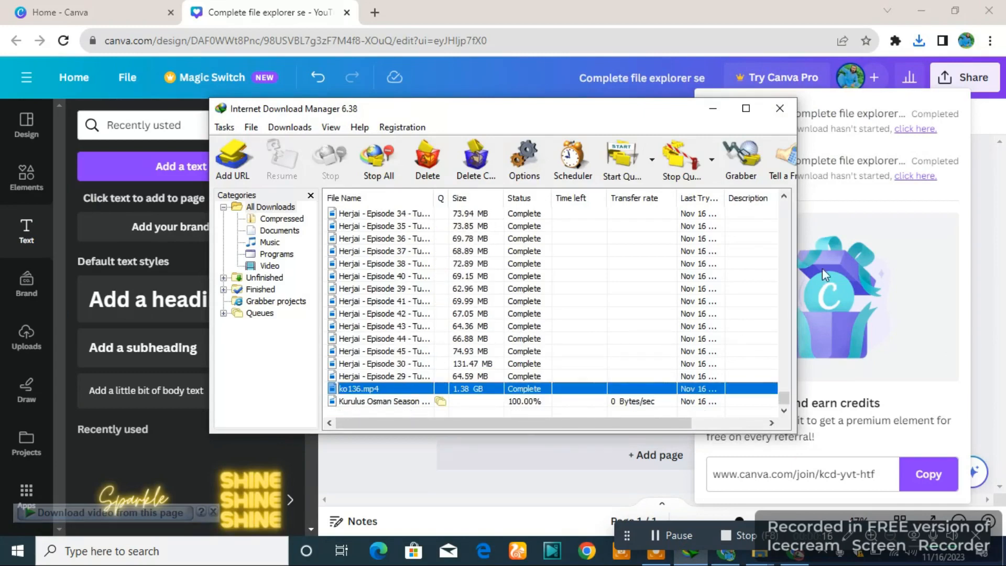
left_click(746, 110)
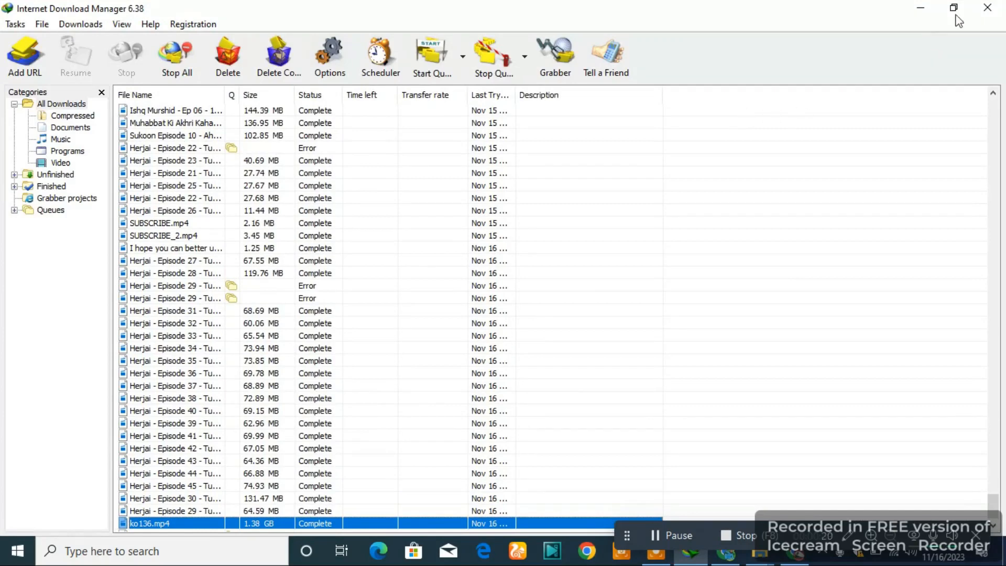
left_click(1000, 9)
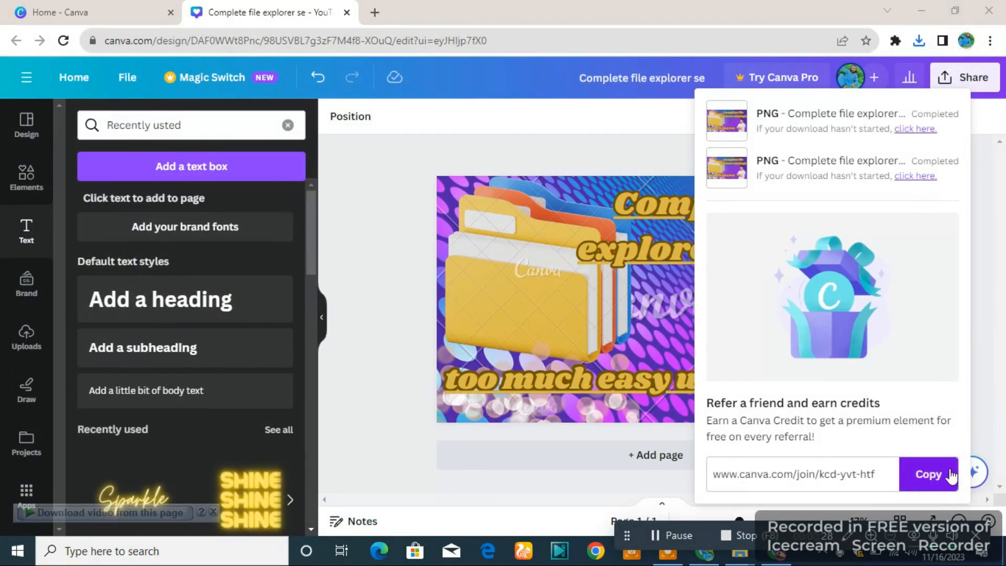
Download the thumbnail again as a PNG, choosing the free watermarked draft instead of Canva Pro or a paid content license
left_click(1000, 389)
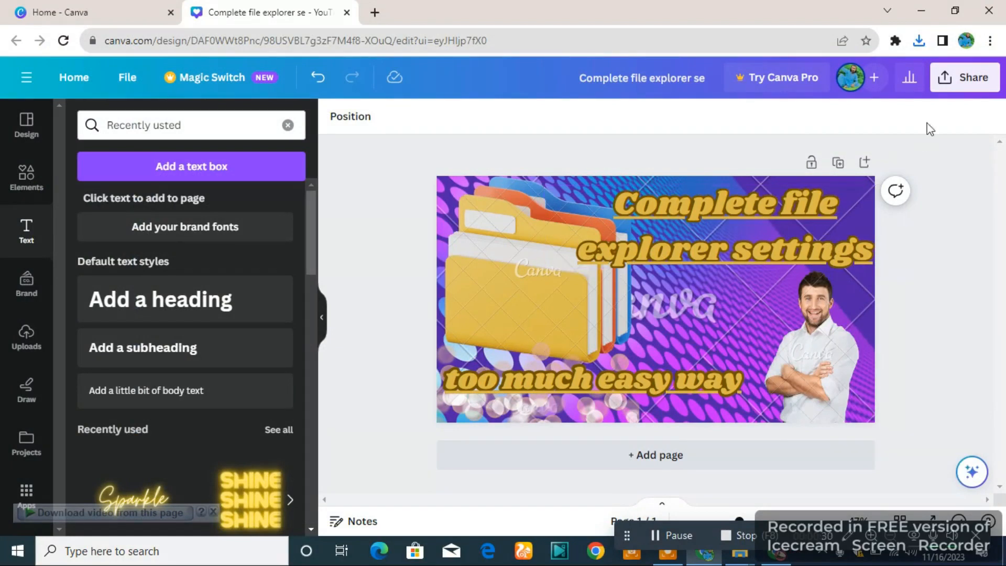
left_click(945, 84)
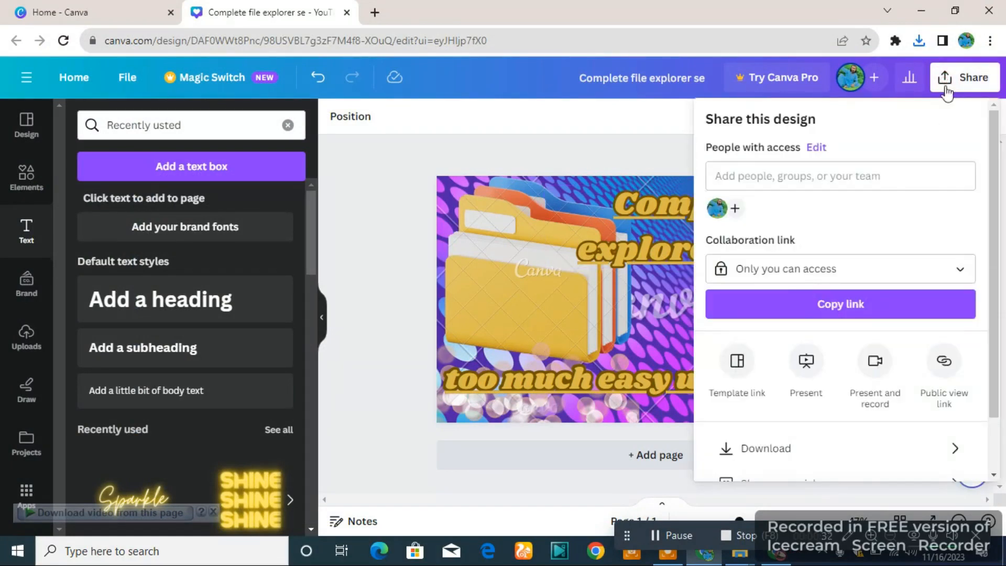
left_click(792, 455)
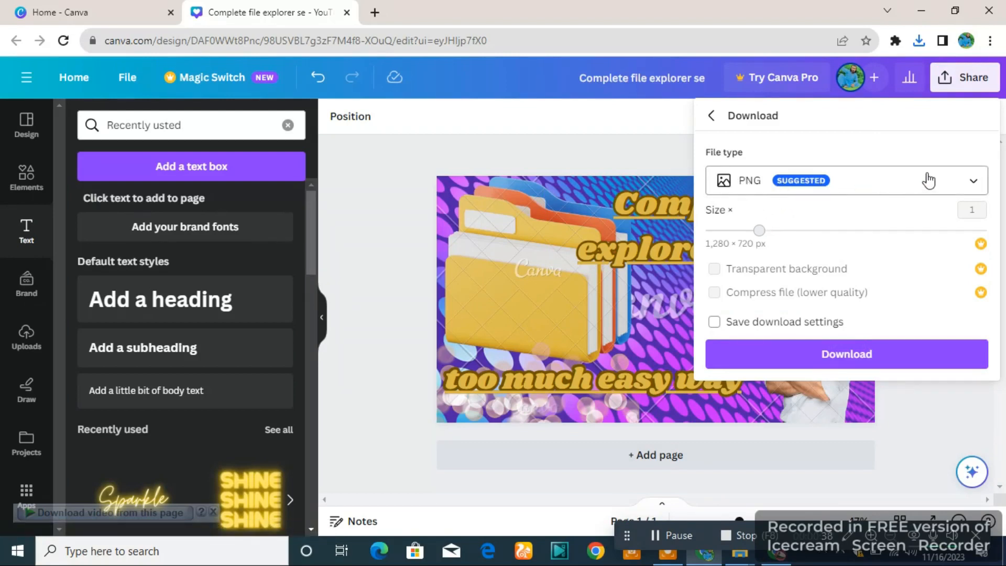
left_click(975, 180)
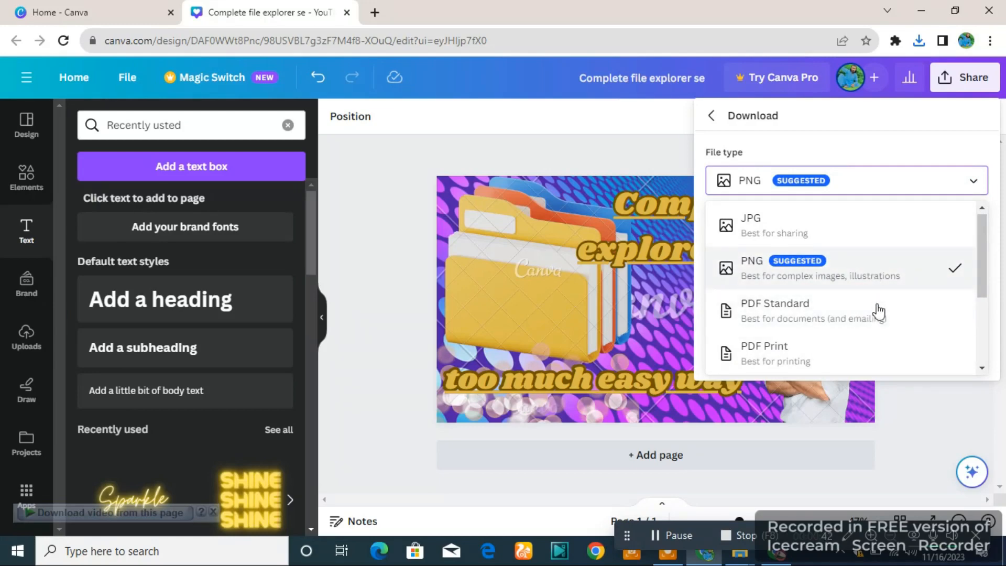
left_click(861, 276)
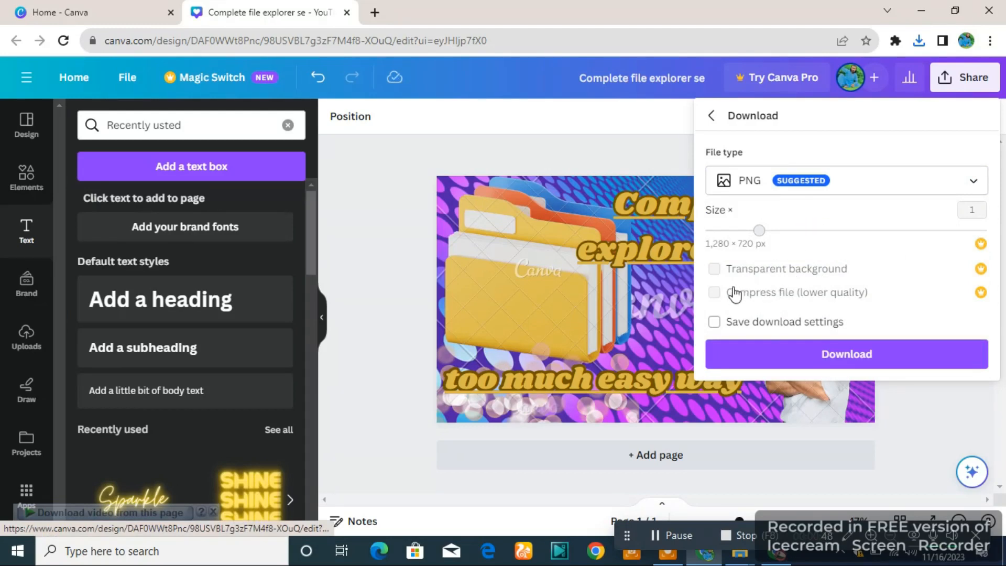
left_click(813, 354)
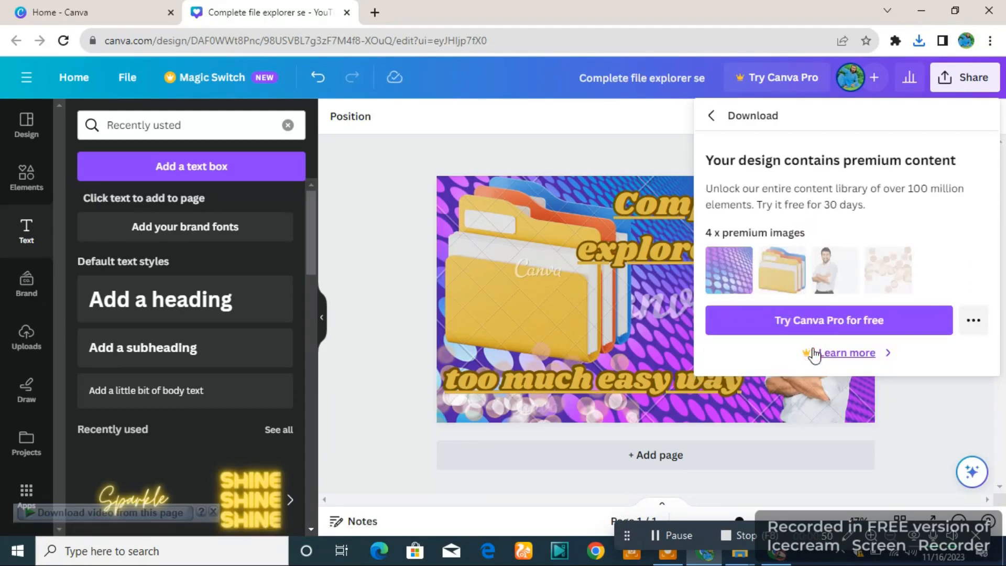
left_click(971, 320)
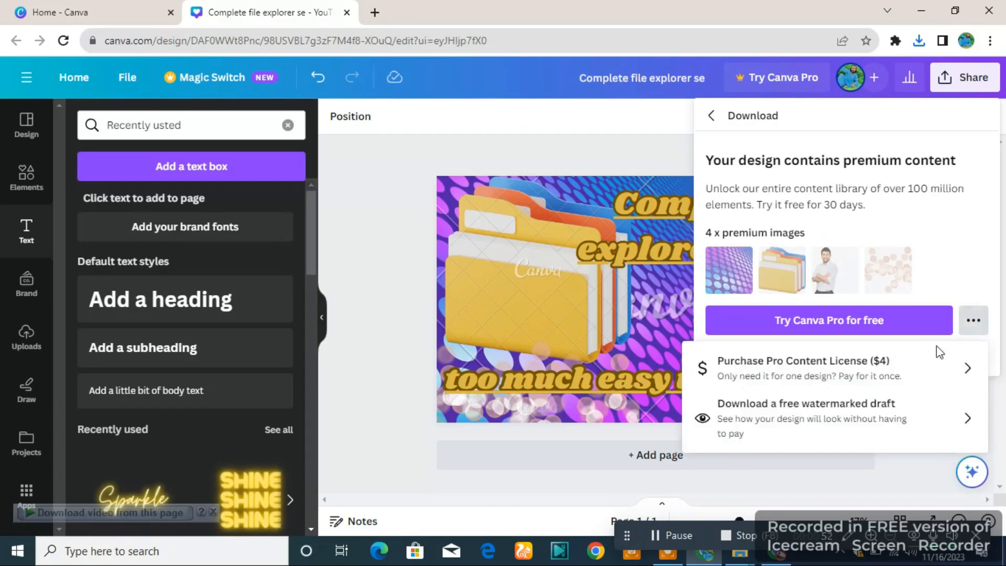
left_click(792, 412)
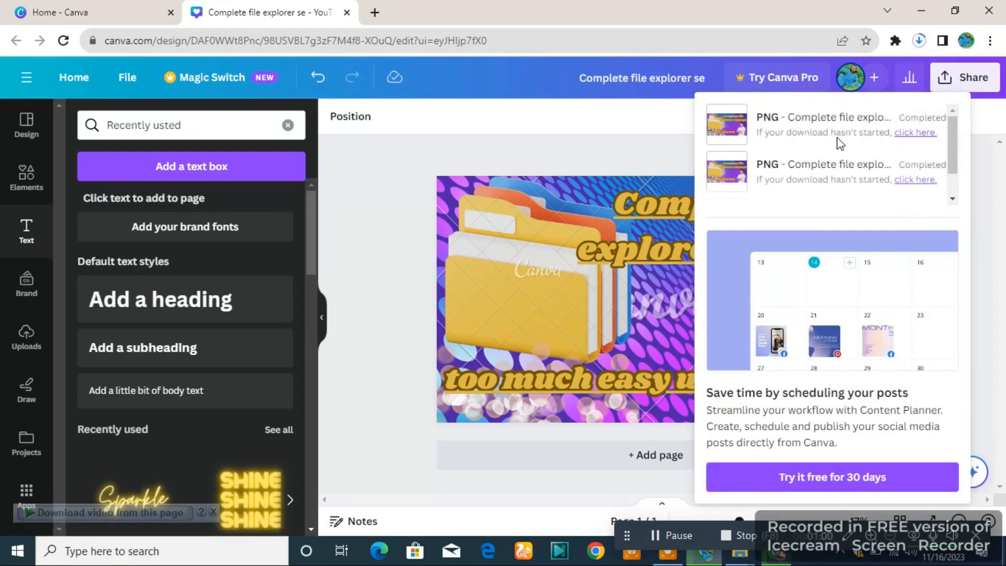
Show the downloaded "Complete file explorer se (3)" PNG in its folder and put it into the Bandicam folder
left_click(915, 42)
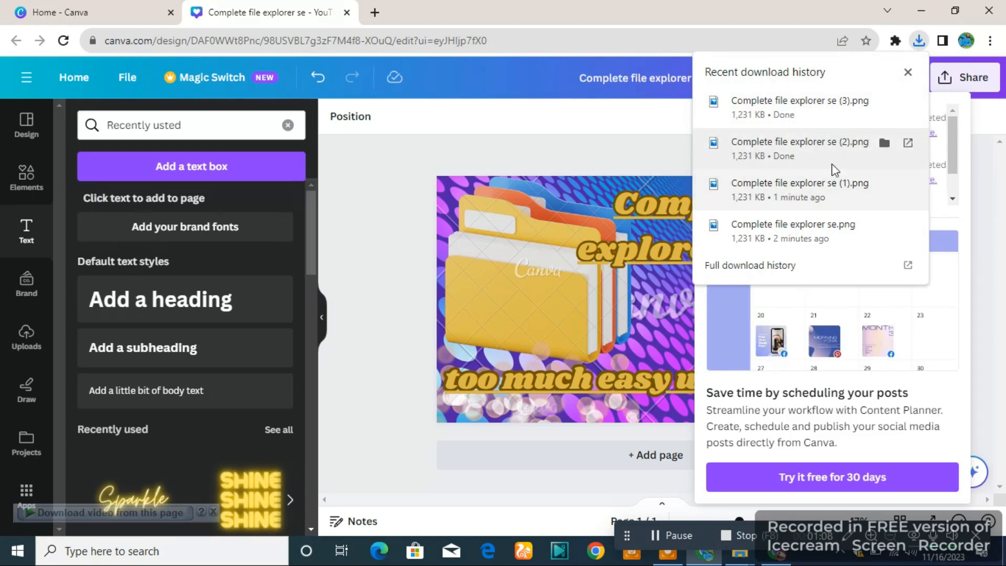
left_click(882, 100)
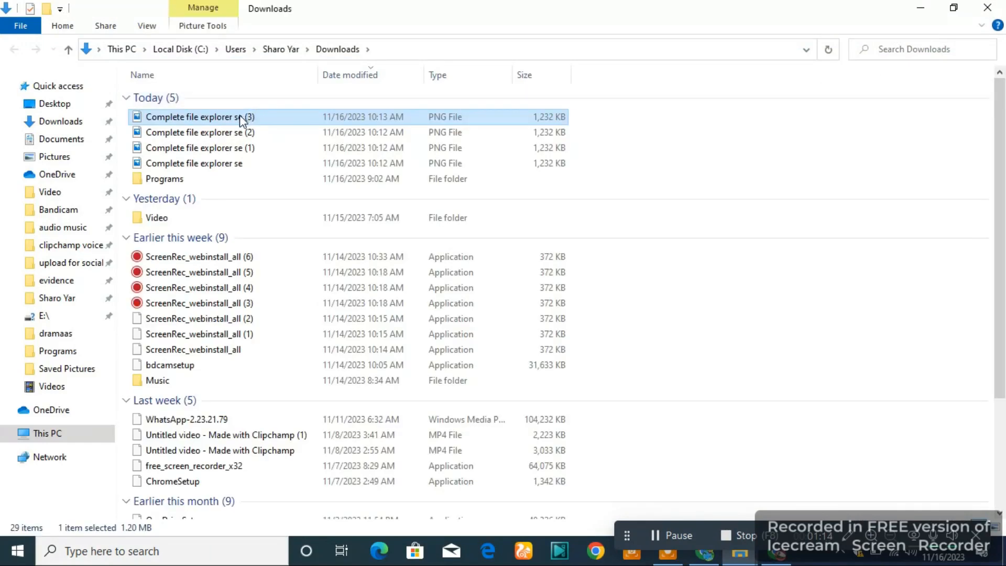
left_click_drag(241, 118, 58, 212)
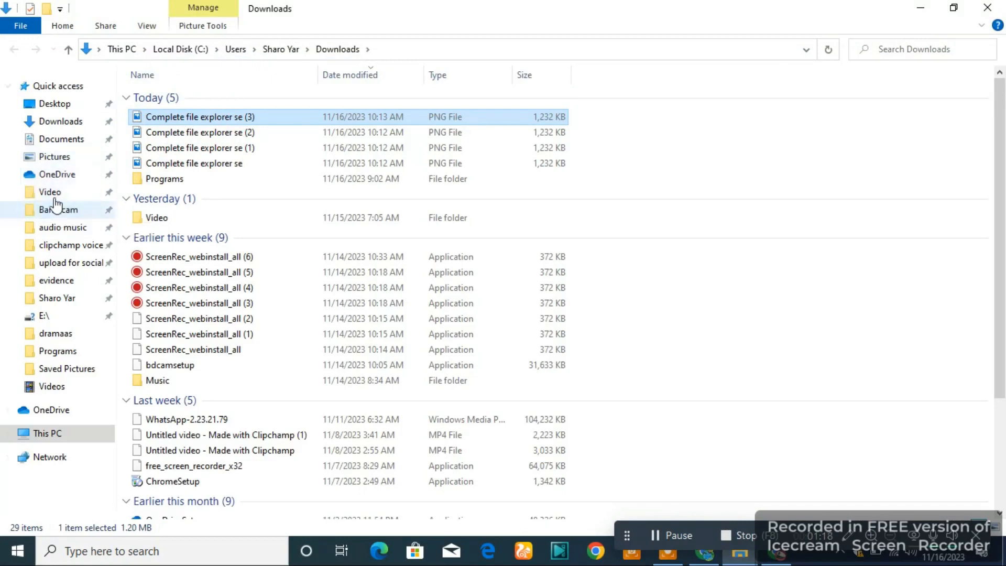
Go to the Bandicam folder and open the "Complete file explorer se (3)" image to view the finished thumbnail
left_click(62, 210)
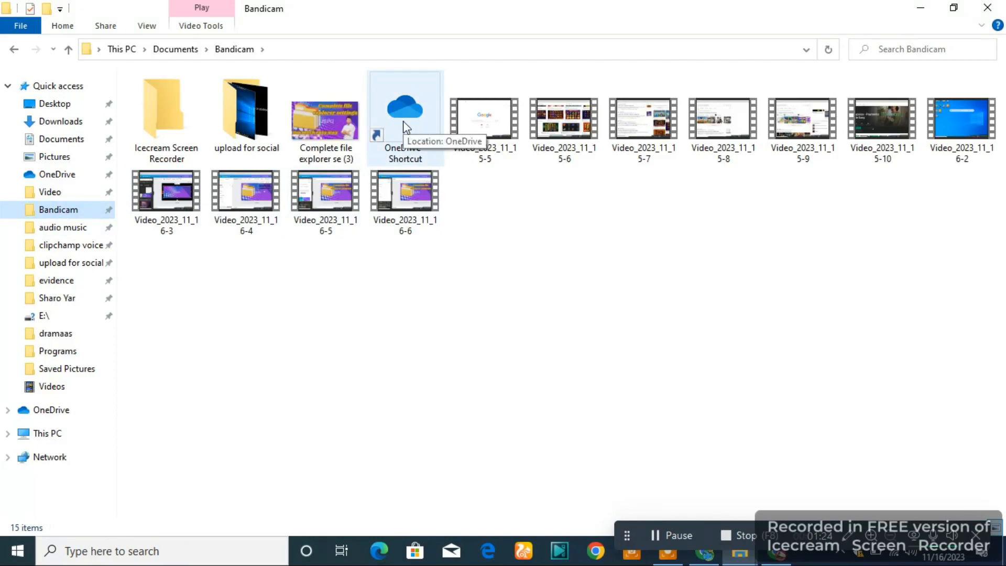
left_click(316, 122)
double_click(316, 121)
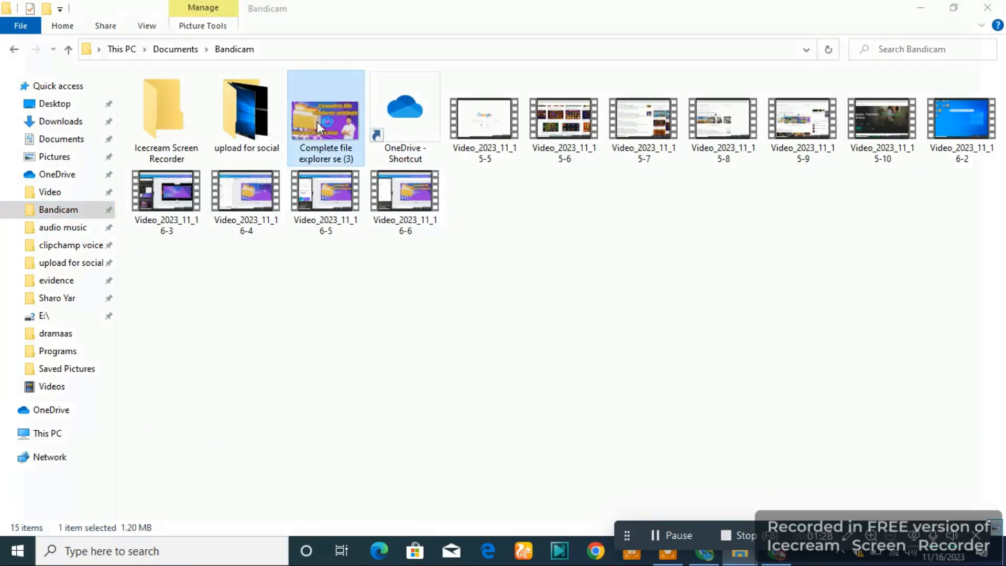